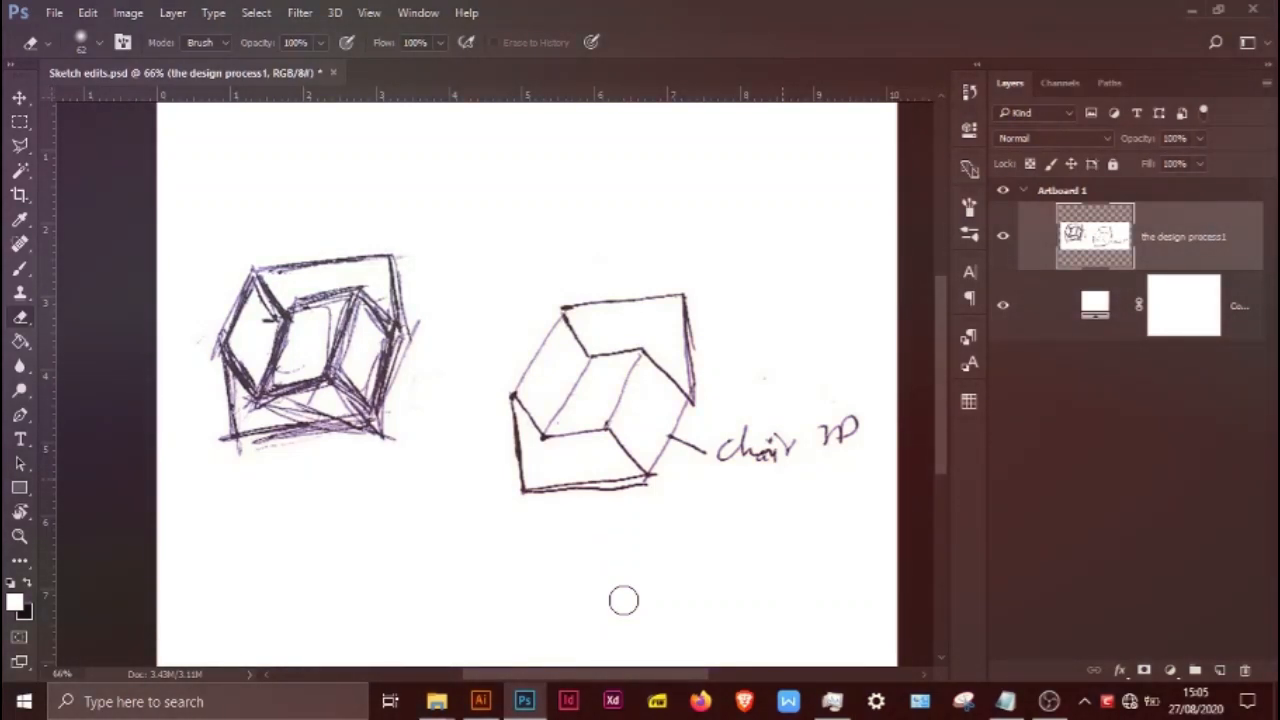
Erase the handwritten note and stray marks around the two sketches, and move the sketch layer up on the artboard
left_click_drag(623, 600, 449, 269)
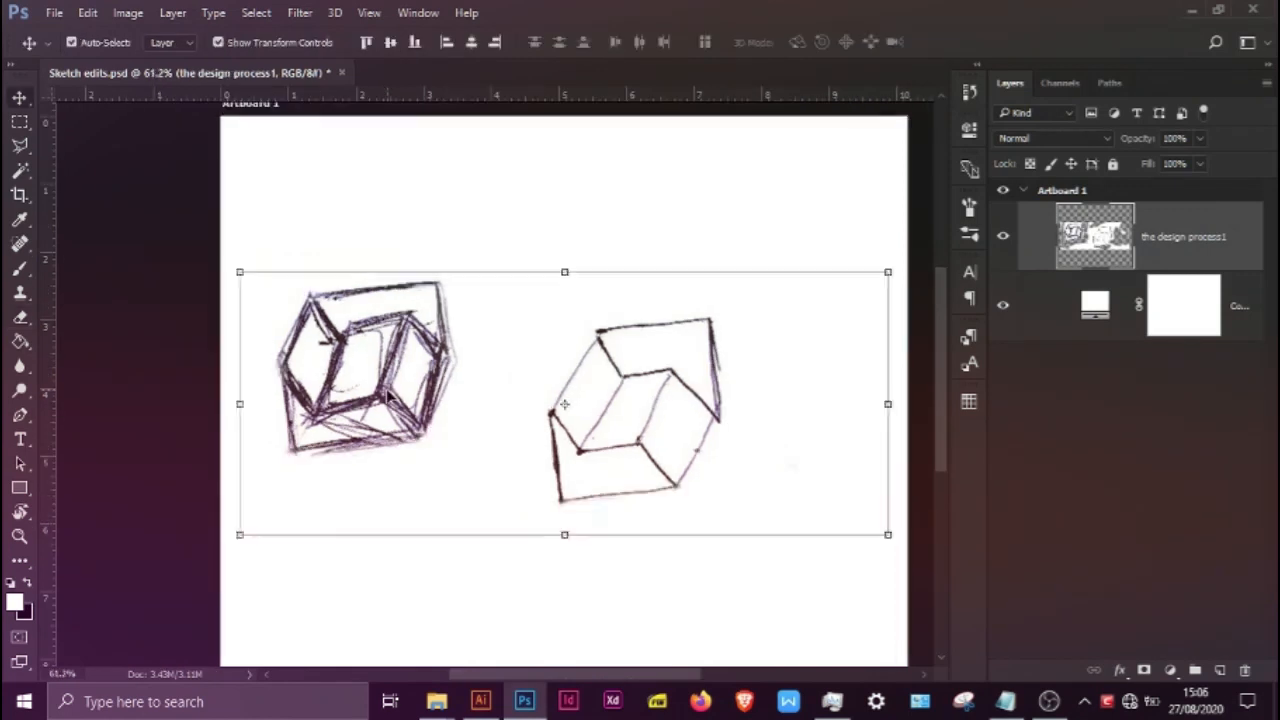
mouse_move(384, 396)
left_mouse_down()
mouse_move(383, 289)
mouse_move(384, 316)
left_mouse_up()
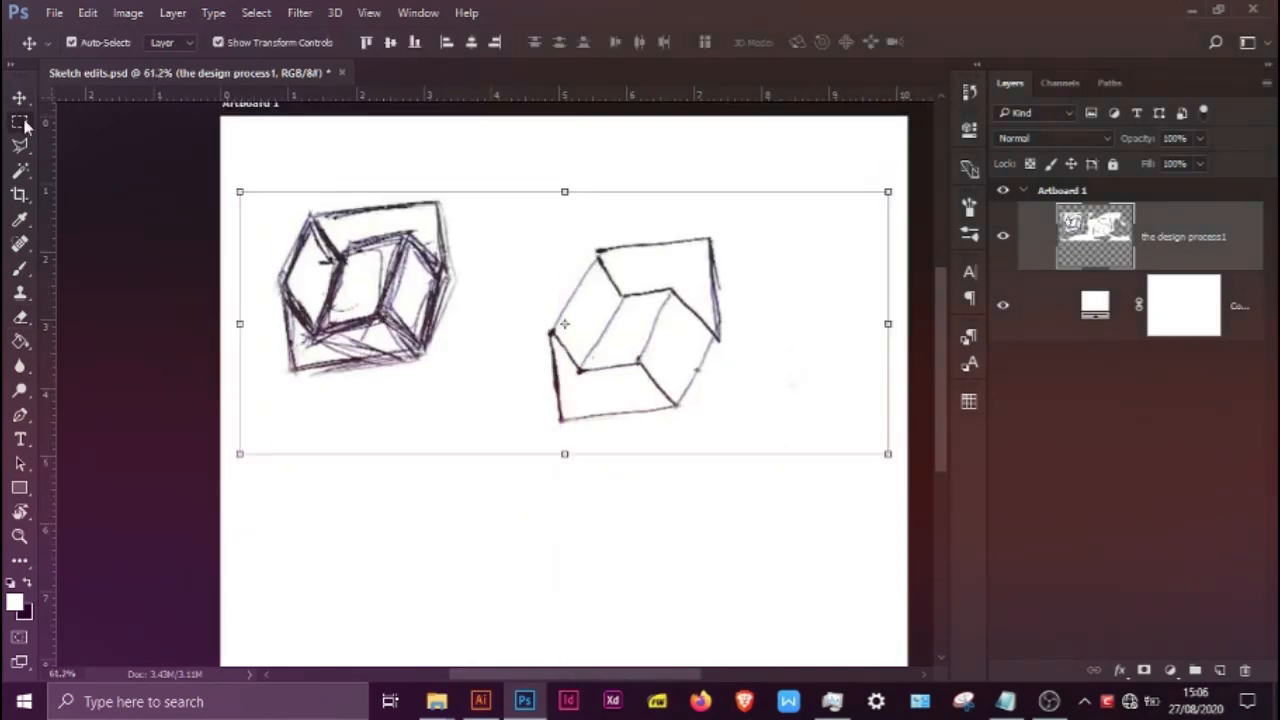
left_click(20, 122)
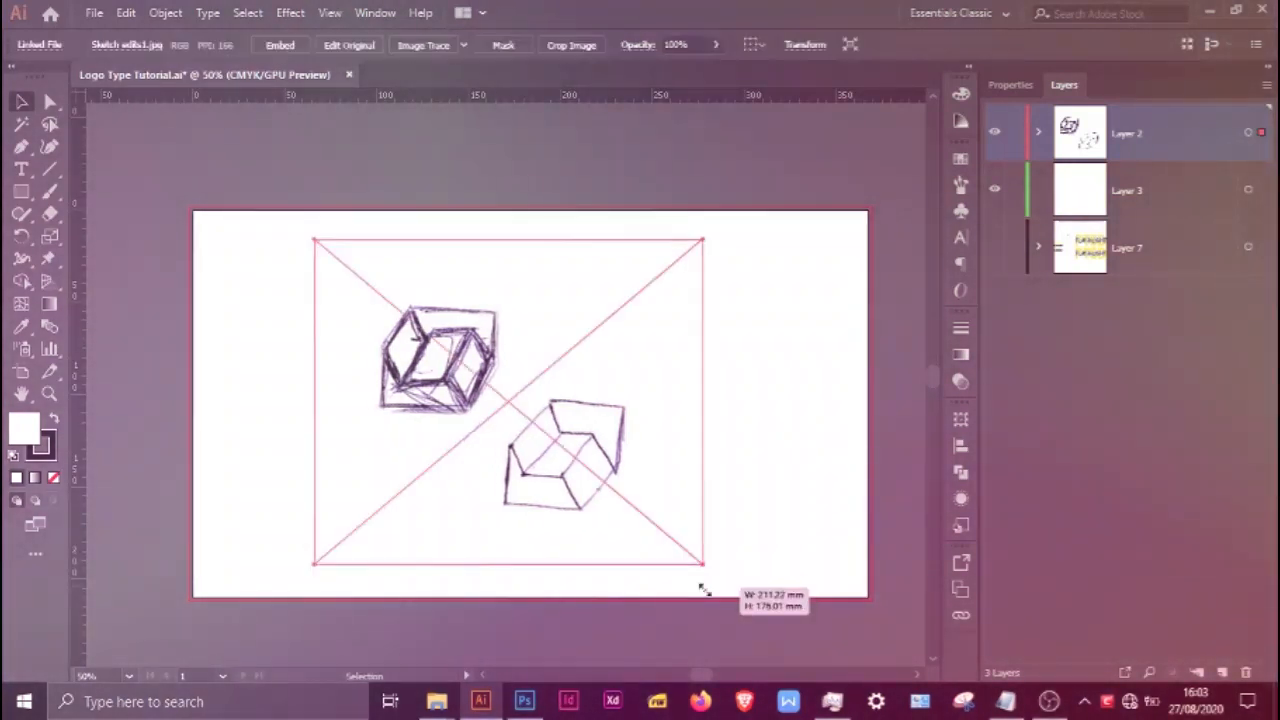
In Illustrator, scale the placed sketch image on the artboard to about 211 by 176 mm
left_click_drag(700, 586, 703, 590)
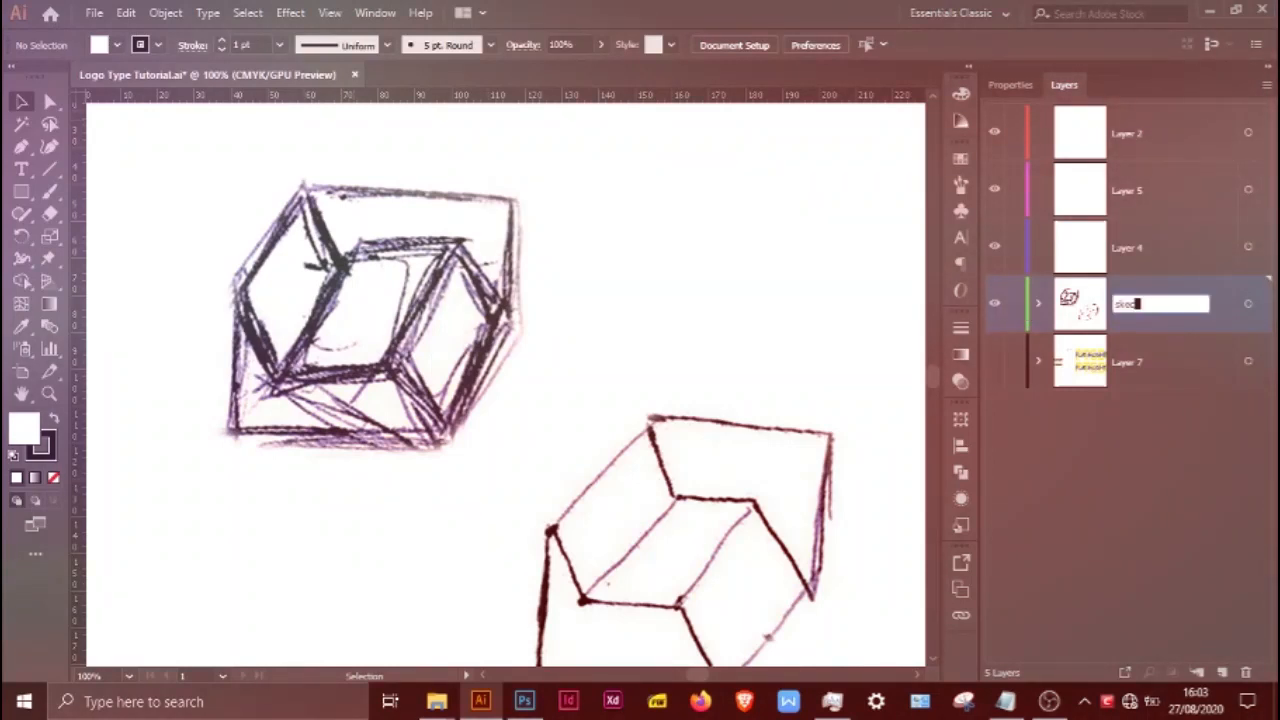
Name the layer holding the placed image "sketch" and lock it
key("BackSpace")
type("tch")
key("Return")
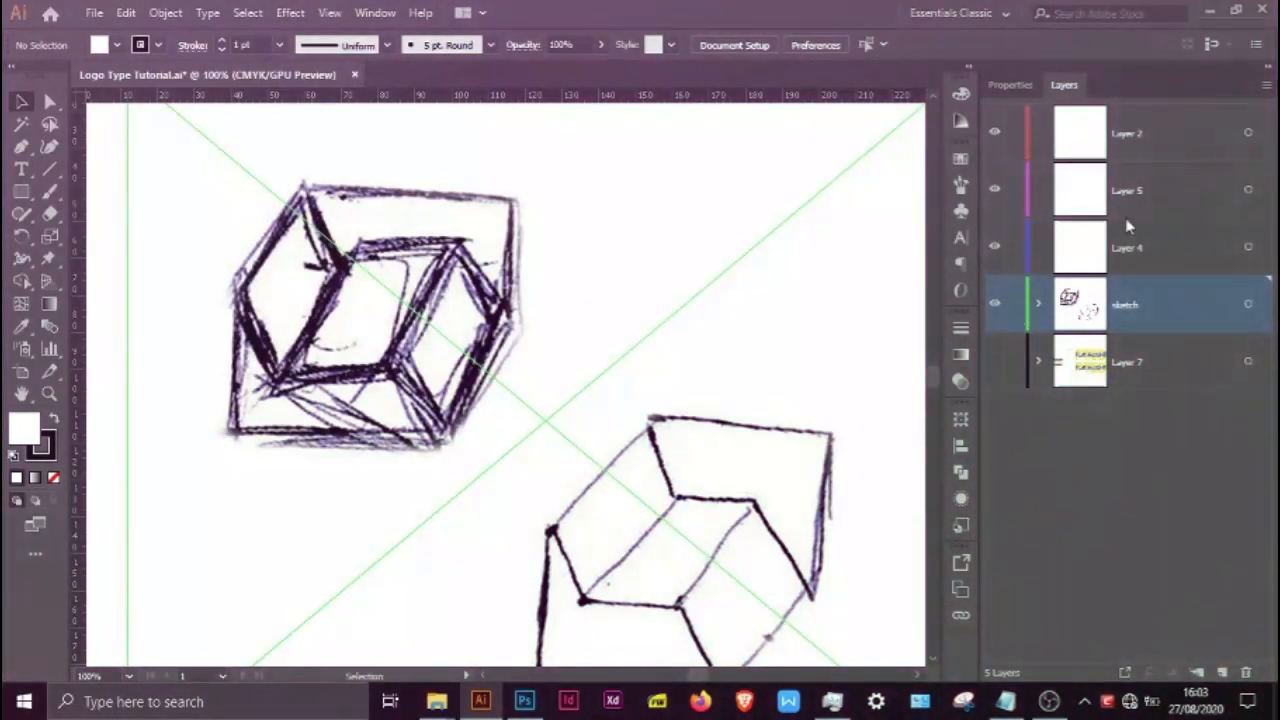
left_click(1013, 304)
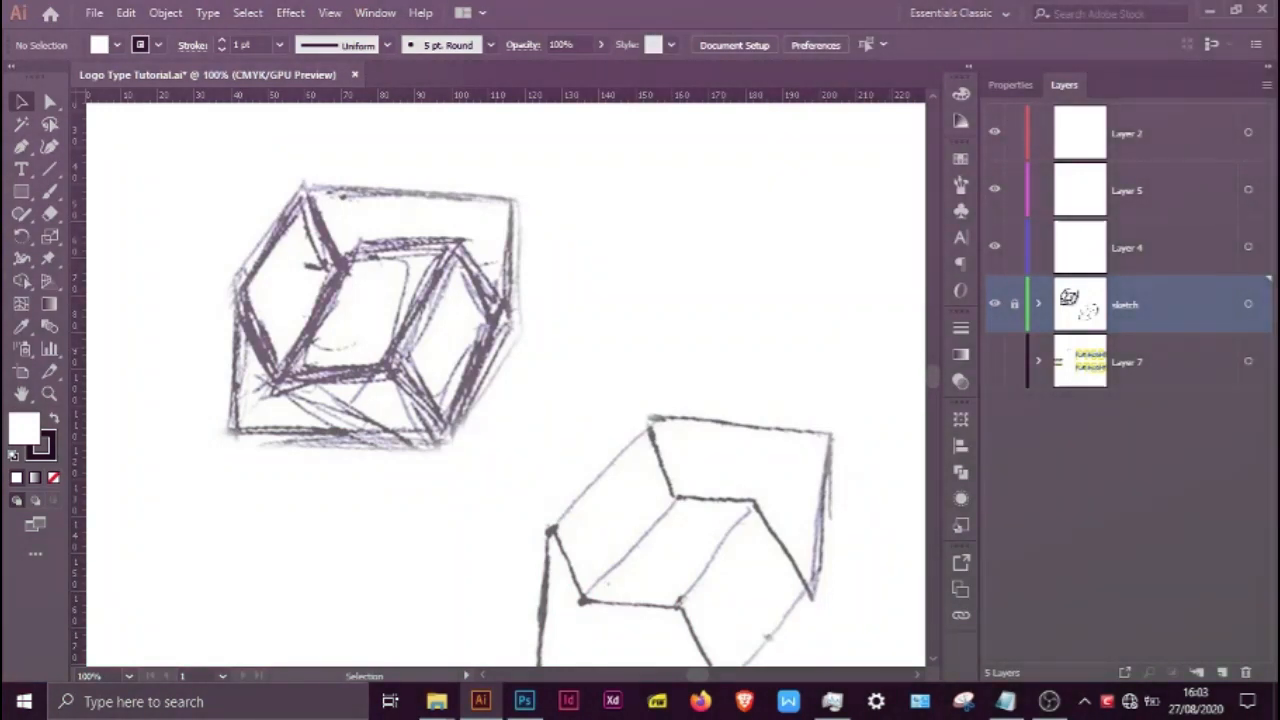
On Layer 4, place two vertical and two horizontal guides along the outer edges of the heavily drawn cube sketch
left_click(1114, 266)
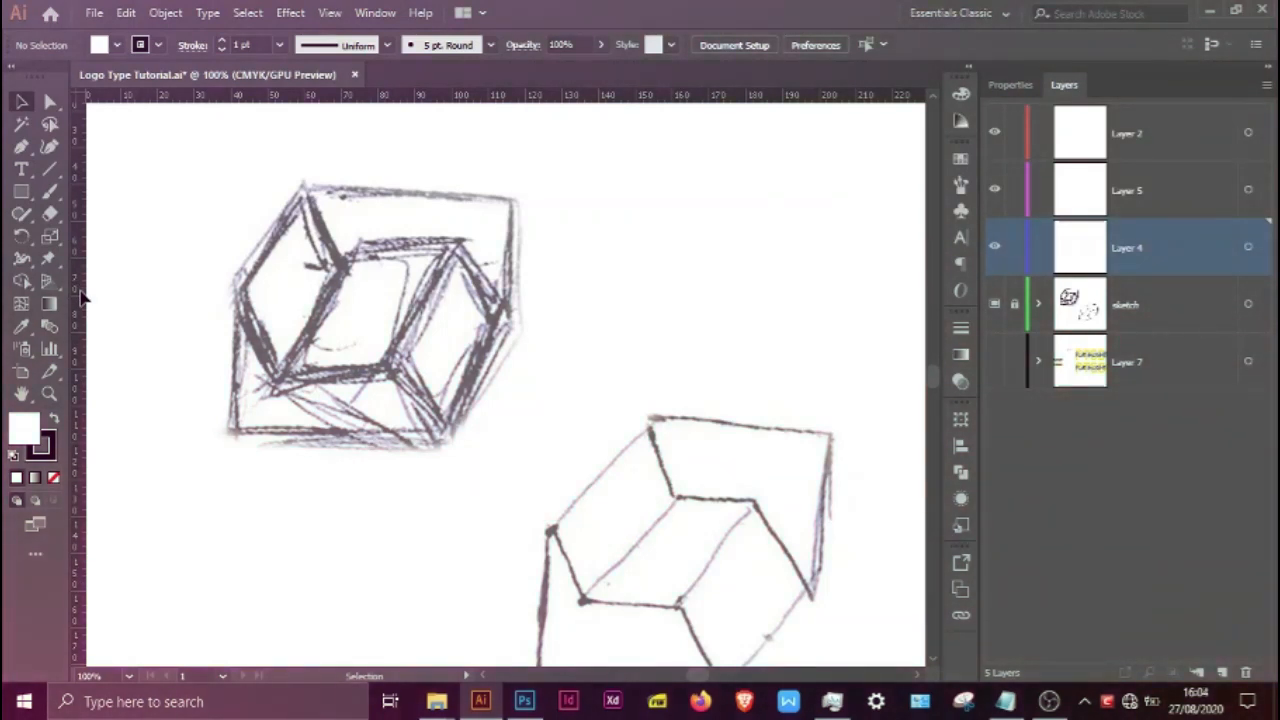
left_click_drag(82, 296, 237, 376)
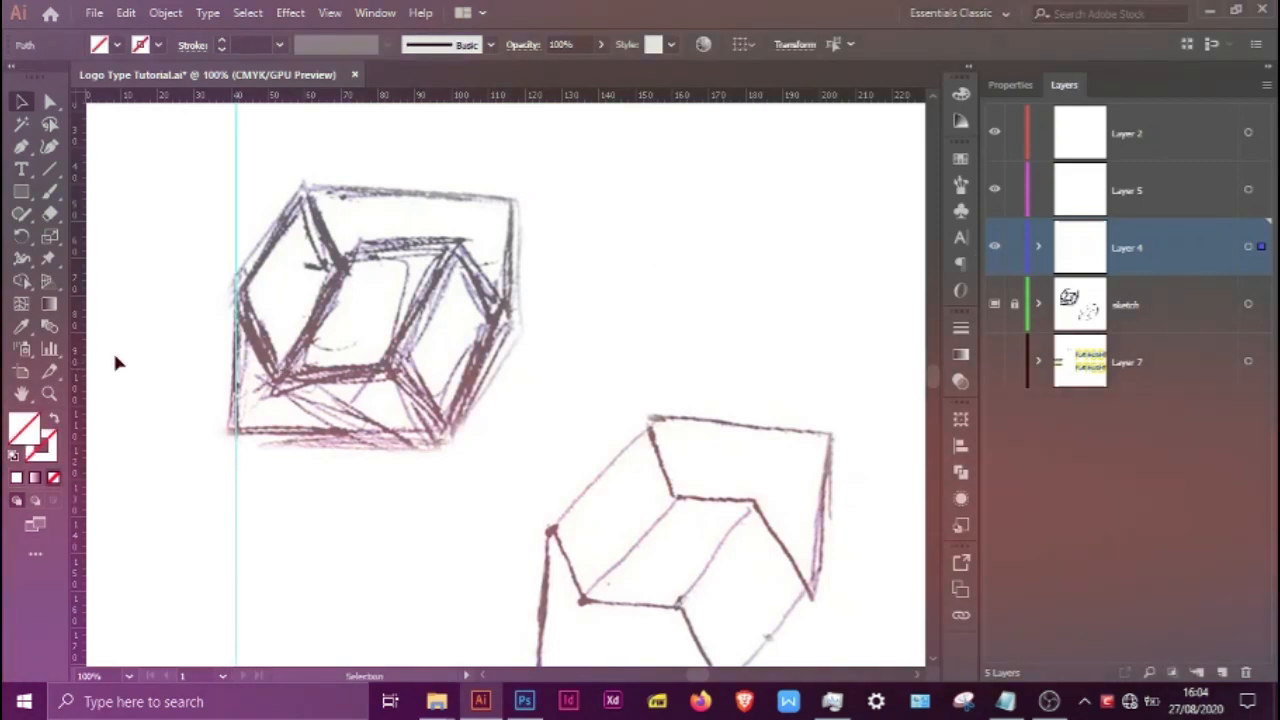
left_click_drag(70, 323, 514, 368)
left_click_drag(394, 100, 397, 200)
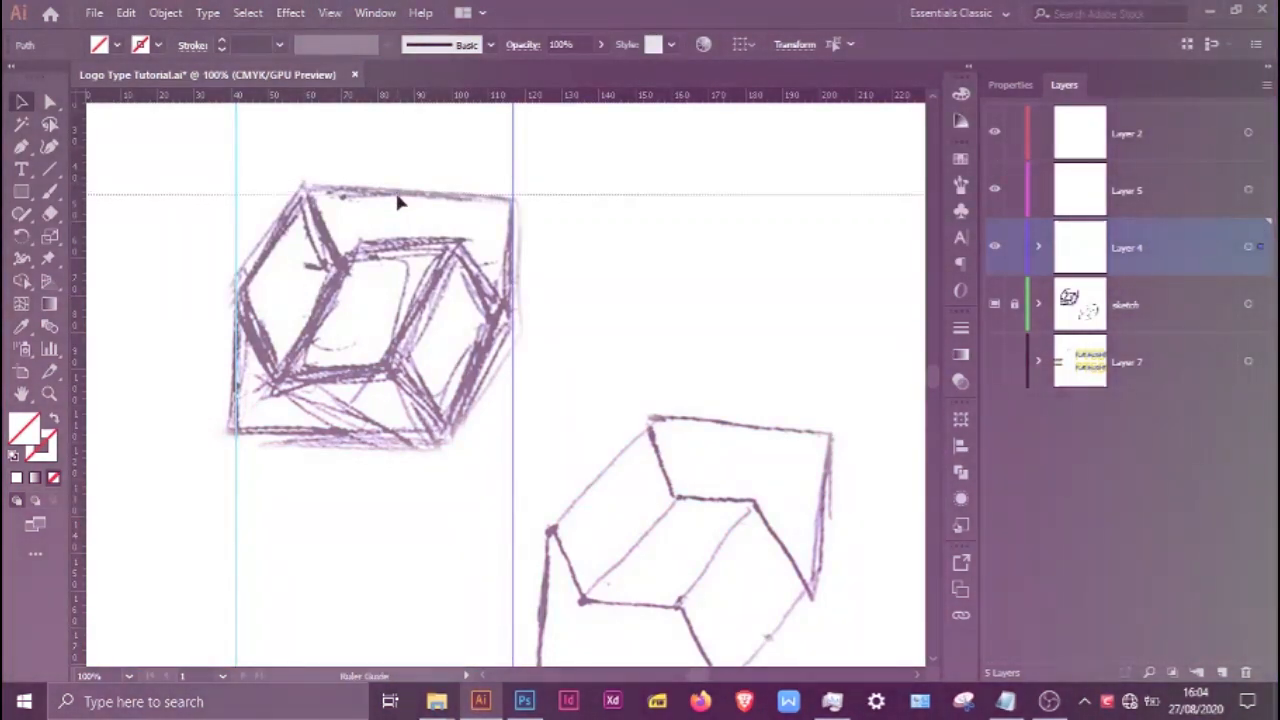
left_click_drag(406, 100, 405, 444)
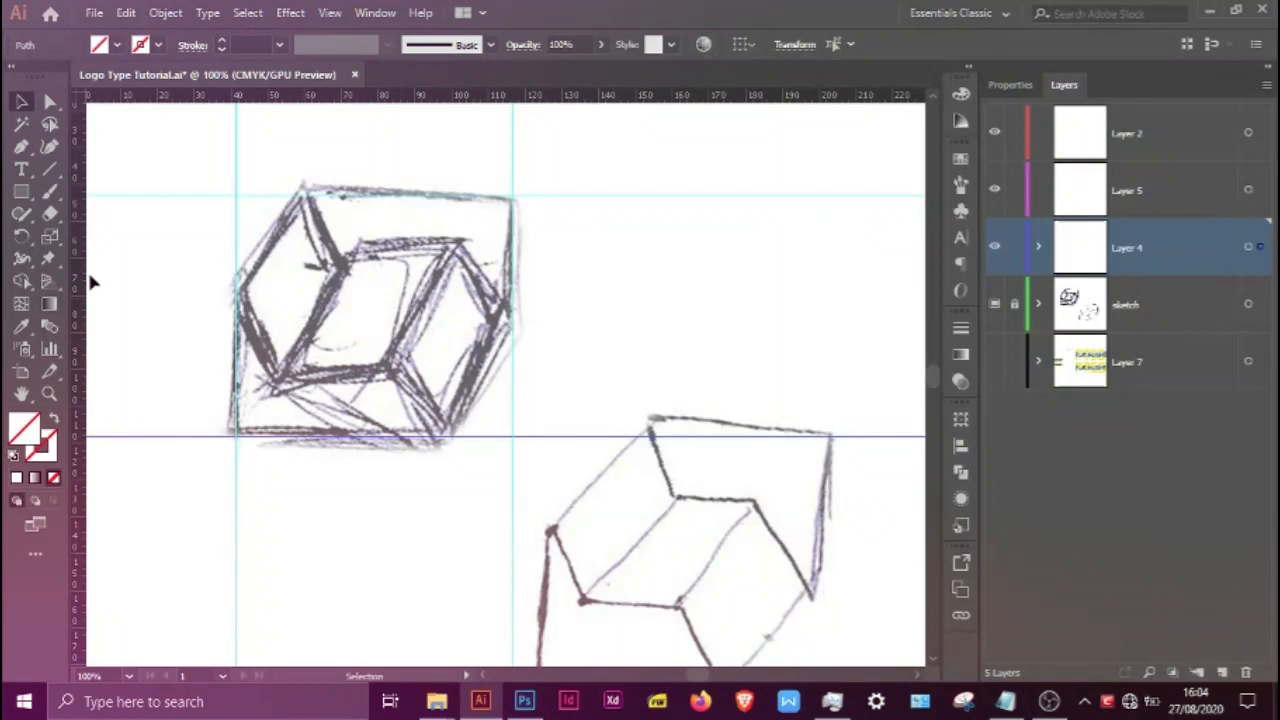
Add three vertical and two horizontal guides through the inner corners and bottom-right corner of the heavily drawn cube sketch
left_click_drag(80, 309, 443, 413)
left_click_drag(84, 340, 390, 402)
left_click_drag(82, 305, 284, 402)
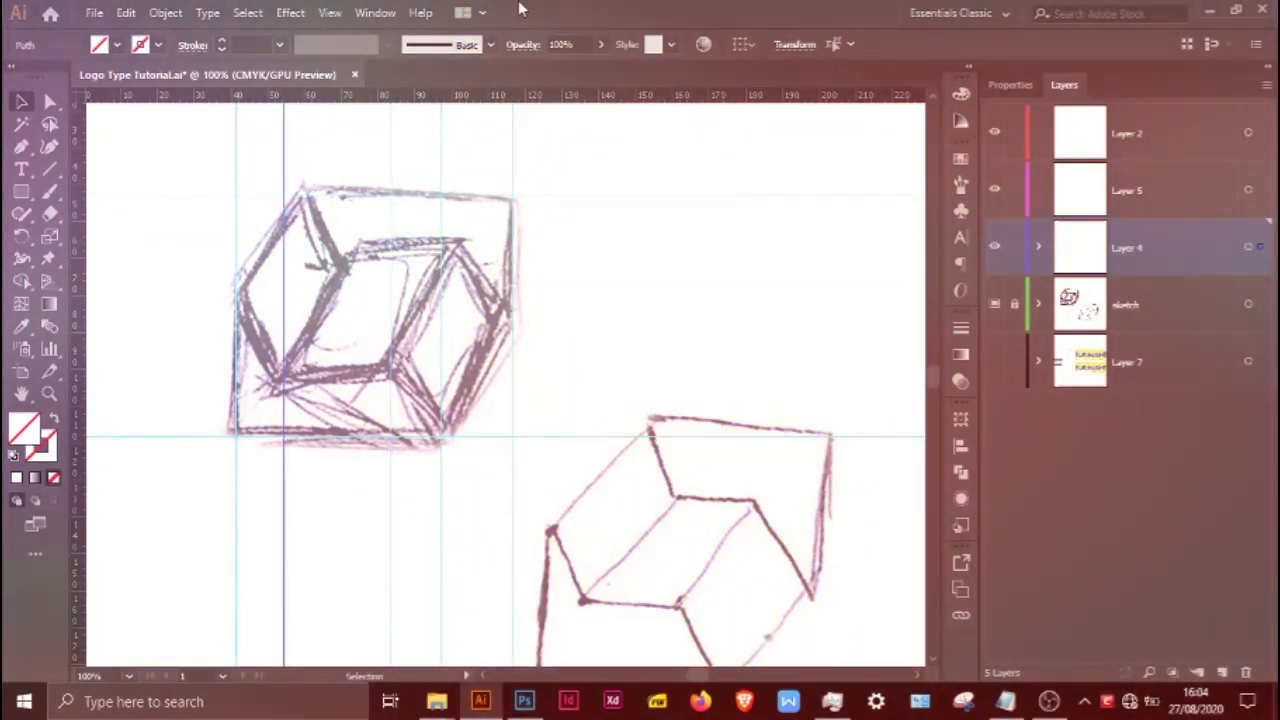
left_click_drag(422, 96, 443, 258)
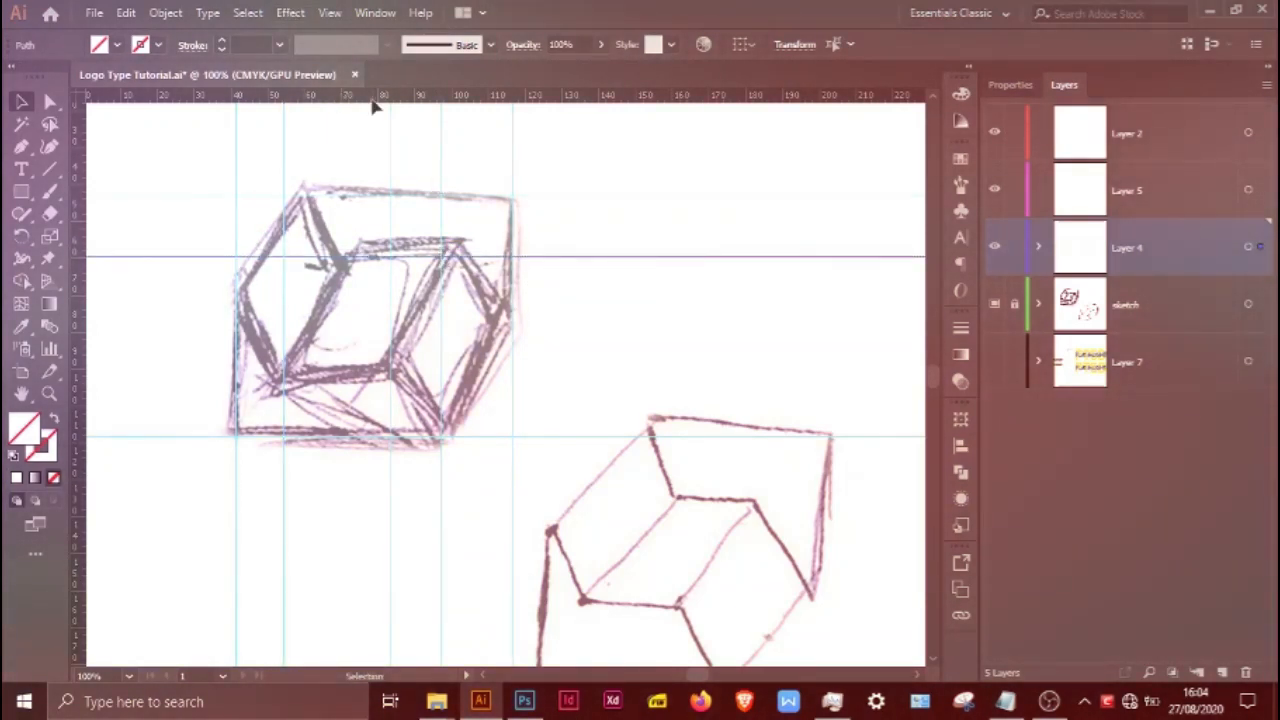
left_click_drag(369, 100, 388, 383)
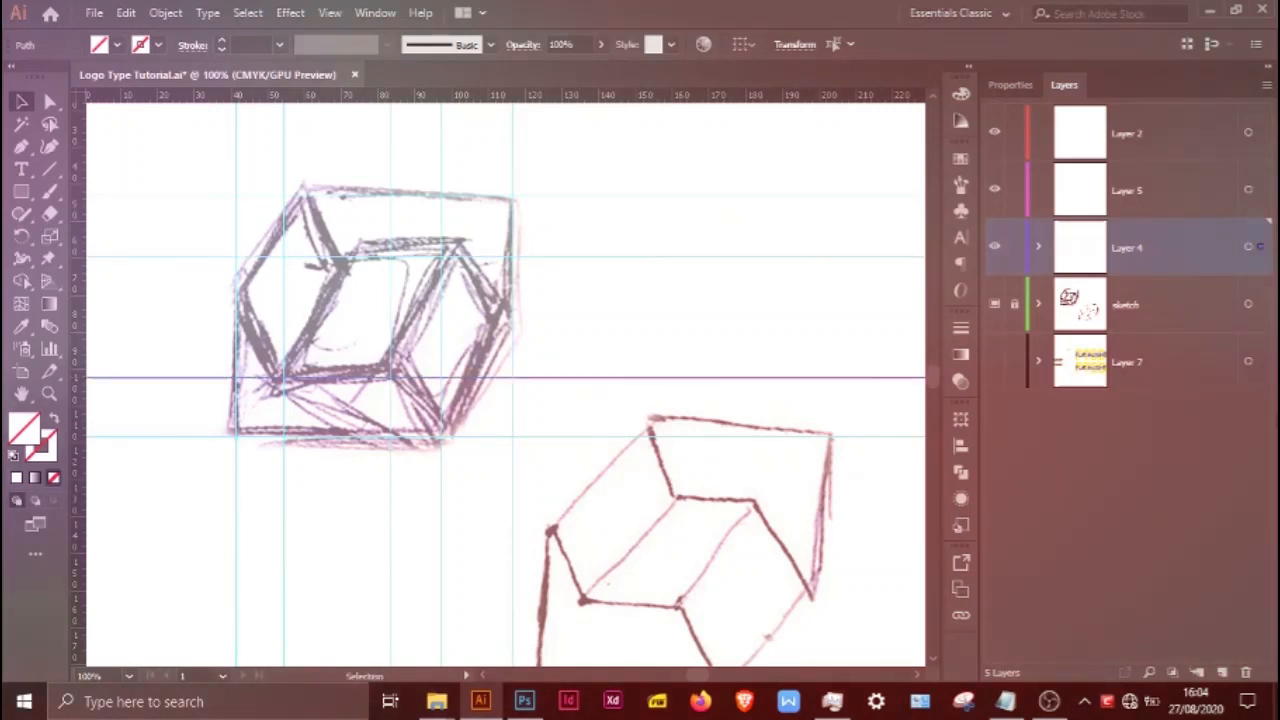
Rename Layer 4 as "guides" and lock it
double_click(1135, 249)
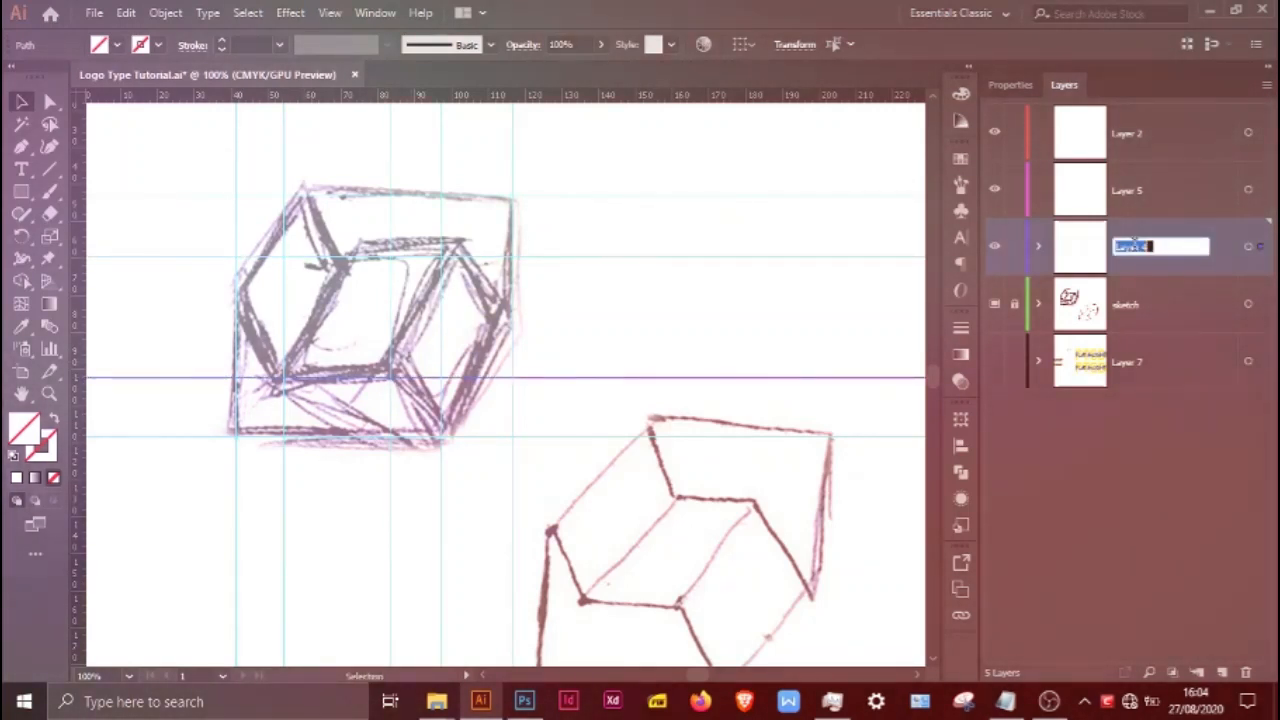
type("guides")
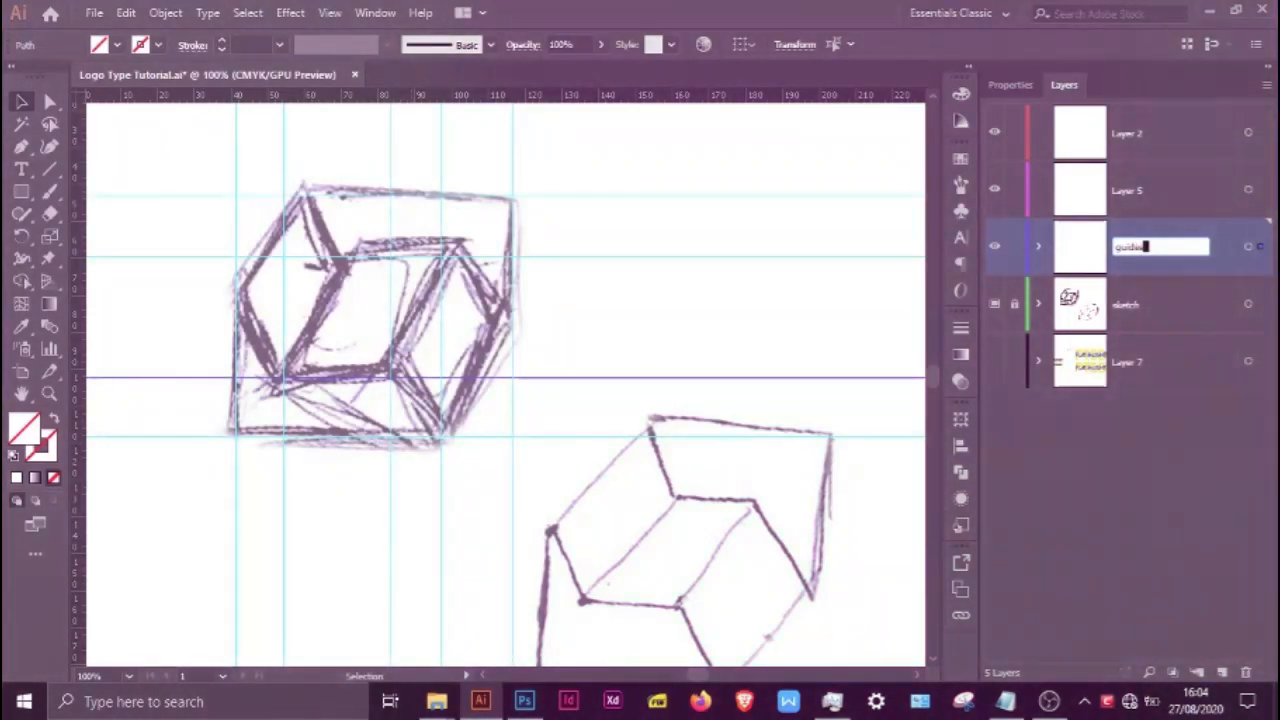
key("Return")
left_click(575, 240)
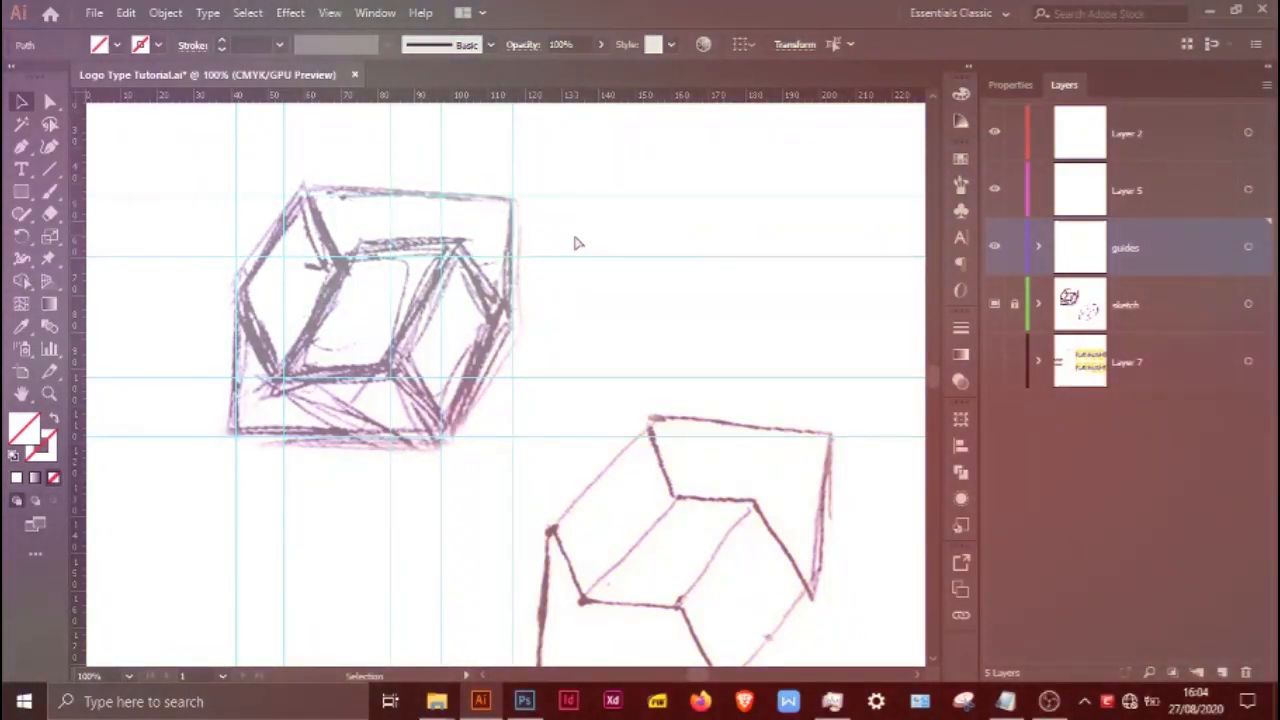
left_click(1015, 248)
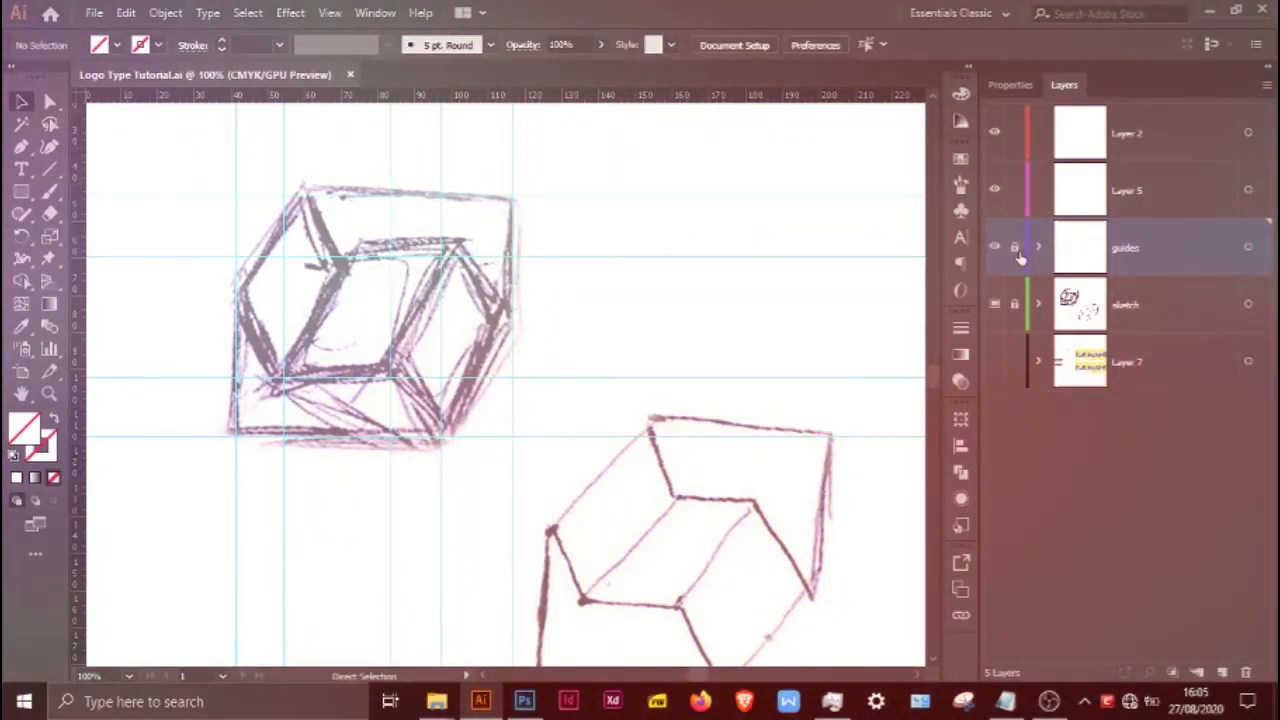
Delete the empty Layer 2 and Layer 5, and create a new layer directly above the sketch layer
left_click(1135, 137)
left_click(1245, 672)
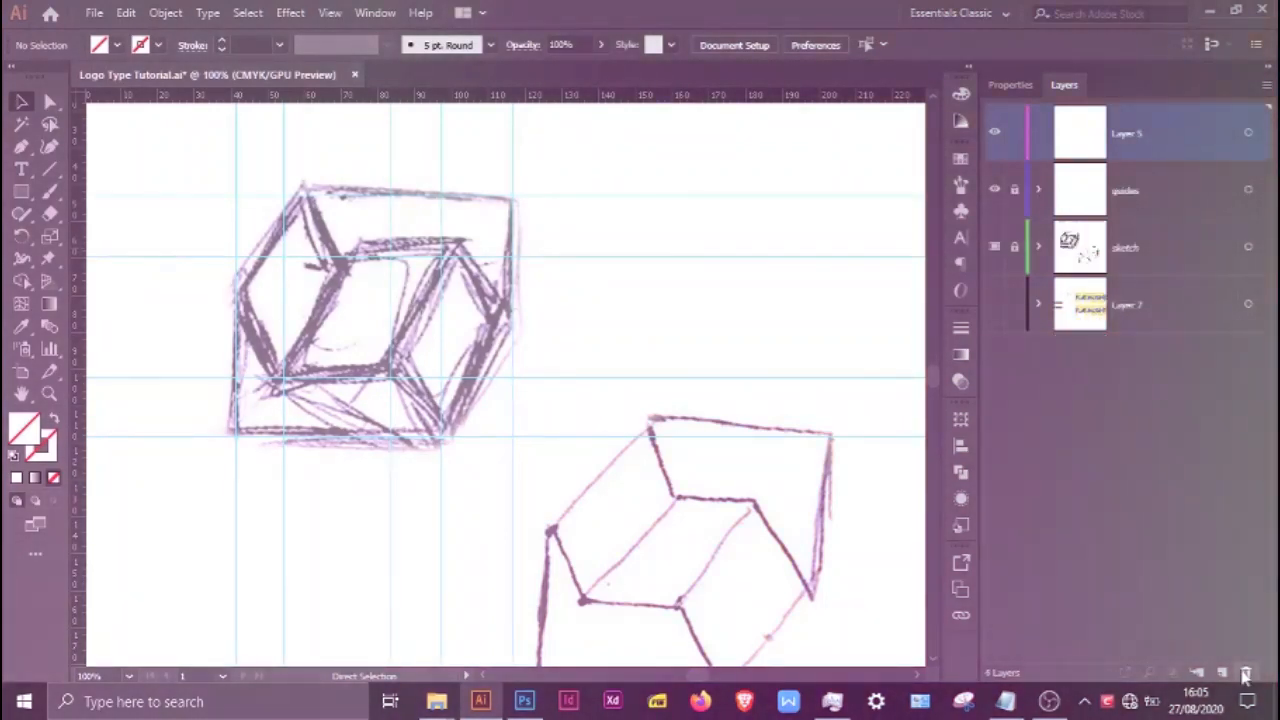
left_click(1245, 675)
left_click(1068, 185)
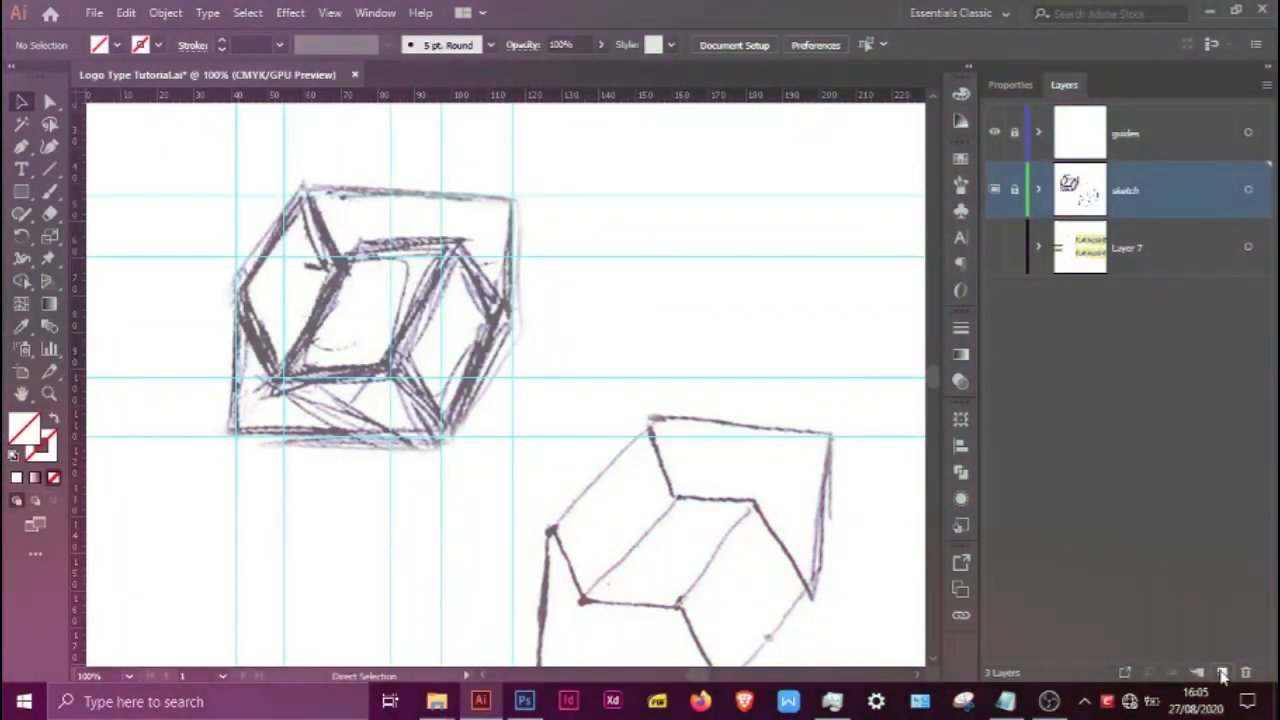
left_click(1222, 675)
Trace the outer outline of the heavily drawn cube sketch as a closed Pen path with no fill and a 1 pt black stroke
scroll(263, 251, "up", 1)
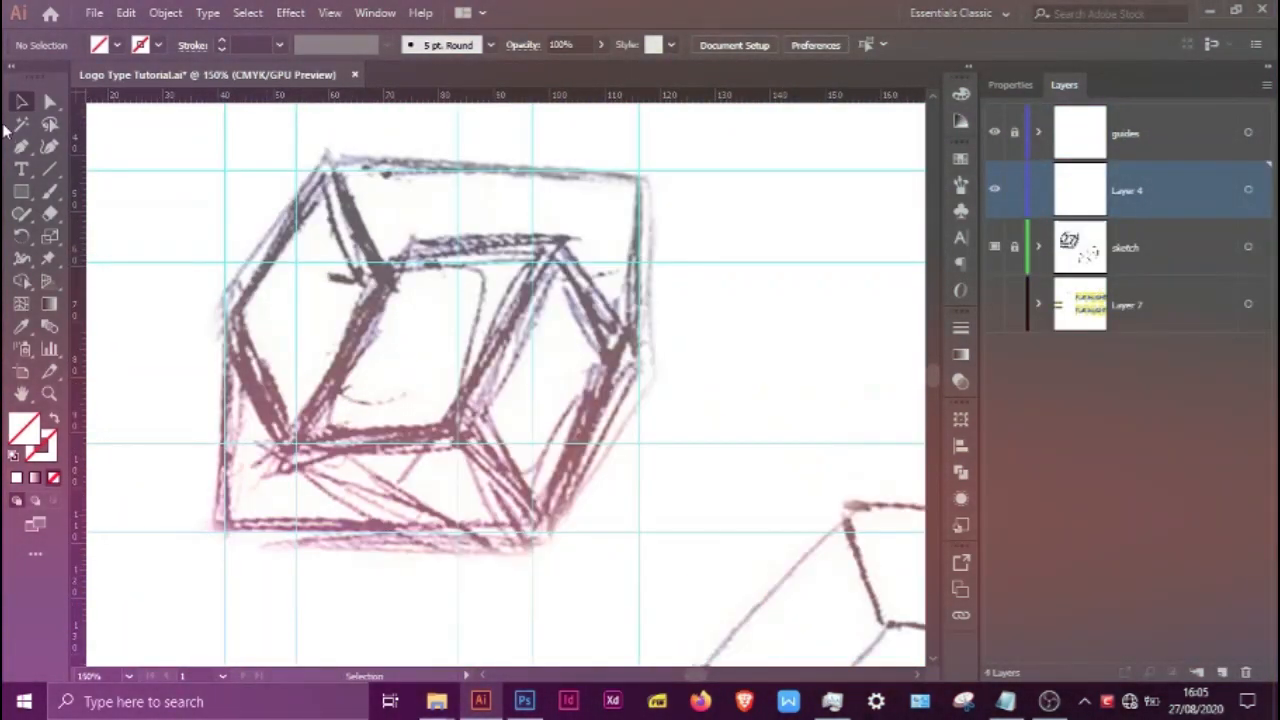
left_click(23, 148)
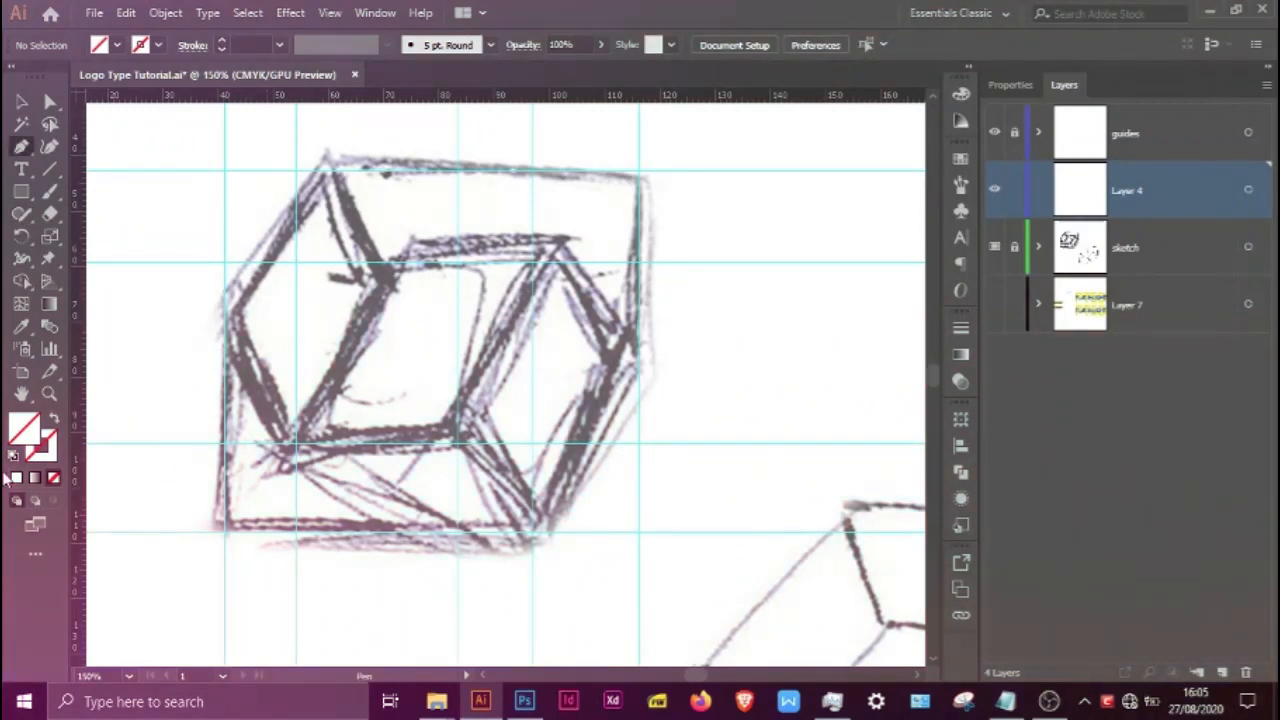
left_click(13, 456)
left_click(53, 478)
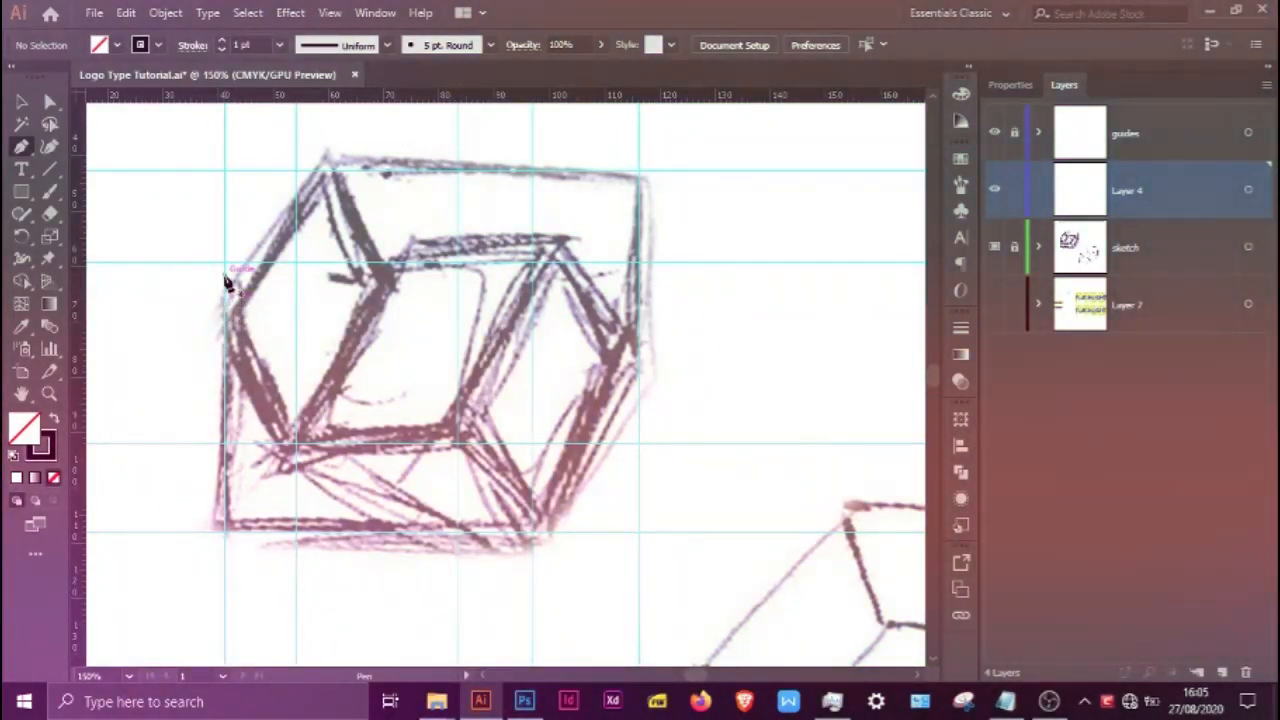
left_click(224, 316)
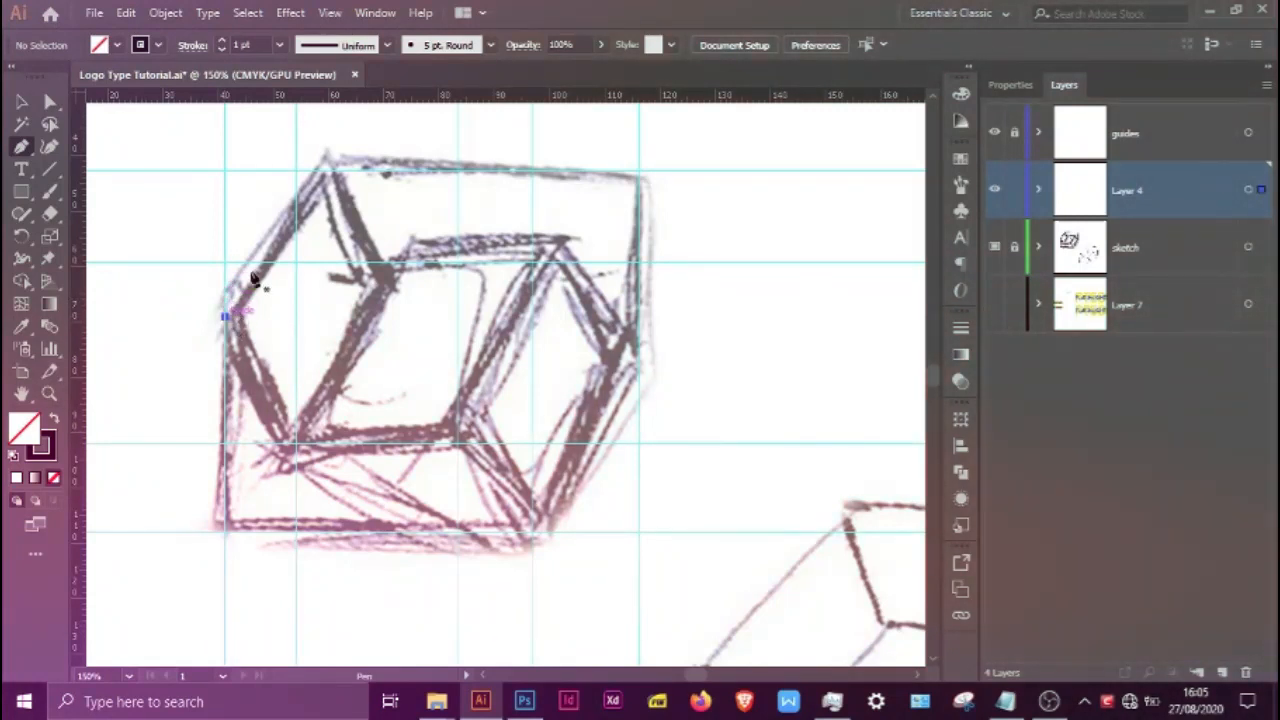
left_click(332, 163)
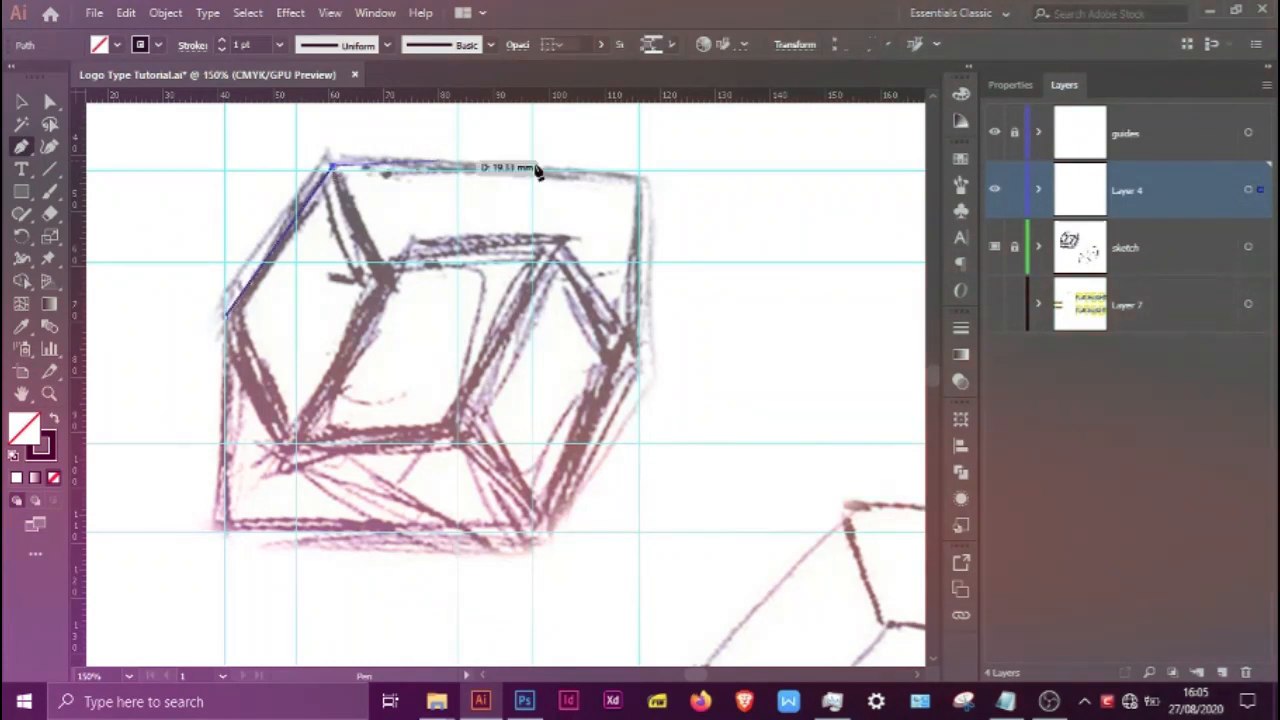
left_click(640, 159)
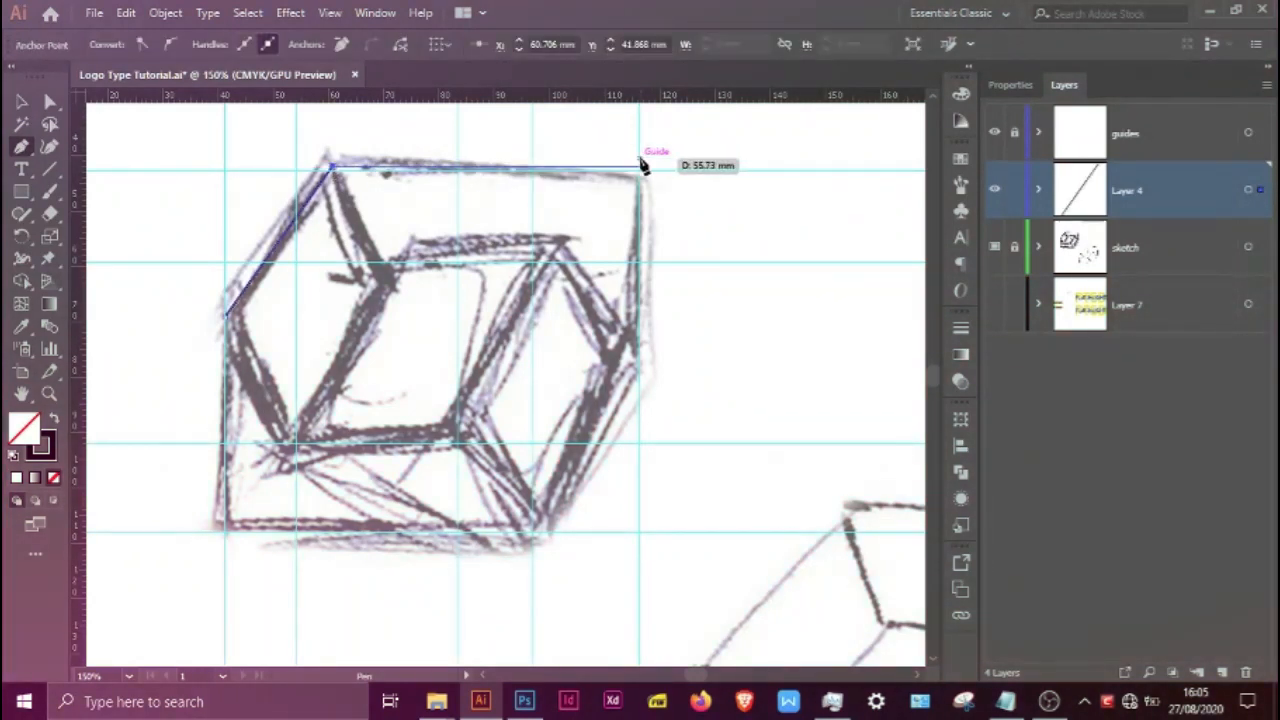
left_click(641, 370)
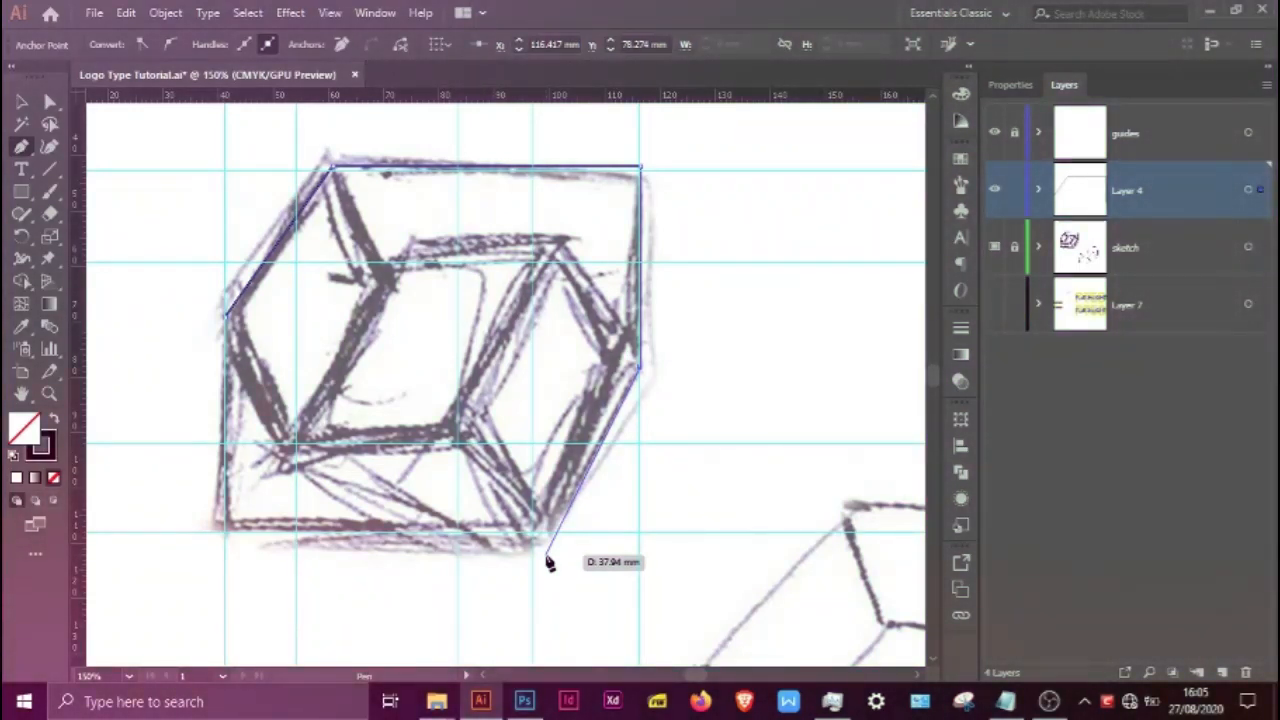
left_click(642, 534)
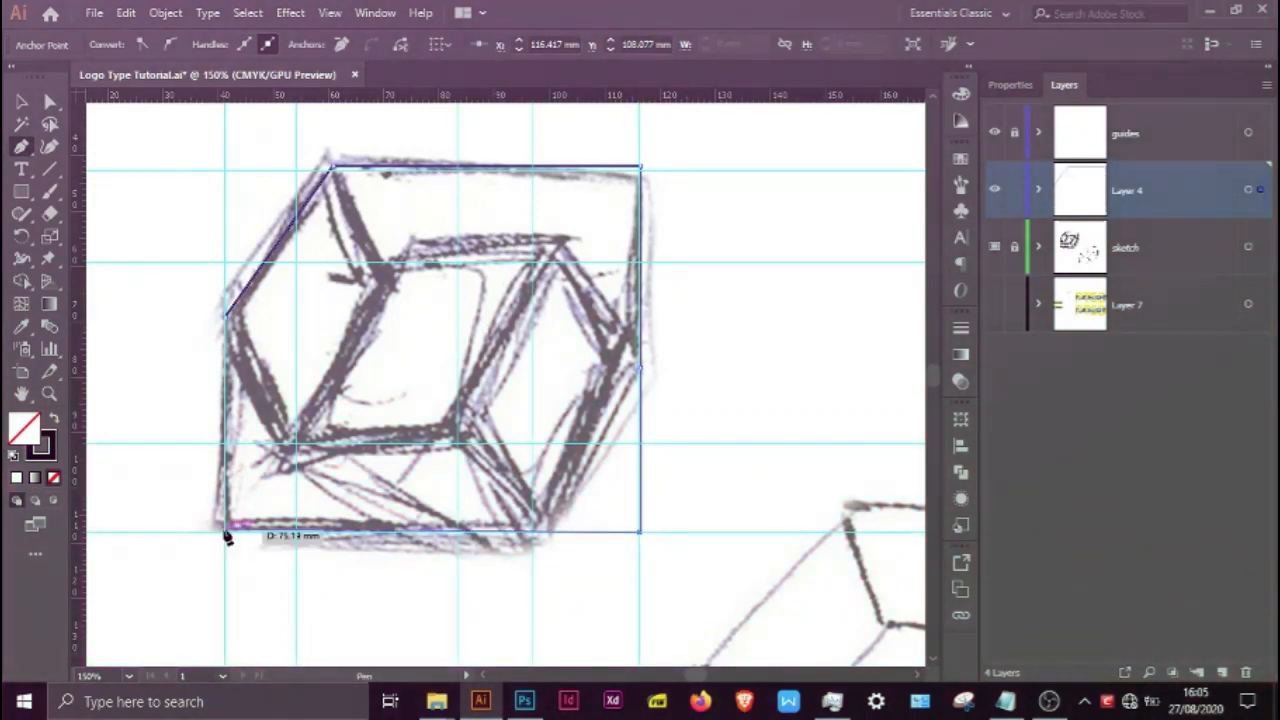
left_click(226, 536)
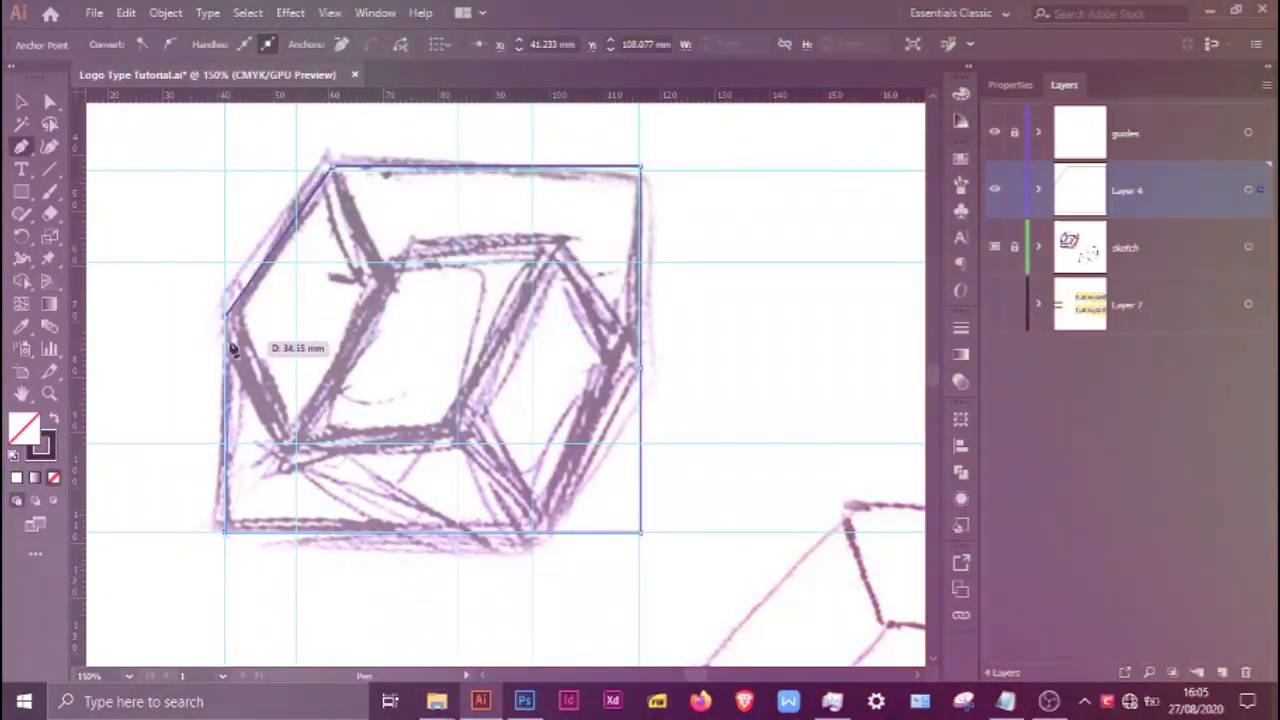
left_click(227, 318)
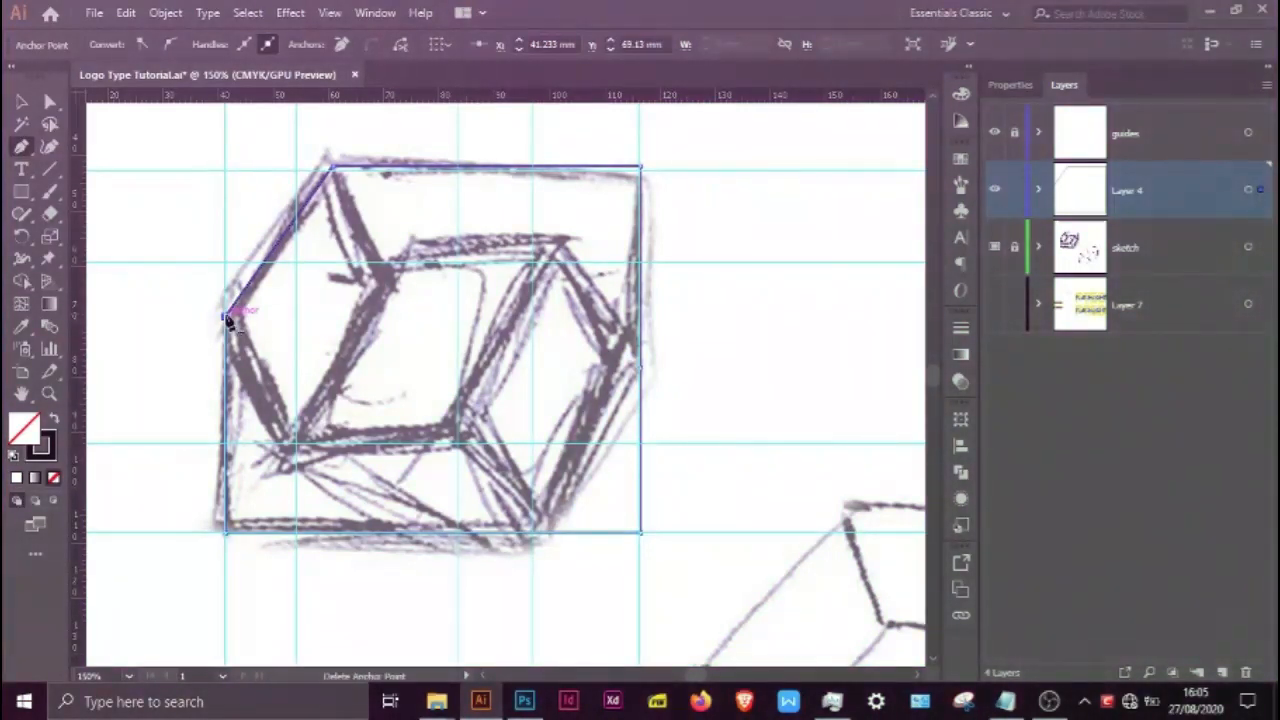
key("v")
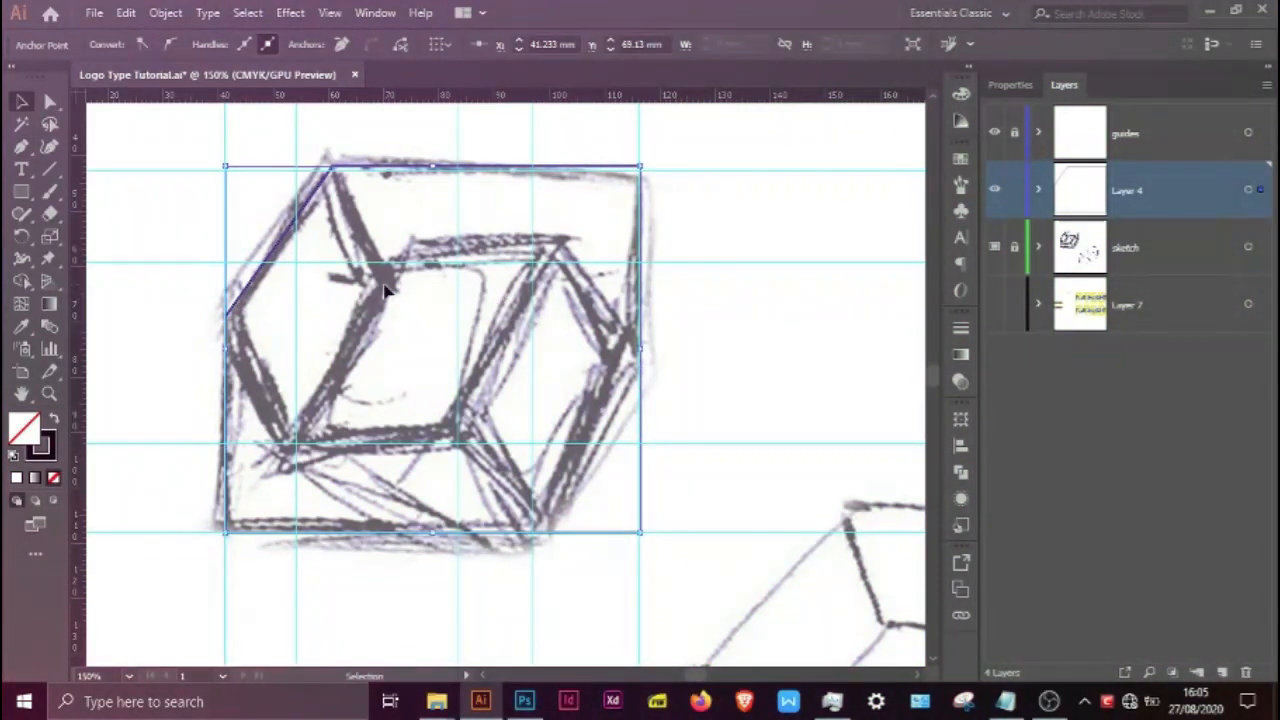
left_click(157, 265)
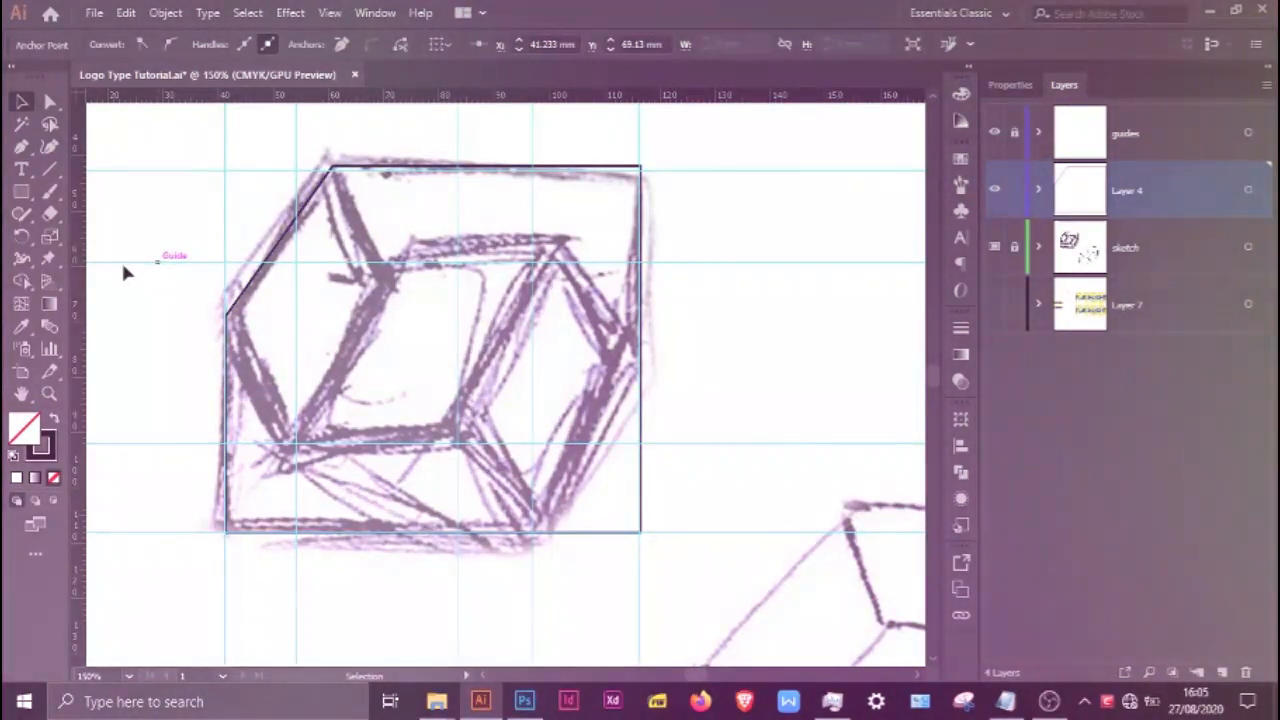
Hide the guides and move the outline's bottom-right anchor point horizontally inward to the sketch's bottom corner
key("a")
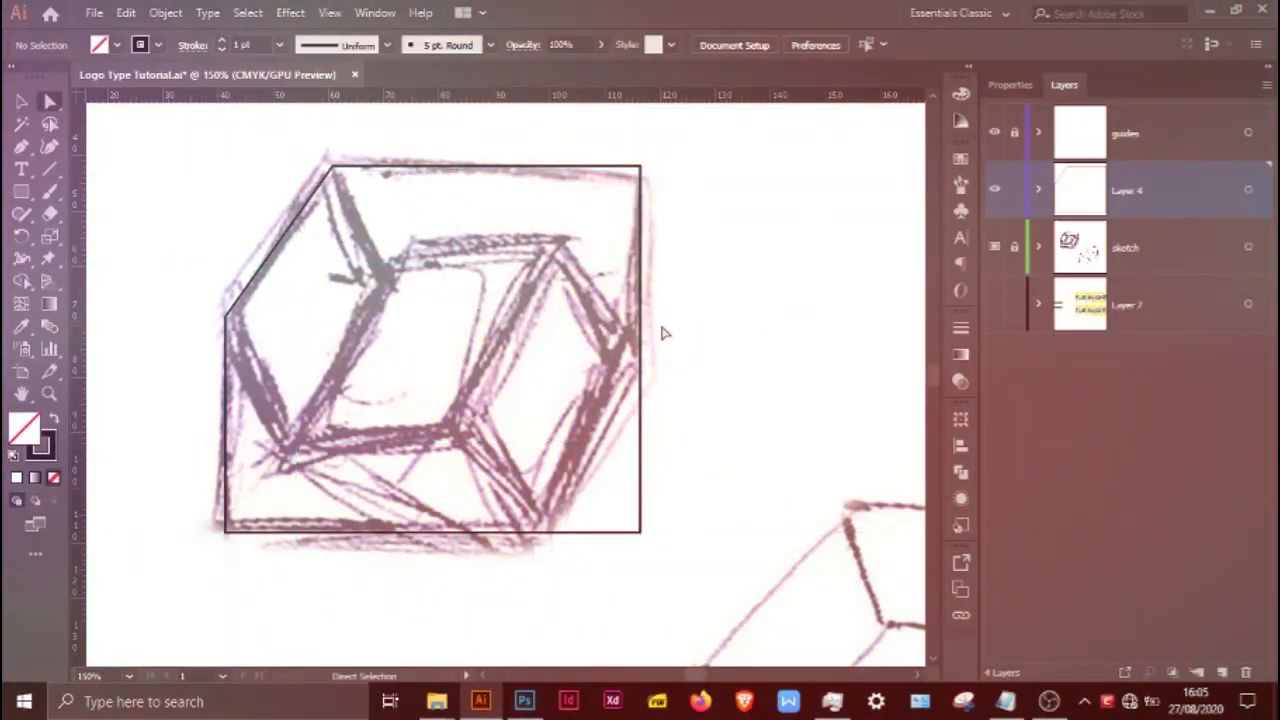
left_click(642, 532)
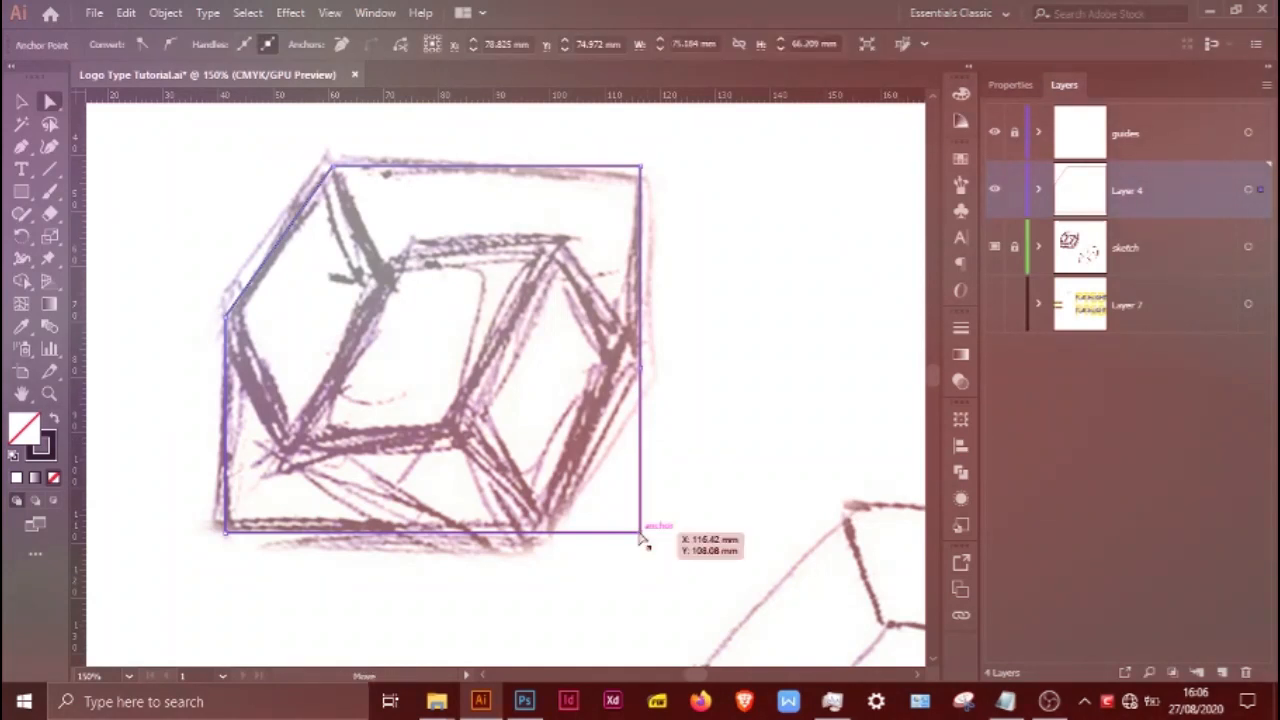
left_click_drag(641, 535, 552, 533)
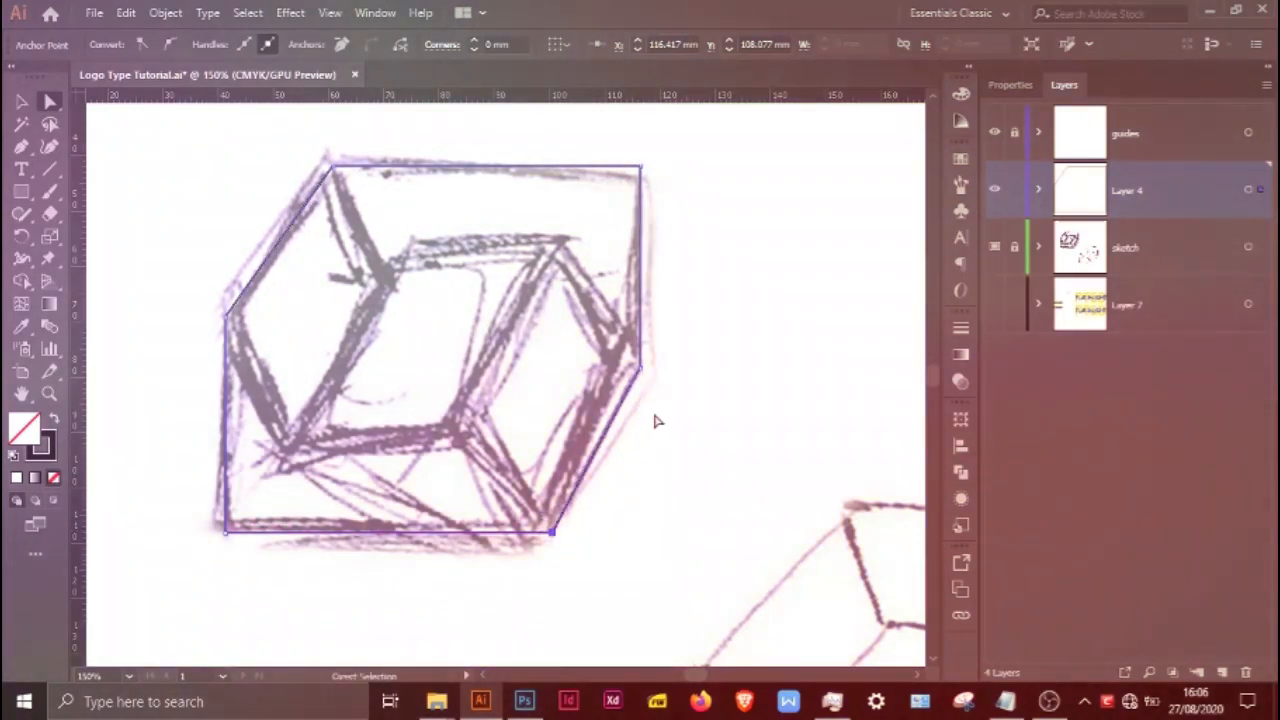
left_click(655, 421)
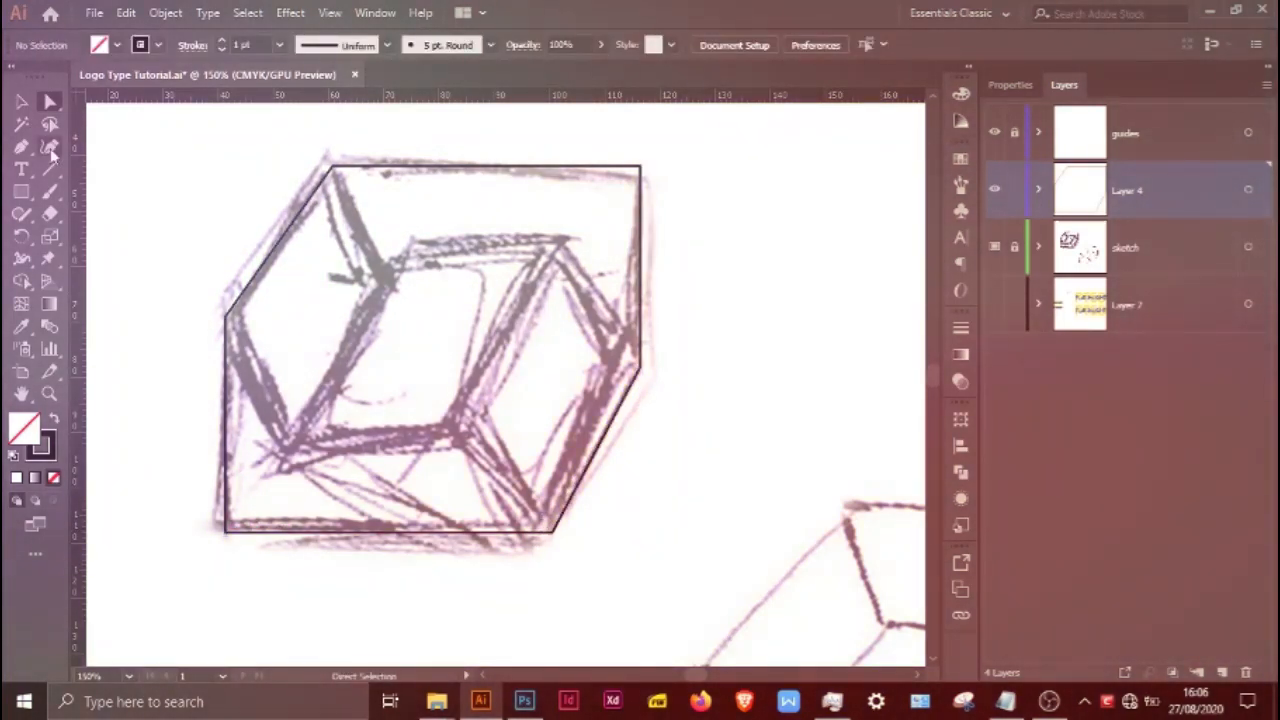
Set the cube outline's stroke weight to 6 pt and save the document
left_click(21, 101)
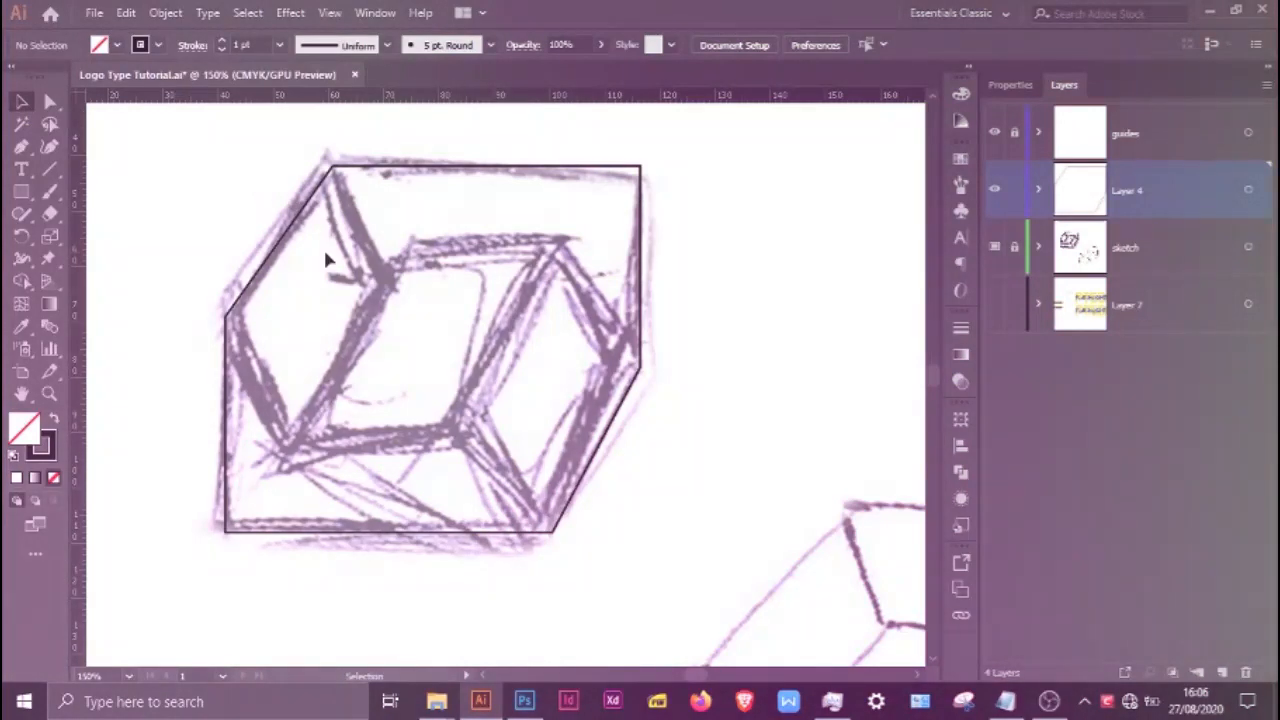
left_click(280, 242)
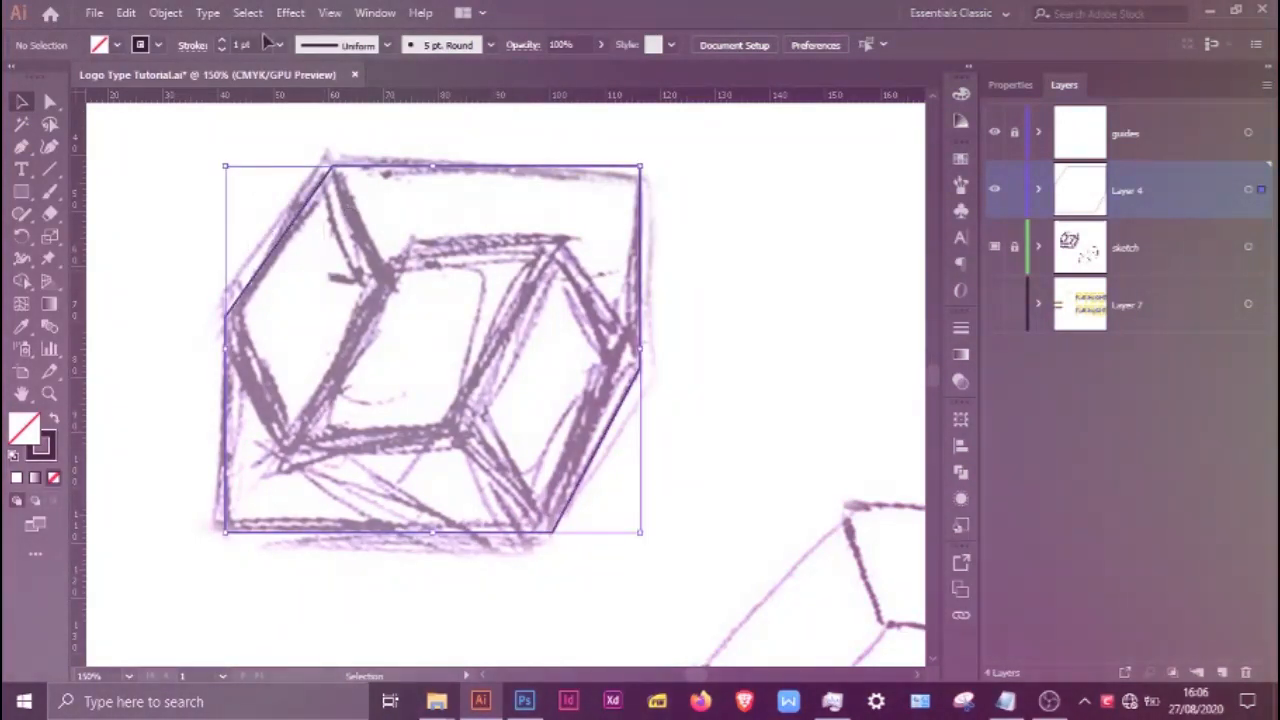
left_click(223, 41)
left_click(223, 41)
left_click(223, 41)
left_click(223, 41)
left_click(223, 41)
left_click(770, 311)
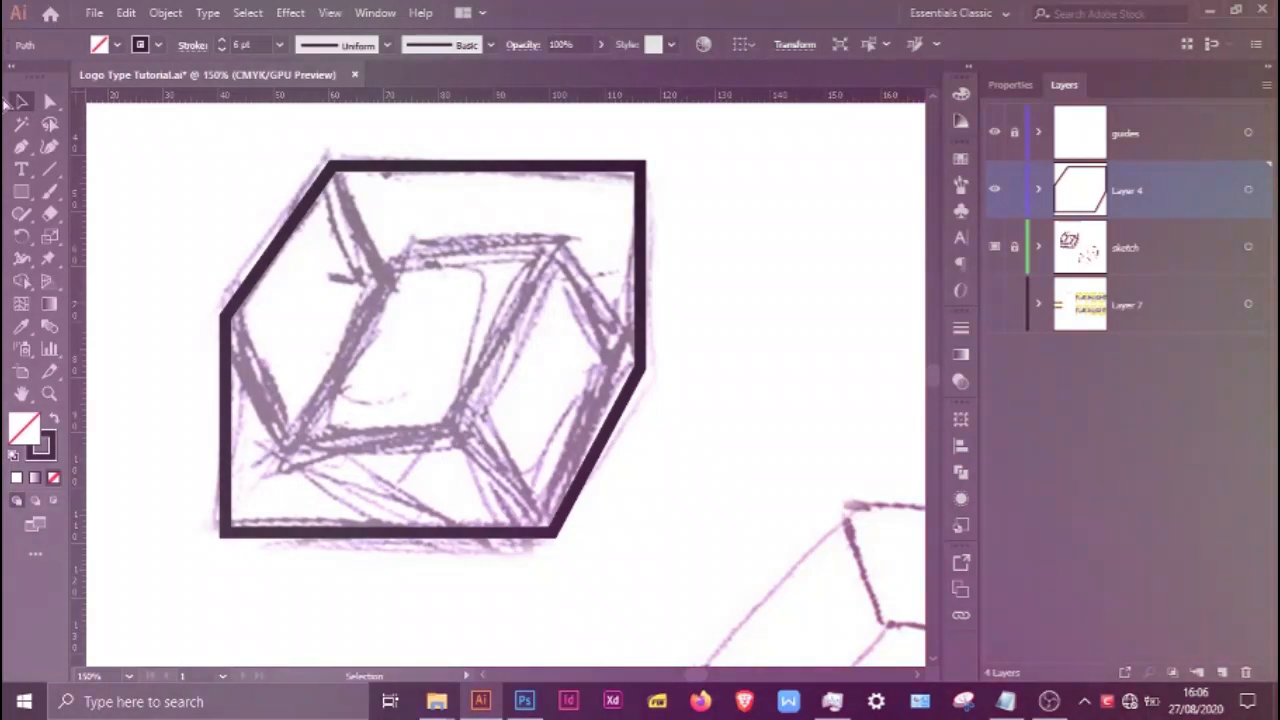
key("ctrl+s")
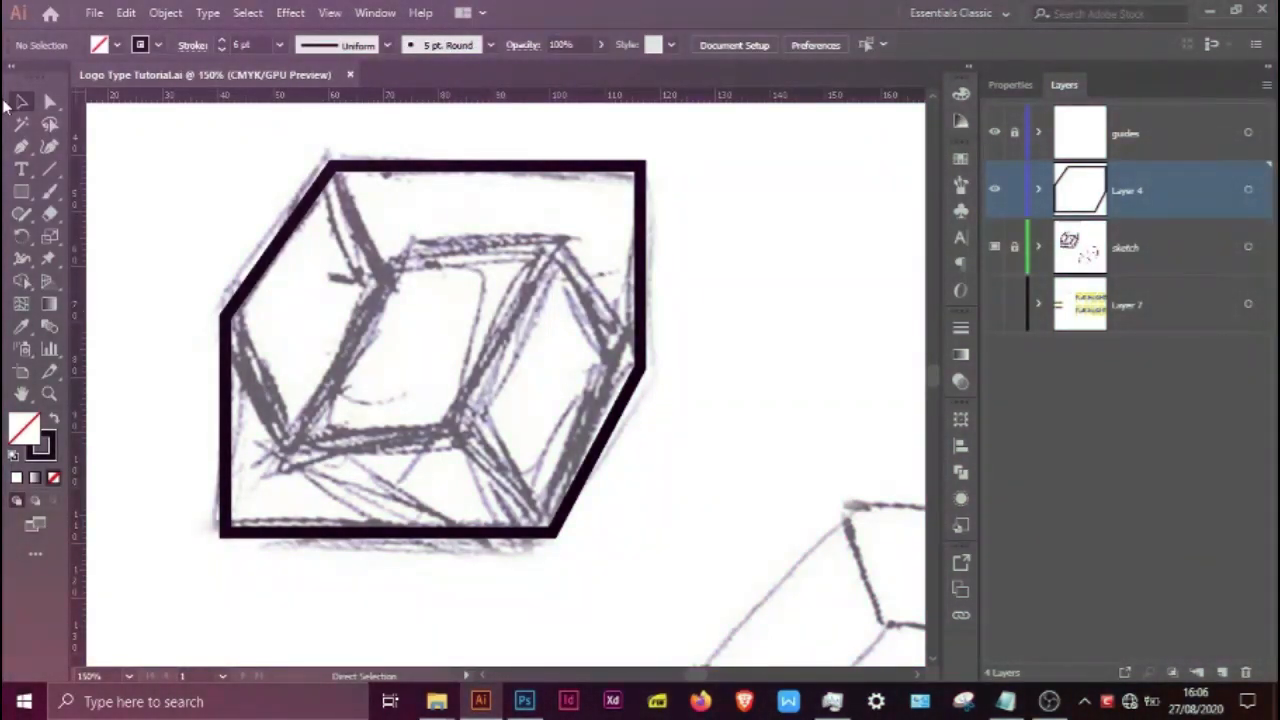
Draw a horizontal Pen line across the cube near the sketch's upper inner edge and duplicate it down to the lower inner edge
left_click(21, 146)
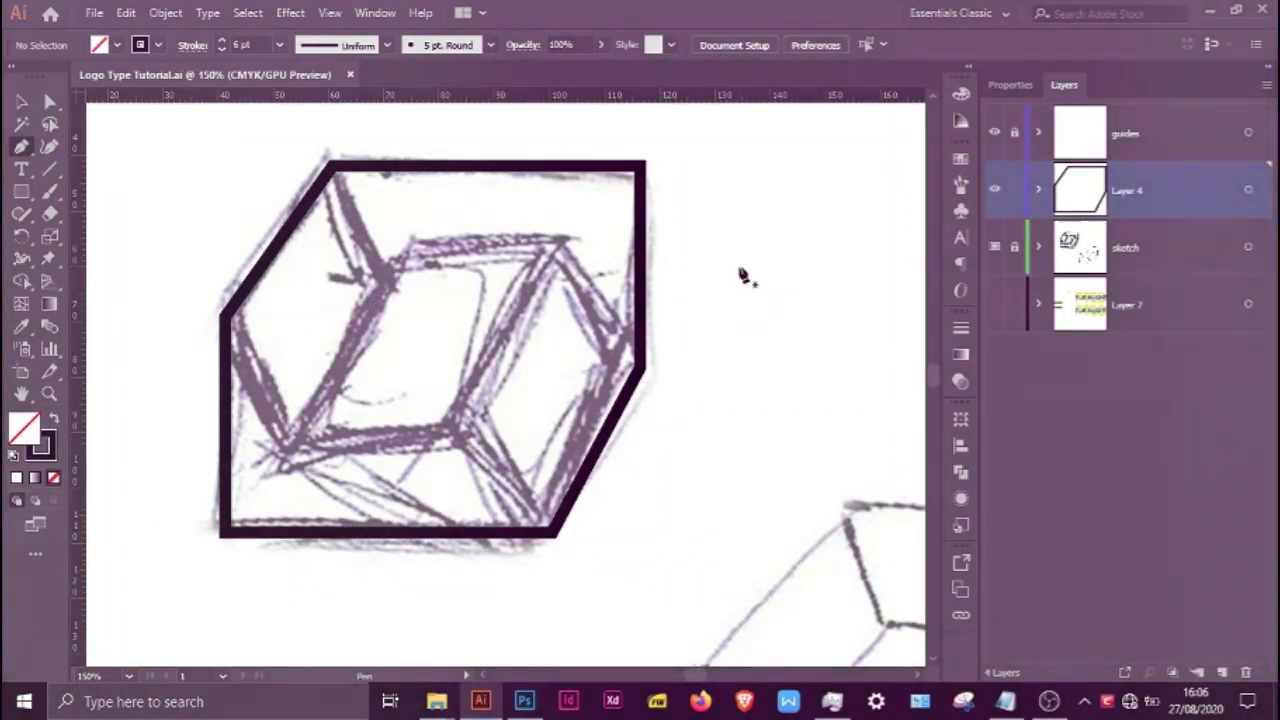
left_click(737, 266)
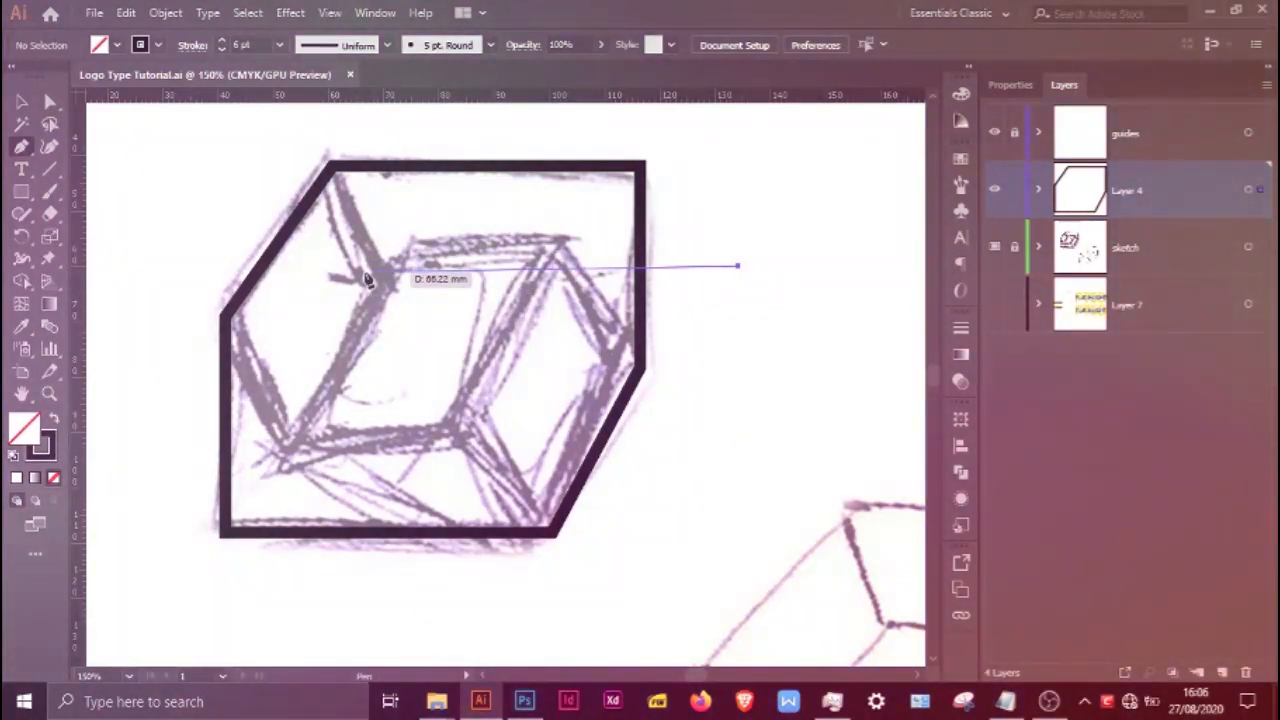
left_click(176, 266)
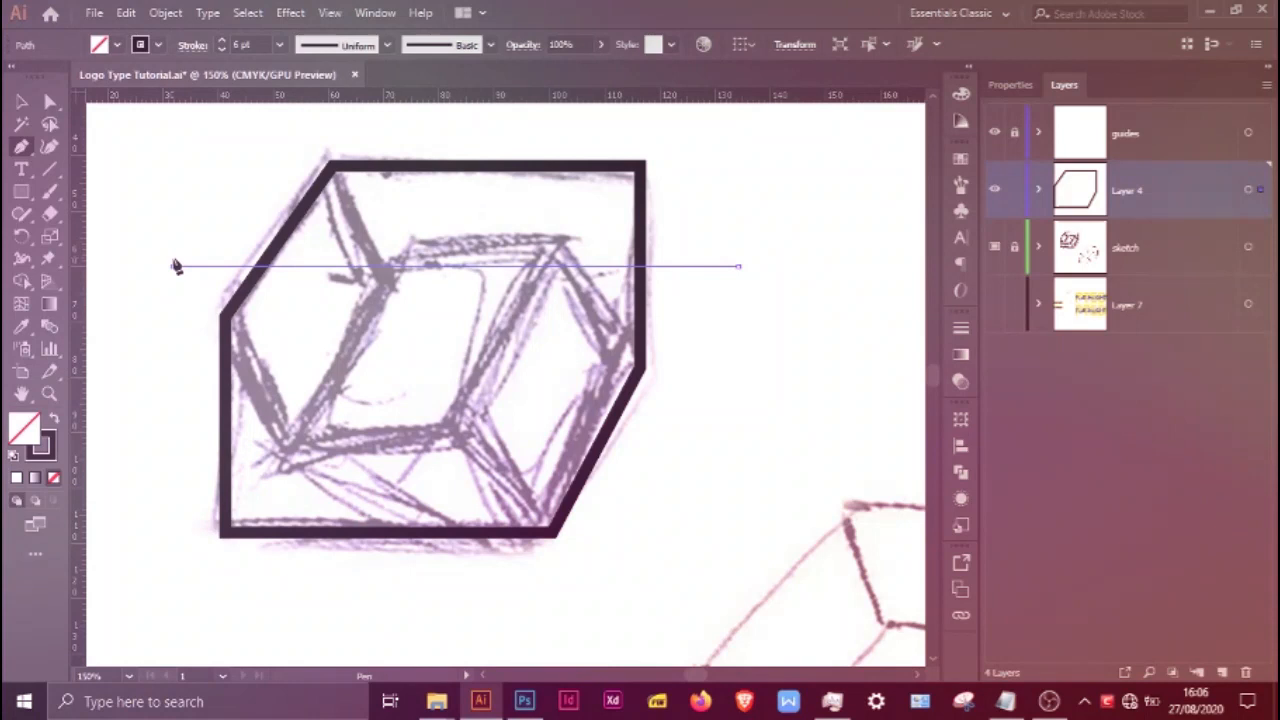
left_click(21, 101)
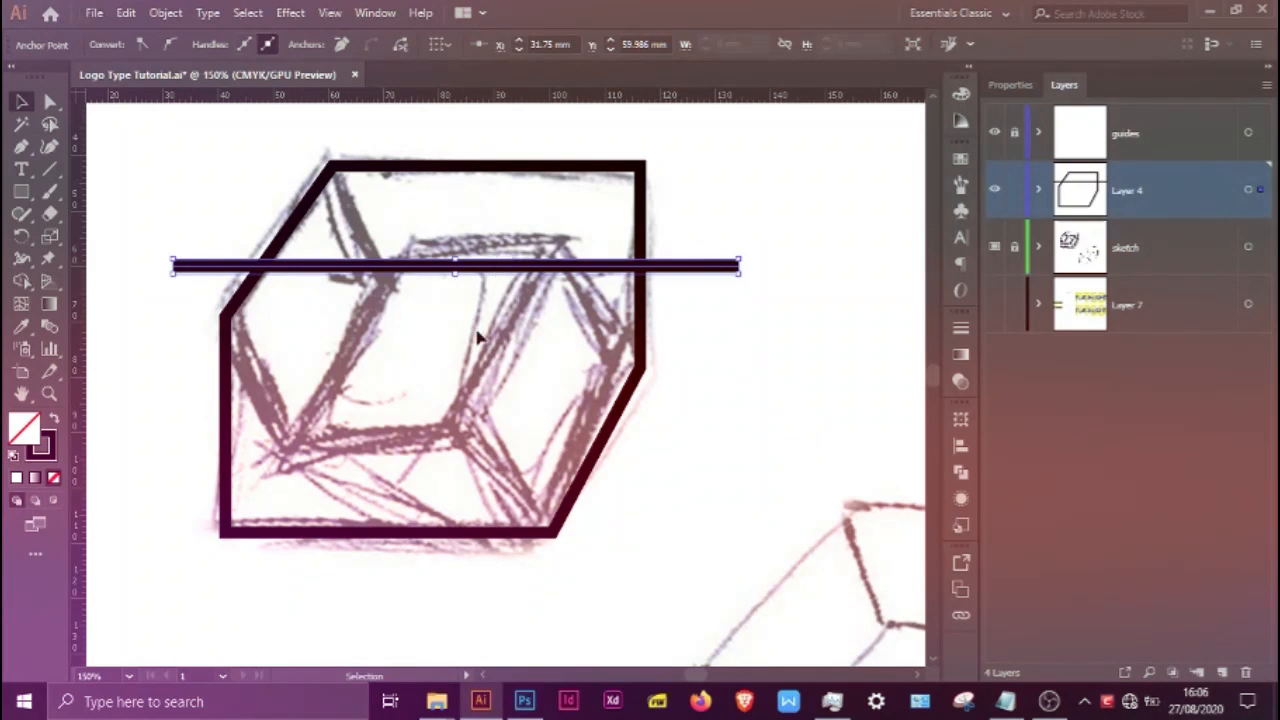
left_click_drag(478, 266, 500, 418)
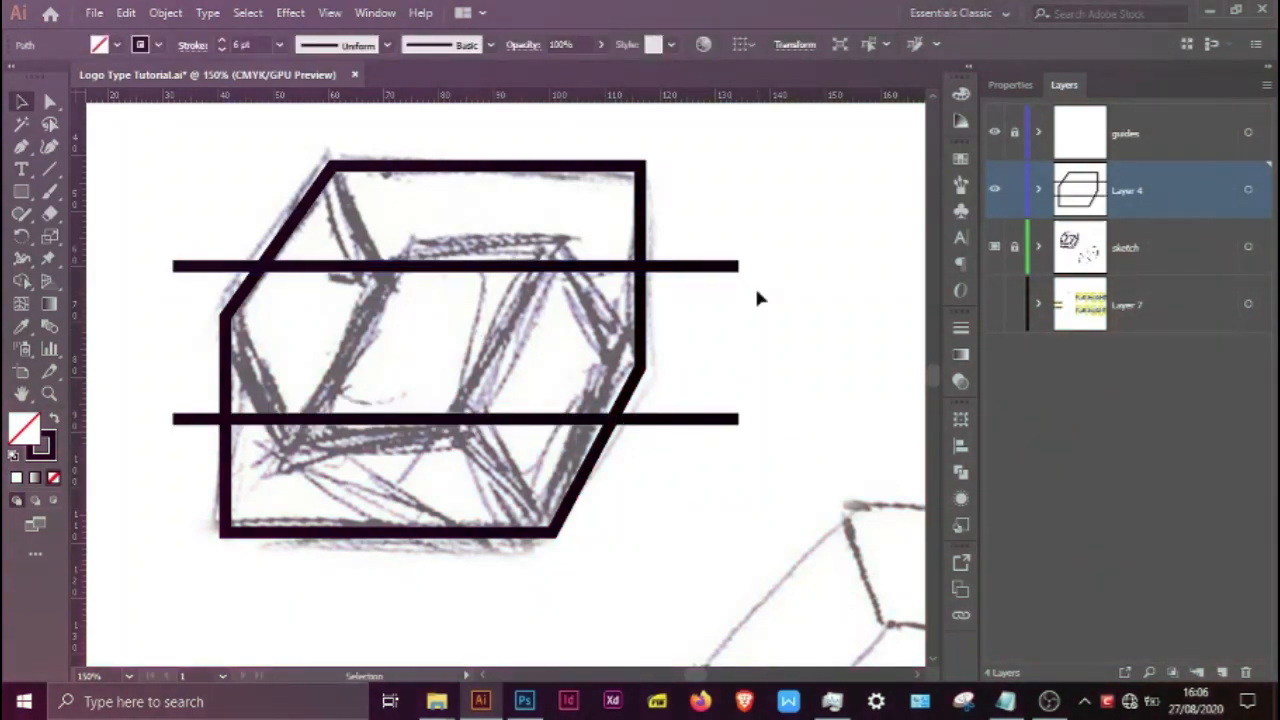
left_click(757, 292)
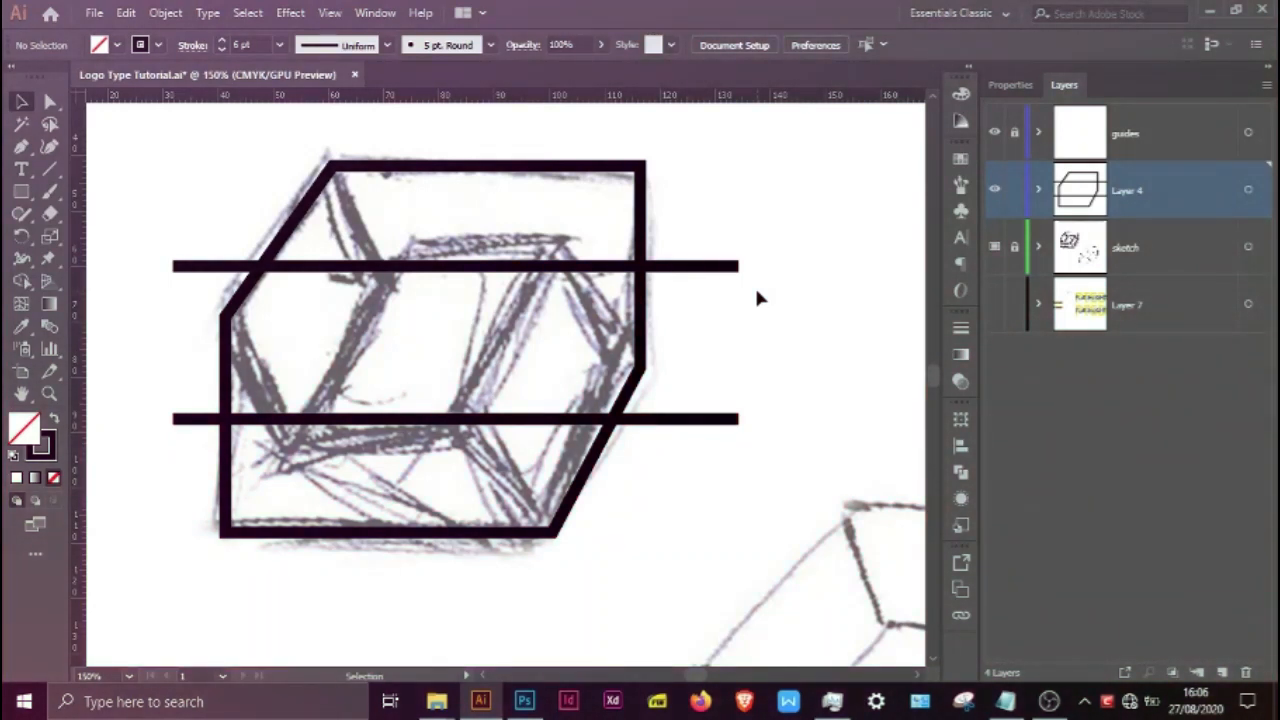
Draw a diagonal line segment through the outline's left corner down to the lower horizontal line
left_click(50, 171)
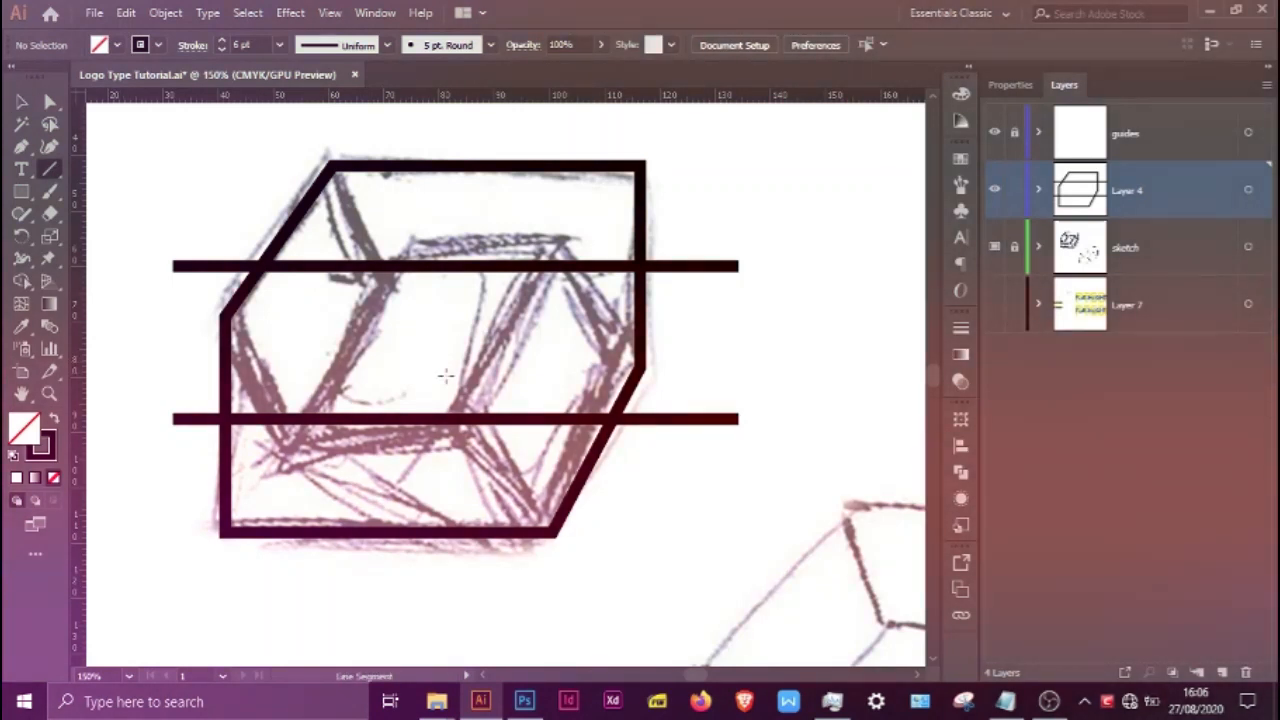
left_click_drag(432, 348, 432, 375)
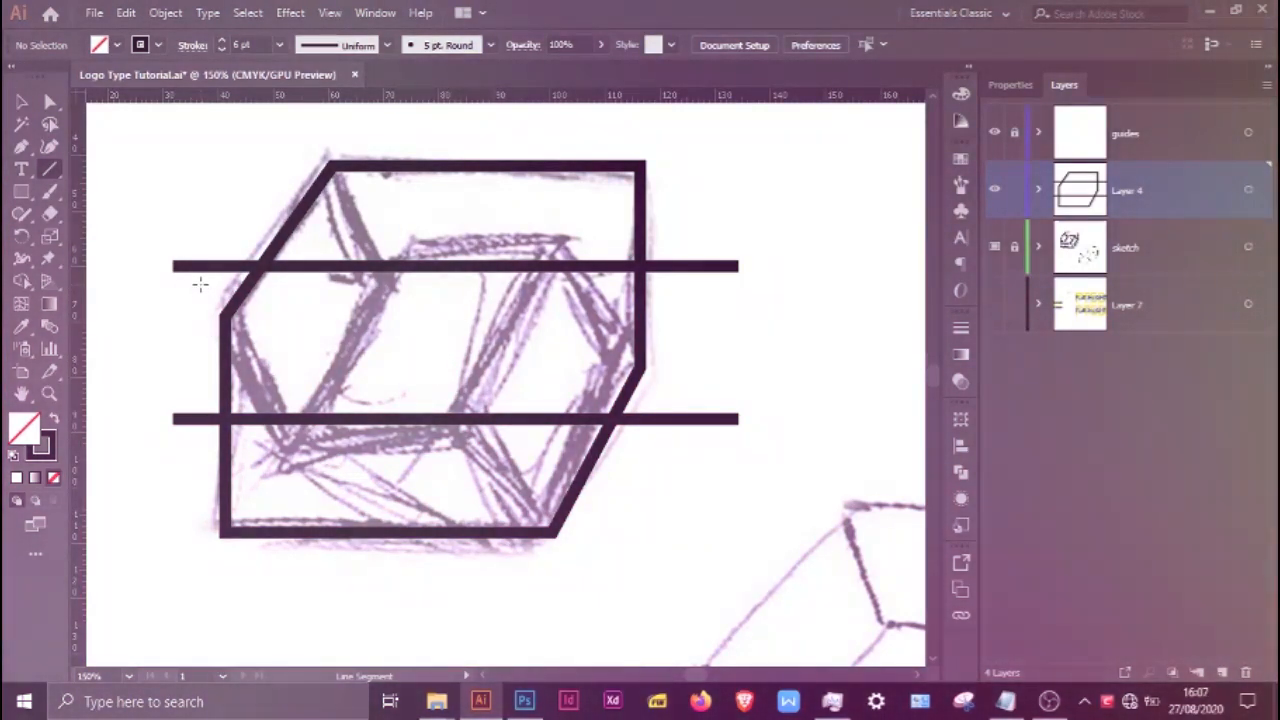
left_click_drag(200, 285, 285, 425)
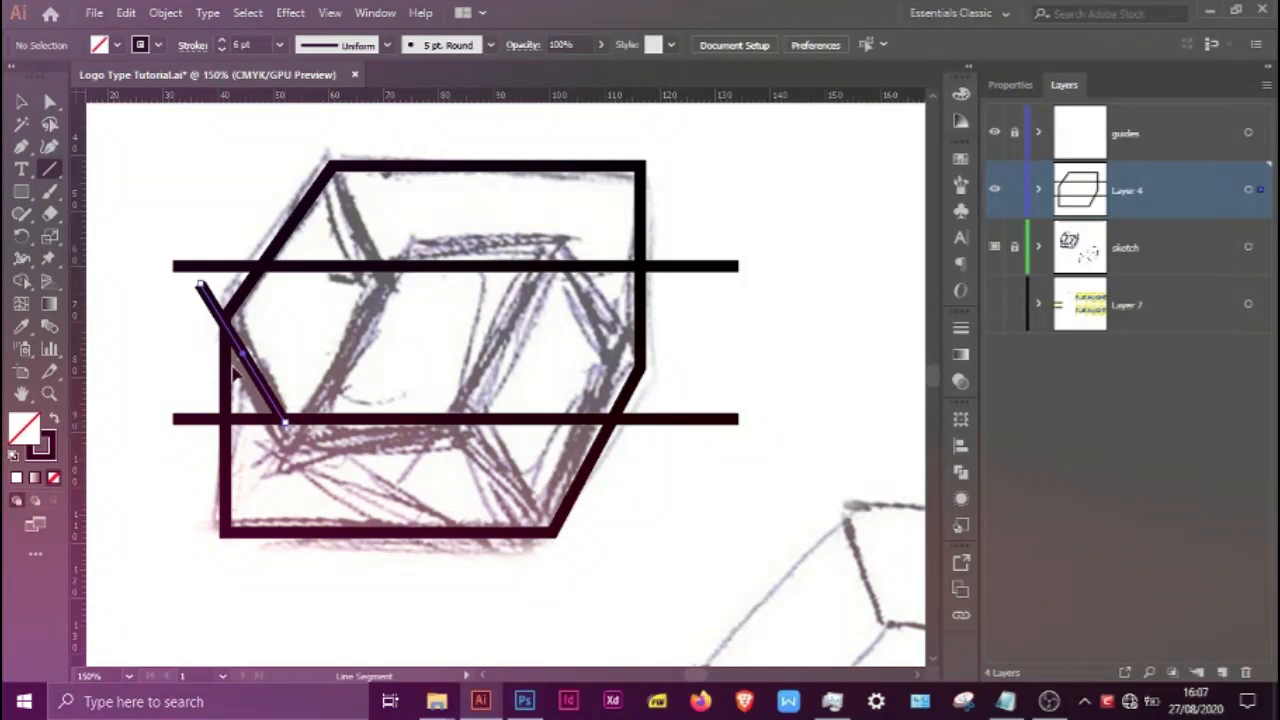
Duplicate the left diagonal line three times, through the outline's top-left, bottom-right and right corners along the sketch's inner edges
left_click(21, 104)
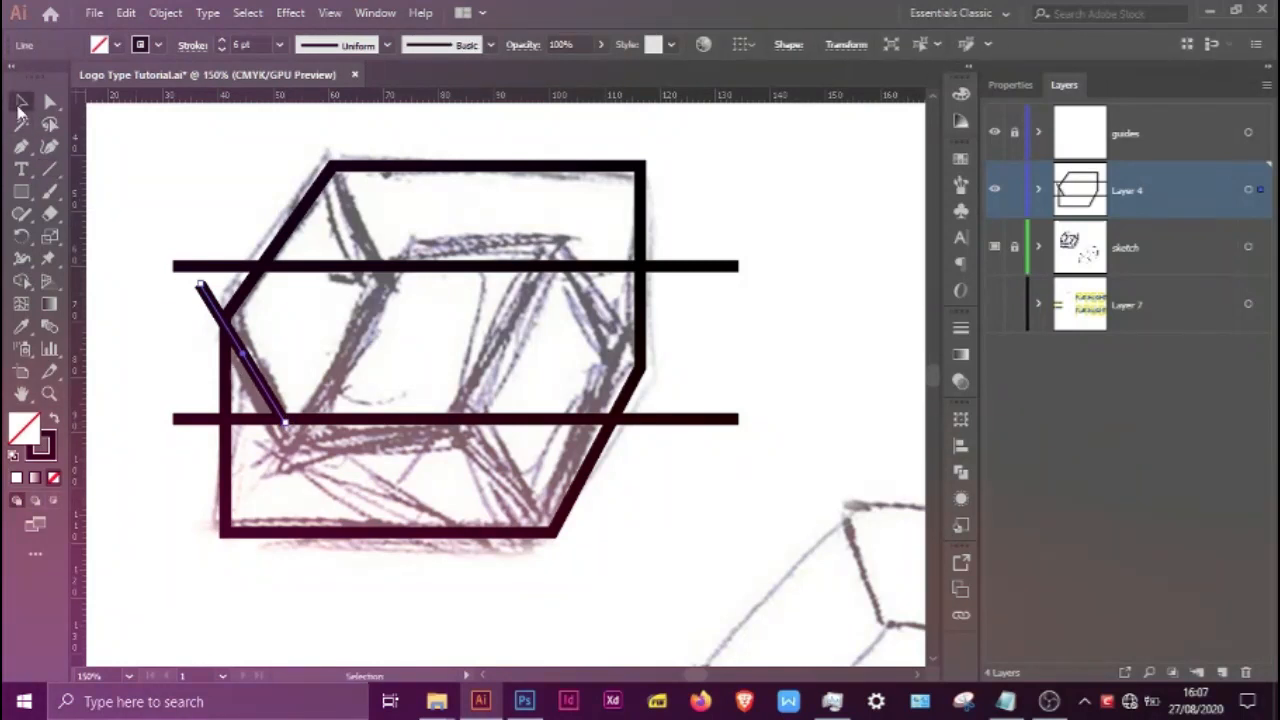
left_click(268, 378)
left_click_drag(373, 232, 346, 212)
left_click(265, 405)
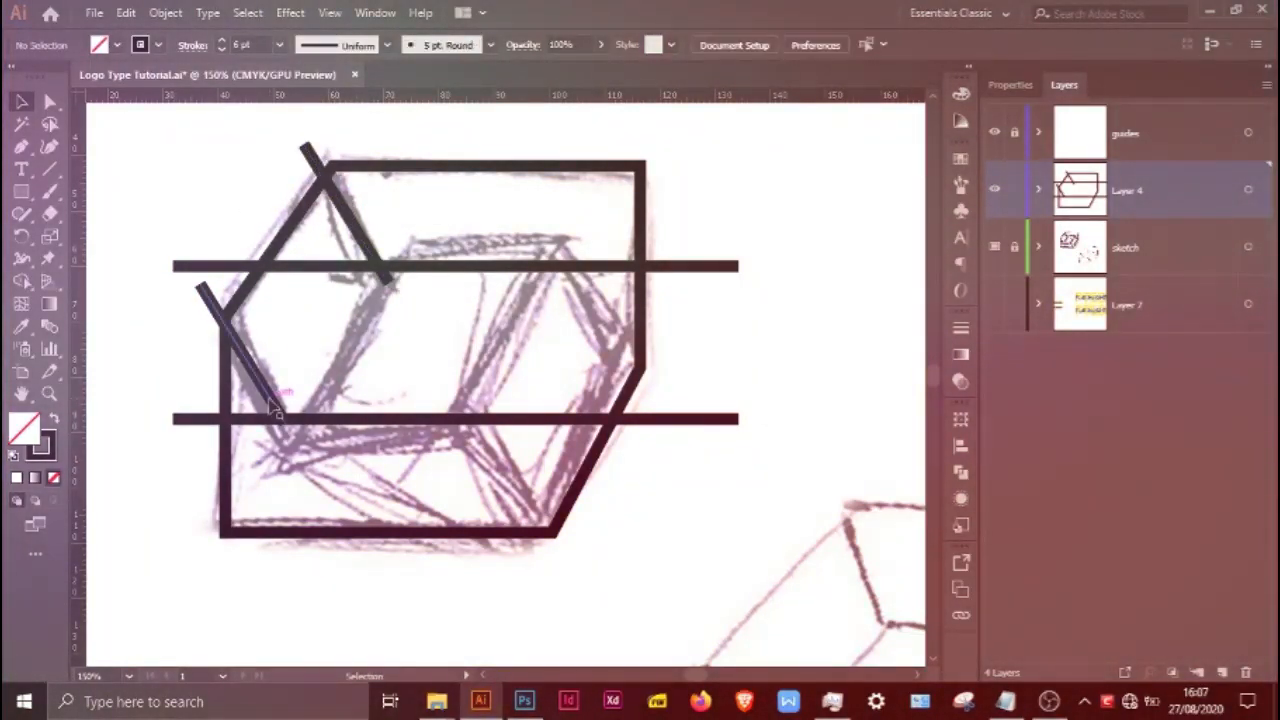
left_click(268, 393)
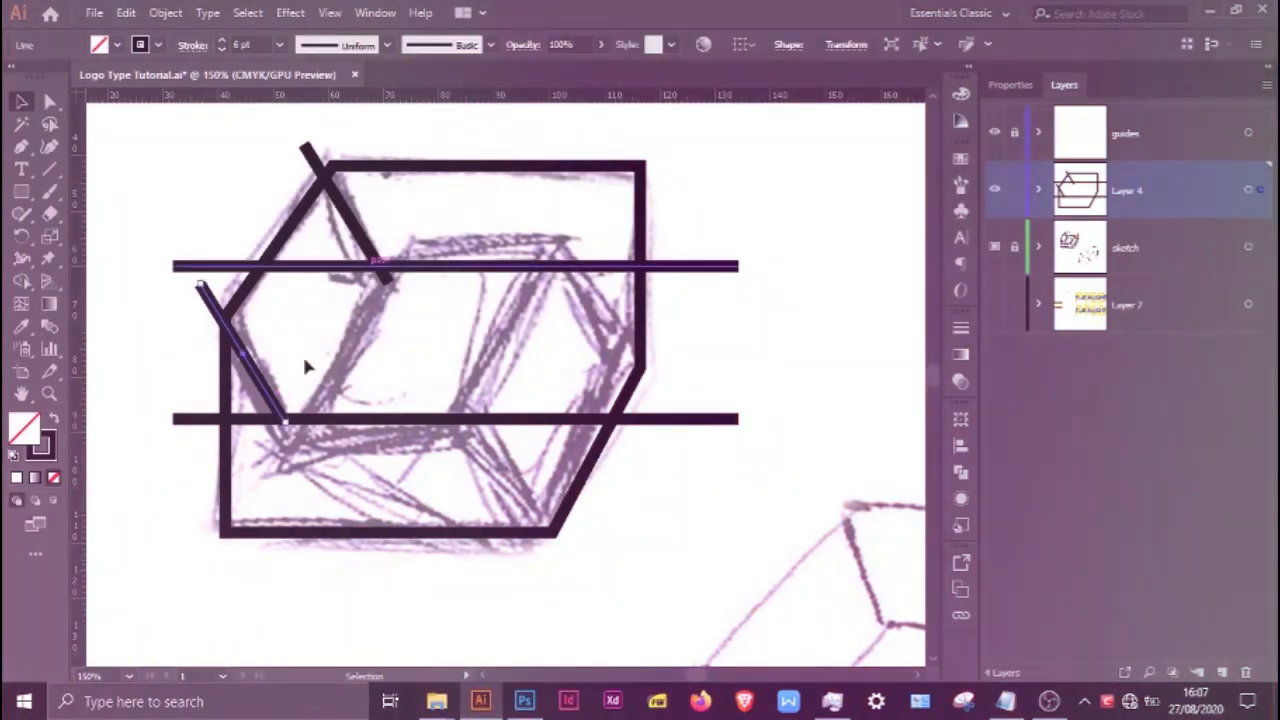
left_click_drag(268, 393, 520, 505)
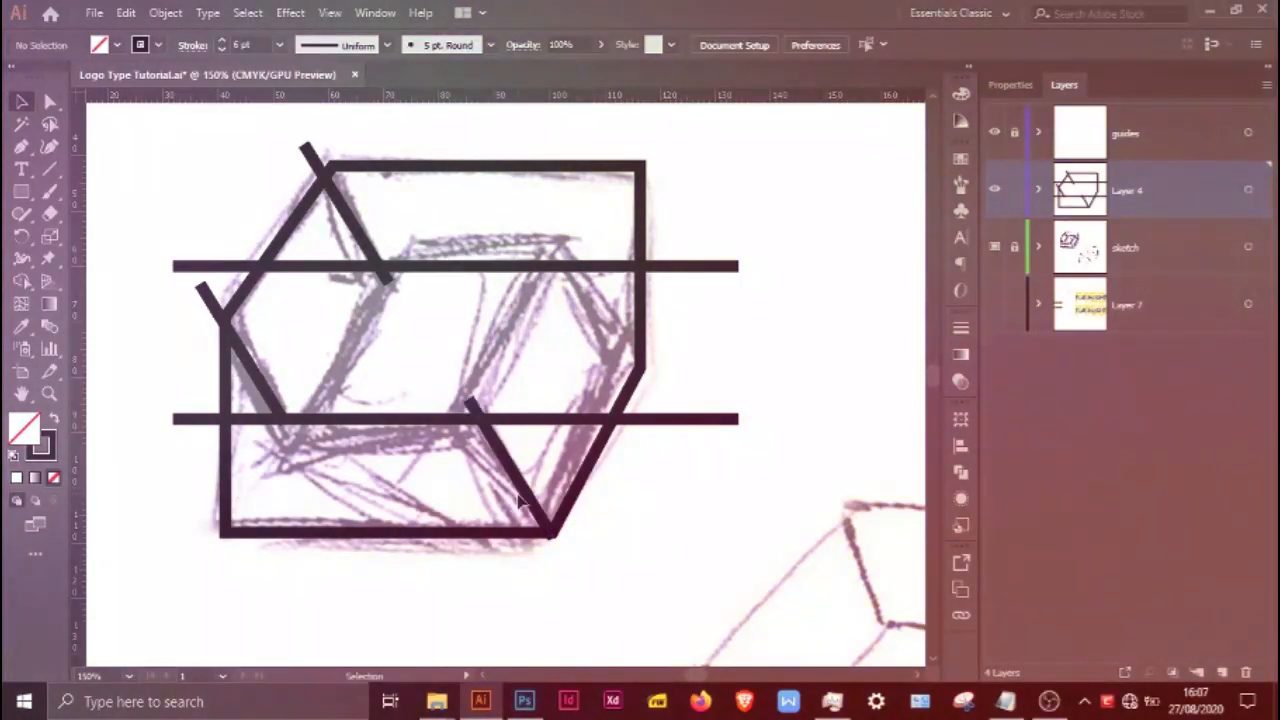
left_click(516, 478)
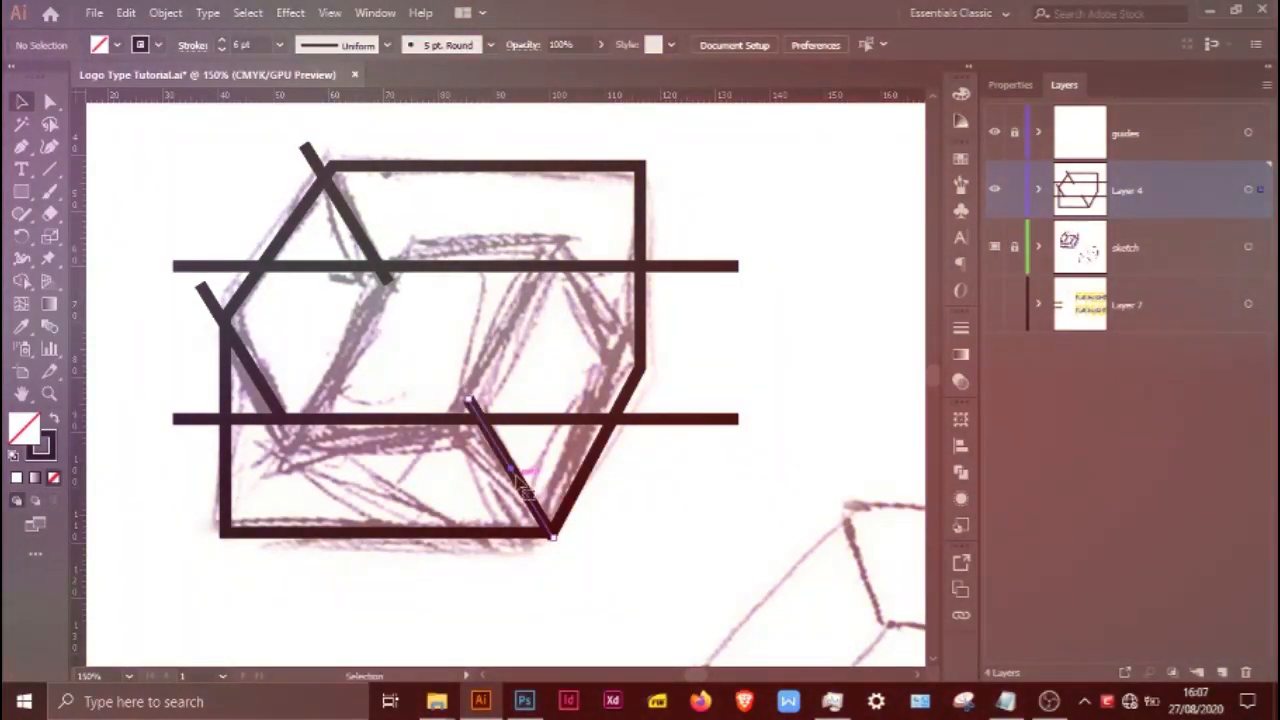
left_click_drag(622, 345, 619, 342)
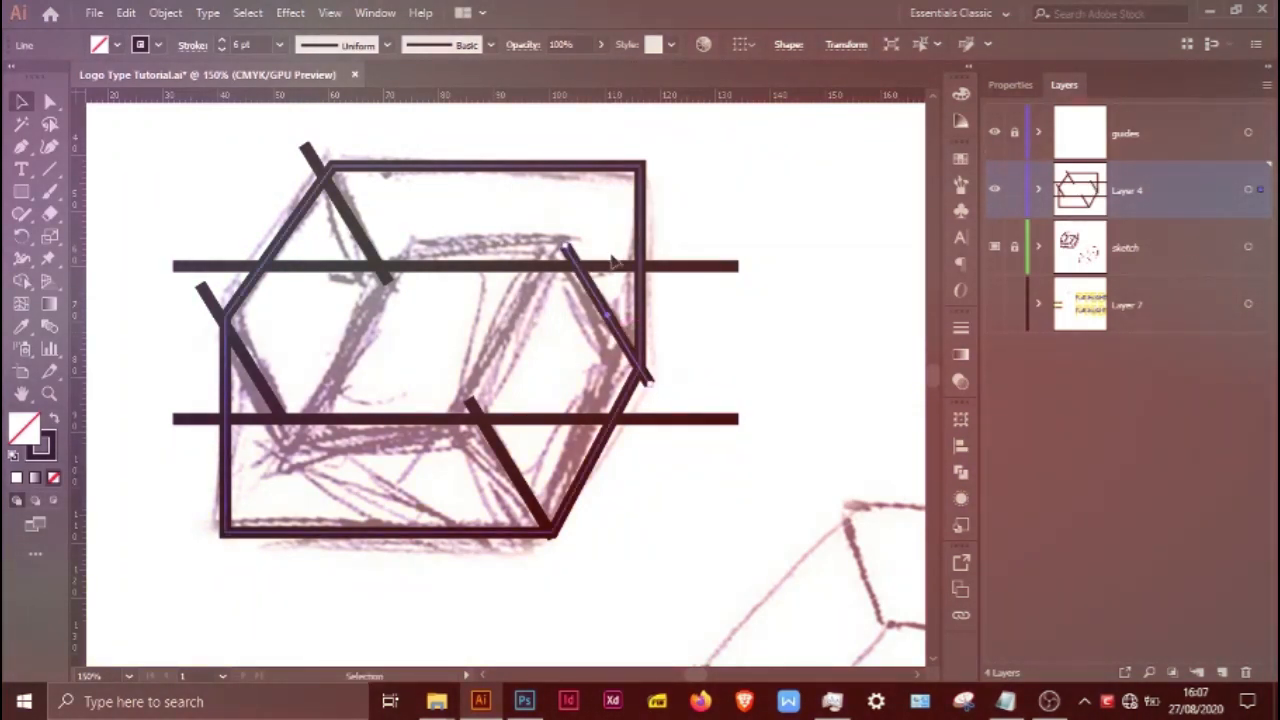
Raise the upper horizontal line slightly and draw a line segment joining the inner ends of the two right-hand diagonals
mouse_move(609, 272)
left_mouse_down()
mouse_move(1180, 262)
mouse_move(609, 265)
left_mouse_up()
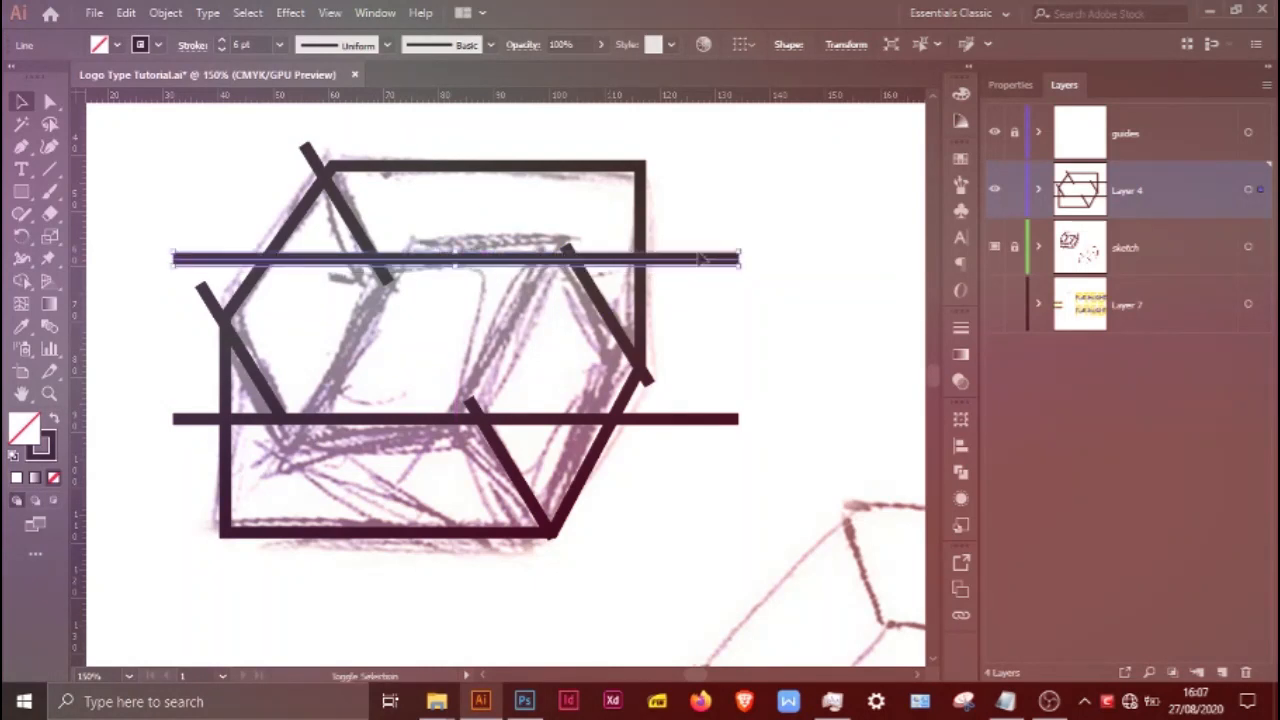
left_click(771, 212)
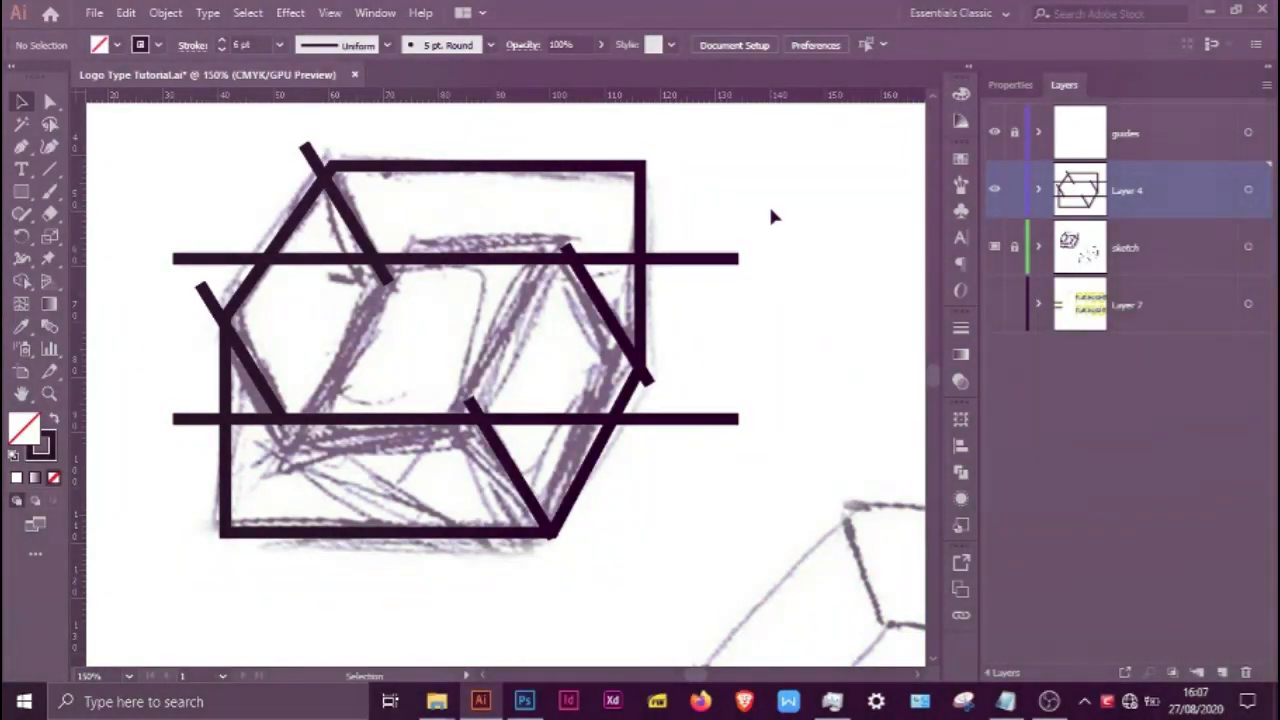
key("\\")
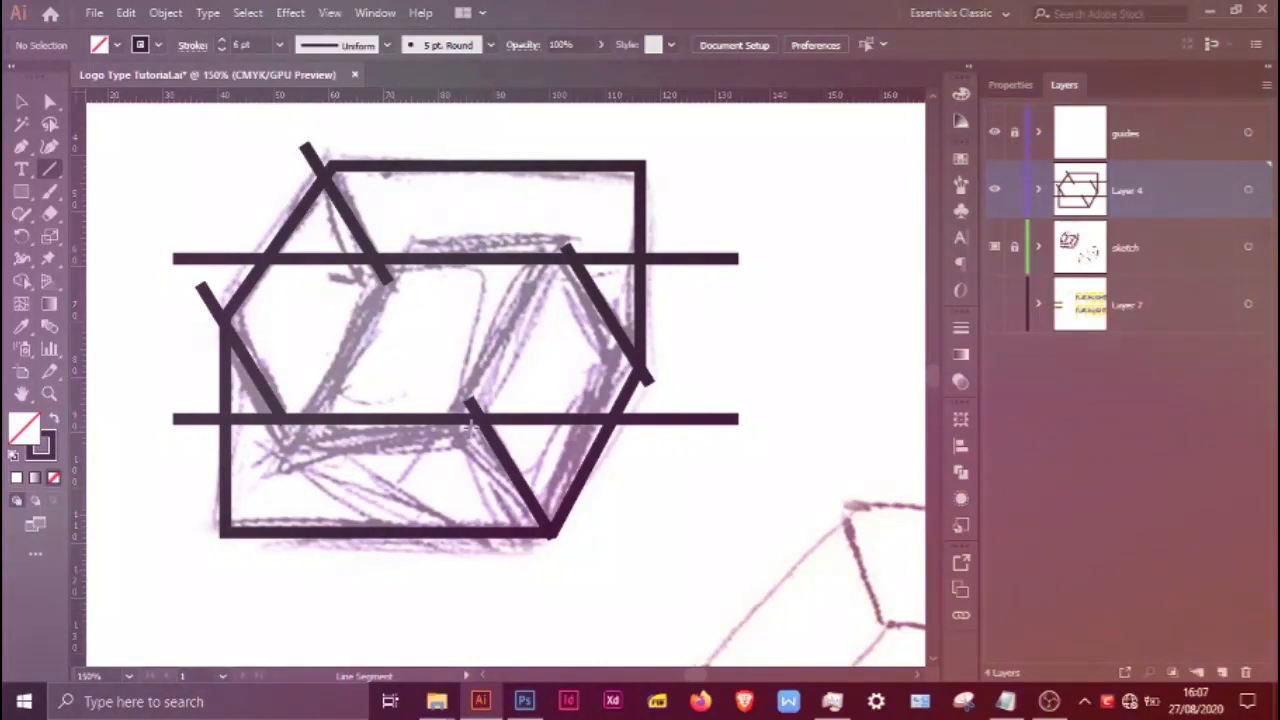
left_click_drag(471, 407, 570, 247)
Align the line ends at the lower inner junction and move the lower-right diagonal's bottom end into the outline's bottom-right corner
left_click(50, 103)
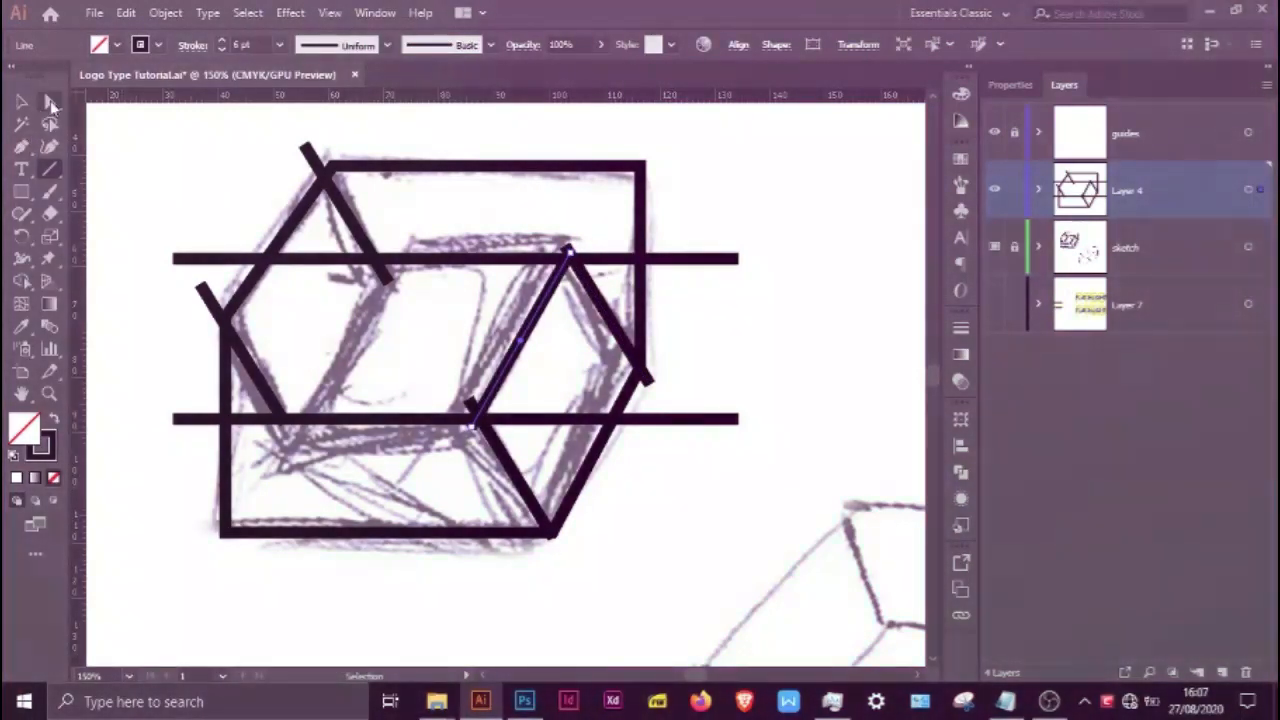
left_click(50, 103)
scroll(470, 420, "up", 2)
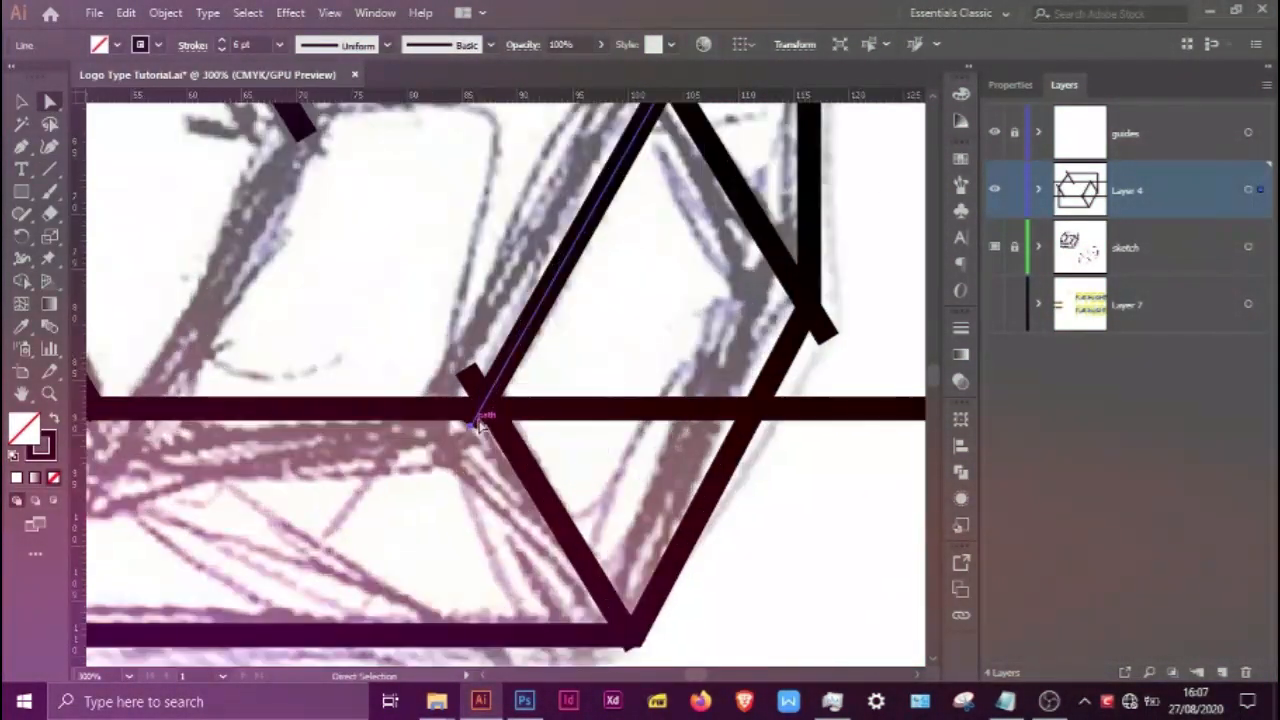
mouse_move(476, 428)
left_mouse_down()
mouse_move(470, 375)
mouse_move(484, 407)
left_mouse_up()
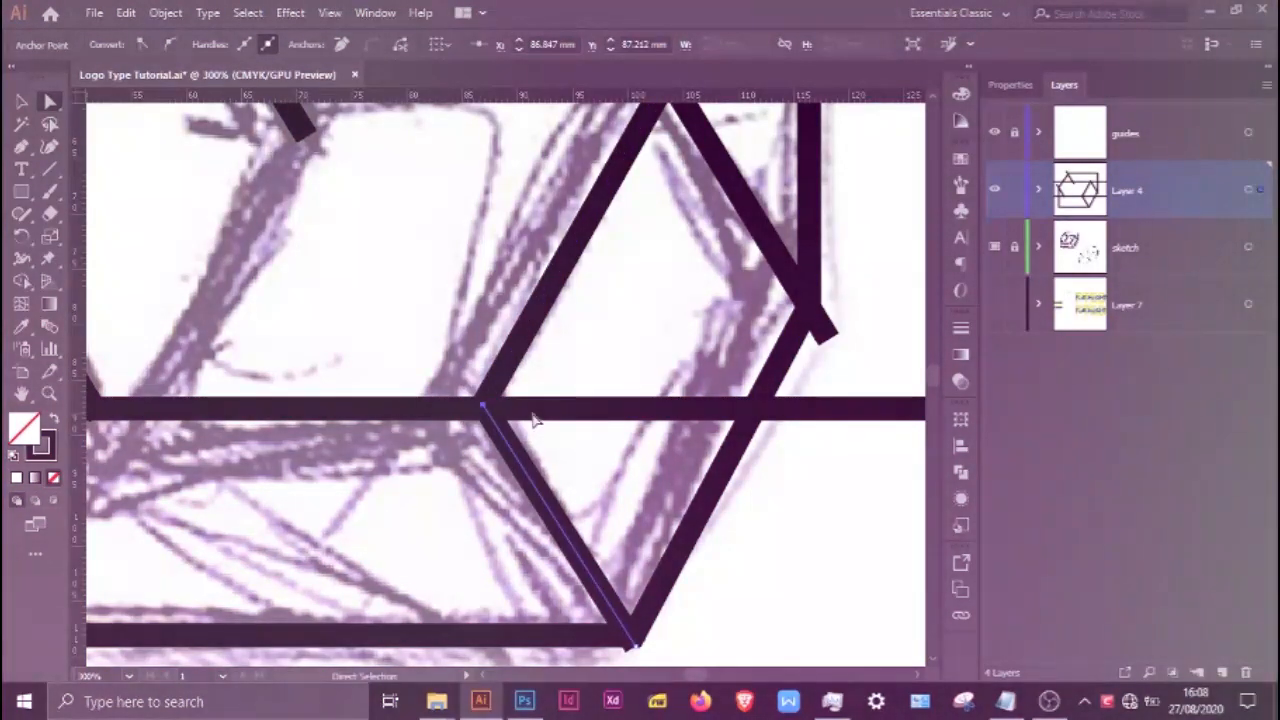
scroll(534, 418, "down", 1)
scroll(634, 586, "down", 1)
scroll(634, 586, "up", 3)
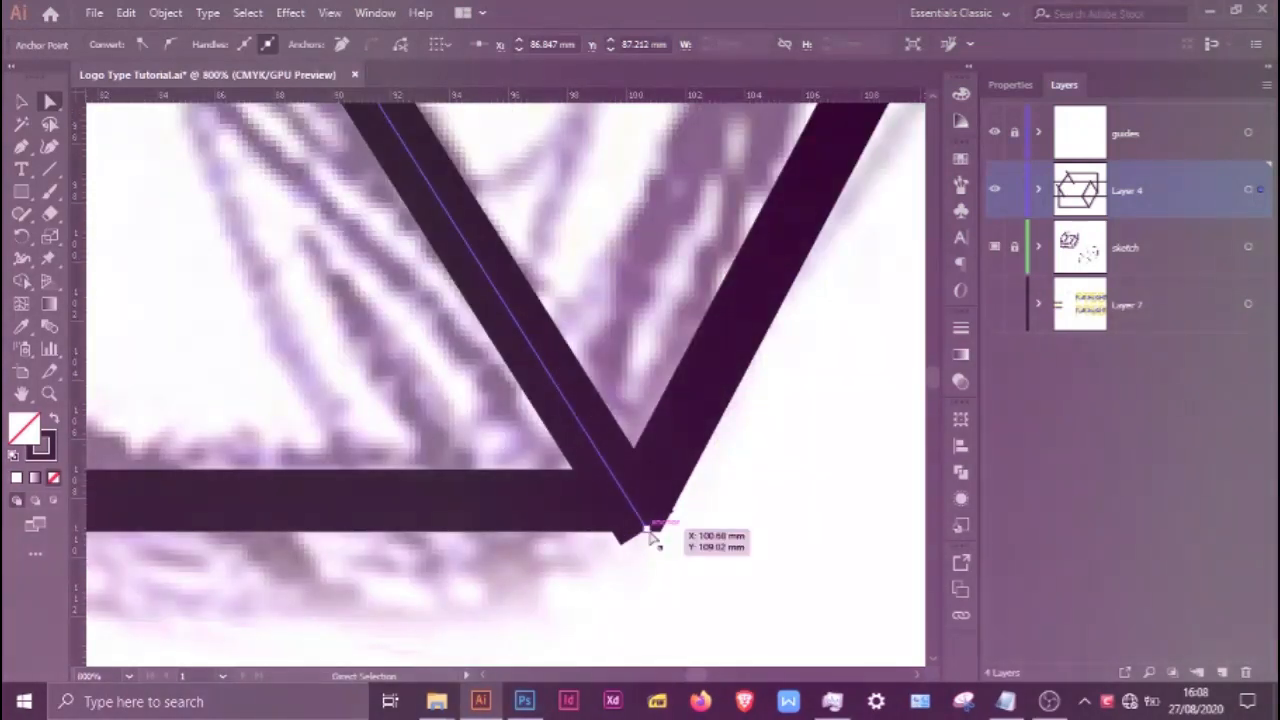
left_click_drag(652, 538, 641, 516)
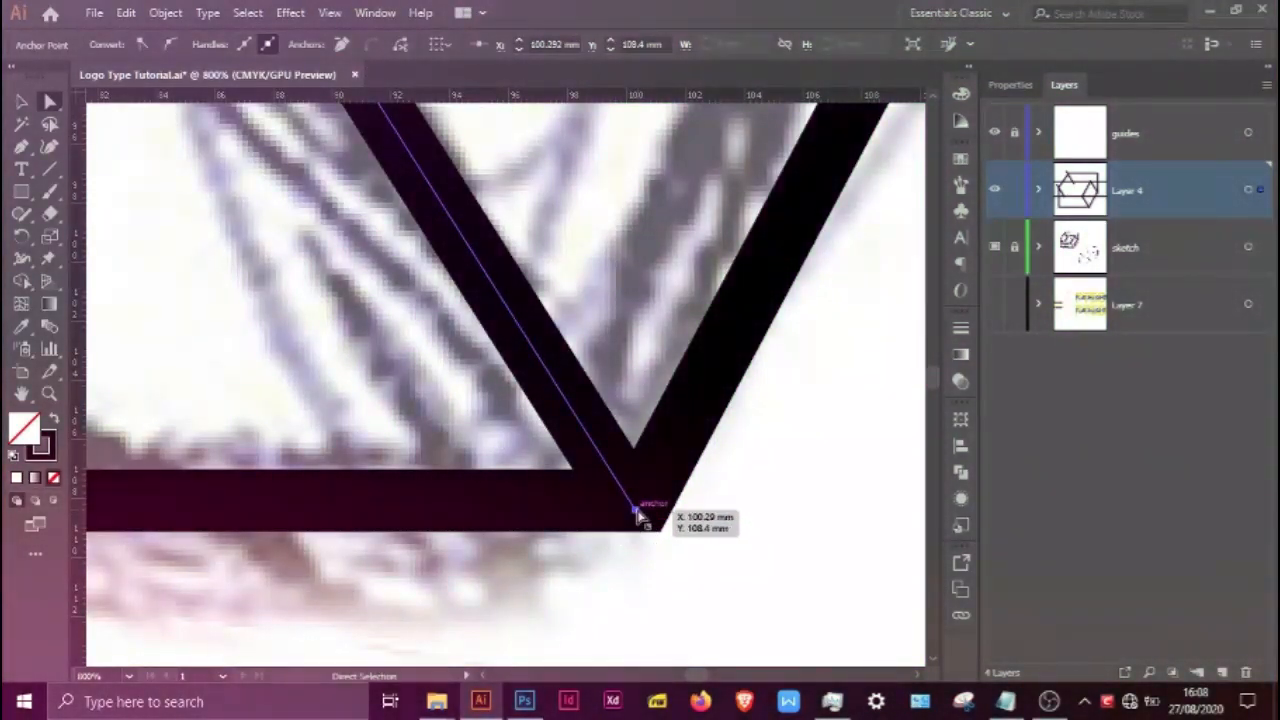
Move the right diagonal's lower end into the outline's right corner and its upper end onto the upper horizontal line's junction
scroll(641, 516, "down", 2)
scroll(643, 510, "down", 3)
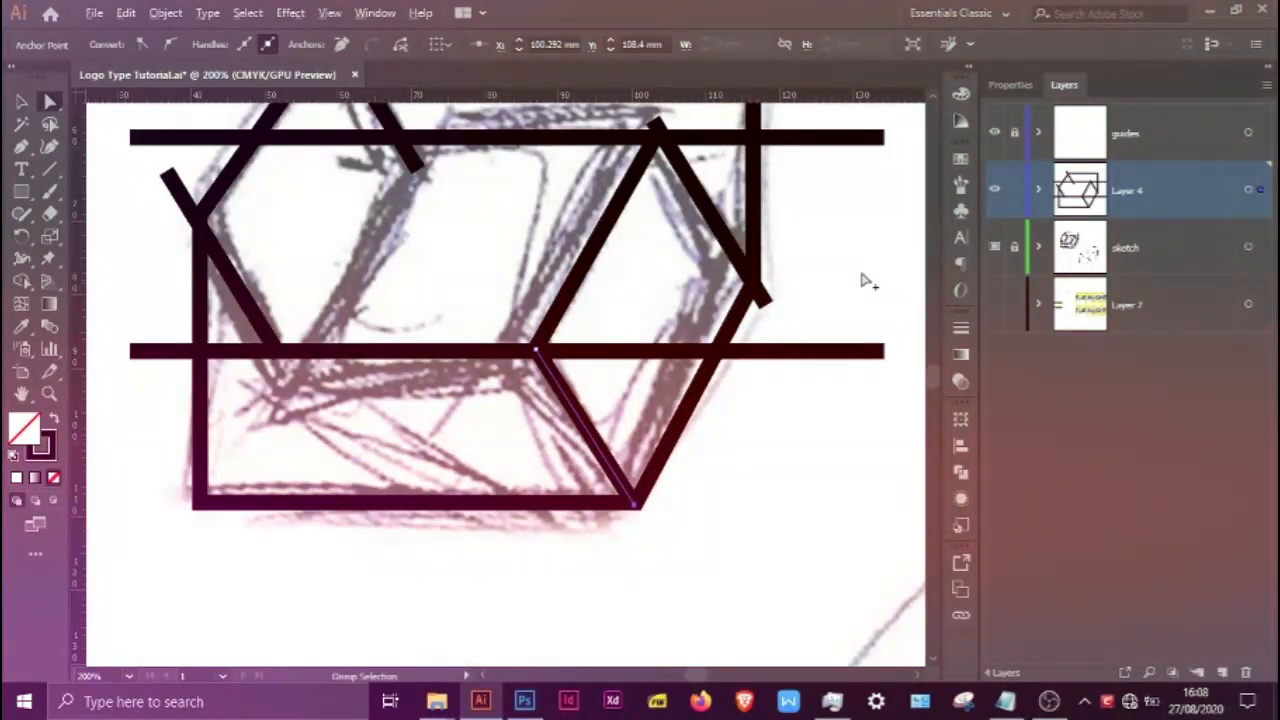
scroll(876, 347, "up", 1)
left_click(888, 386)
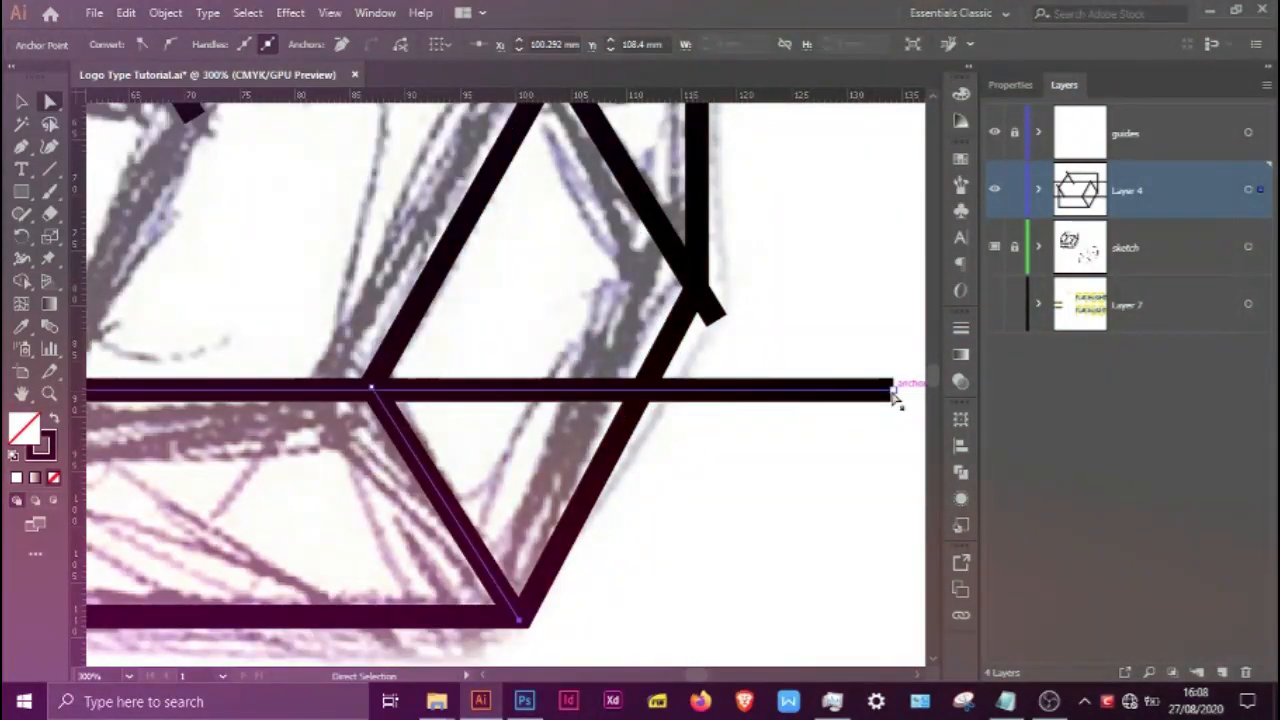
left_click(711, 277)
scroll(707, 276, "up", 2)
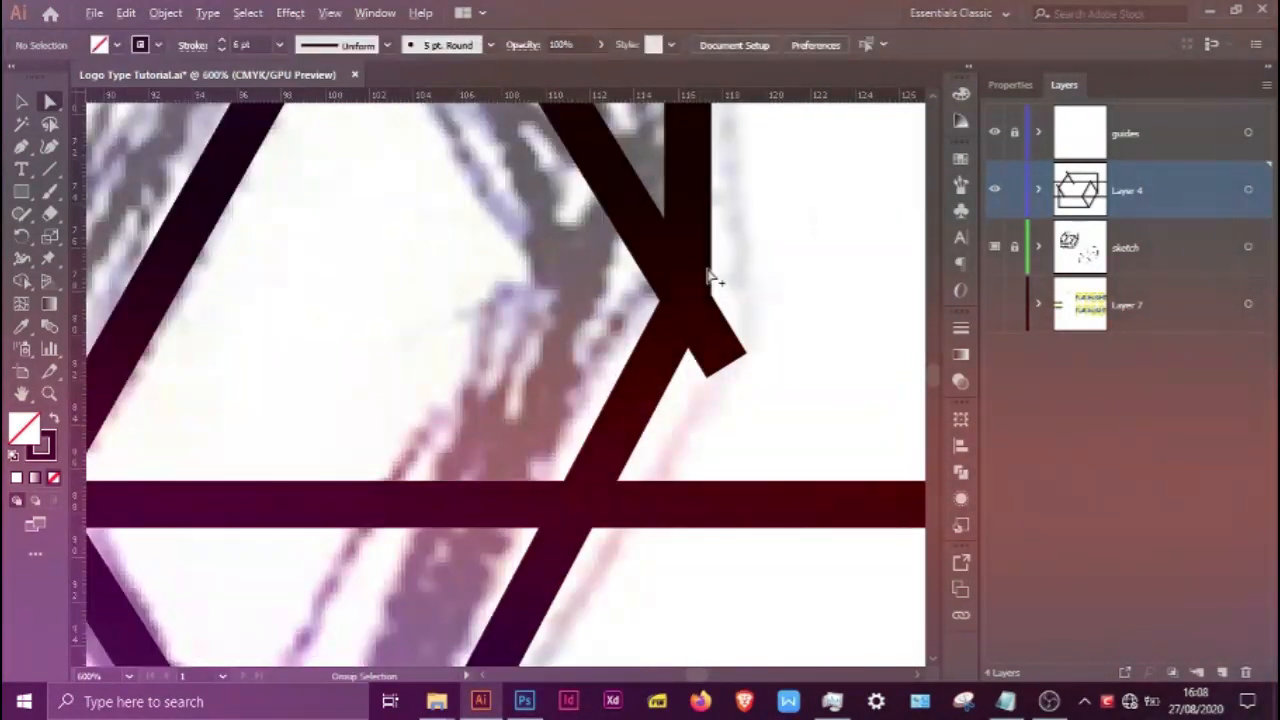
left_click(725, 354)
left_click_drag(726, 370, 688, 303)
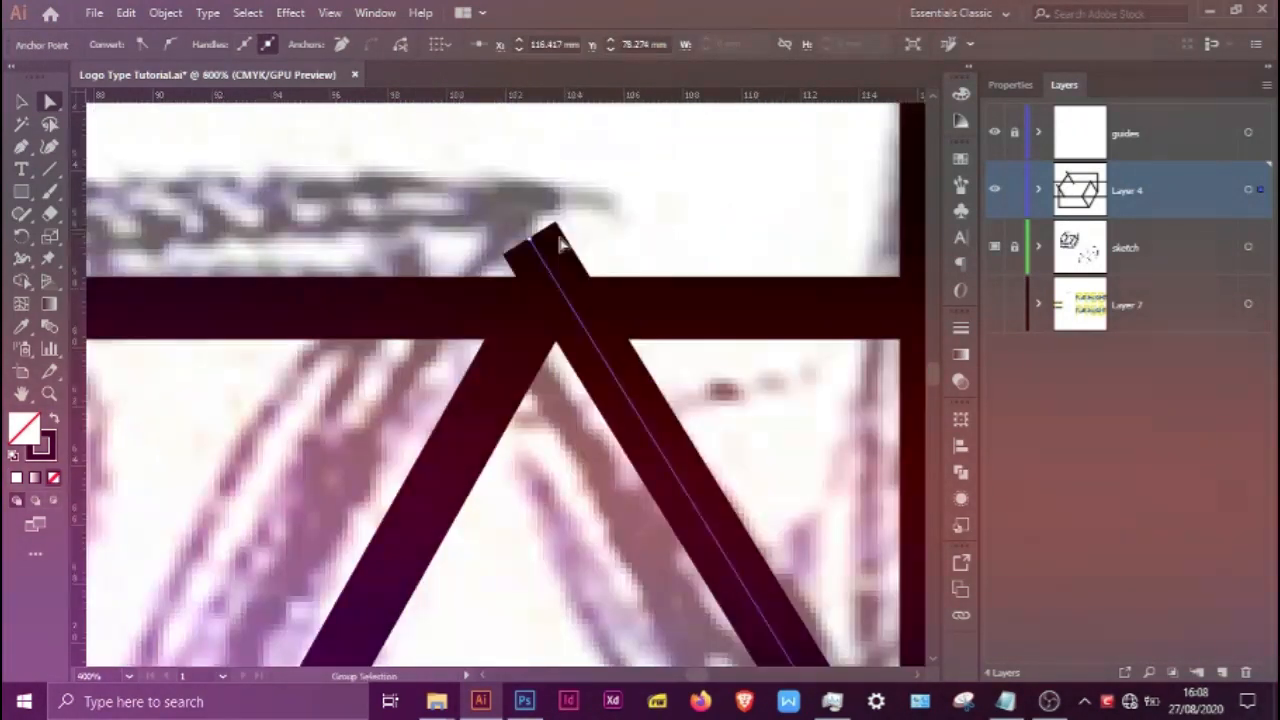
left_click_drag(533, 250, 549, 312)
key("ctrl+plus")
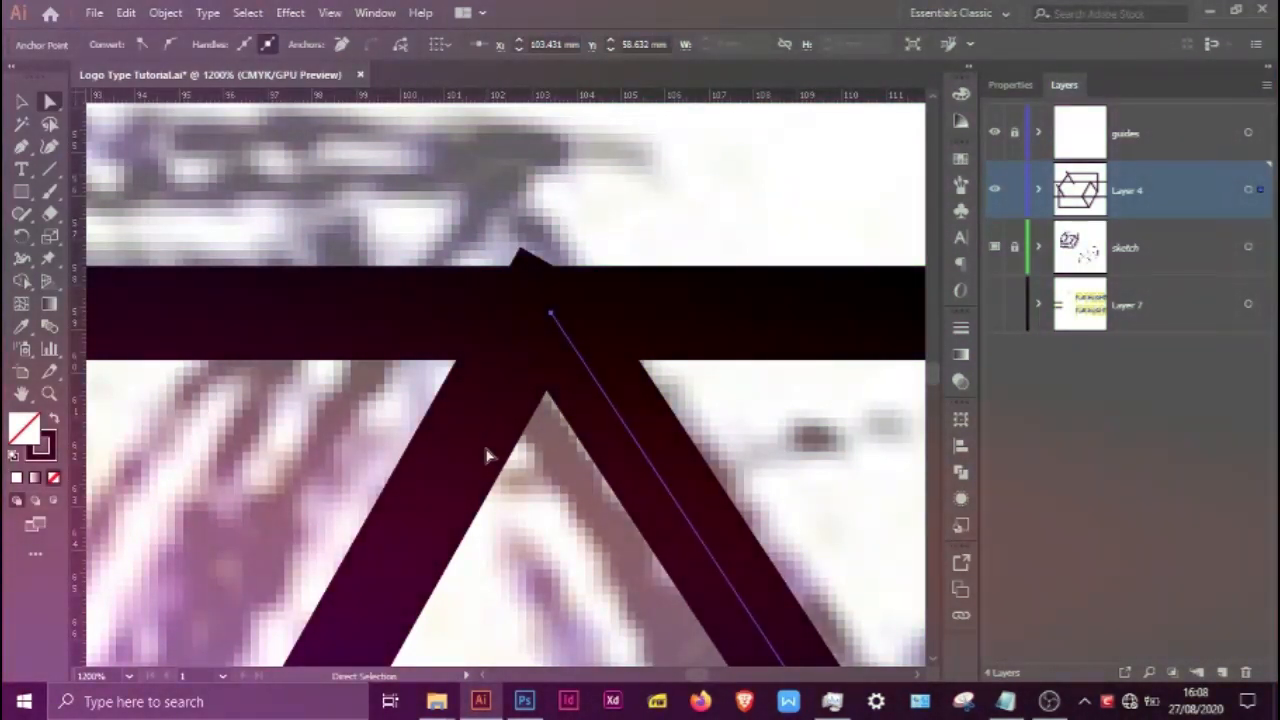
Move the top-left diagonal's lower end onto the upper horizontal line and shift its upper end so it passes through the outline's corner
scroll(544, 305, "down", 2)
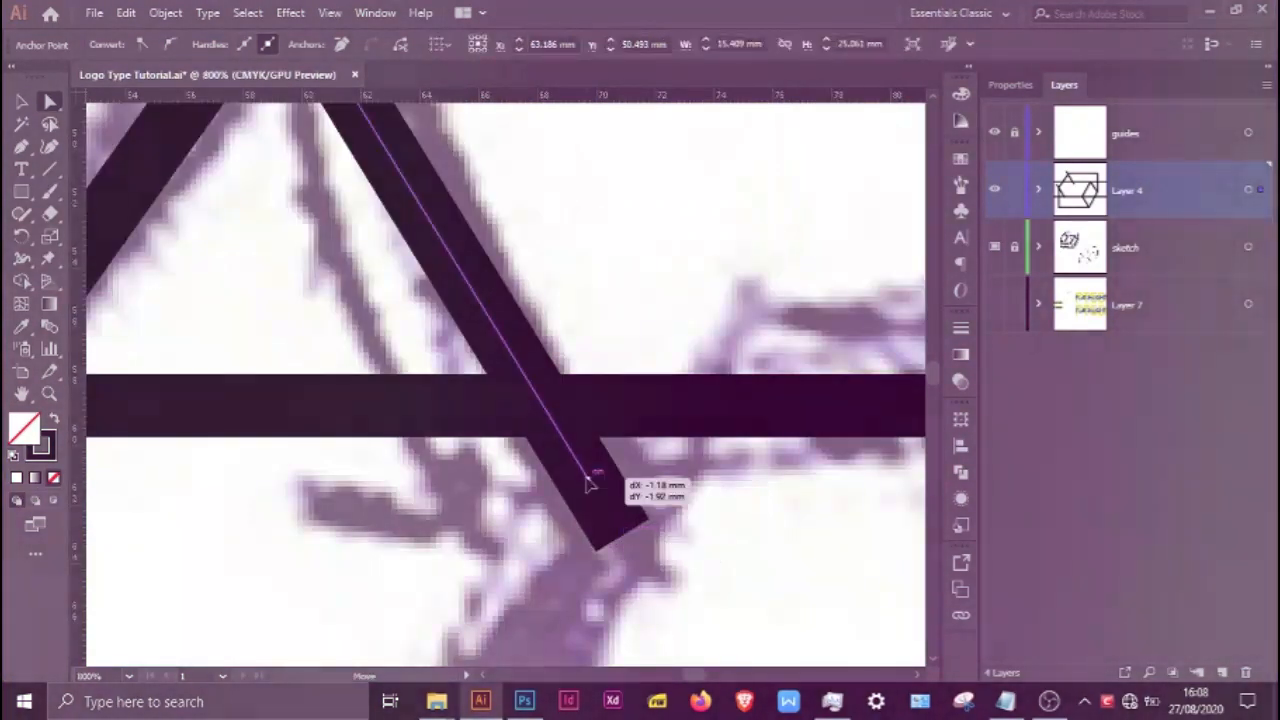
left_click_drag(586, 470, 577, 468)
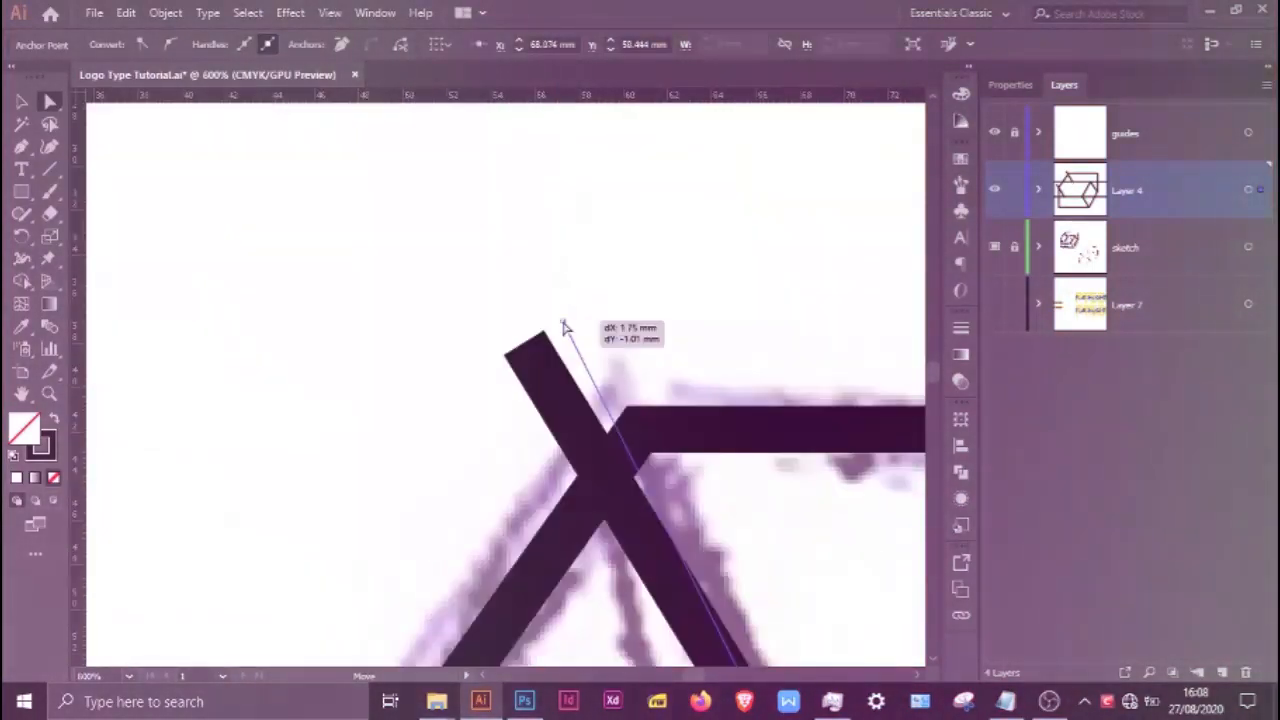
left_click_drag(563, 328, 565, 327)
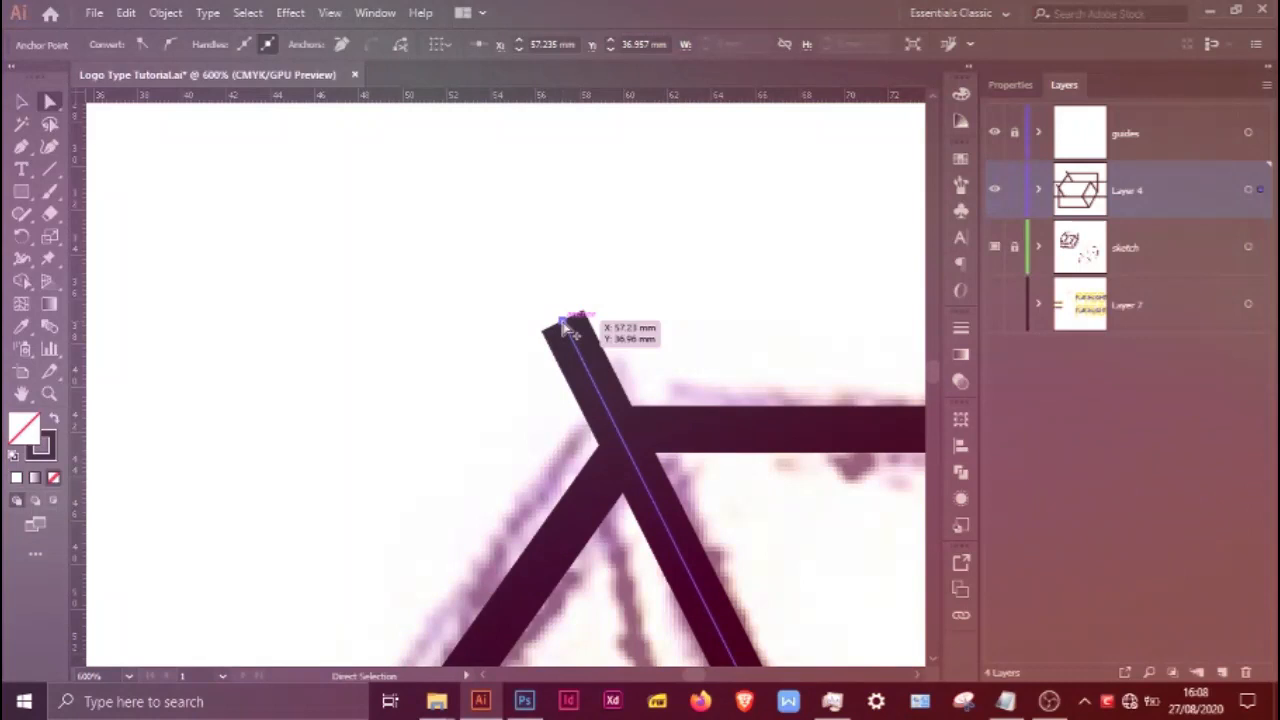
Shorten the lower horizontal line by moving its right end back to the lower junction of the right-hand diagonals
scroll(488, 352, "down", 6)
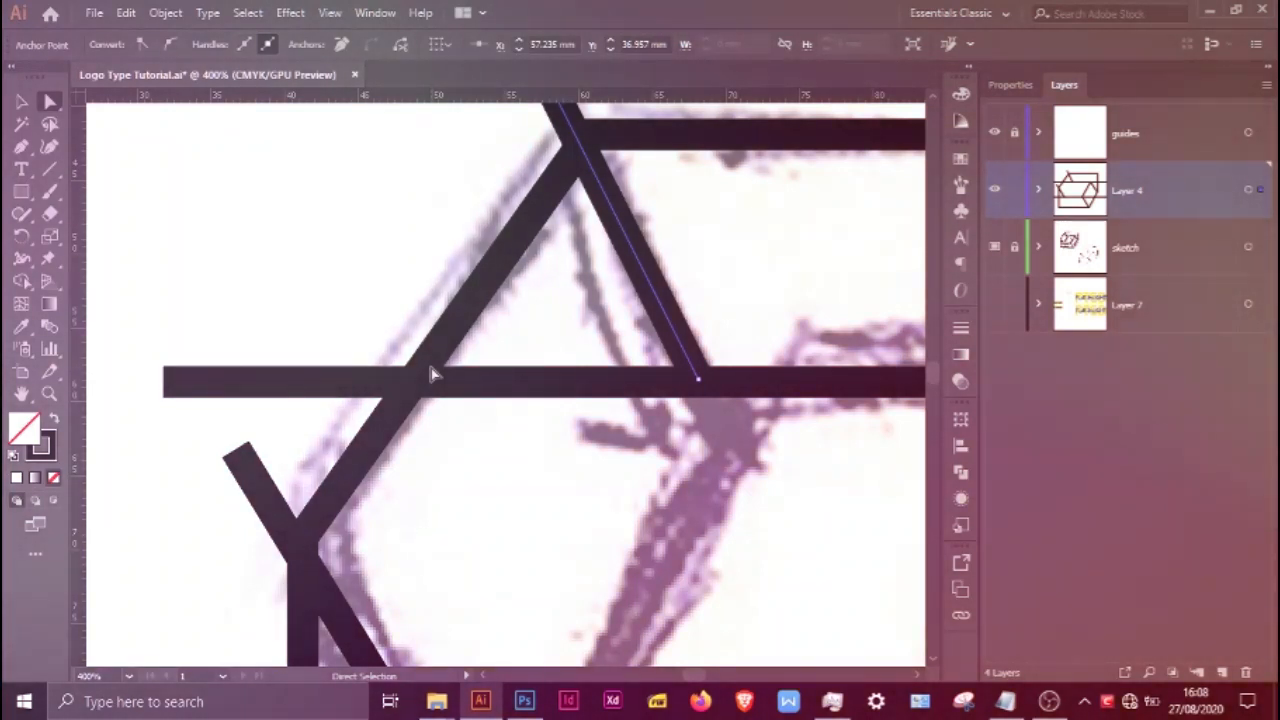
scroll(431, 375, "down", 3)
left_click_drag(236, 248, 251, 241)
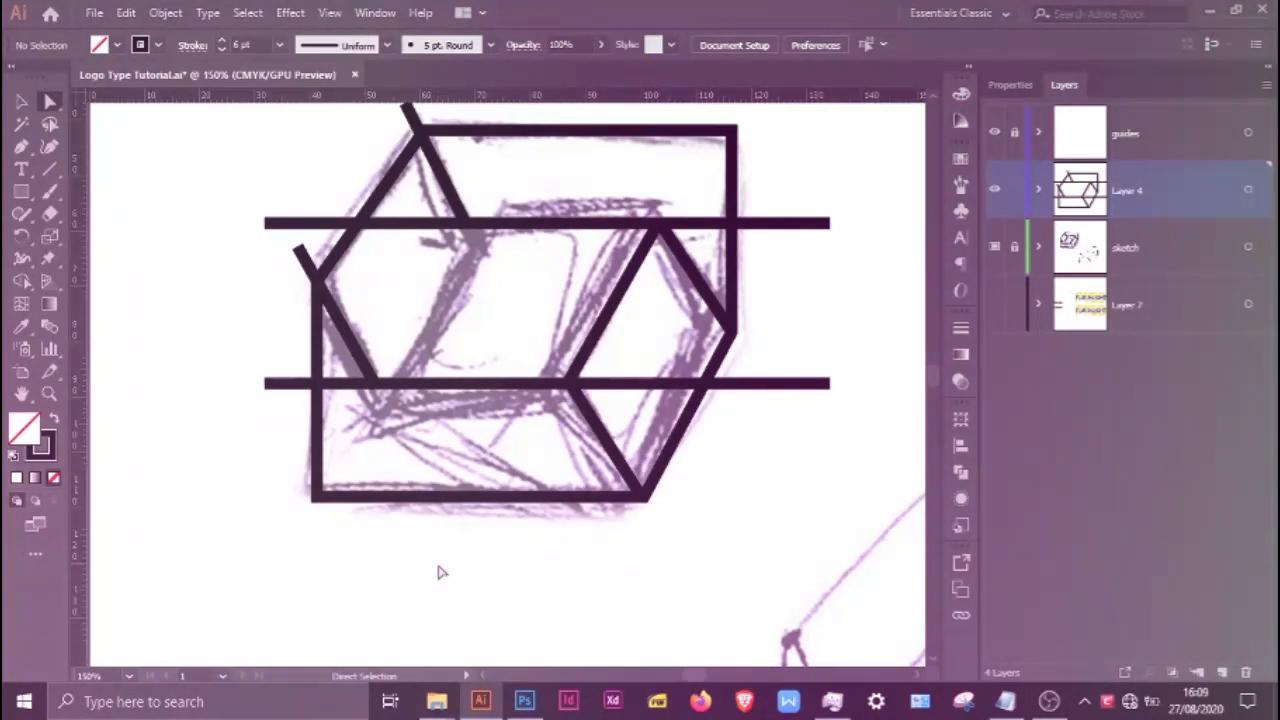
scroll(742, 377, "up", 1)
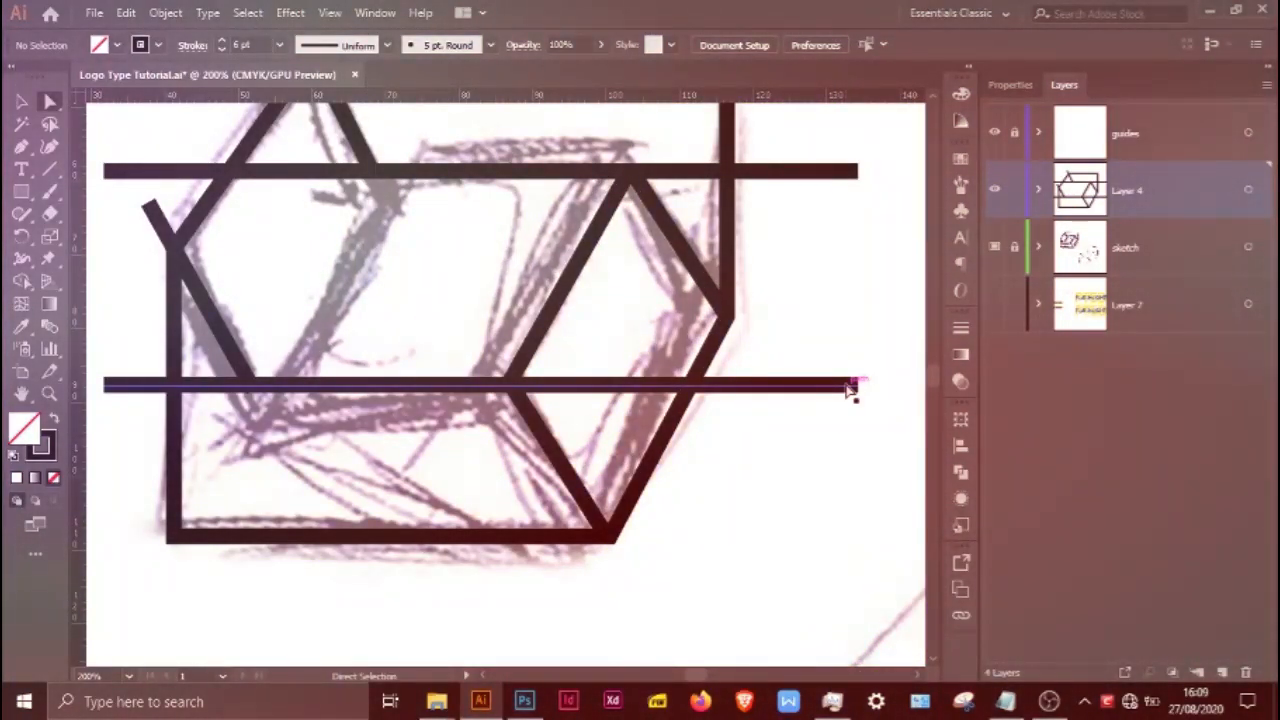
left_click_drag(851, 389, 512, 392)
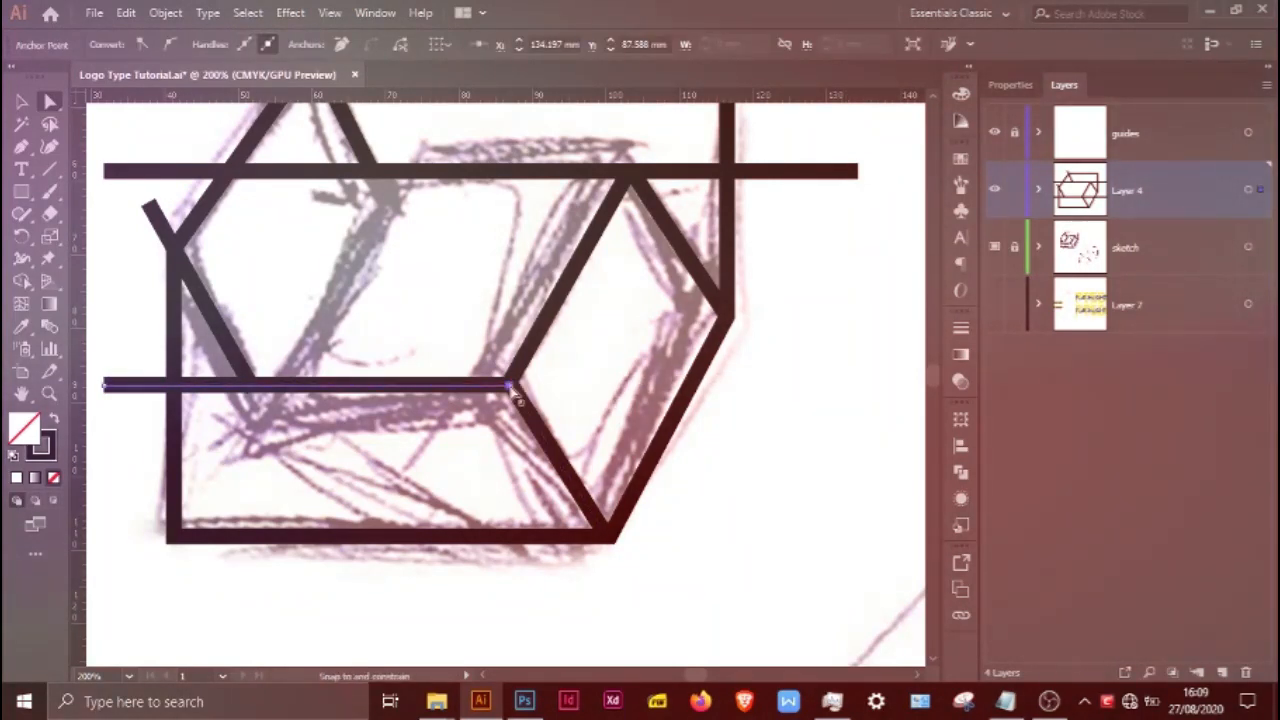
left_click(826, 447)
scroll(826, 447, "down", 1)
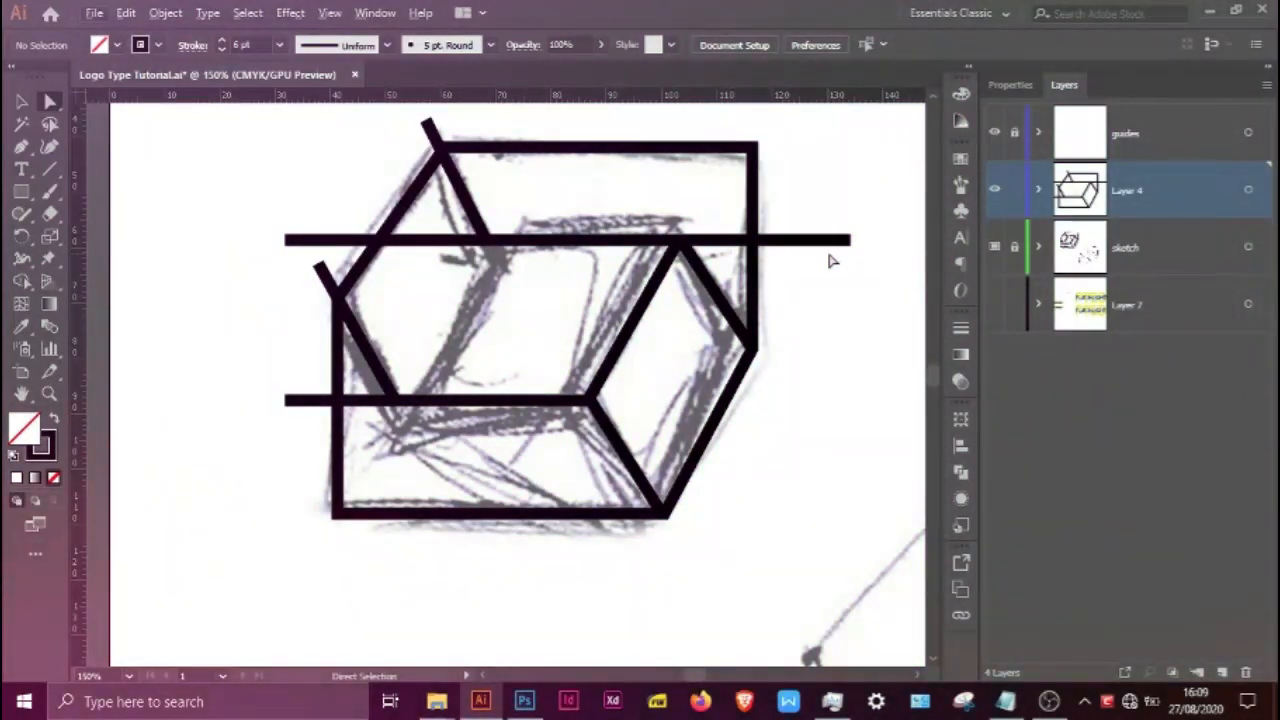
Shorten the upper horizontal line by moving its right end back to the peak of the right-hand diagonals, at X 104.12 mm
scroll(828, 260, "up", 2)
left_click(851, 287)
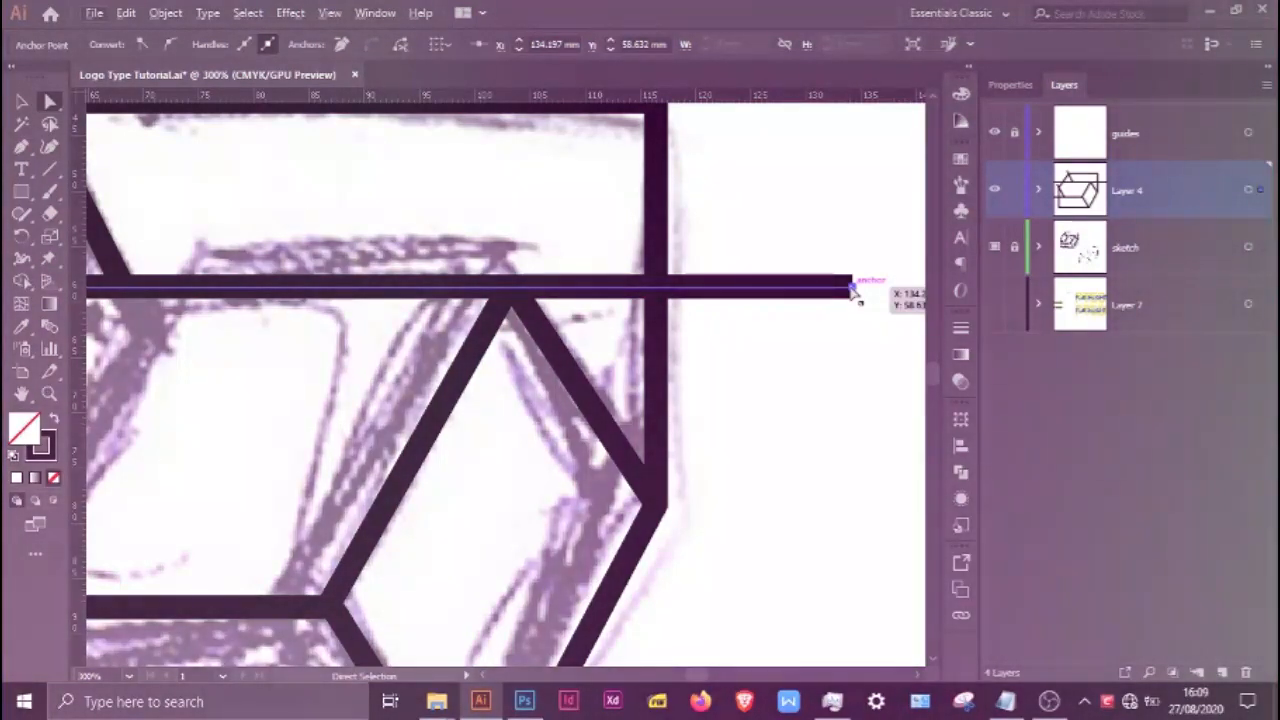
left_click_drag(851, 289, 505, 288)
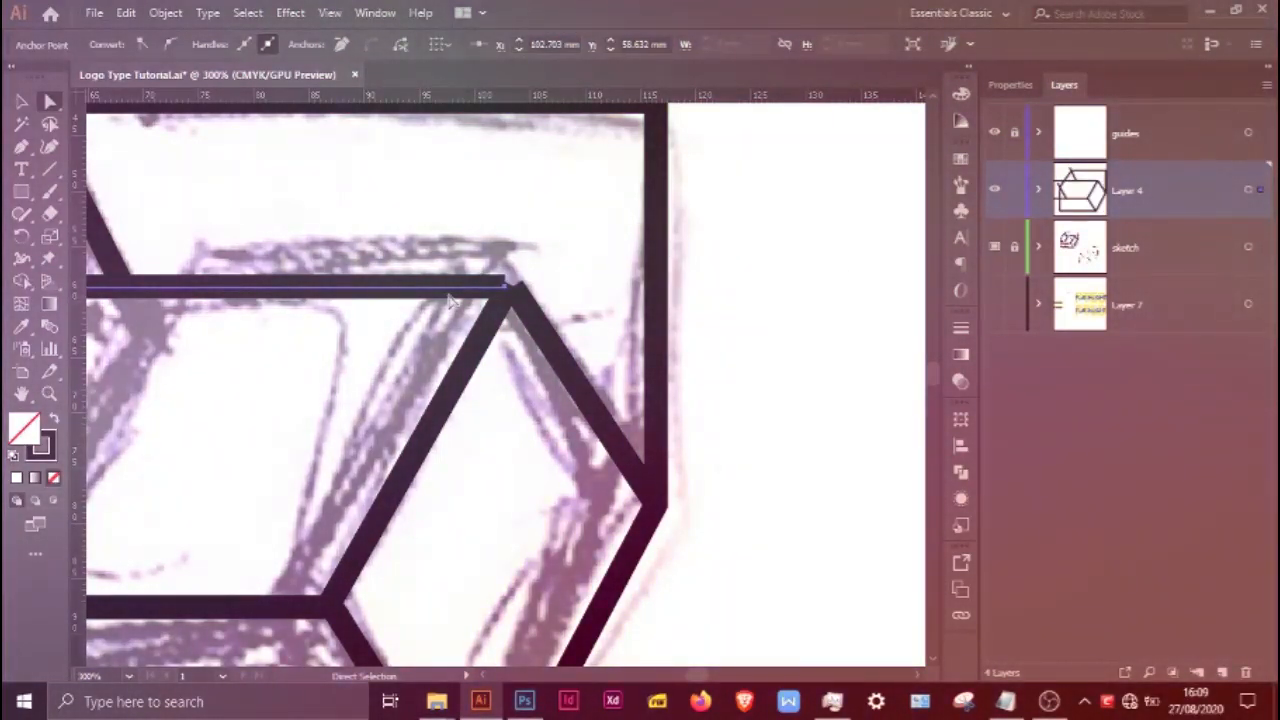
scroll(495, 274, "up", 4)
left_click_drag(535, 329, 598, 330)
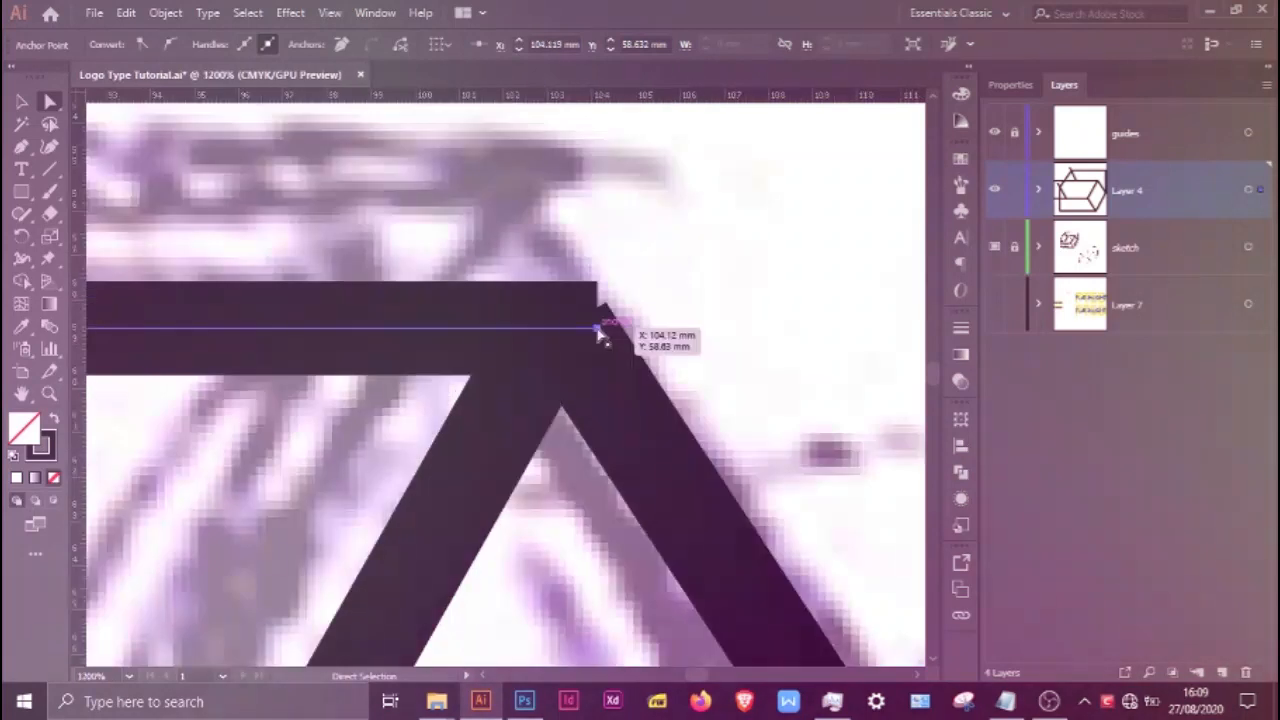
left_click(606, 387)
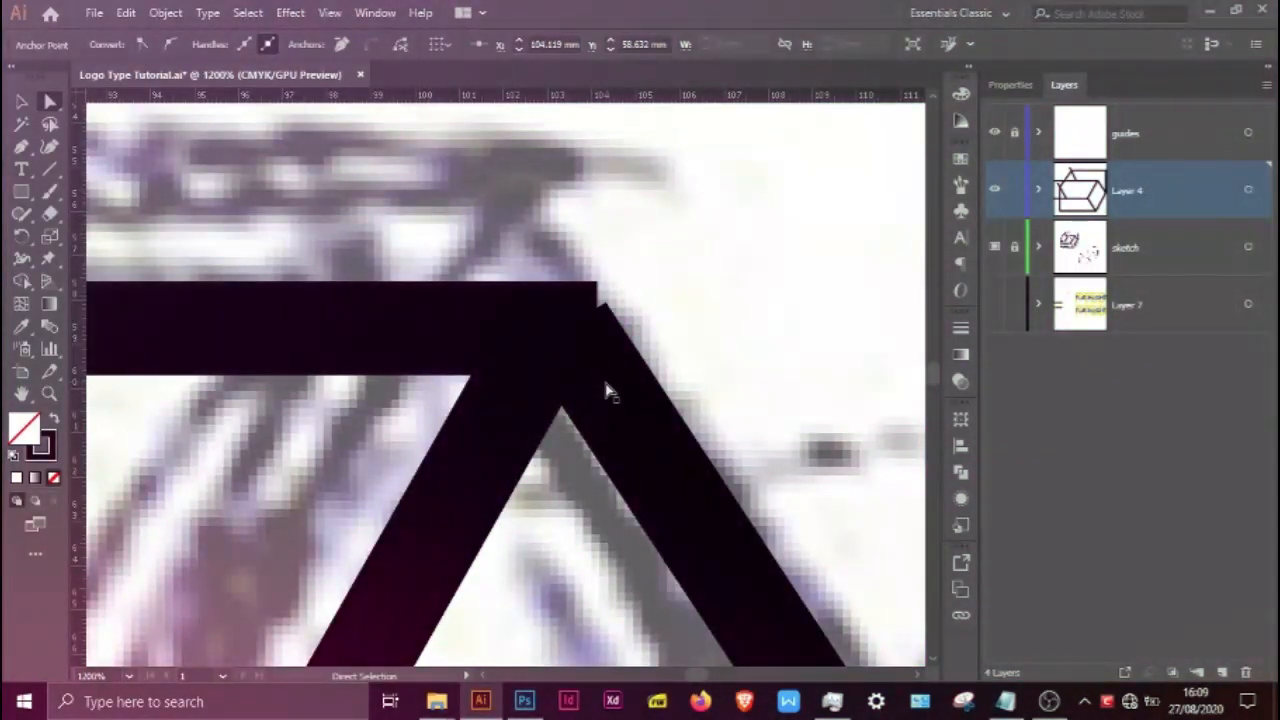
Move the short right diagonal's upper end to about X 103.24 mm, Y 58.19 mm to close the corner with the upper horizontal line
left_click(566, 332)
left_click_drag(566, 332, 558, 316)
scroll(558, 316, "down", 6, "alt")
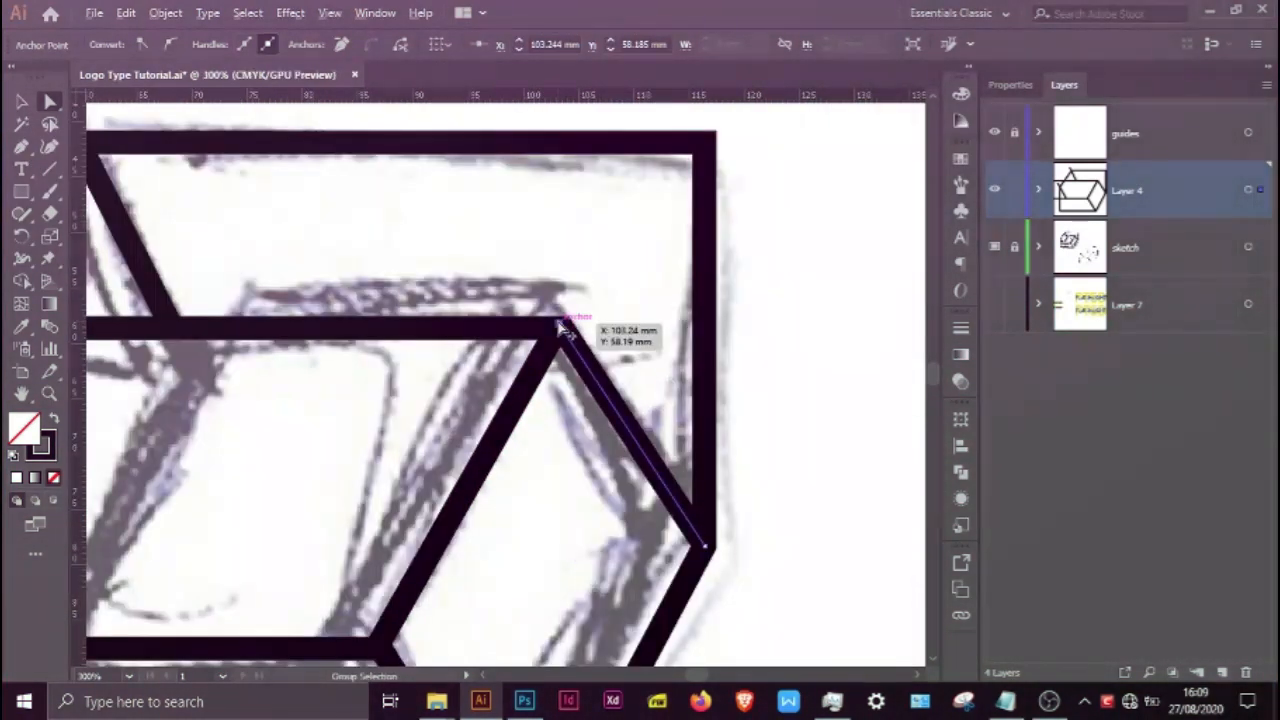
left_click(806, 392)
Duplicate the diagonal between the two horizontal lines leftwards so the copy joins the inner ends of the left-hand diagonals
scroll(222, 455, "up", 1, "alt")
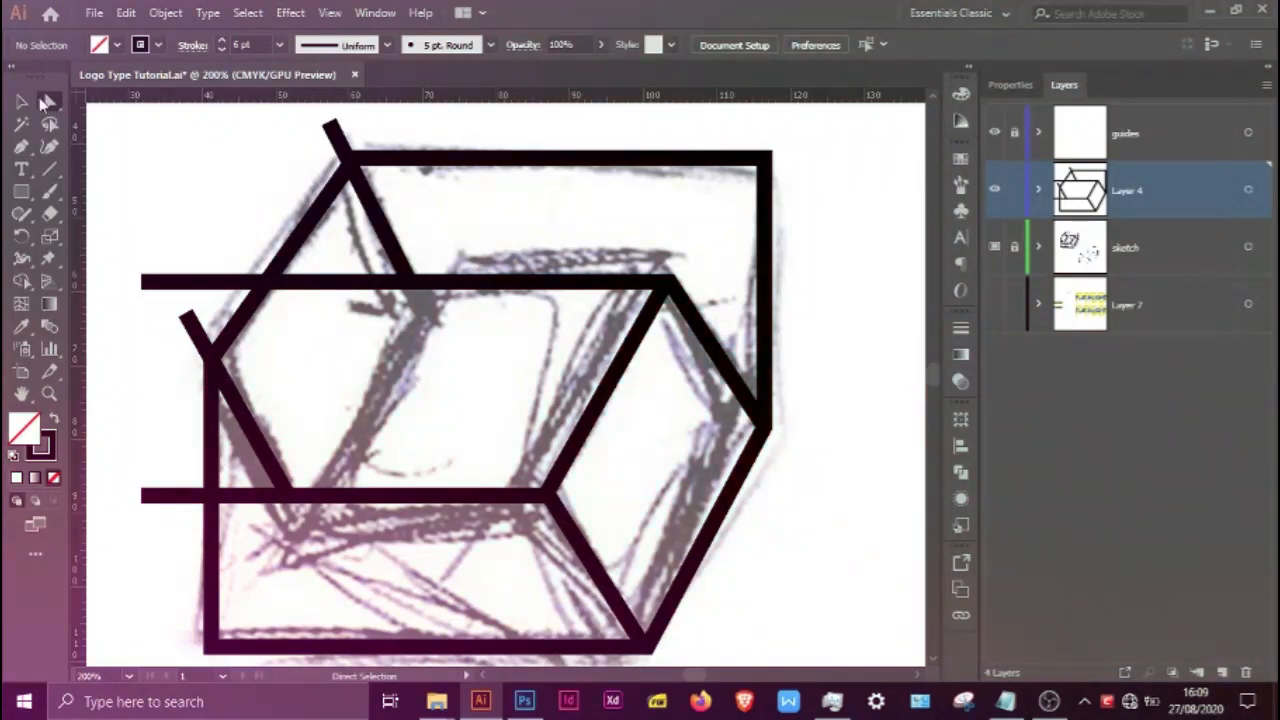
key("v")
mouse_move(591, 425)
left_mouse_down()
mouse_move(357, 403)
mouse_move(337, 422)
left_mouse_up()
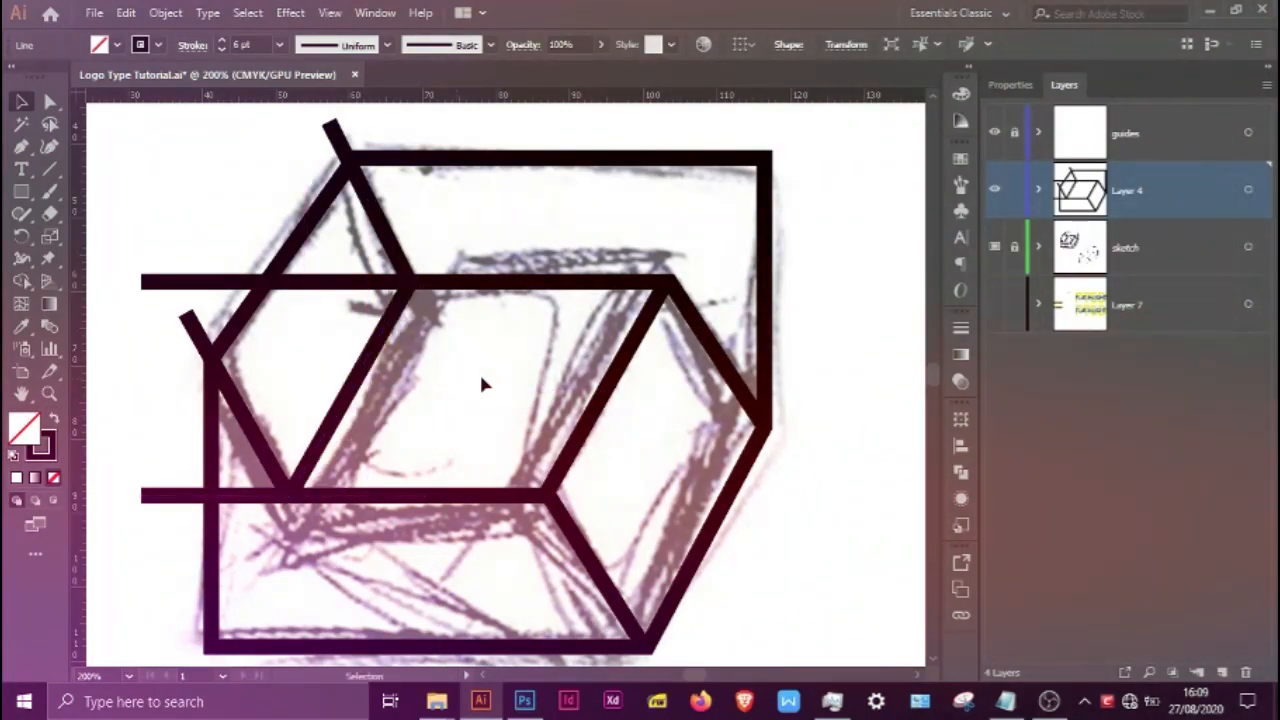
left_click(563, 370)
Hide the sketch layer and move the whole line drawing to the middle of the artboard
scroll(563, 370, "down", 2)
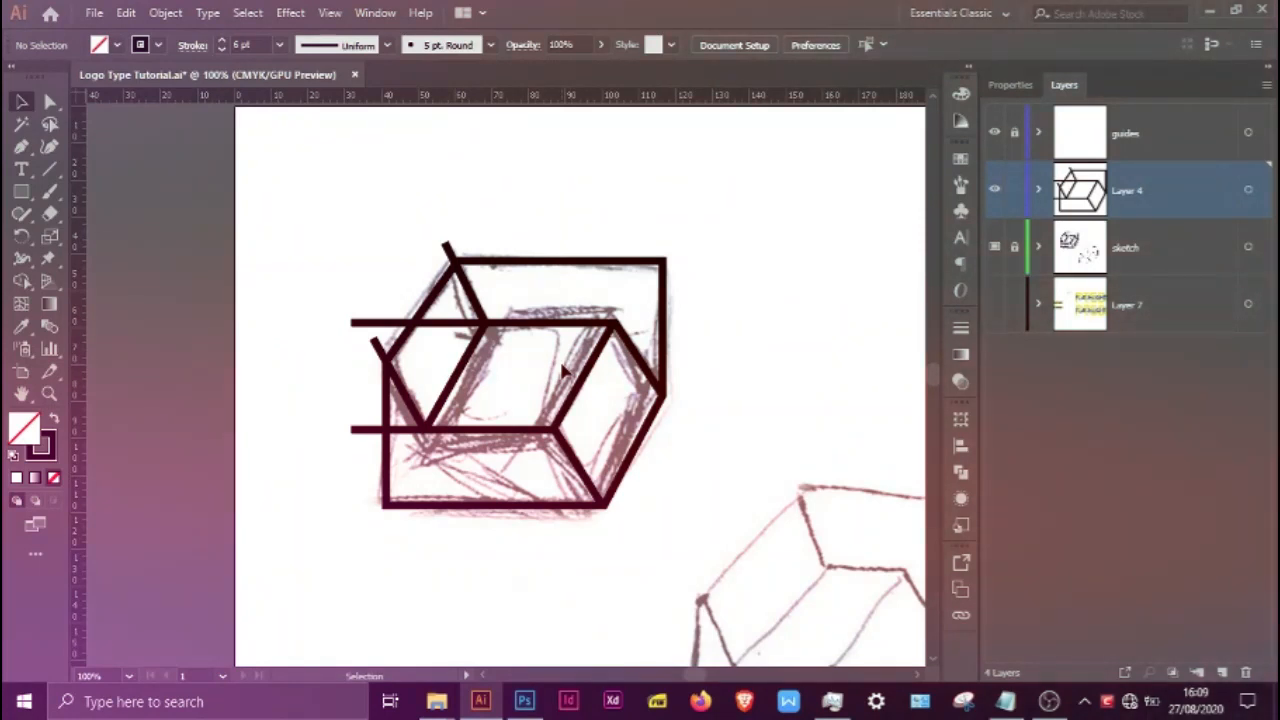
left_click_drag(563, 372, 445, 342)
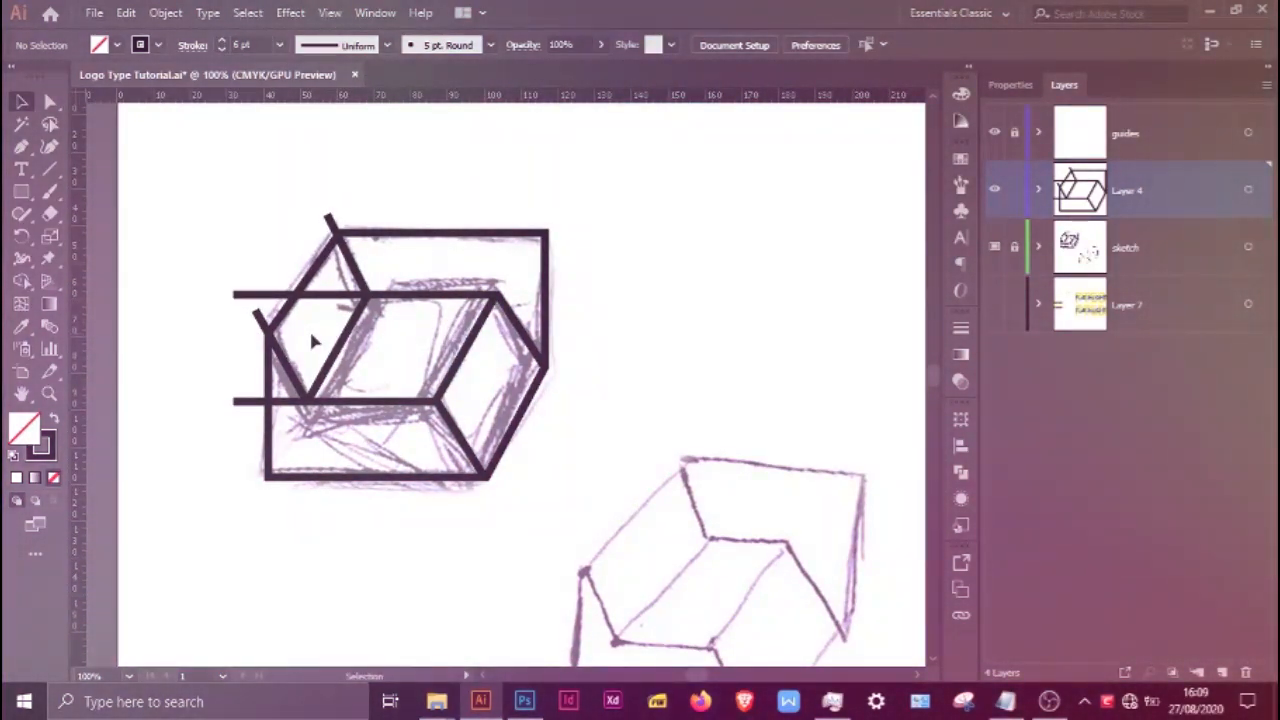
left_click(995, 248)
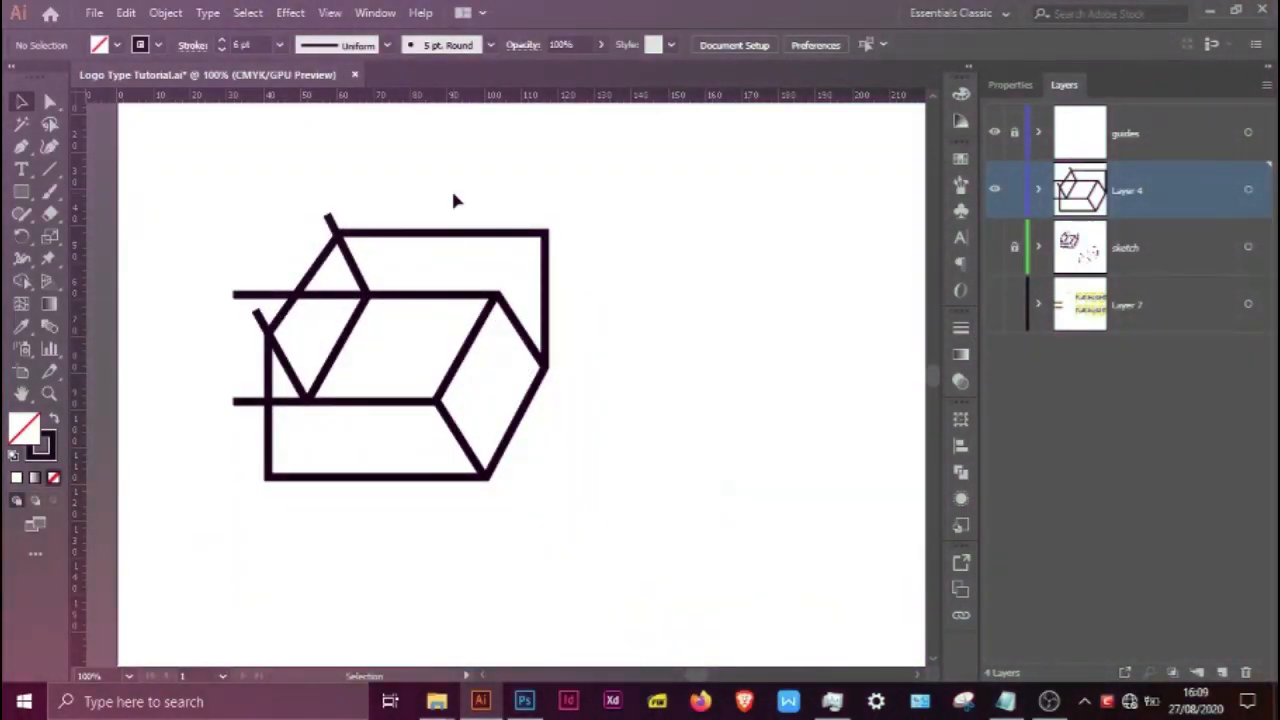
left_click_drag(225, 205, 557, 543)
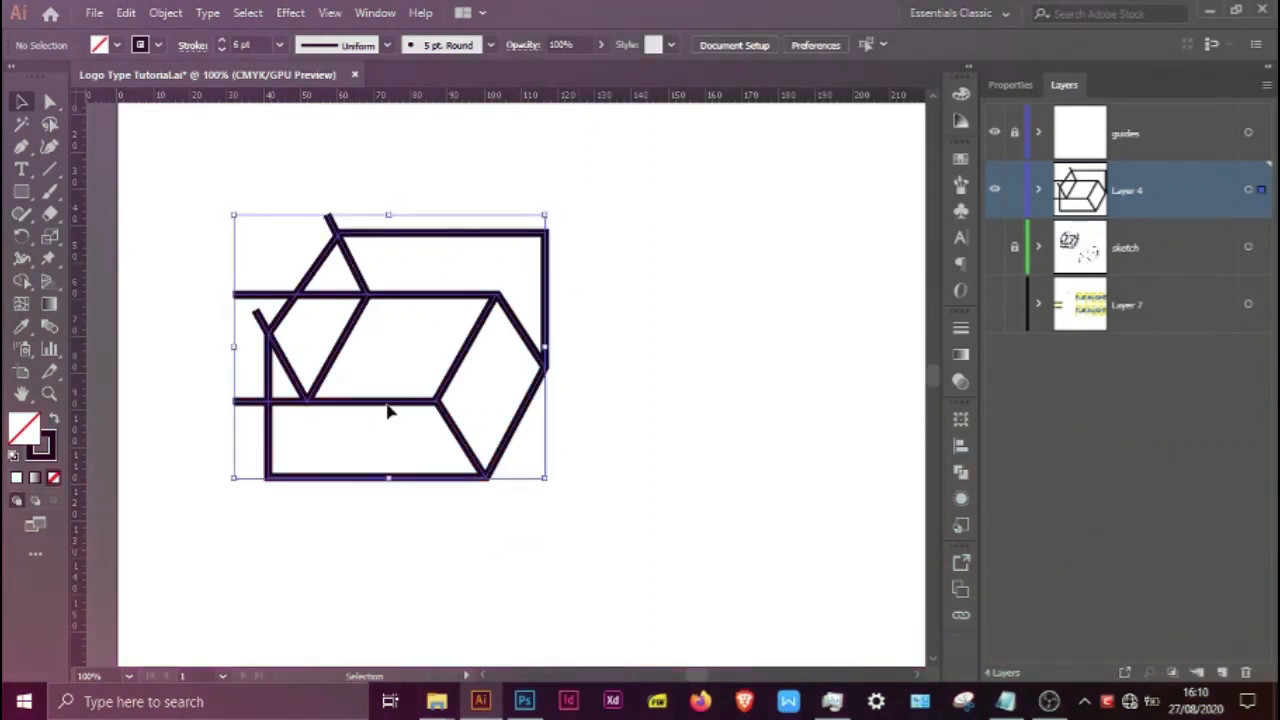
scroll(380, 420, "down", 1)
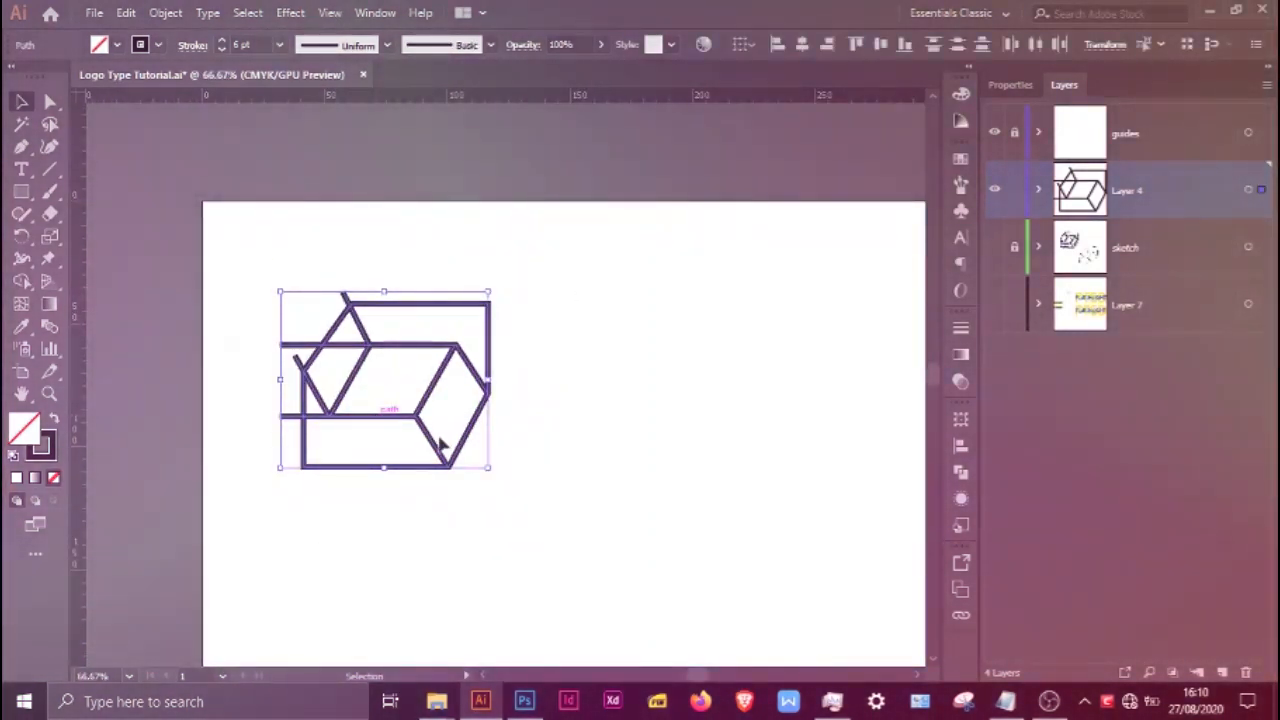
key("space")
left_click_drag(247, 410, 424, 512)
left_click_drag(553, 478, 518, 424)
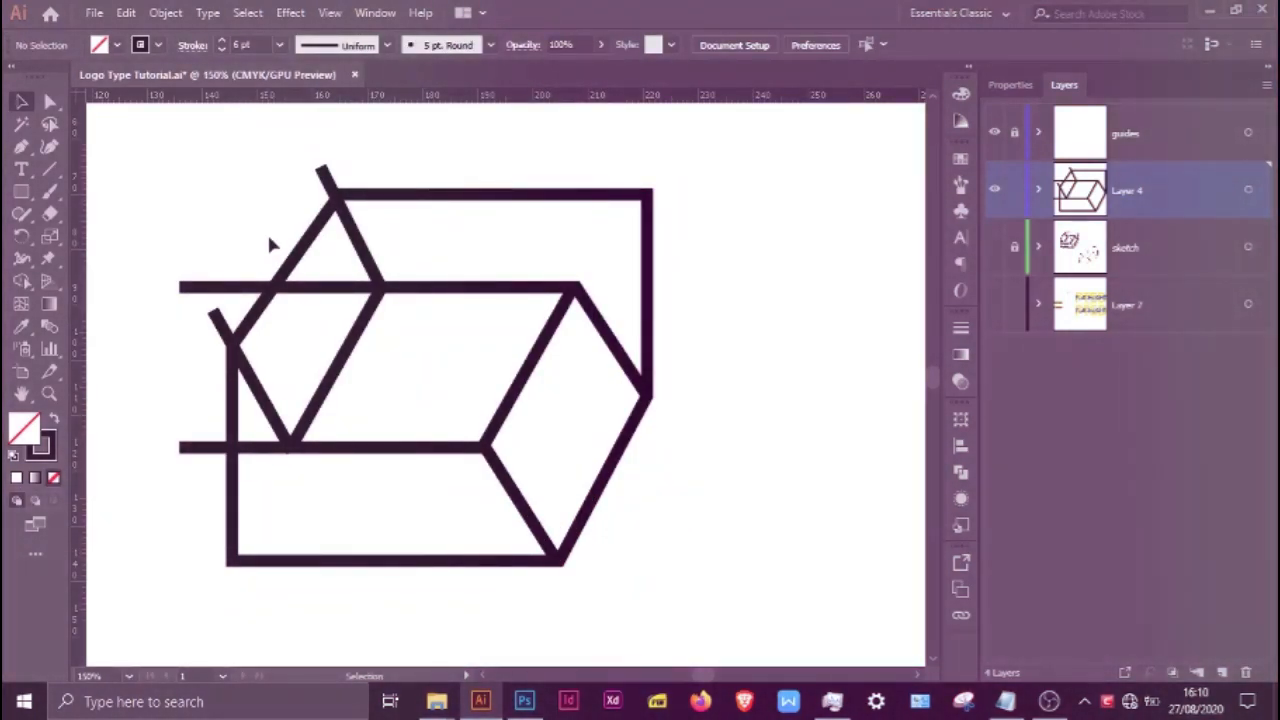
Pull the top-left diagonal's protruding upper end into the outline's top-left corner, at X 164.913 mm, Y 70.017 mm
scroll(269, 240, "up", 1)
left_click(50, 101)
left_click_drag(339, 168, 355, 203)
scroll(355, 203, "up", 1)
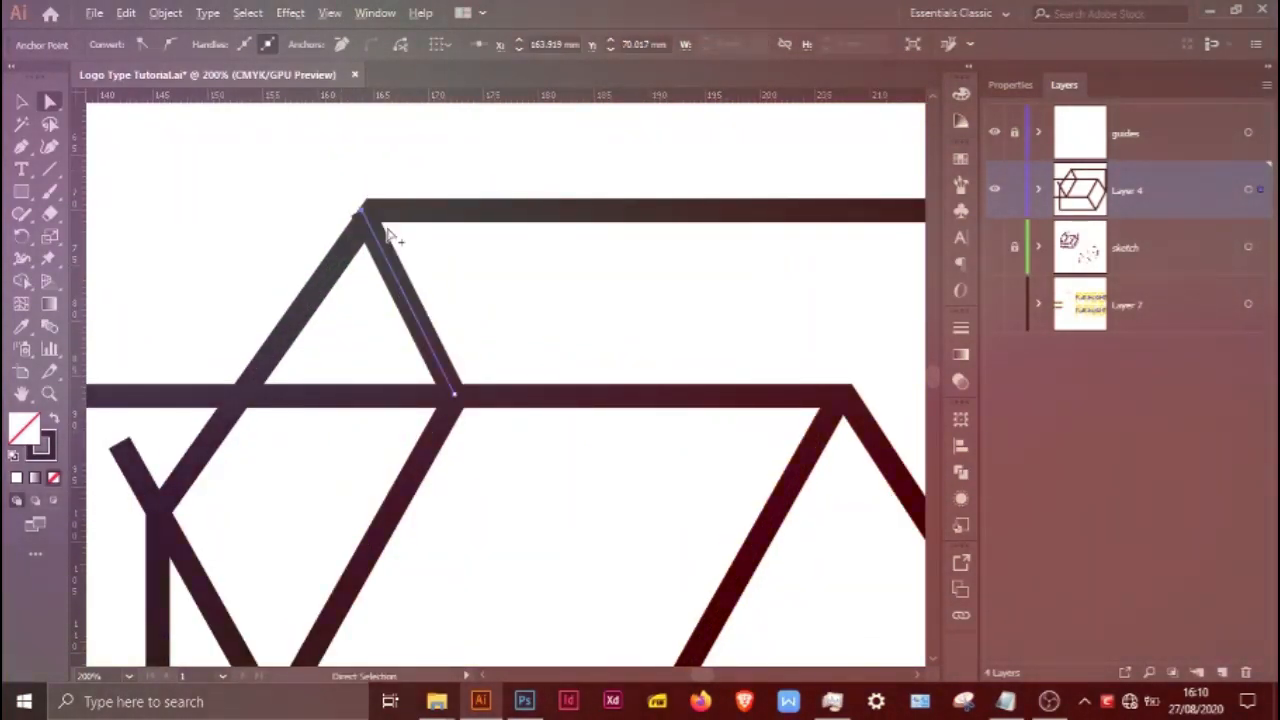
scroll(390, 235, "up", 4)
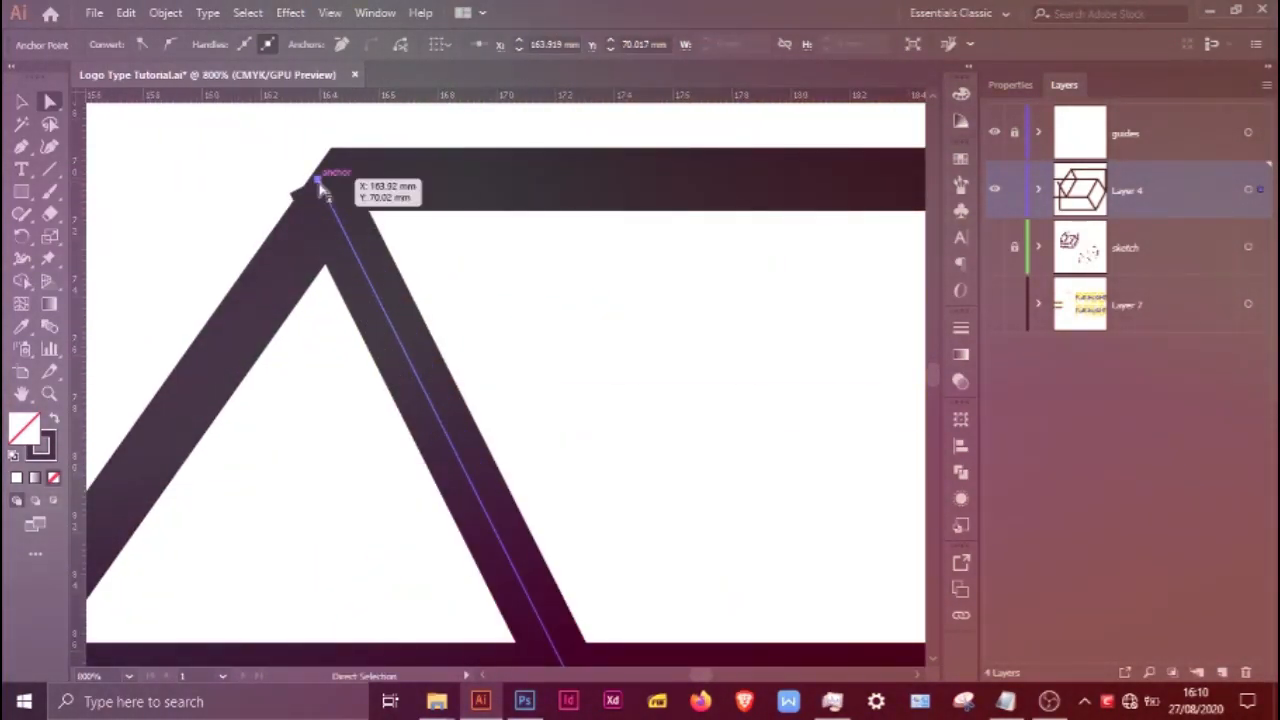
left_click_drag(321, 184, 347, 178)
scroll(349, 180, "down", 4)
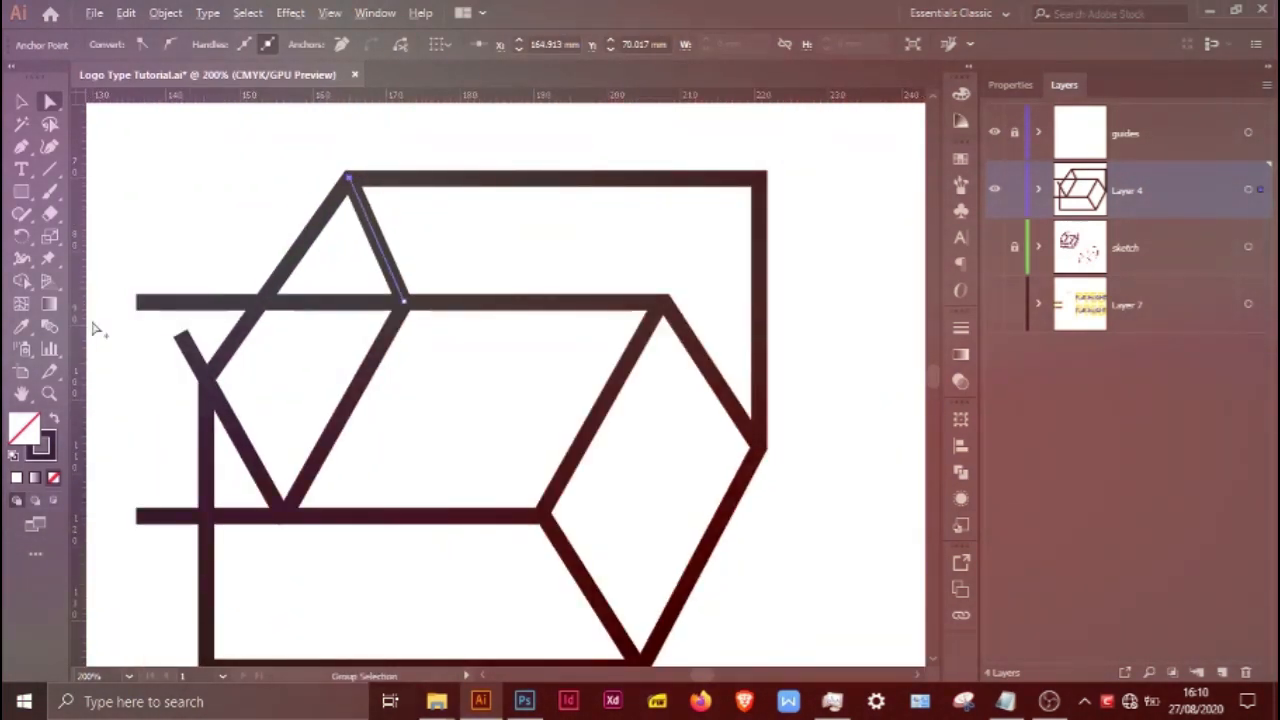
Shorten the upper horizontal line by moving its left end to the upper-left inner junction
scroll(110, 310, "up", 1)
left_click(136, 324)
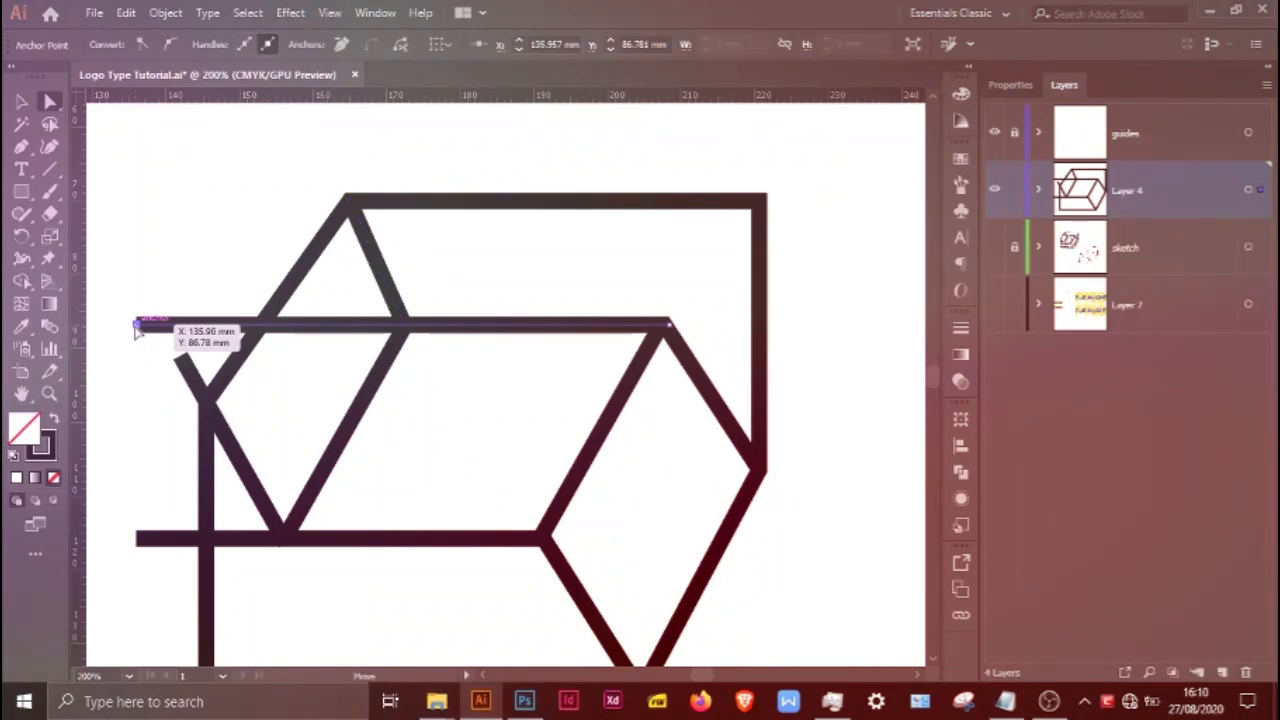
left_click_drag(136, 326, 405, 331)
scroll(250, 300, "down", 2)
scroll(175, 270, "up", 2)
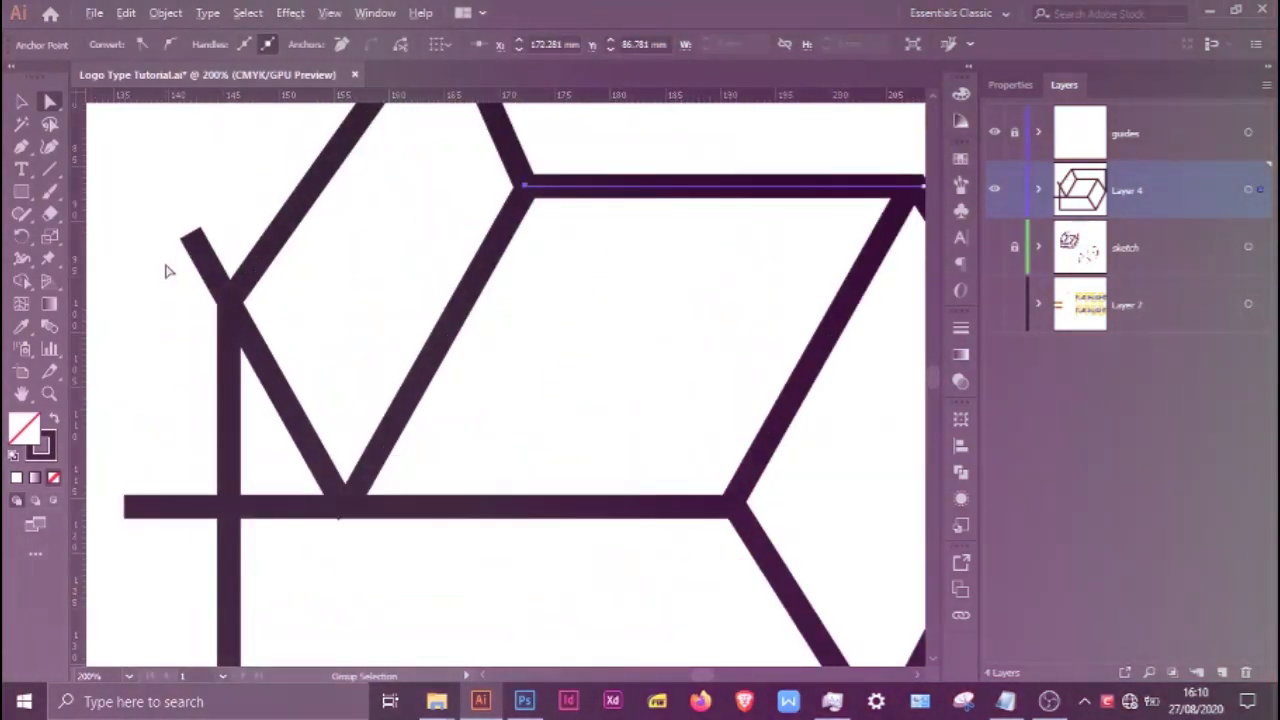
Pull the lower-left diagonal's upper end into the outline's left corner and the lower horizontal line's left end onto the outline's left edge
left_click(190, 244)
left_click(196, 244)
left_click_drag(196, 244, 229, 300)
left_click(131, 508)
left_click_drag(126, 509, 229, 508)
left_click(186, 531)
Adjust the lower-left diagonal's bottom end so it meets the inner junction without protruding below the lower horizontal line
scroll(345, 505, "up", 3)
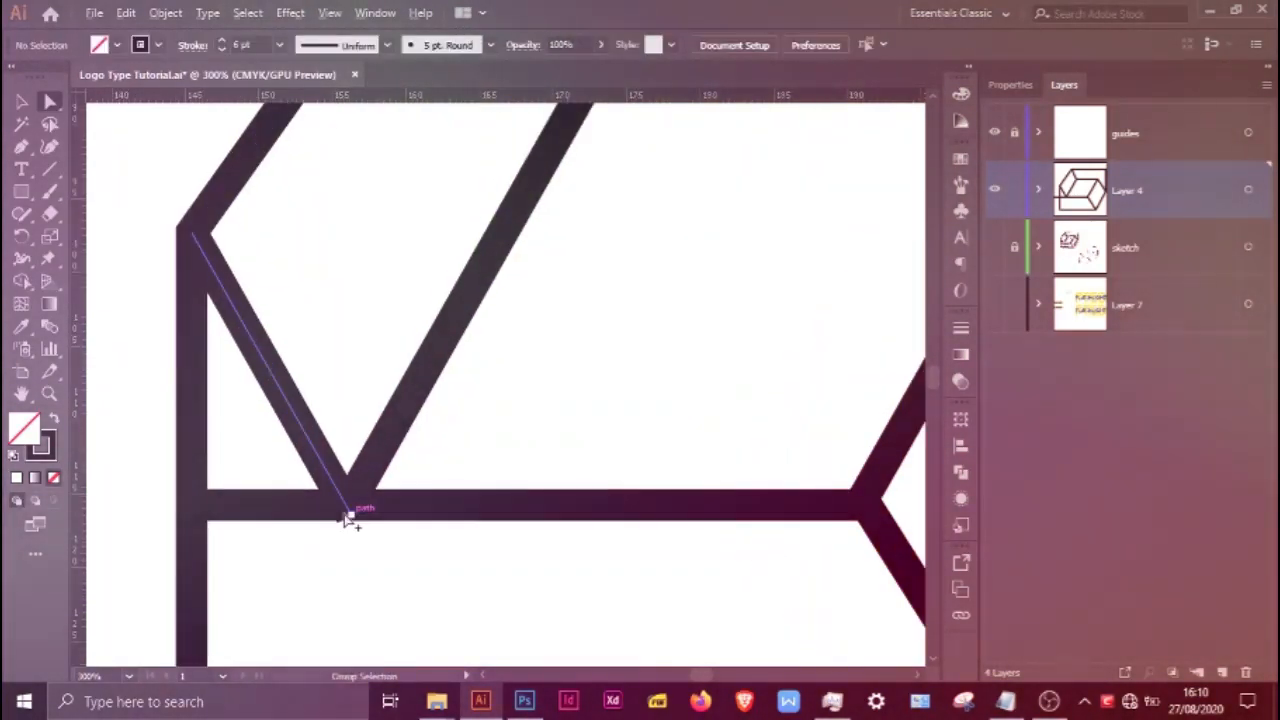
left_click(330, 488)
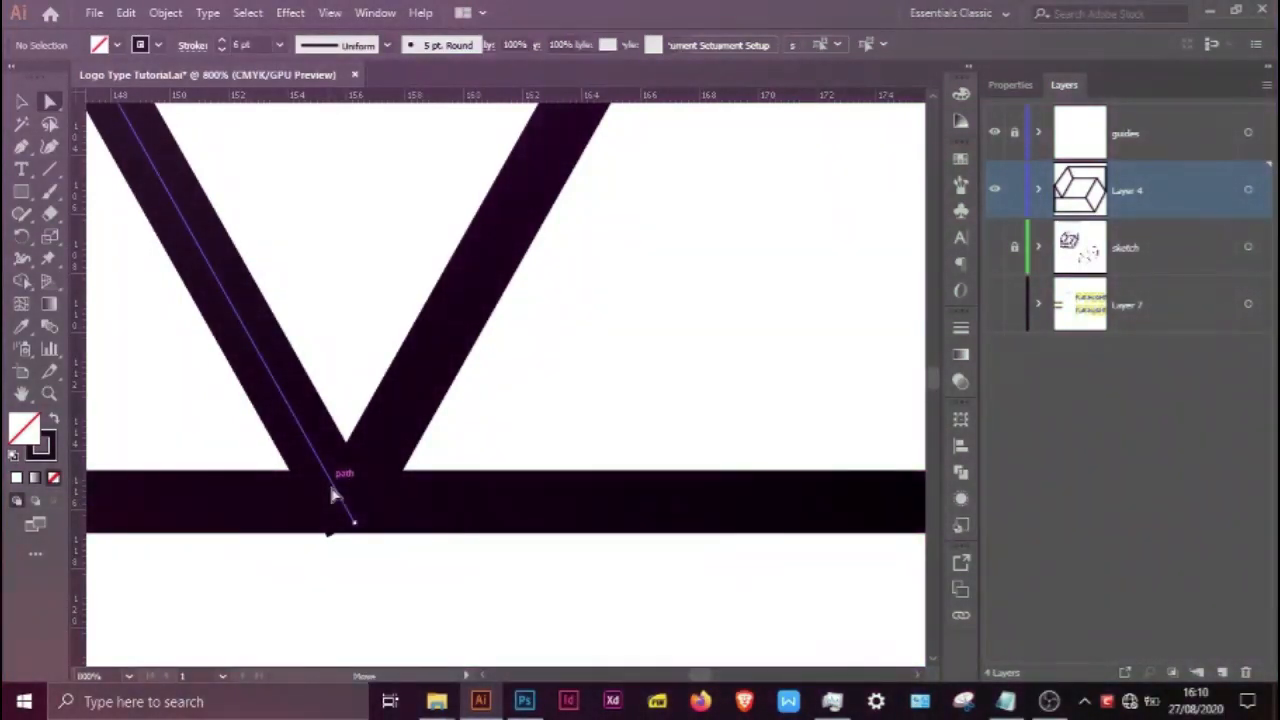
left_click_drag(355, 530, 347, 508)
left_click(414, 563)
scroll(354, 531, "down", 3)
scroll(354, 531, "down", 2)
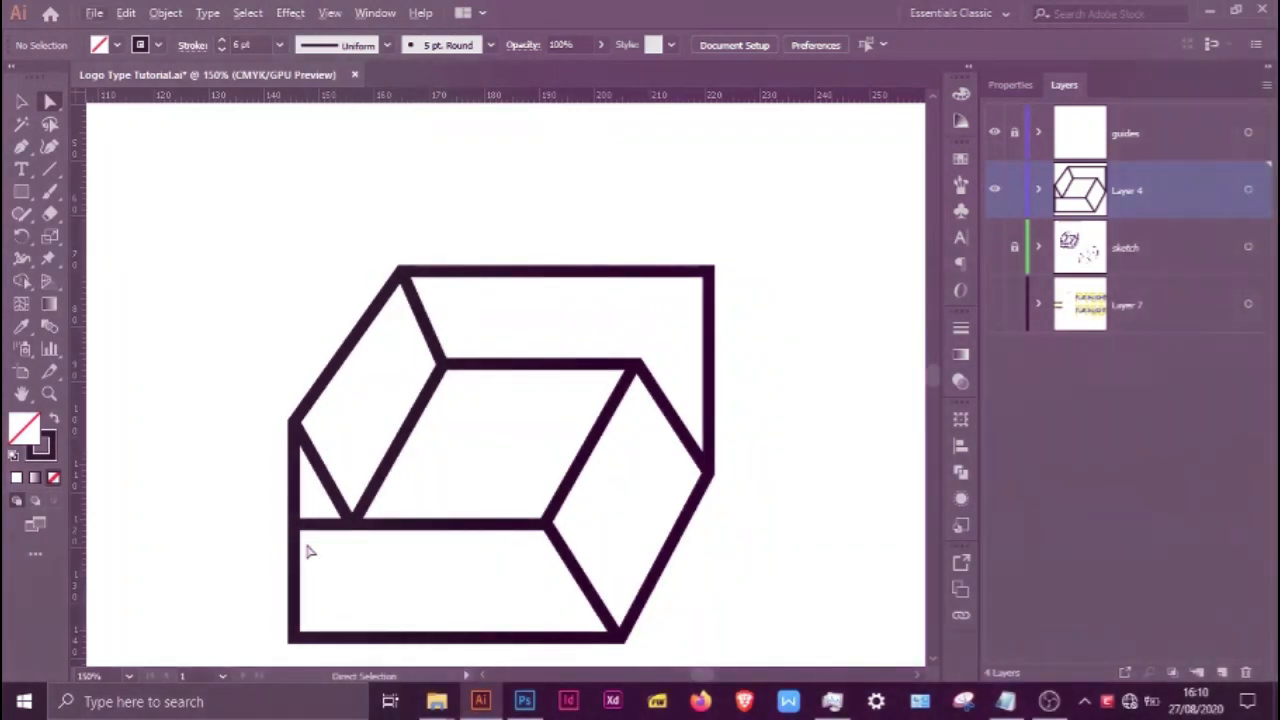
Select the whole chair drawing and move it horizontally to the right side of the artboard, clear of the sketch area
scroll(309, 549, "down", 3)
key("space")
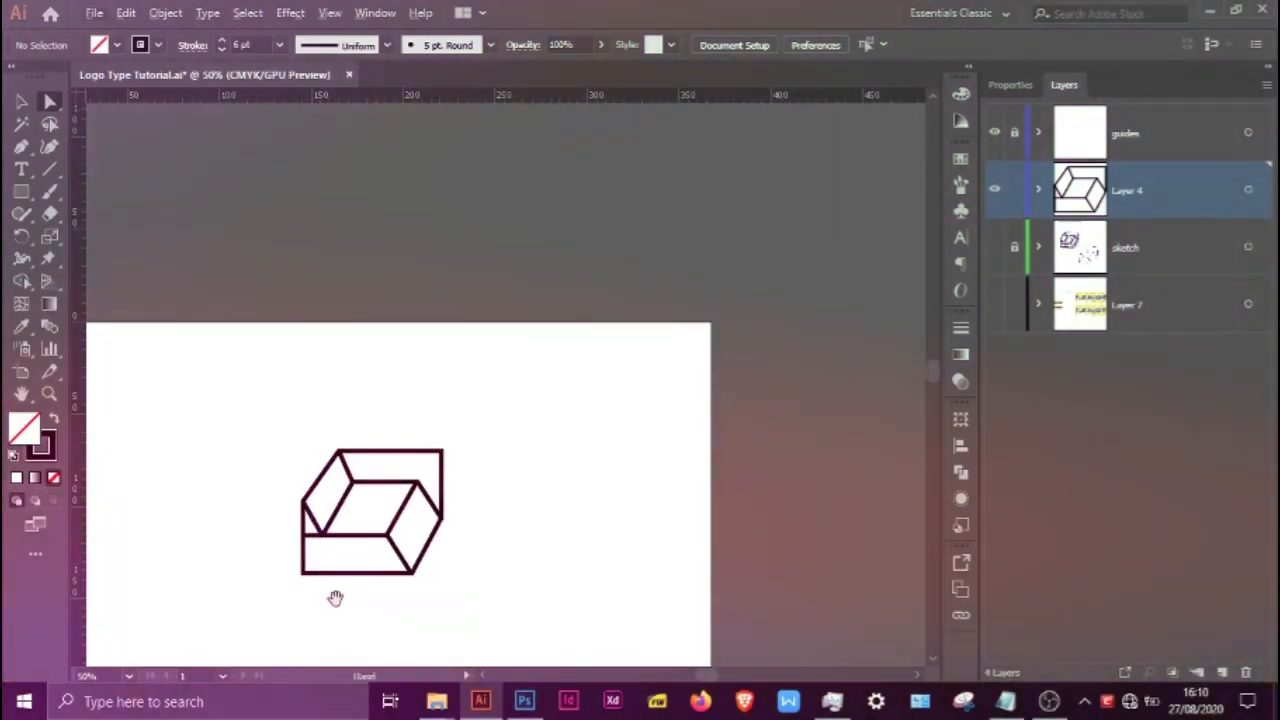
left_click_drag(335, 598, 431, 503)
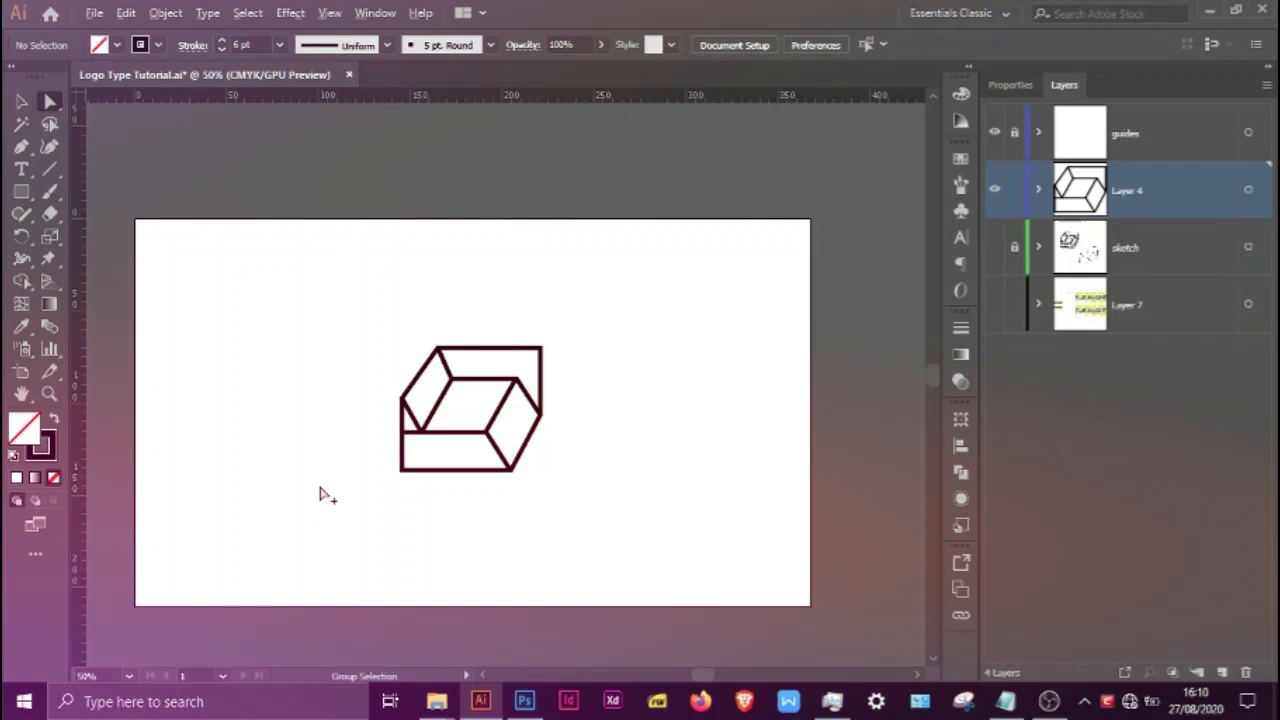
left_click(20, 102)
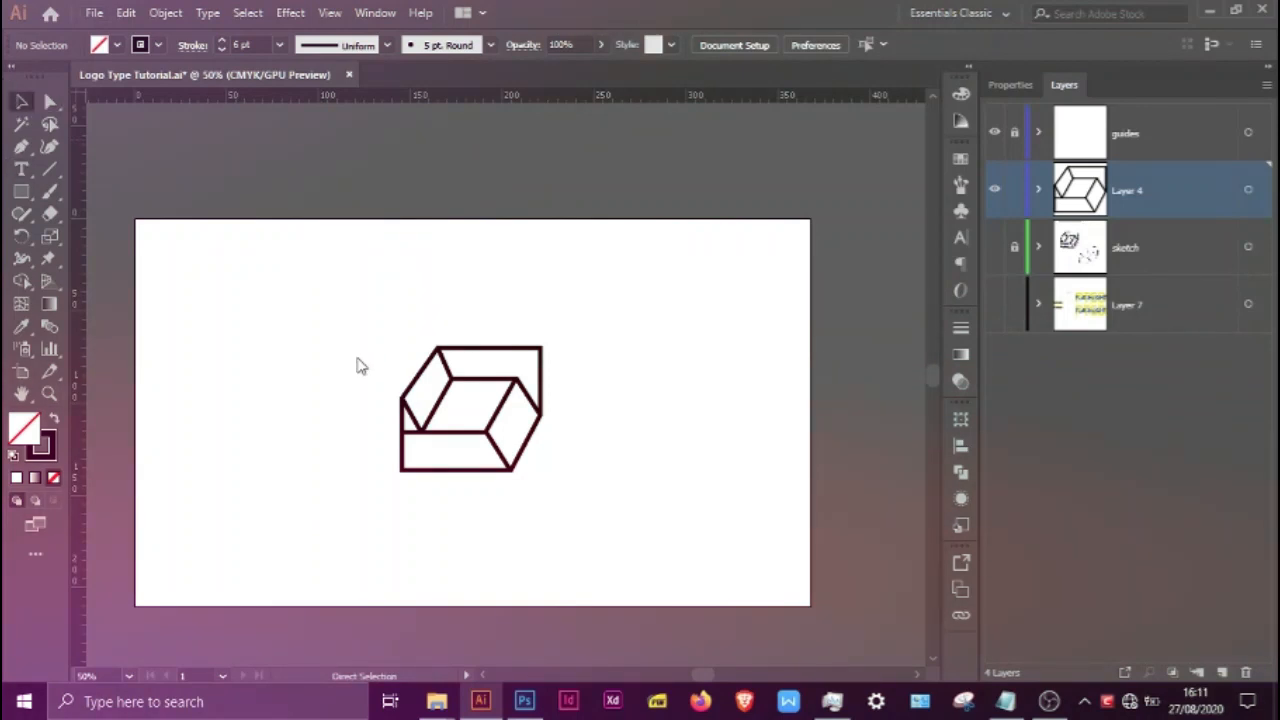
scroll(470, 435, "up", 2)
left_click_drag(553, 463, 293, 266)
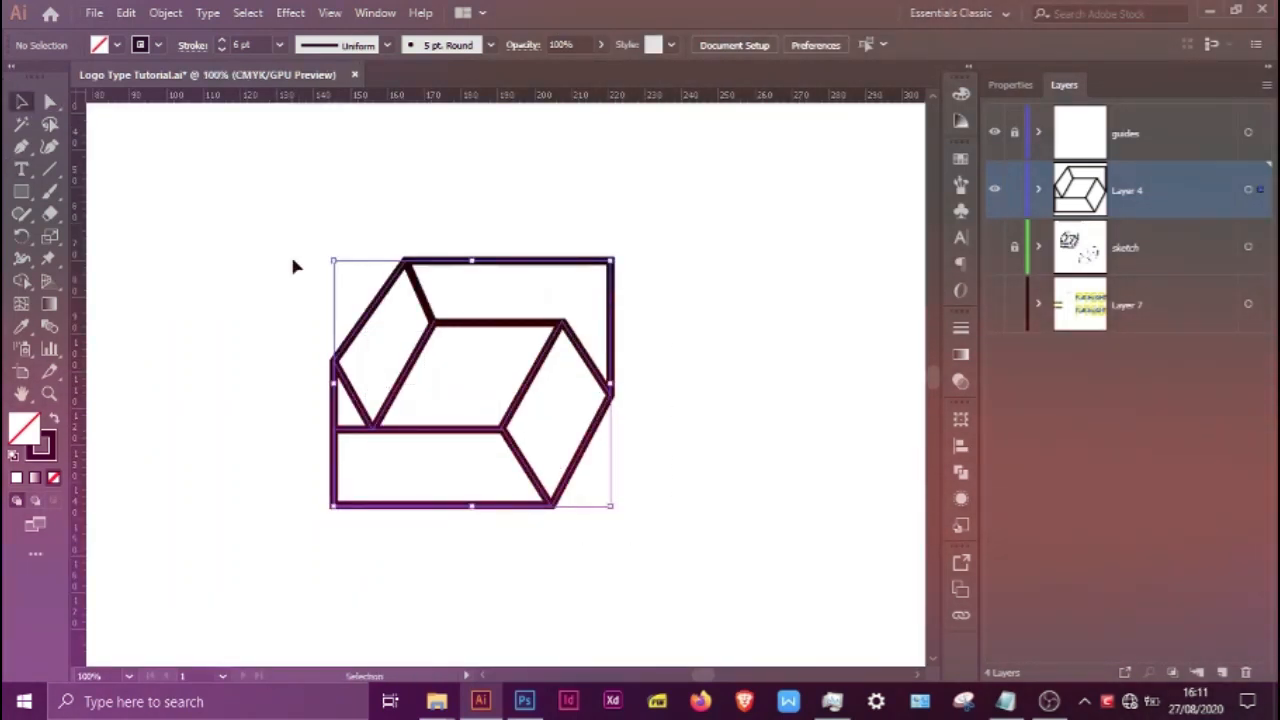
scroll(431, 455, "down", 2)
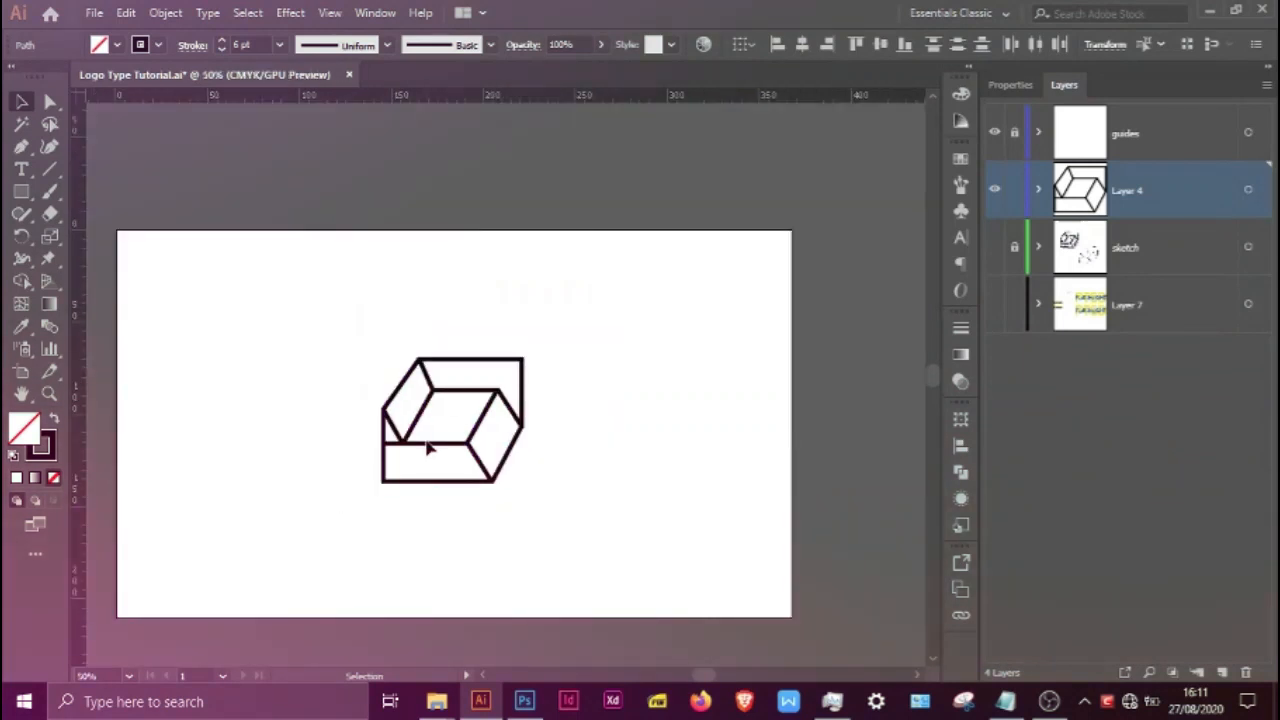
left_click(430, 450)
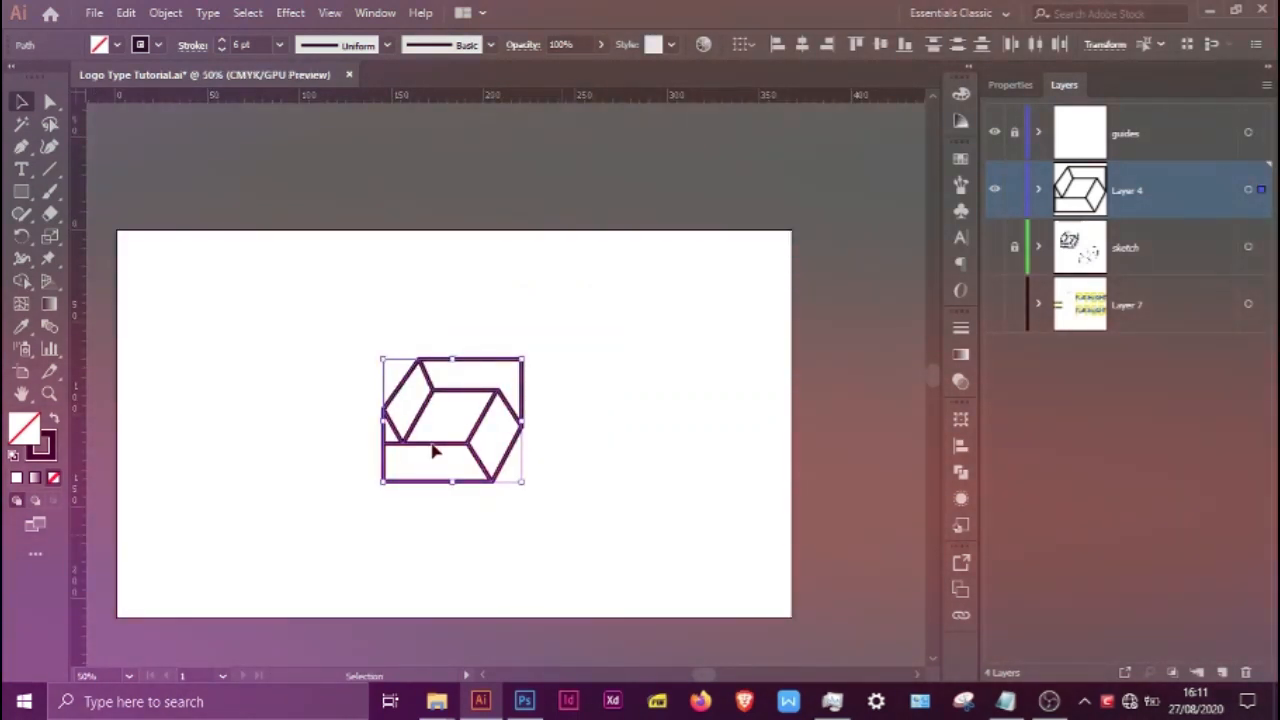
left_click_drag(434, 449, 602, 449)
Show and unlock the sketch layer, and toggle the visibility of the guides
left_click(994, 247)
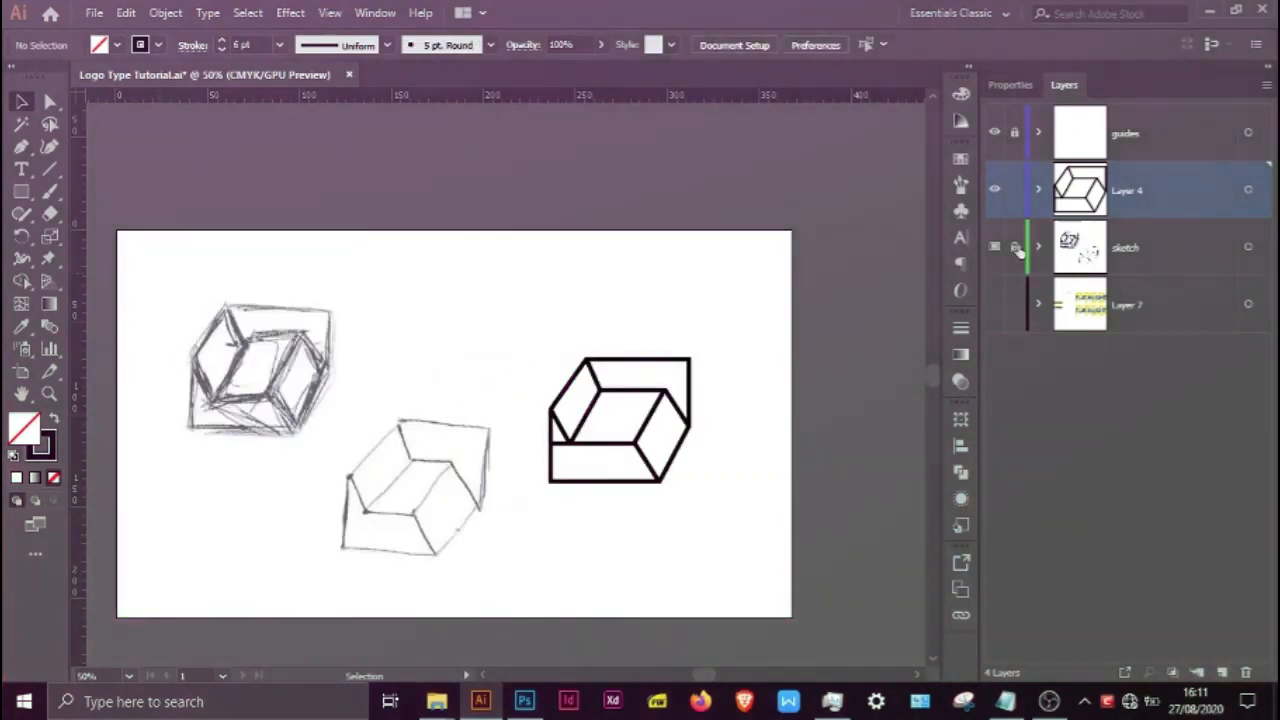
scroll(210, 385, "up", 2)
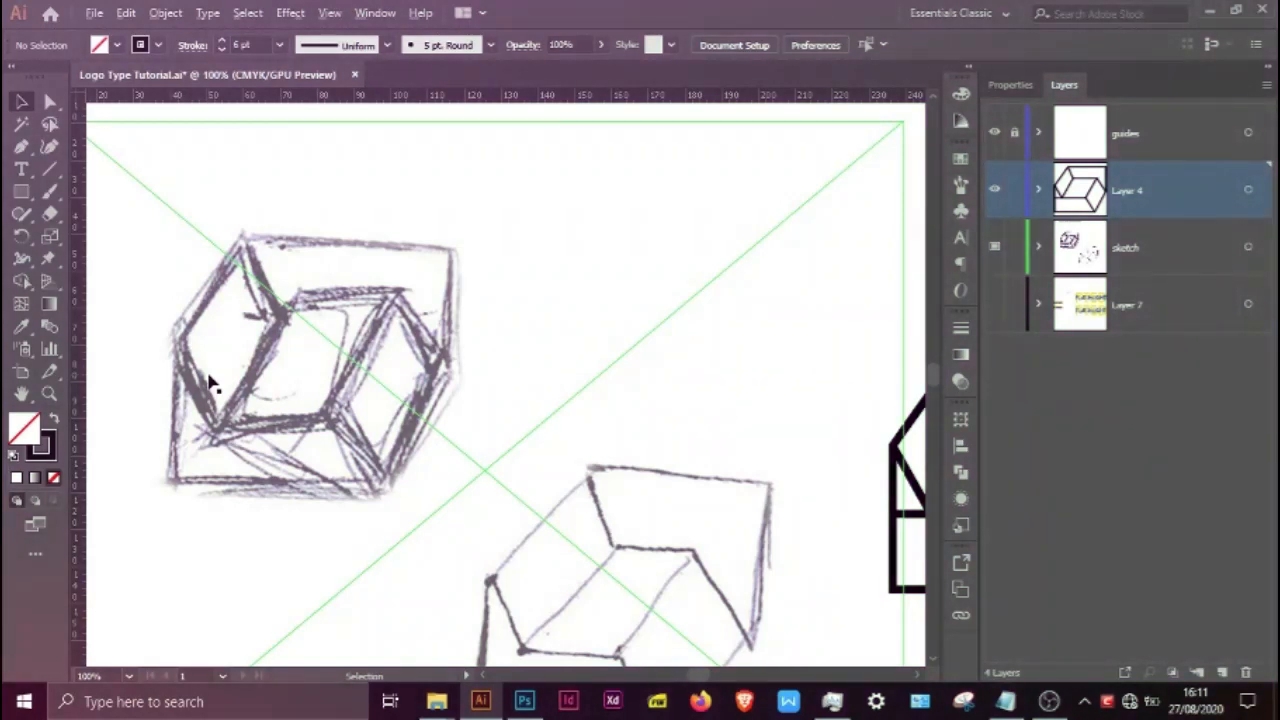
scroll(210, 385, "down", 1)
key("ctrl+semicolon")
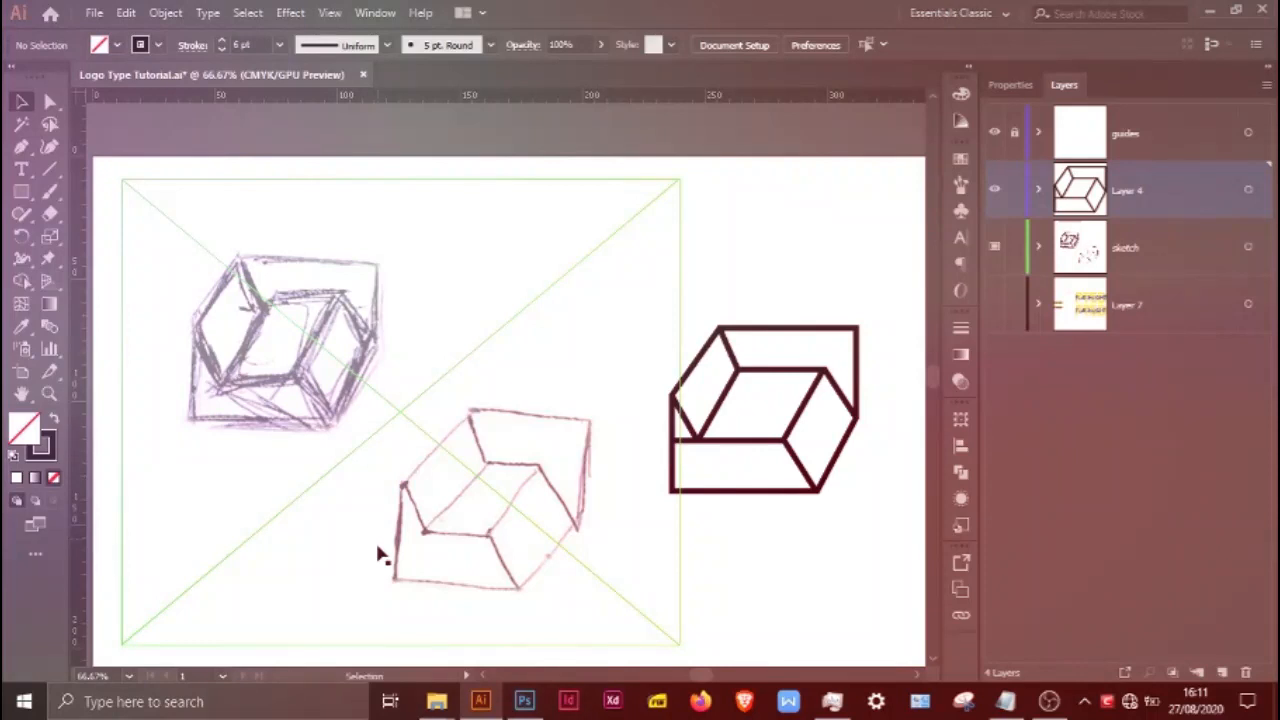
Hide the guides and the sketch layer, and move the chair drawing horizontally to the middle of the artboard
key("ctrl+semicolon")
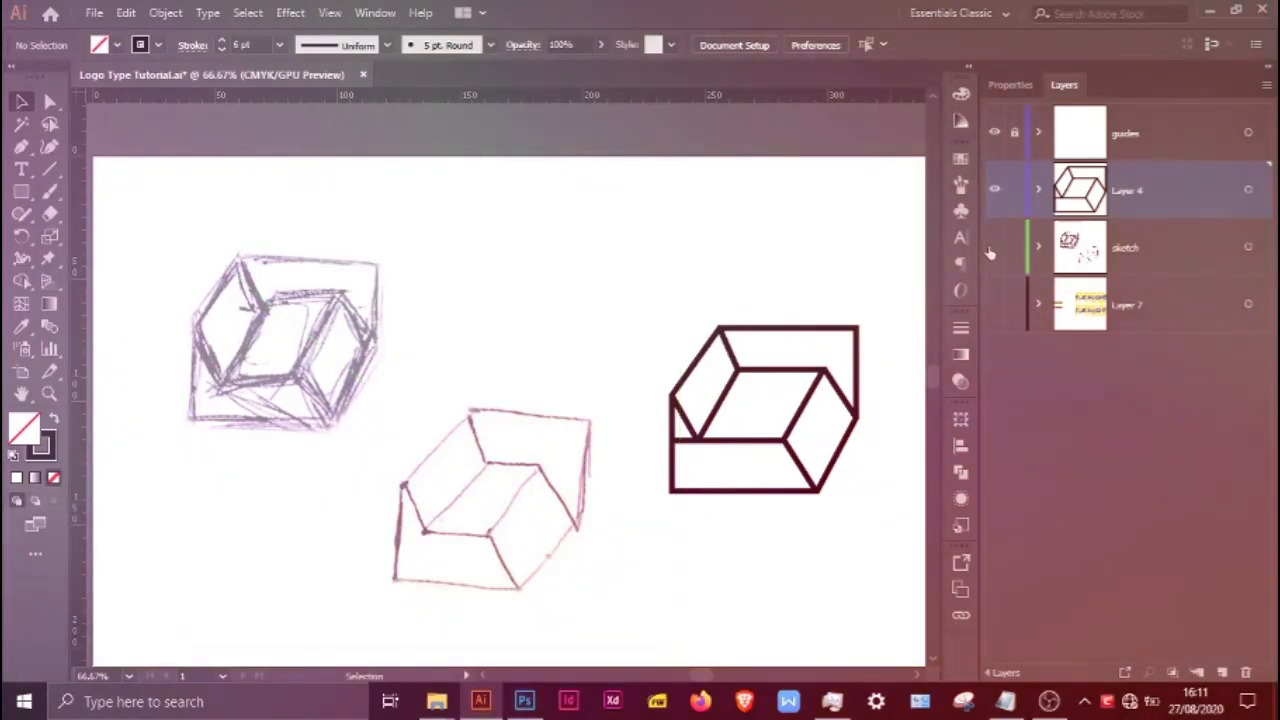
left_click(990, 250)
left_click_drag(772, 467, 540, 467)
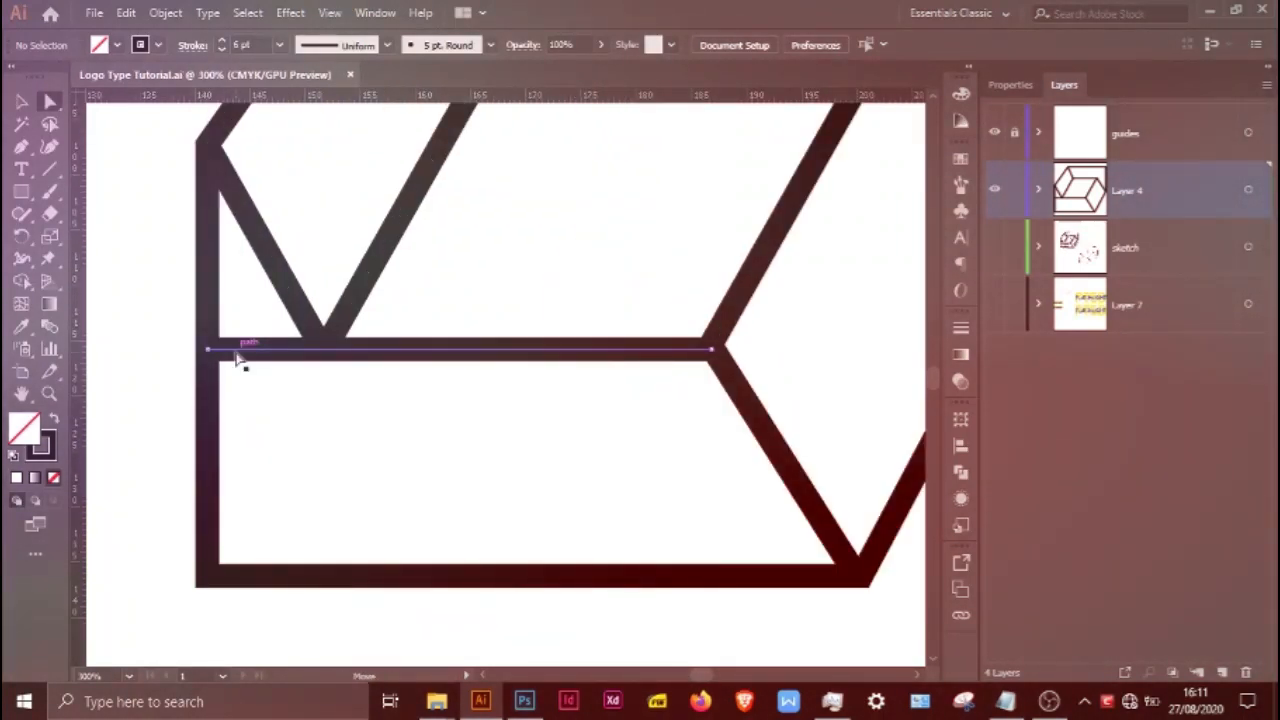
Shorten the lower inner horizontal line so its left end meets the lower-left diagonal's bottom junction, and save the file
left_click(208, 352)
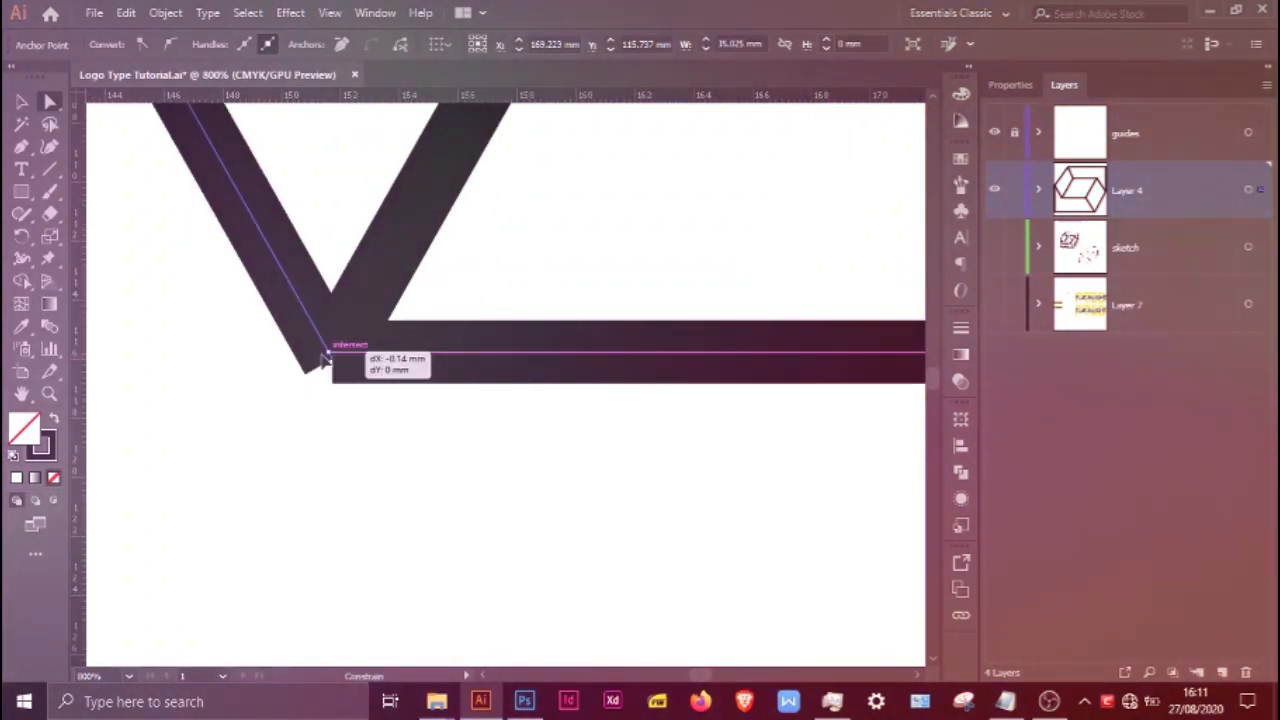
left_click_drag(318, 358, 345, 379)
scroll(310, 358, "up", 3)
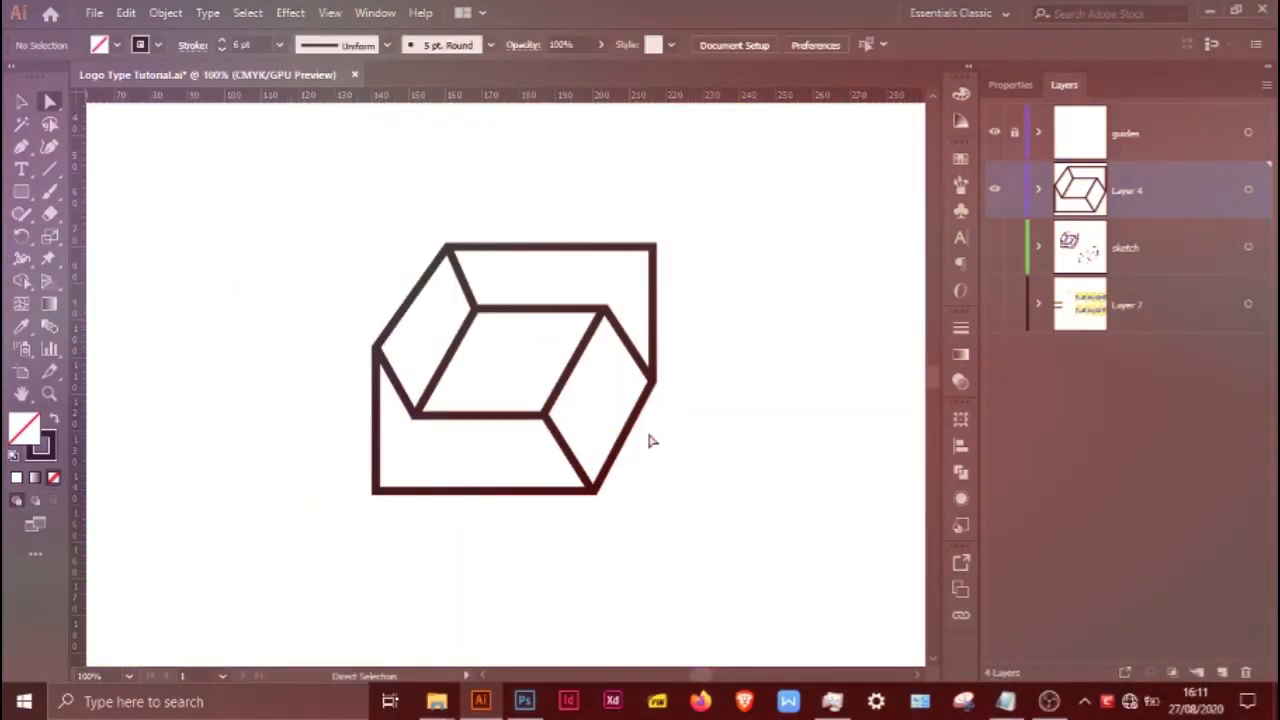
key("v")
key("ctrl+s")
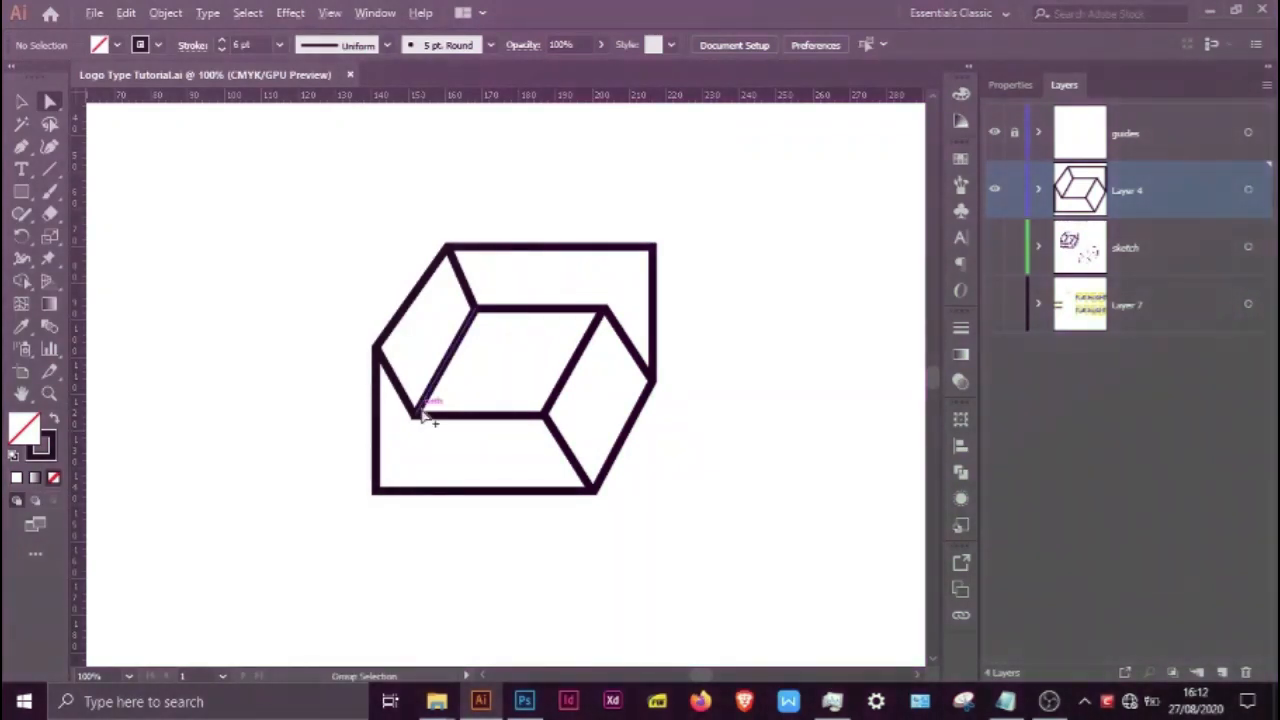
scroll(423, 417, "down", 1)
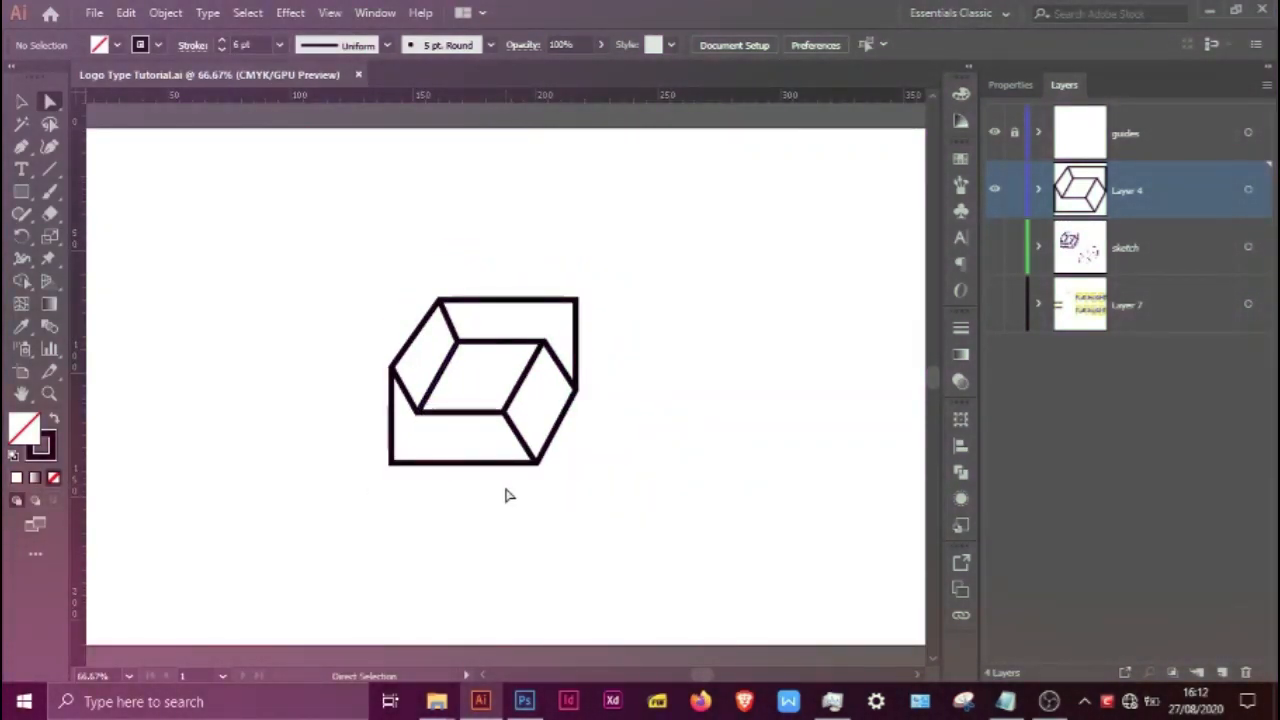
left_click(27, 106)
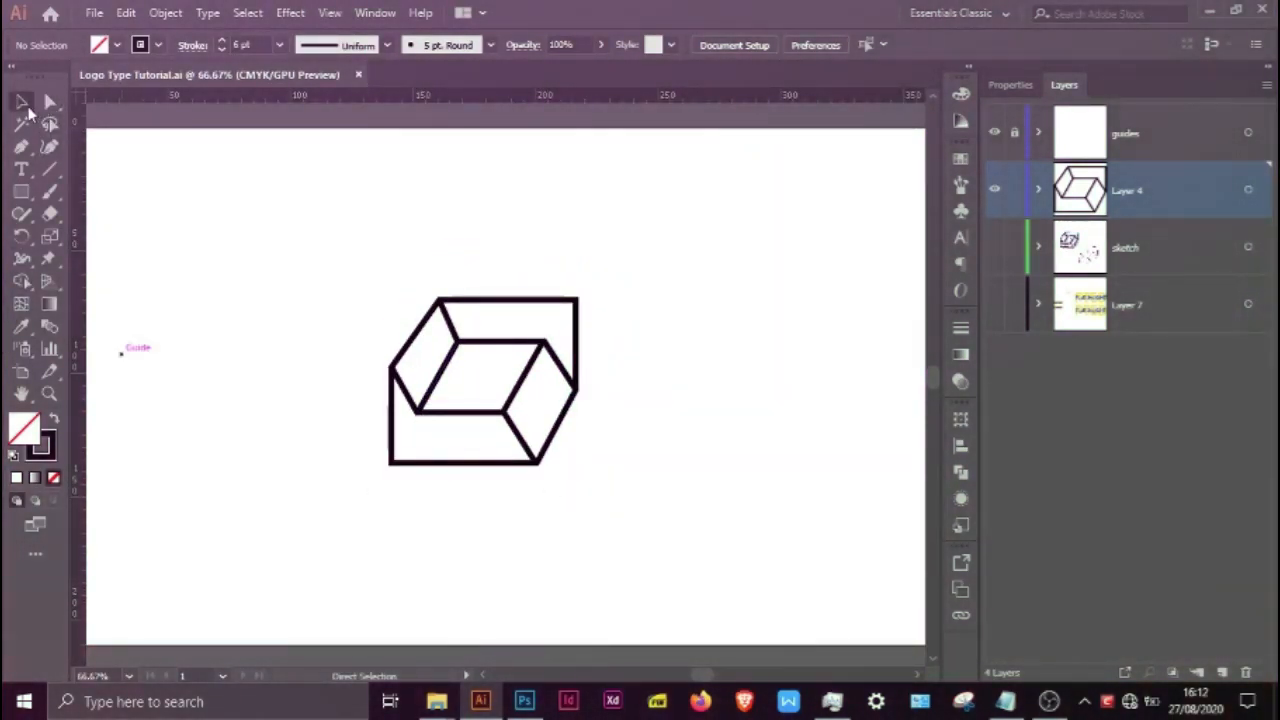
scroll(480, 408, "up", 1)
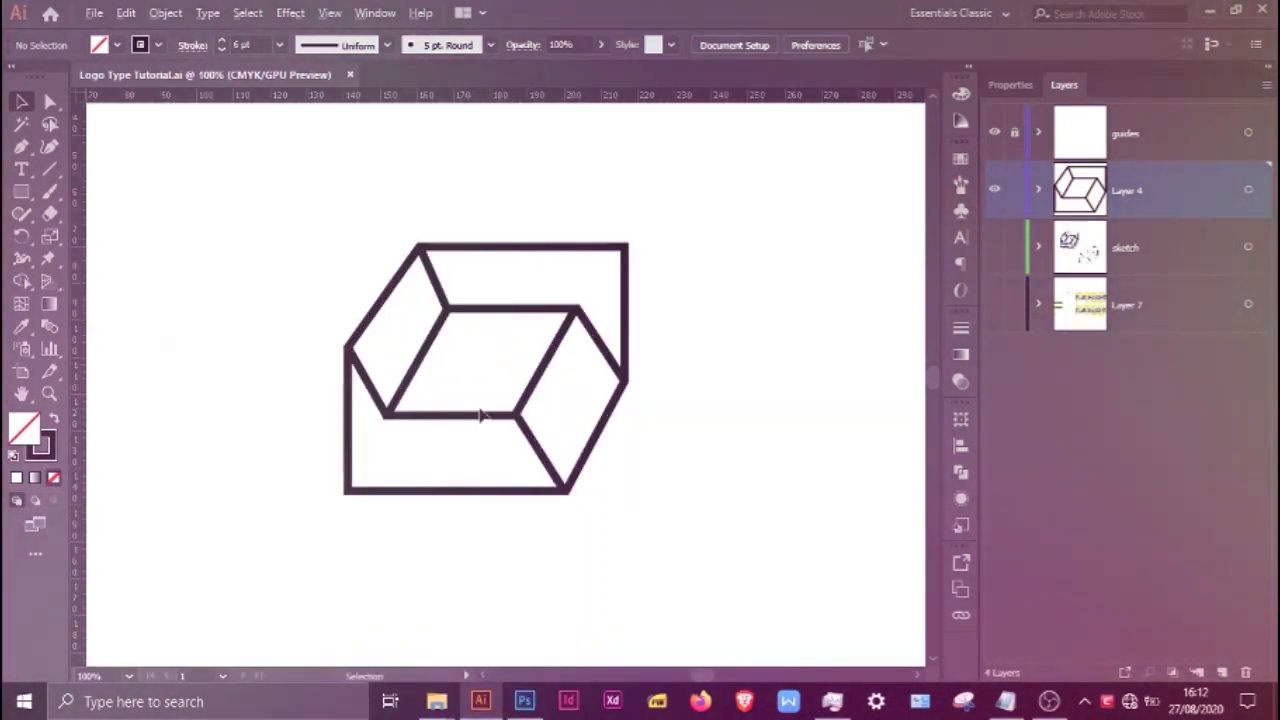
scroll(460, 383, "up", 1)
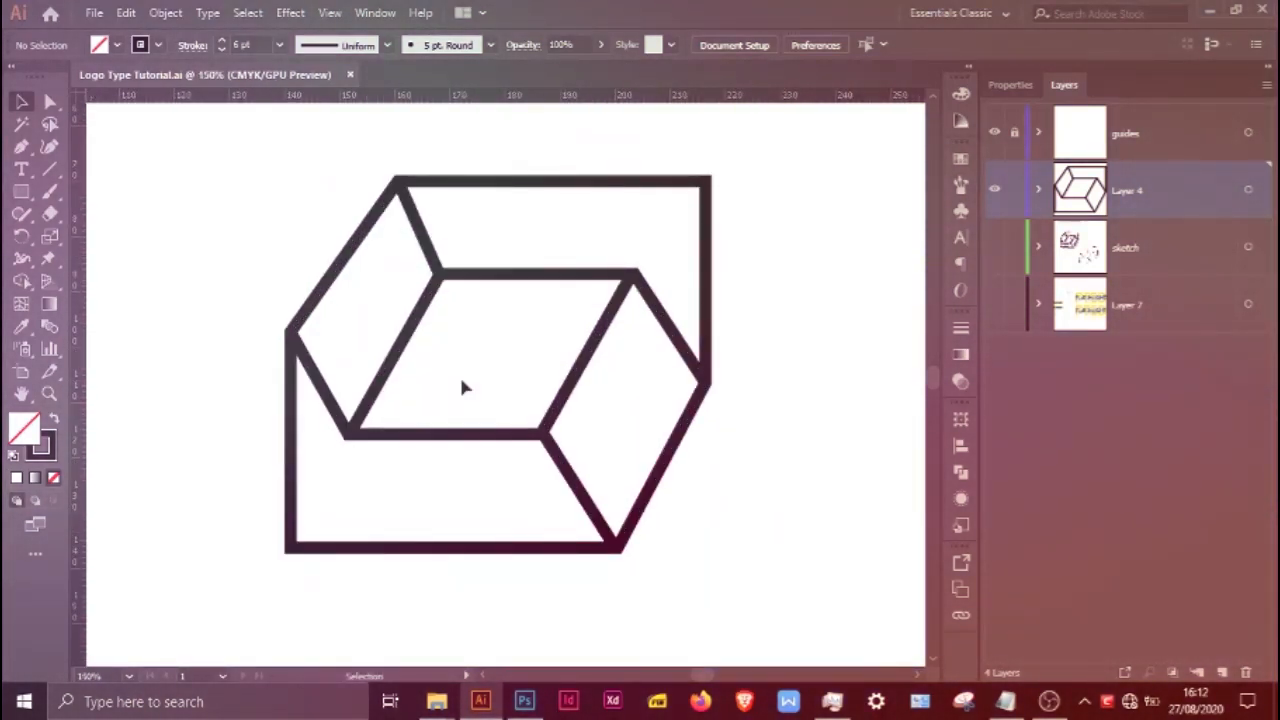
scroll(460, 383, "down", 1)
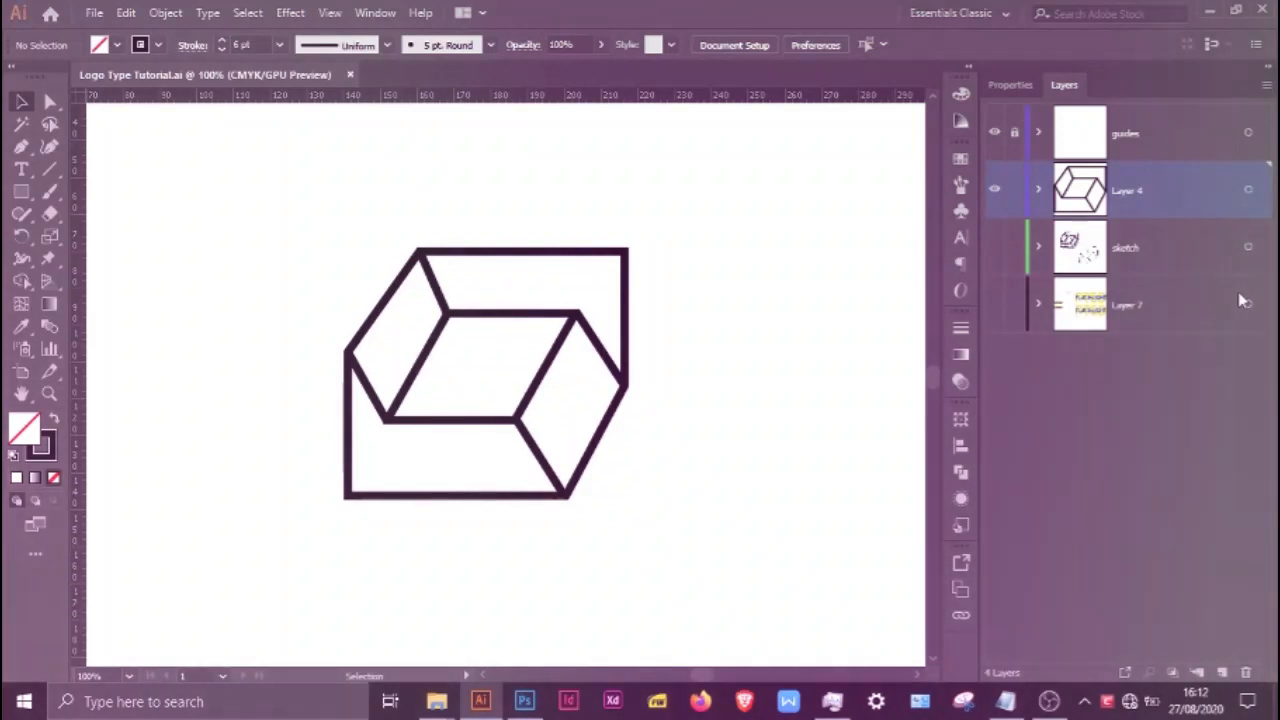
Create a new layer directly above the sketch layer, beneath the chair drawing's layer
left_click(1225, 255)
left_click(1221, 668)
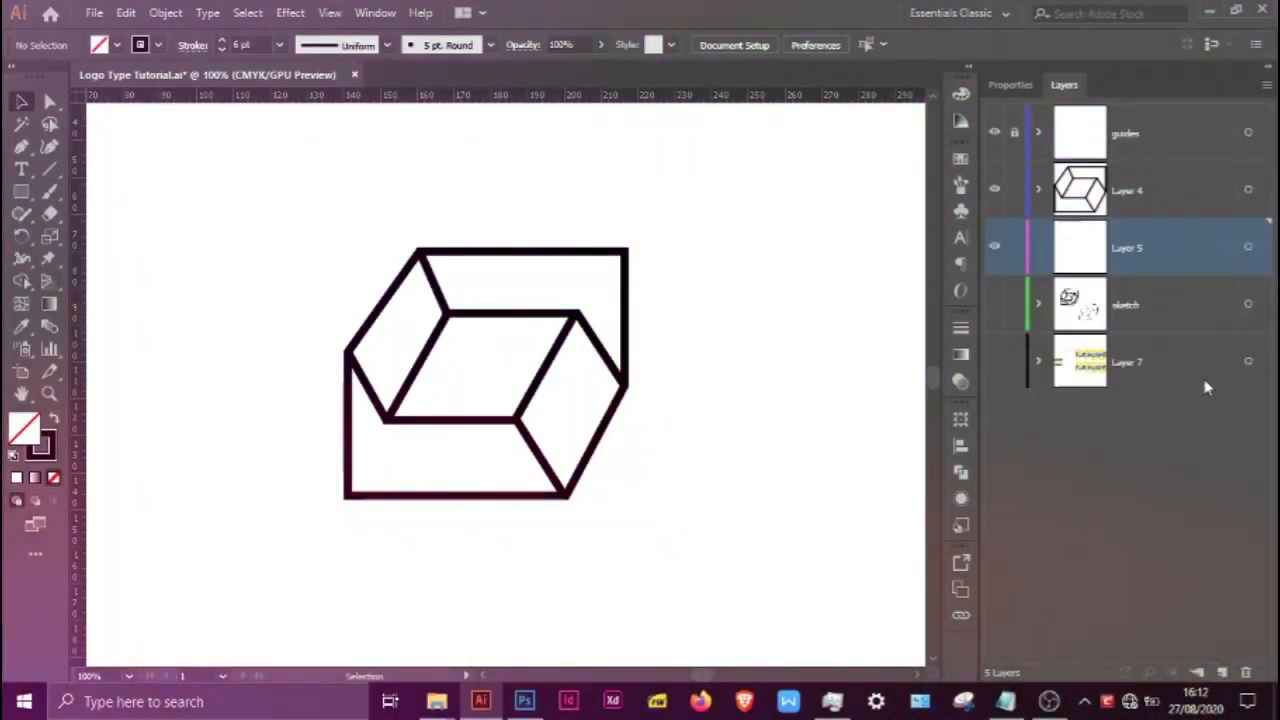
key("m")
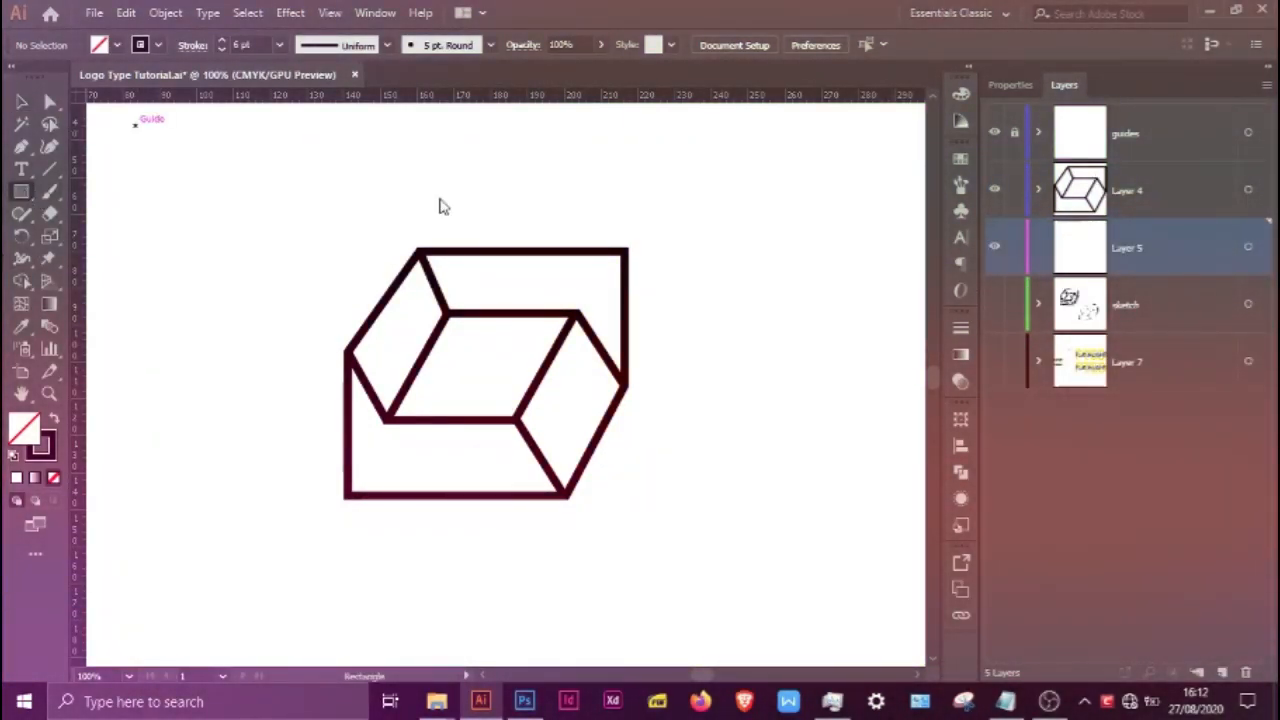
left_click_drag(306, 193, 660, 548)
left_click(18, 101)
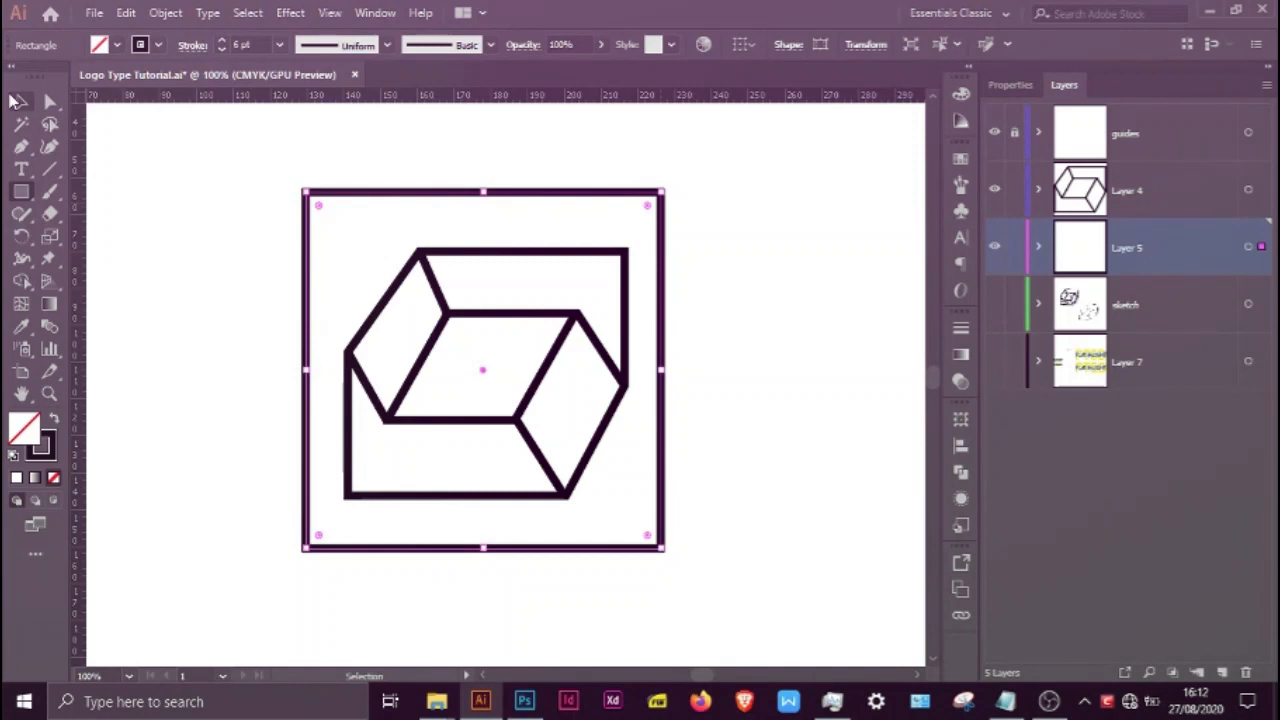
key("Delete")
Swap fill and stroke, and draw a filled square without an outline behind the whole chair drawing on Layer 5
left_click(21, 191)
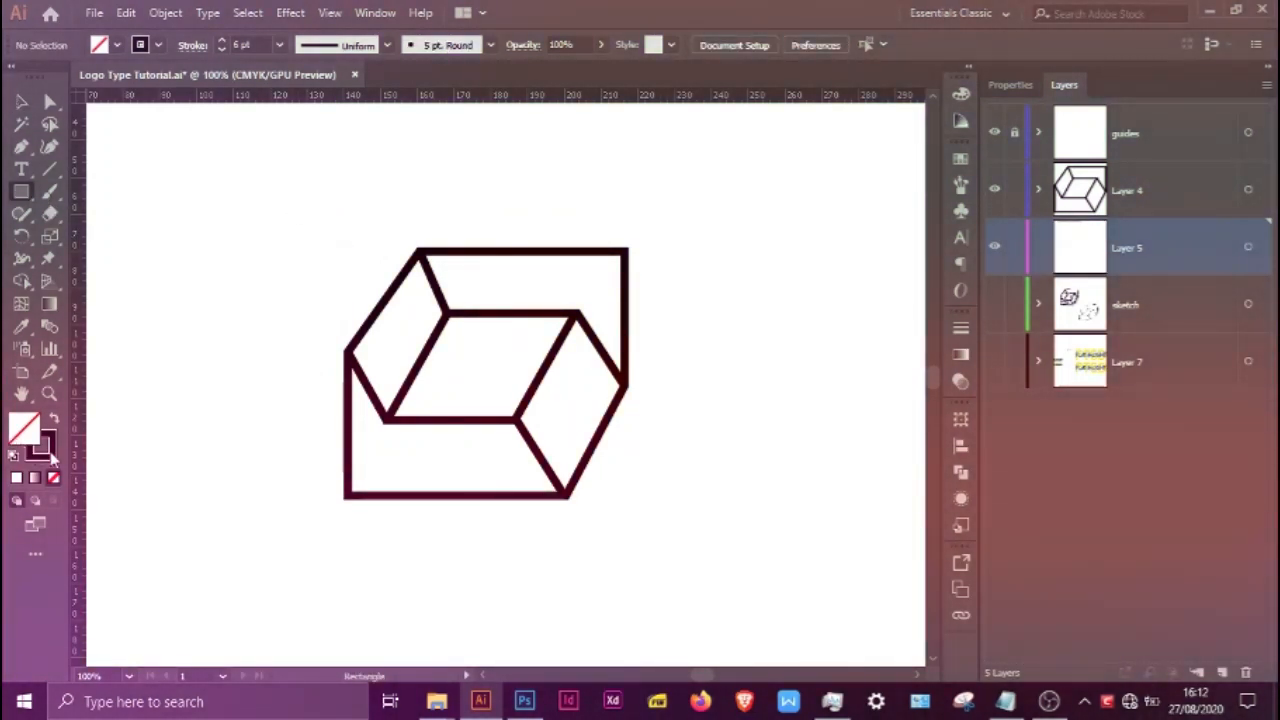
left_click(54, 418)
left_click_drag(316, 183, 657, 531)
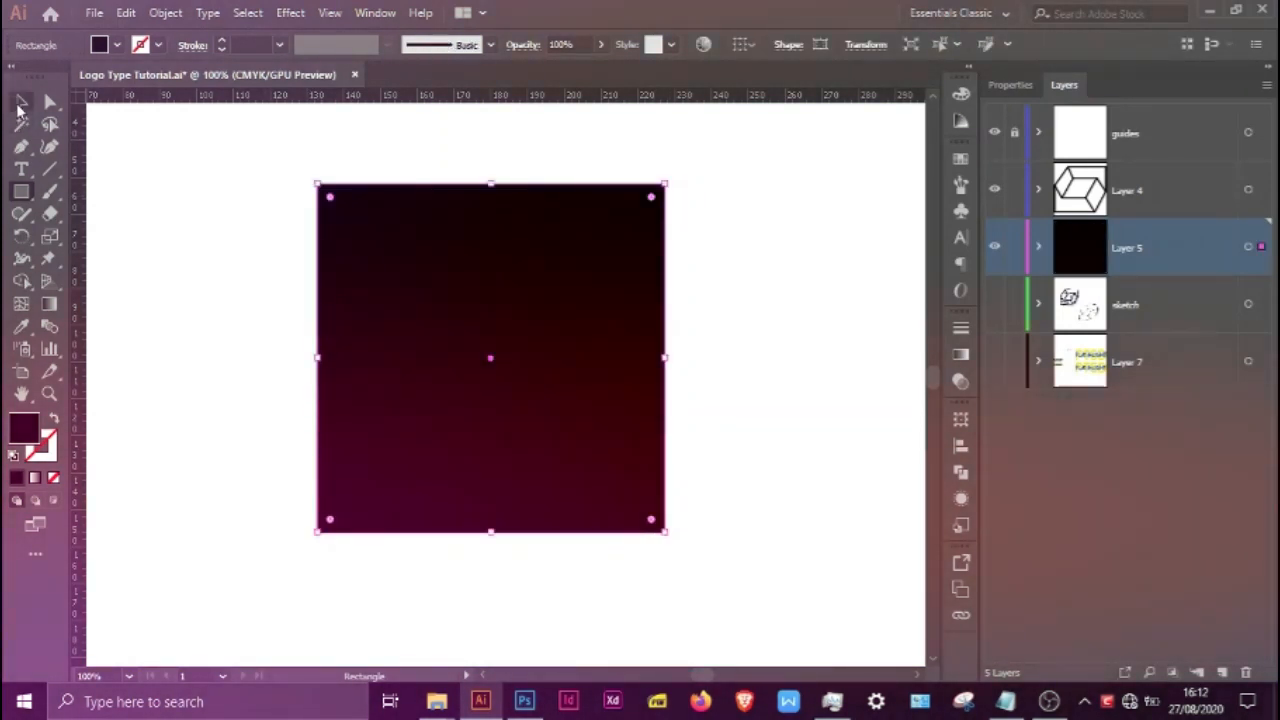
left_click(21, 103)
Select the background square and change its fill to yellow
left_click(623, 325)
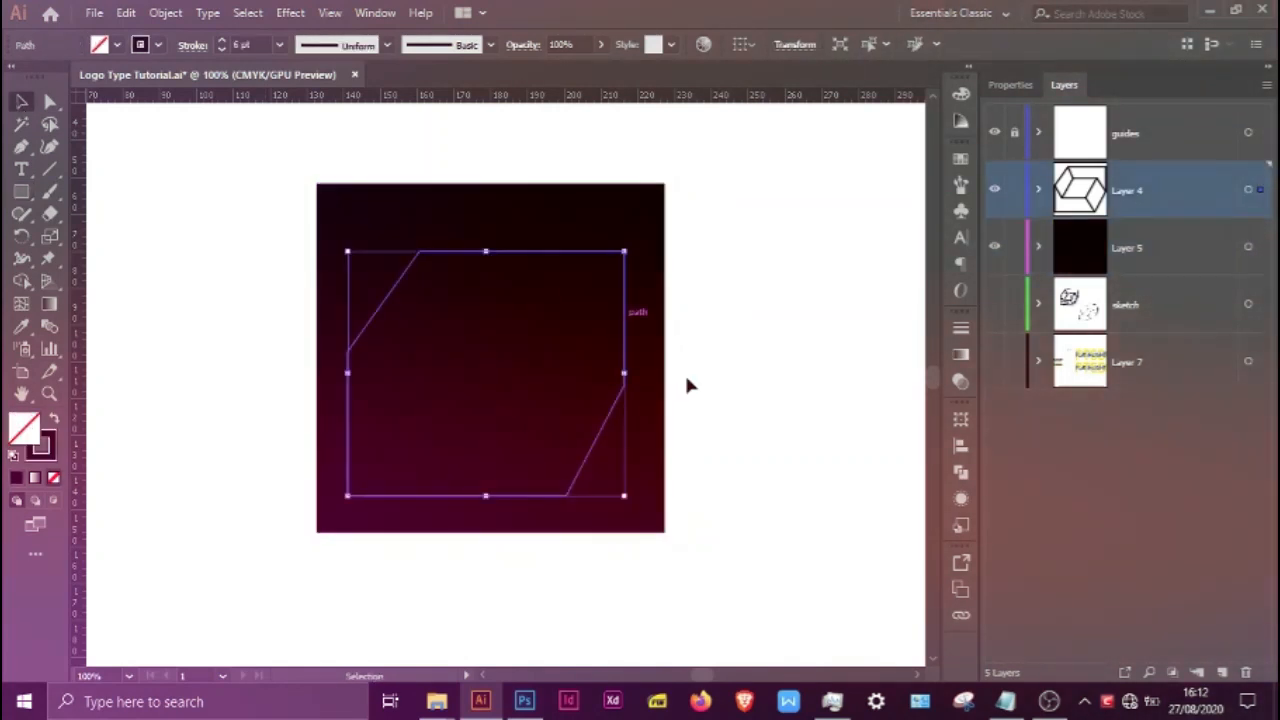
left_click(687, 378)
left_click_drag(650, 444, 650, 444)
left_click(958, 159)
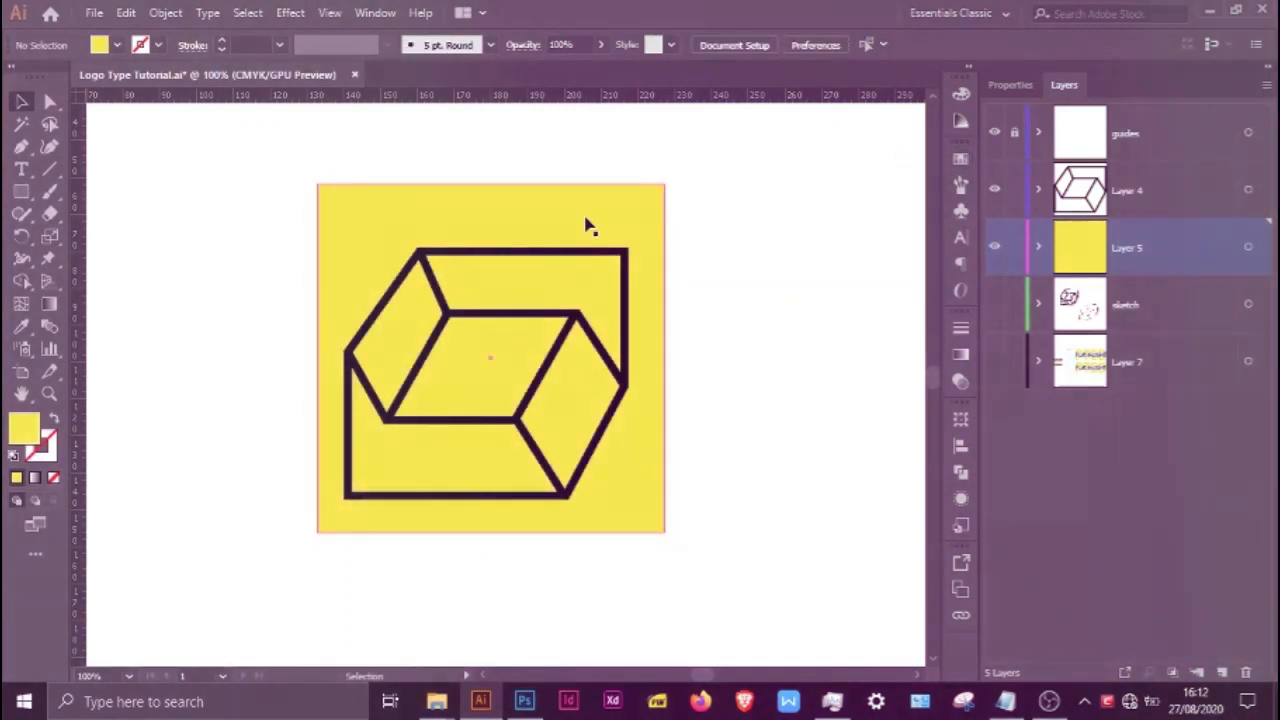
Move the yellow square slightly down so it is centred vertically behind the chair drawing, and save the file
left_click_drag(586, 196, 586, 204)
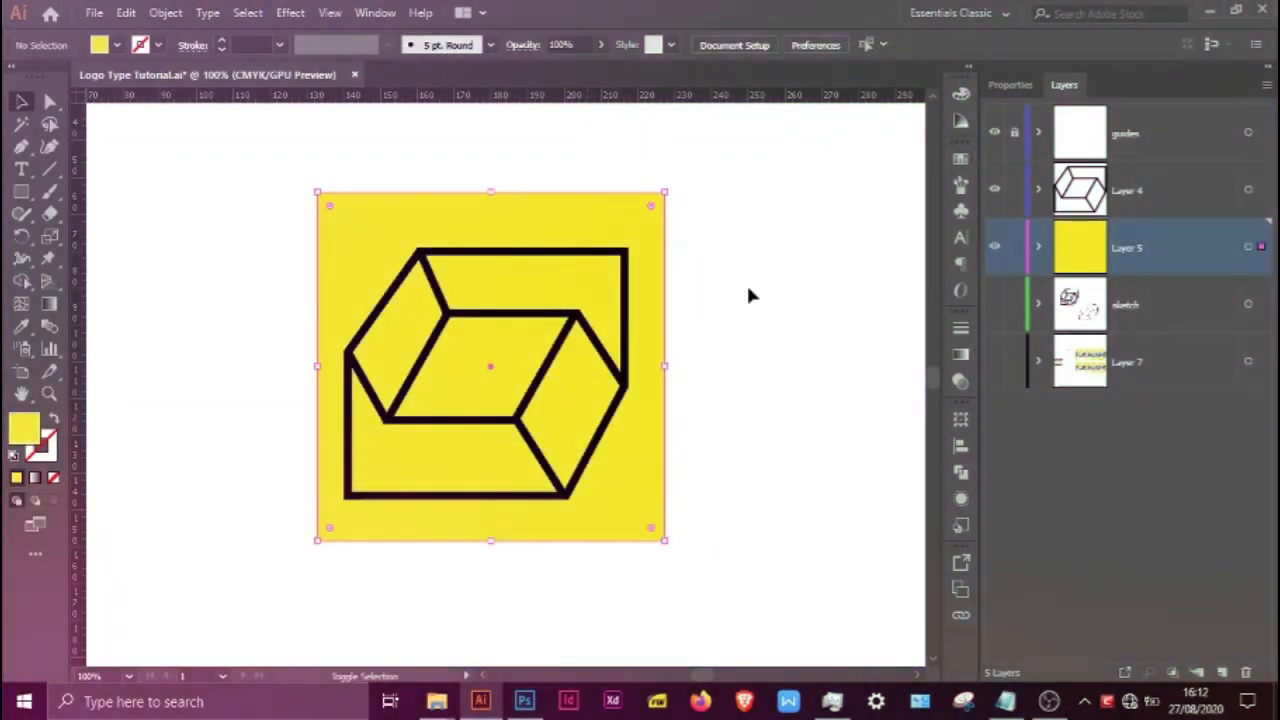
left_click(748, 288)
scroll(748, 288, "down", 2)
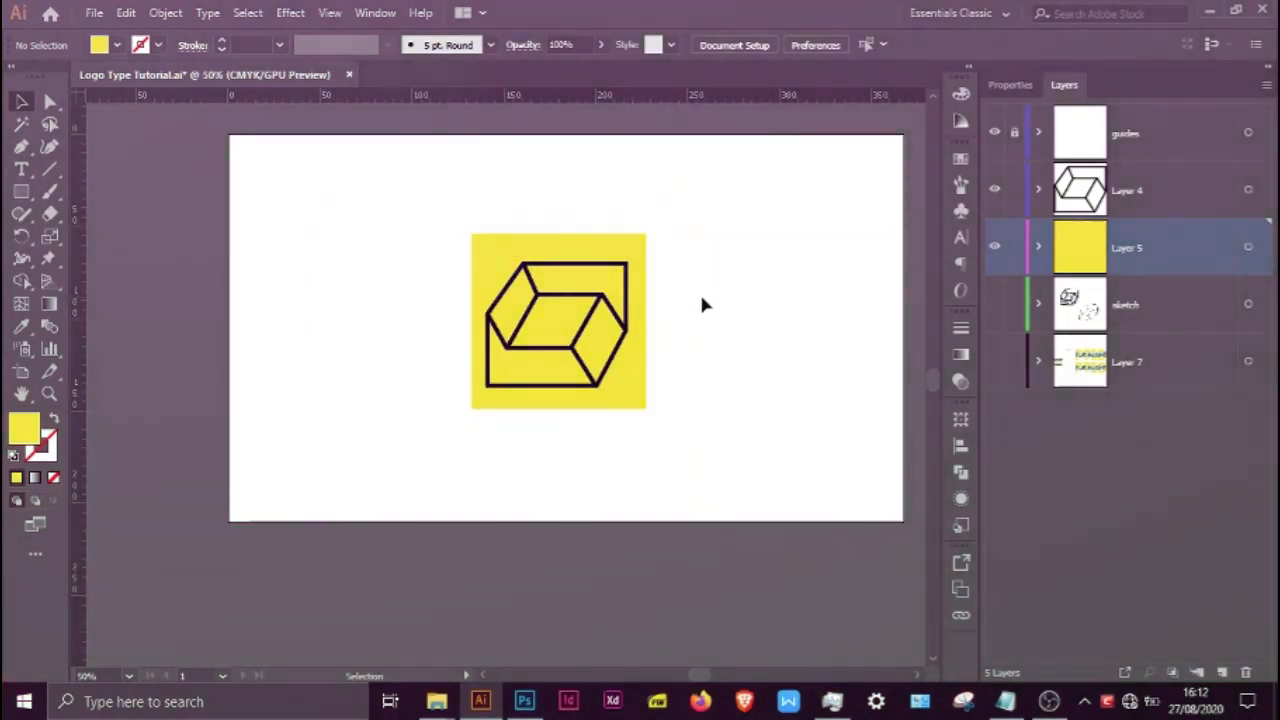
scroll(662, 305, "up", 2)
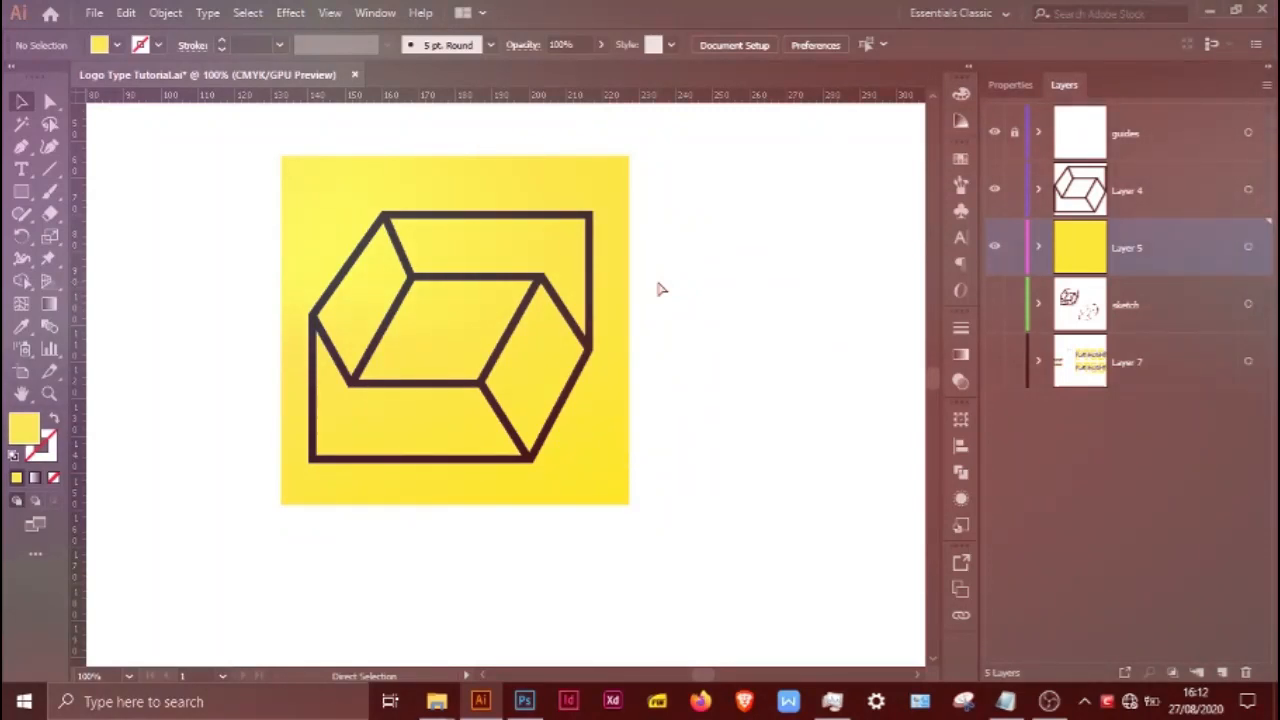
key("ctrl+s")
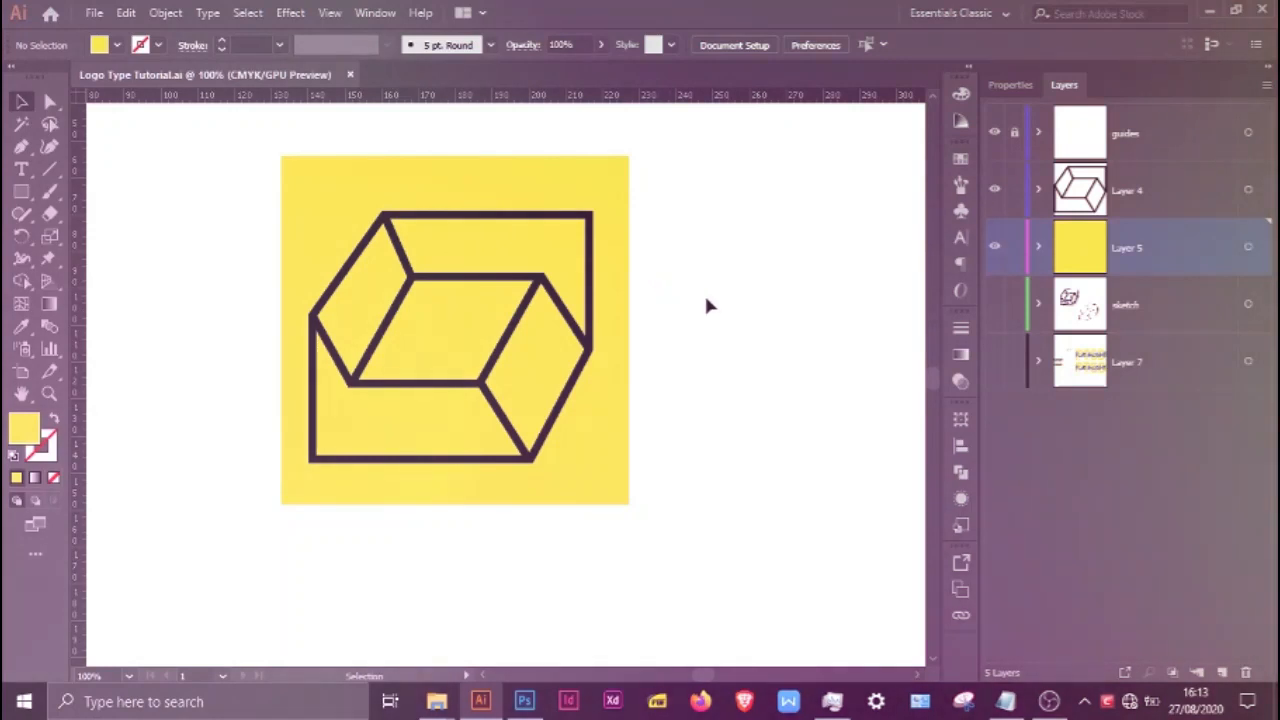
Lock and hide the yellow square's layer, and duplicate the chair drawing's Layer 4 directly above it
left_click(1015, 252)
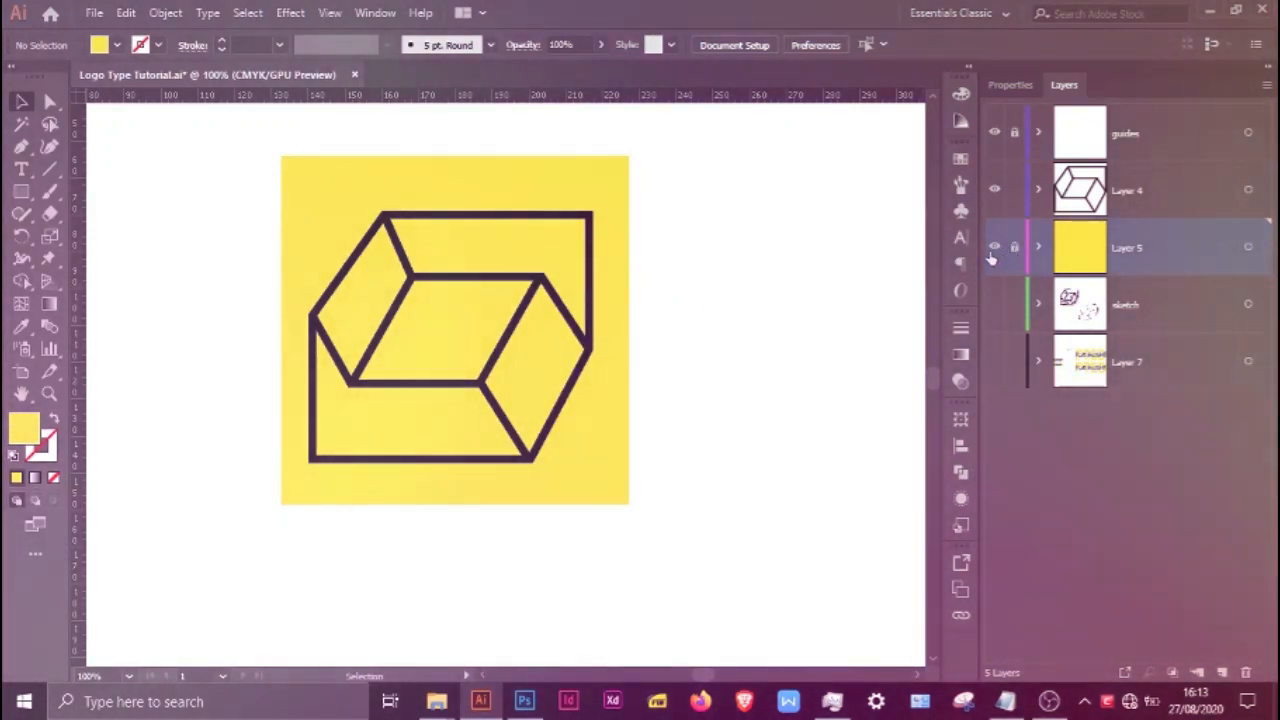
left_click(994, 247)
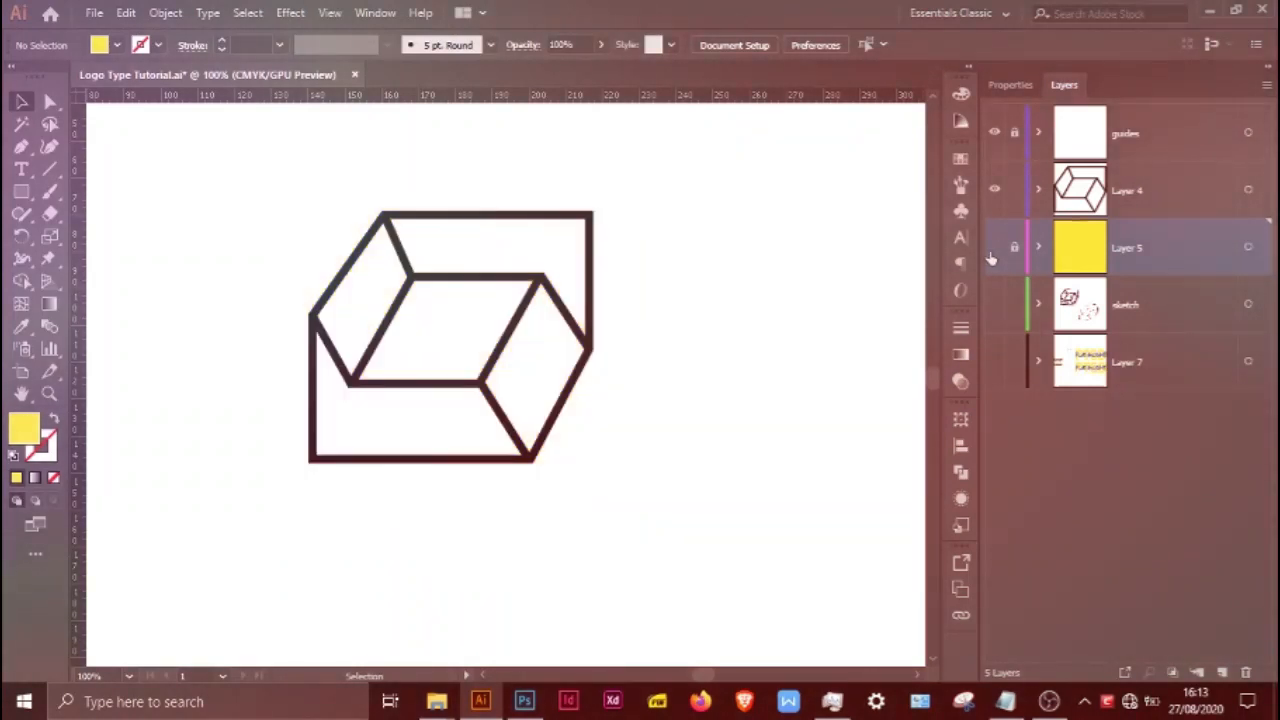
key("ctrl+minus")
key("ctrl+minus")
left_click_drag(434, 218, 696, 421)
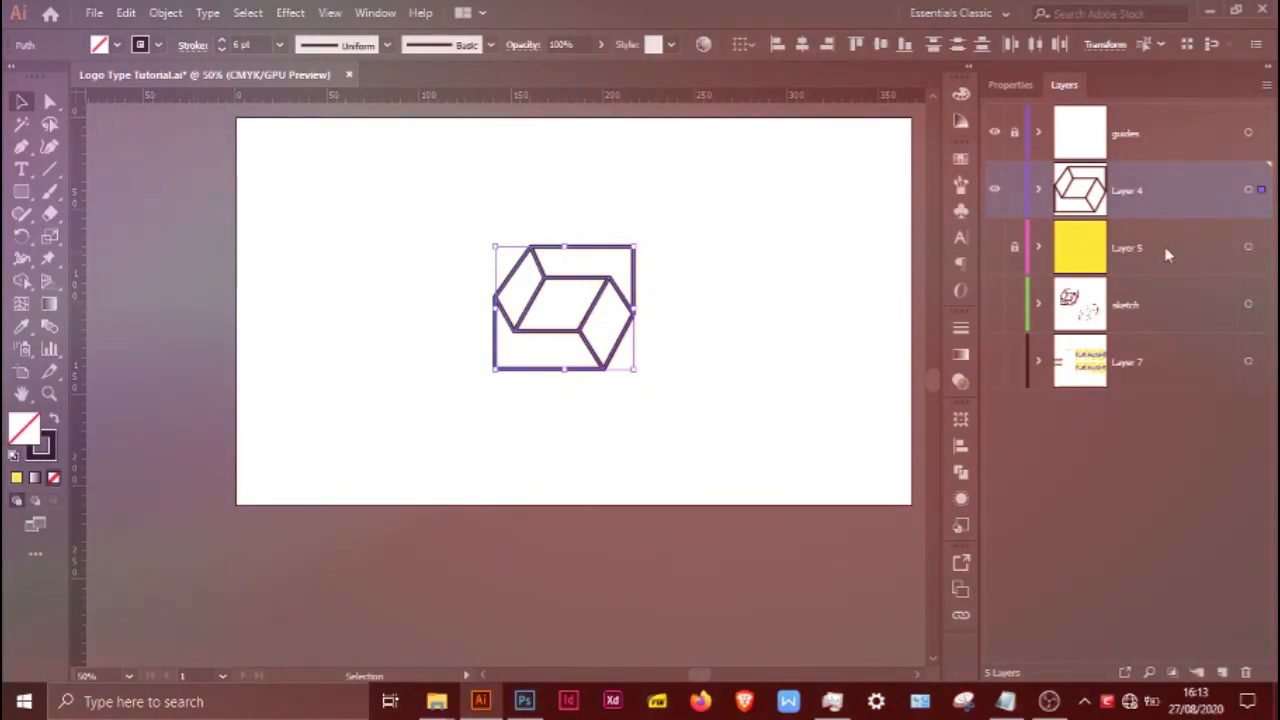
left_click_drag(1166, 208, 1165, 222)
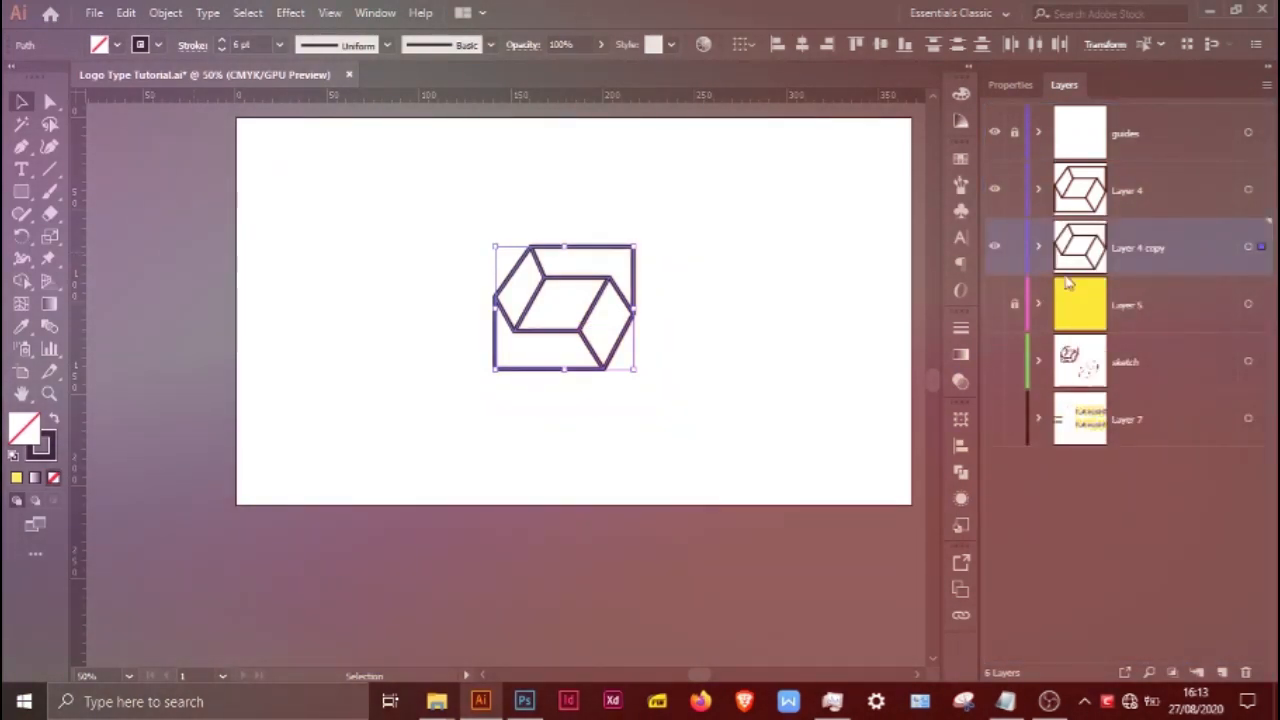
Hide the duplicated drawing layer, show the yellow square's layer, and save the file
left_click(994, 248)
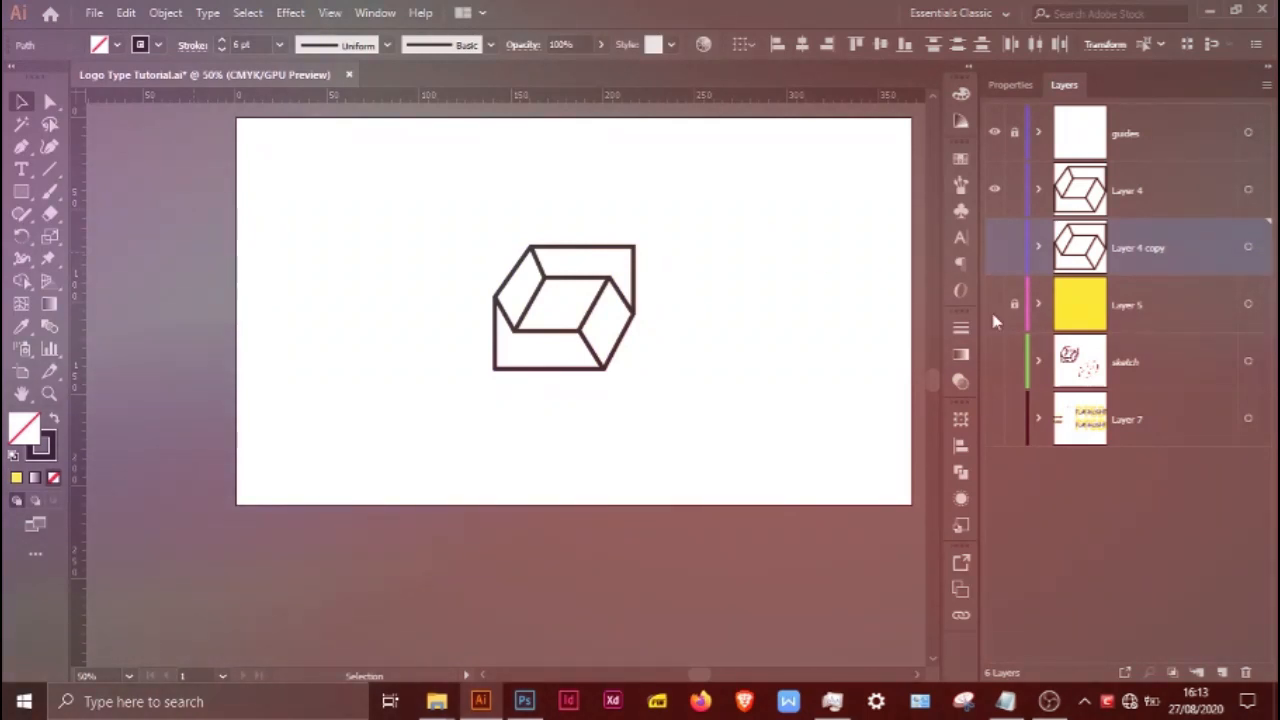
left_click(994, 304)
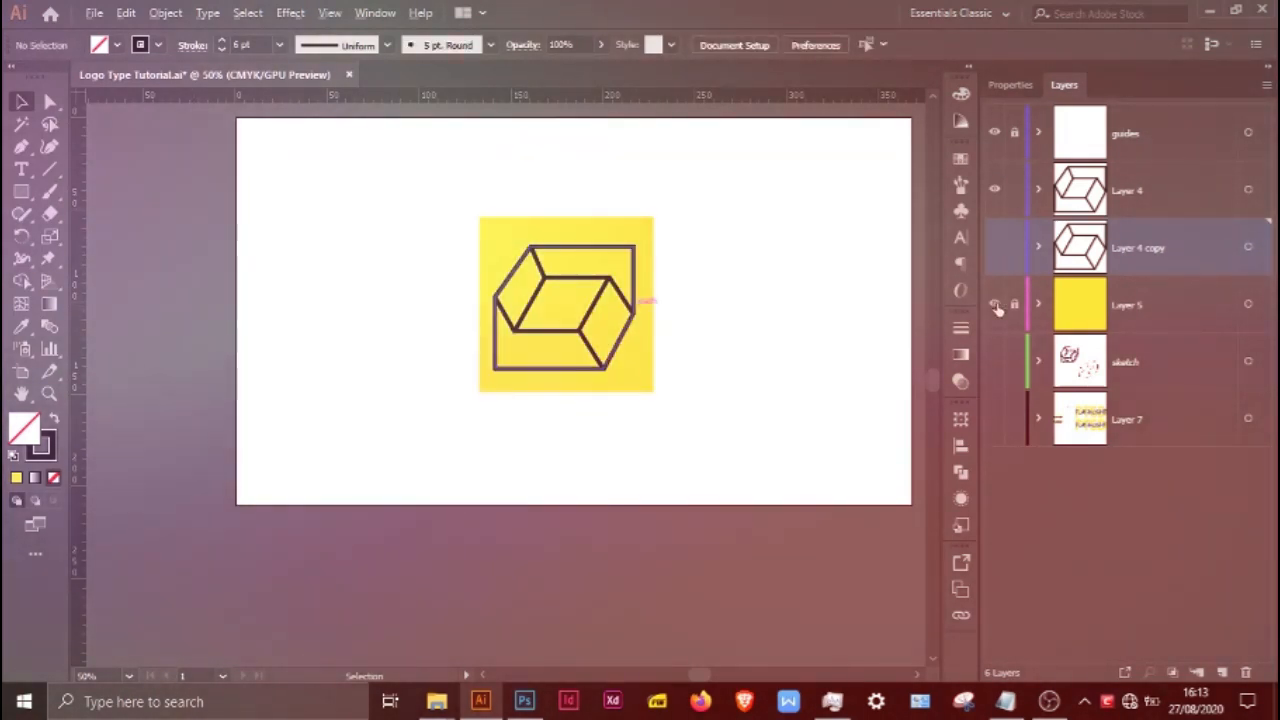
scroll(650, 298, "up", 1)
scroll(676, 253, "up", 2)
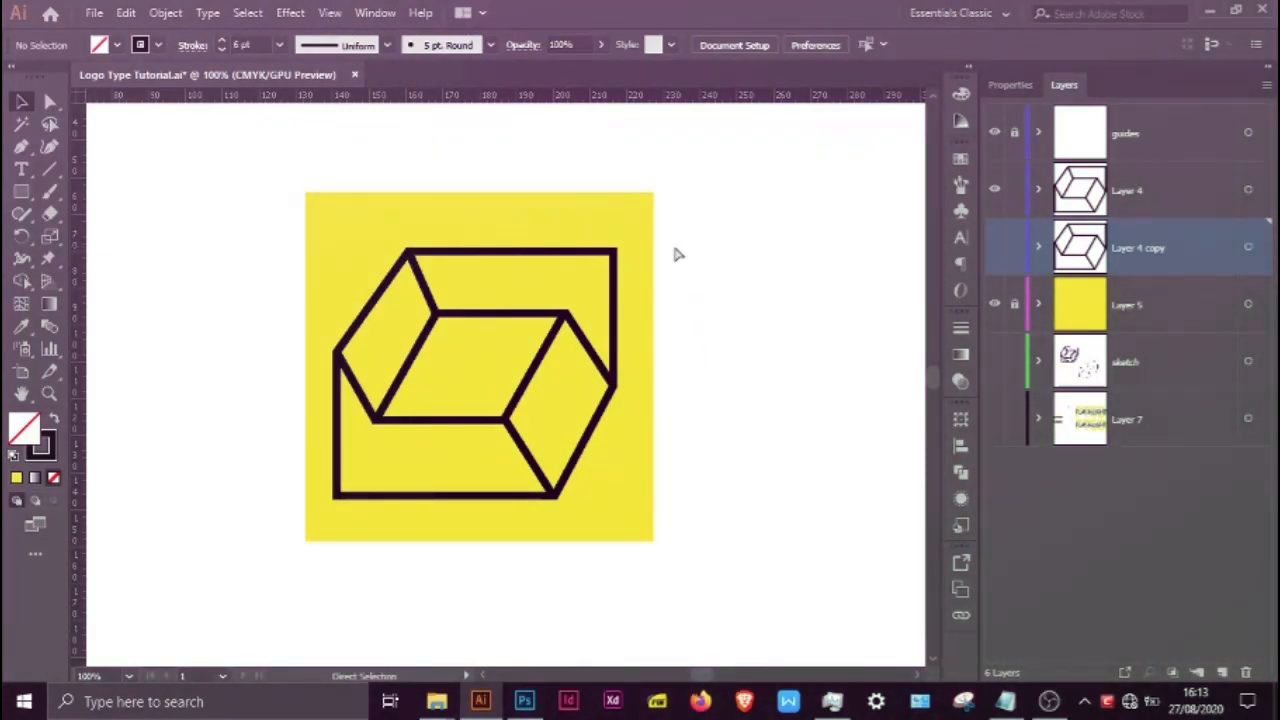
key("ctrl+s")
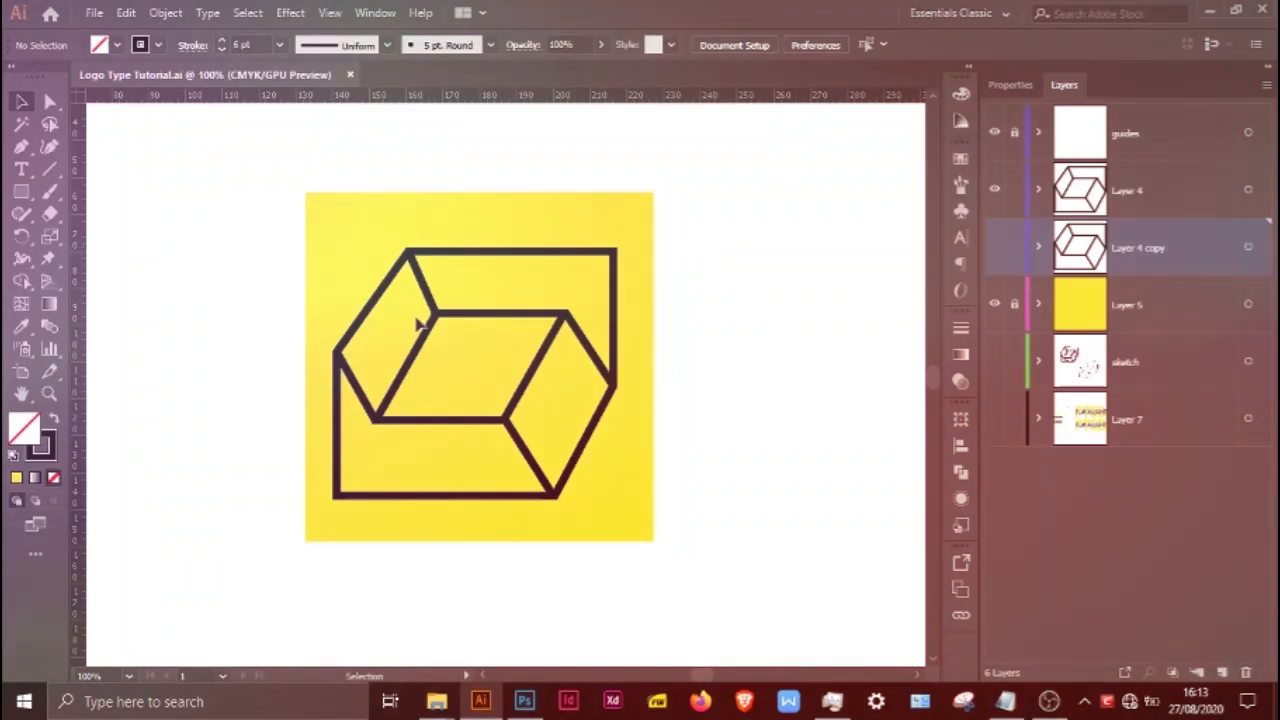
Move the upper end of the inner left diagonal slightly to the right along the upper inner horizontal line
scroll(419, 349, "up", 1)
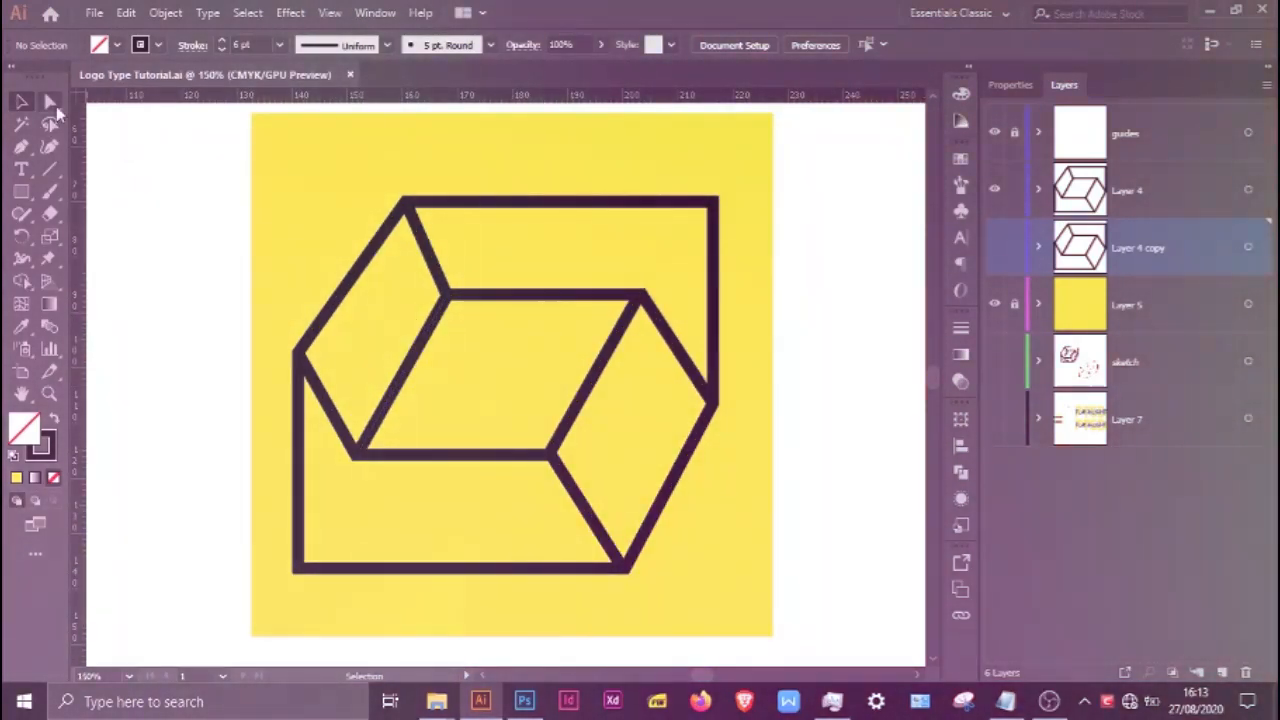
key("a")
left_click(443, 308)
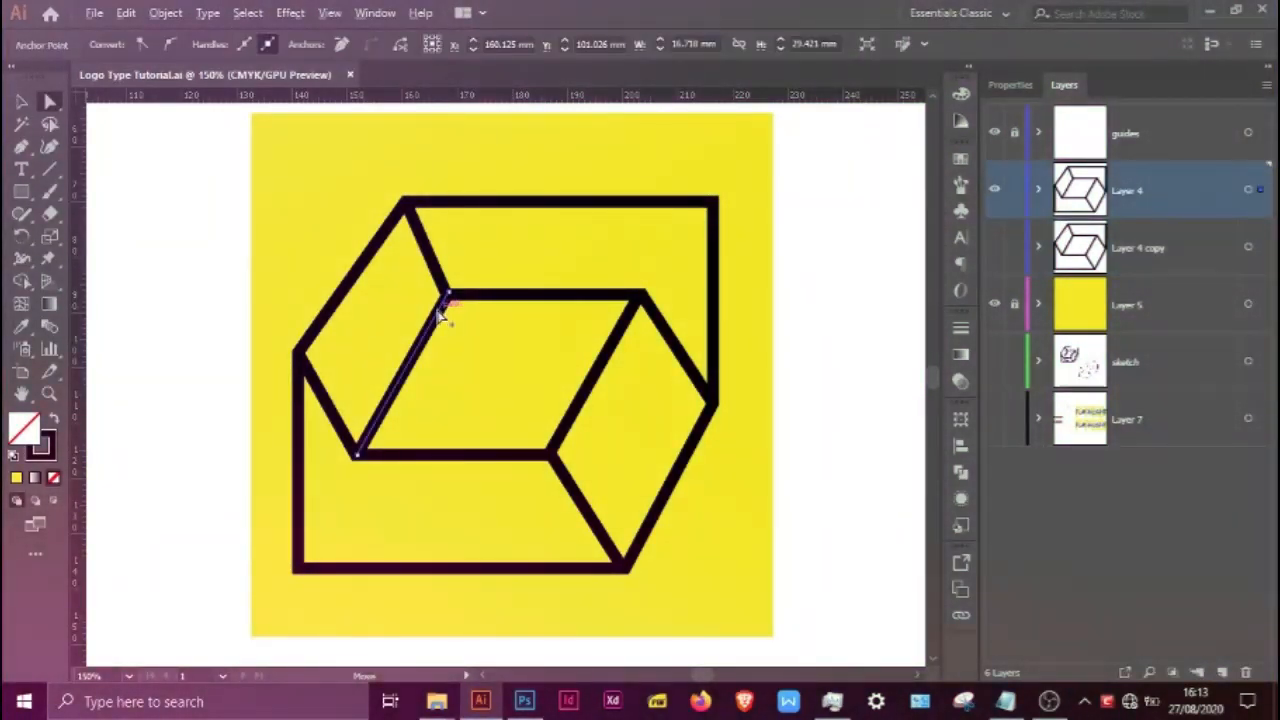
scroll(500, 326, "up", 1)
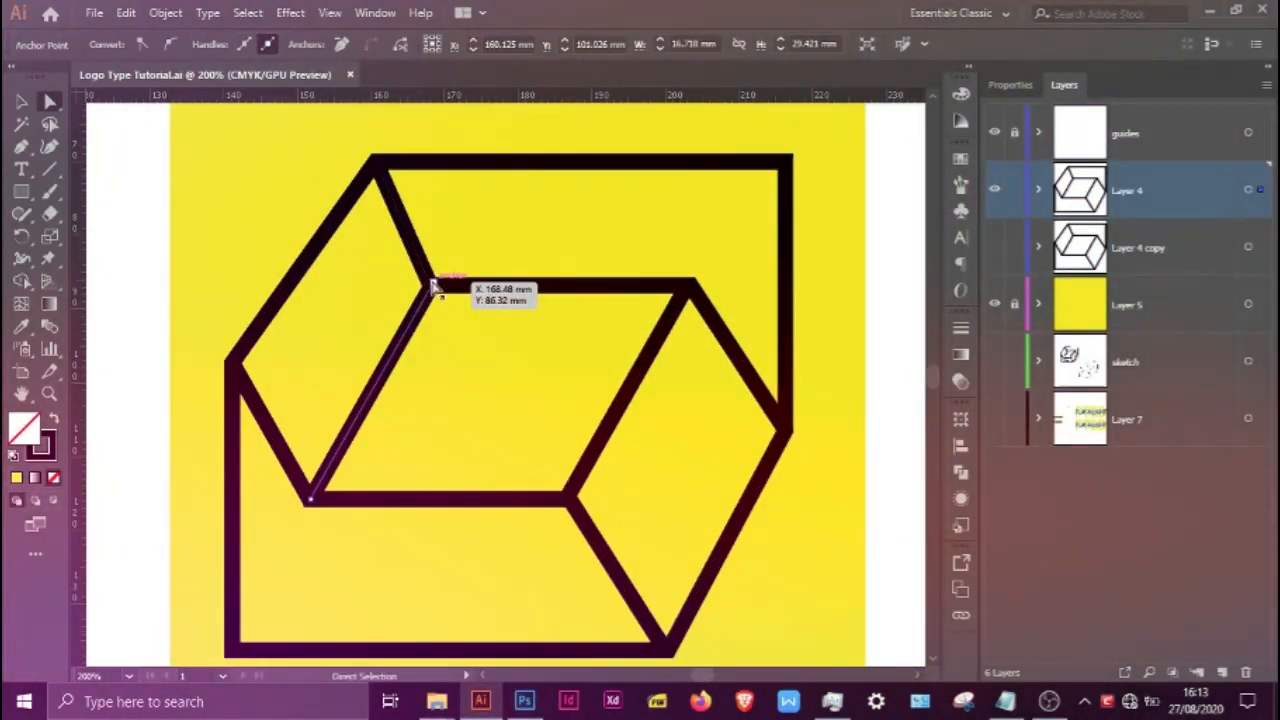
left_click_drag(432, 287, 445, 283)
left_click(540, 338)
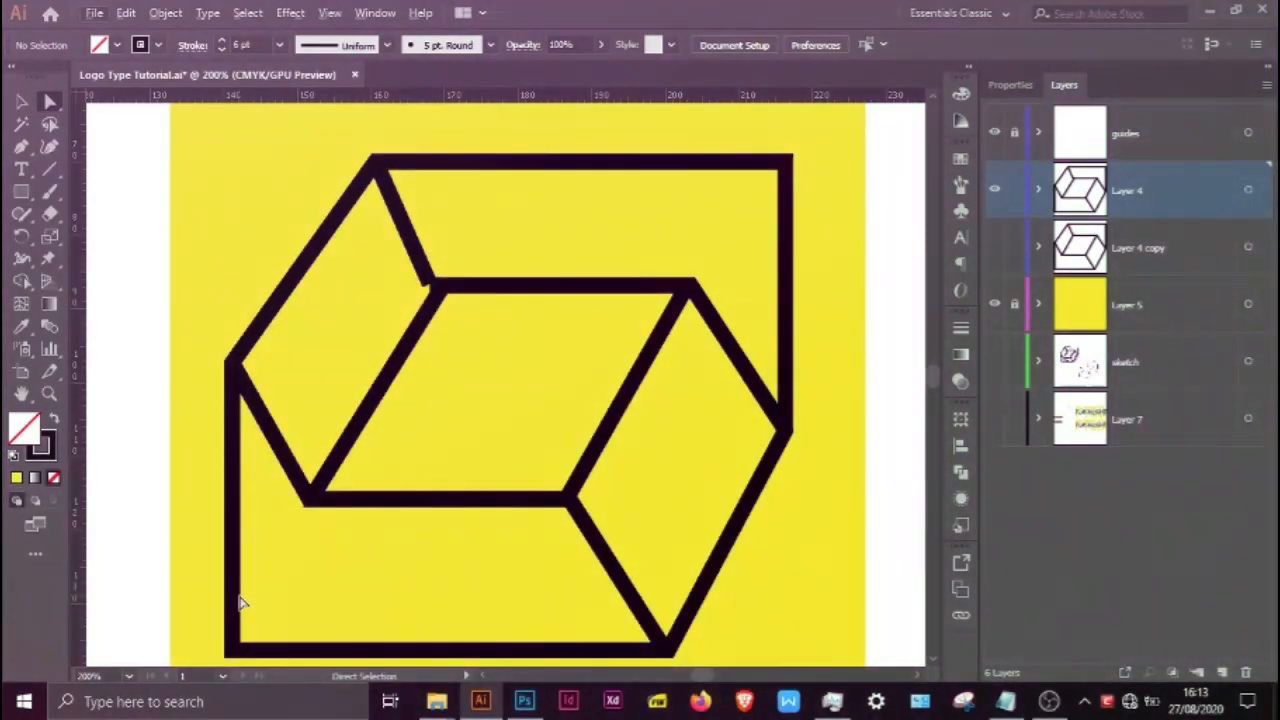
Extend the short upper-left diagonal's lower end into the inner junction to close the notch between the lines
scroll(450, 246, "up", 4)
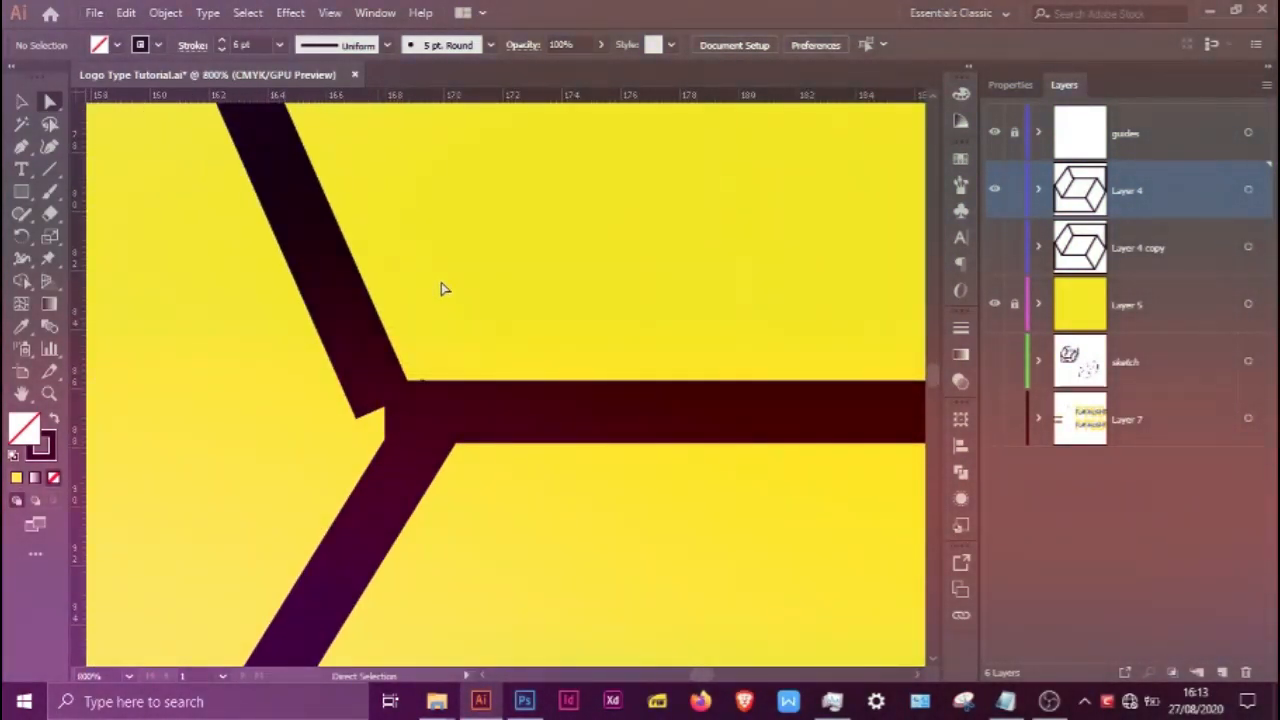
left_click(386, 407)
left_click_drag(386, 409, 428, 449)
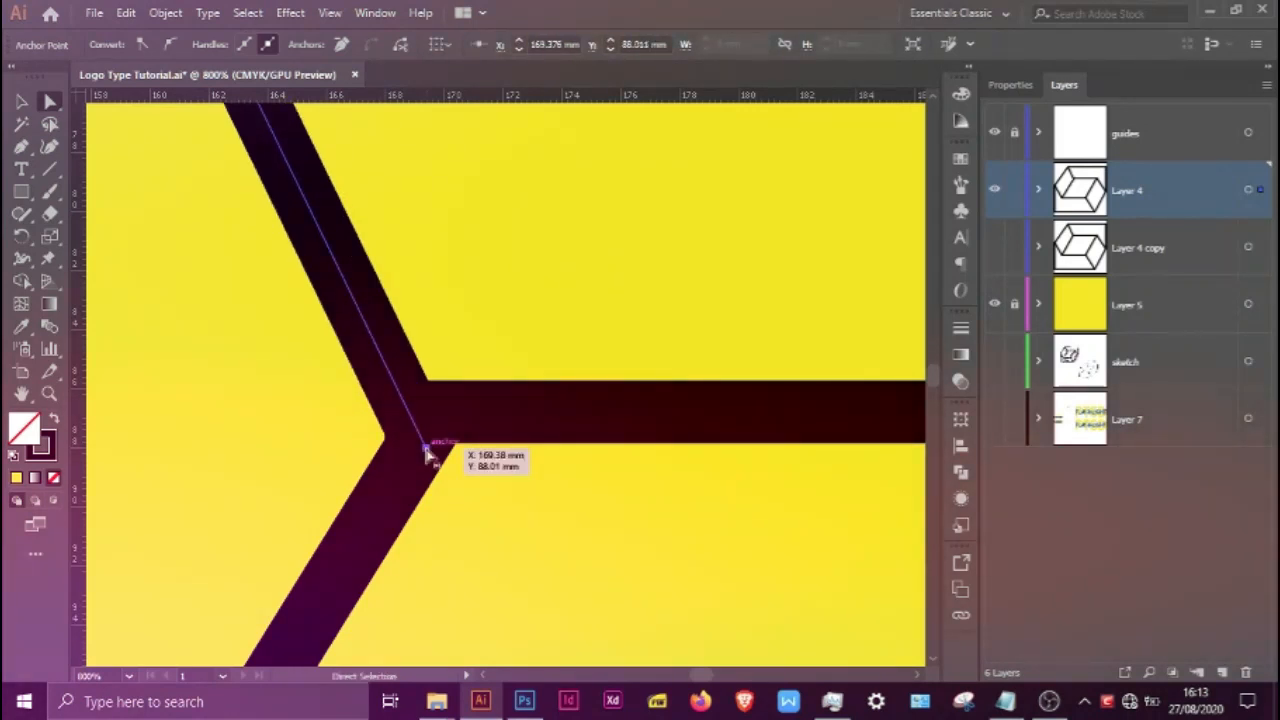
Move the left end of the upper inner horizontal line slightly right and down at the inner junction
scroll(428, 449, "down", 4)
left_click(443, 471)
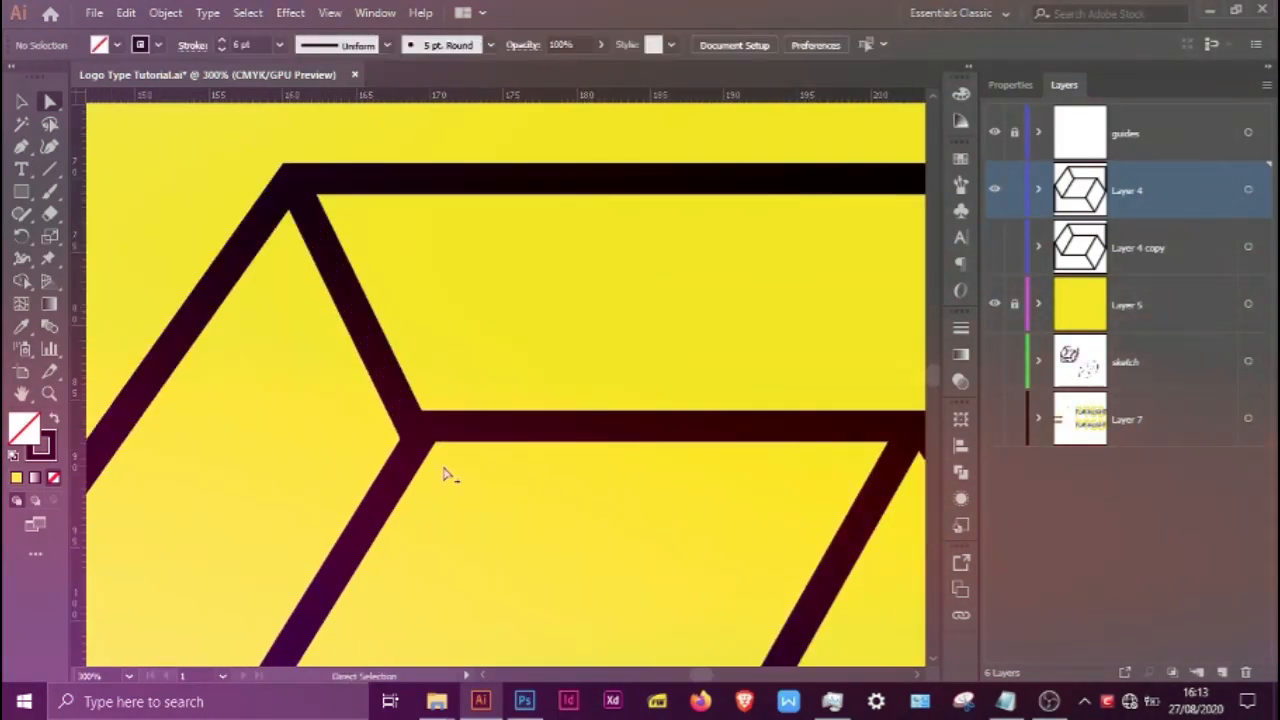
scroll(443, 471, "up", 5)
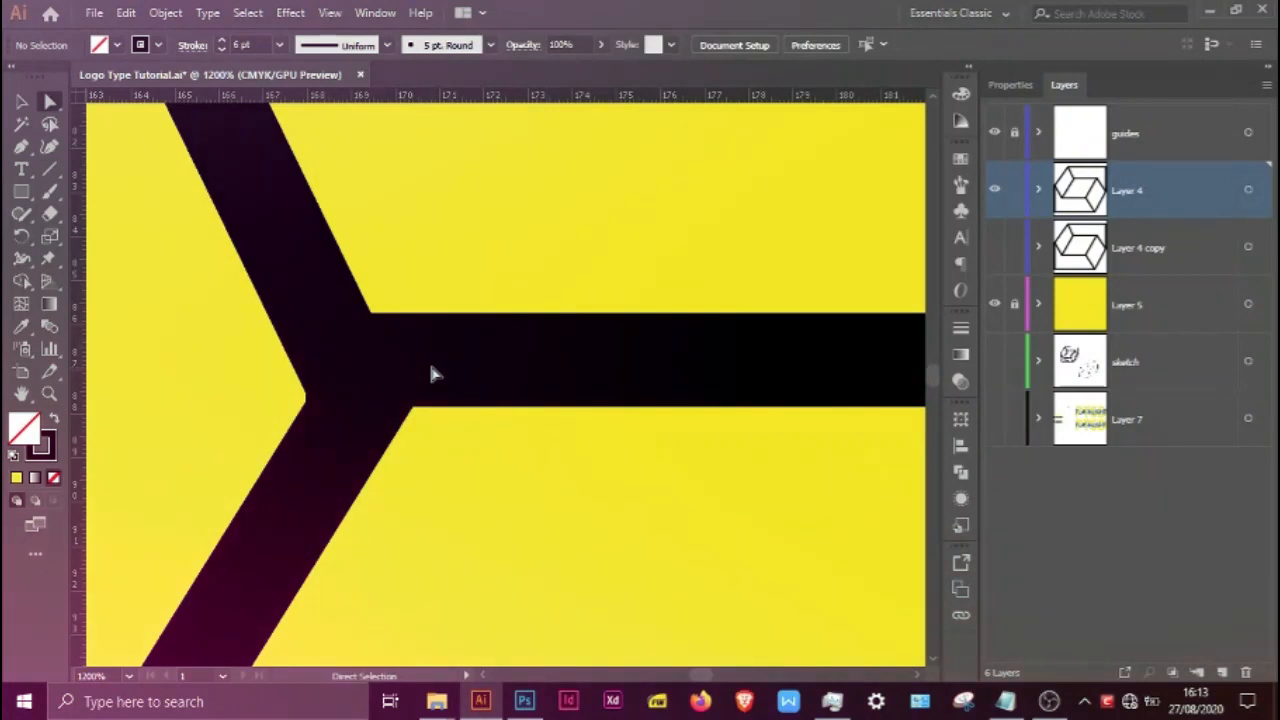
left_click(432, 374)
left_click_drag(308, 360, 357, 381)
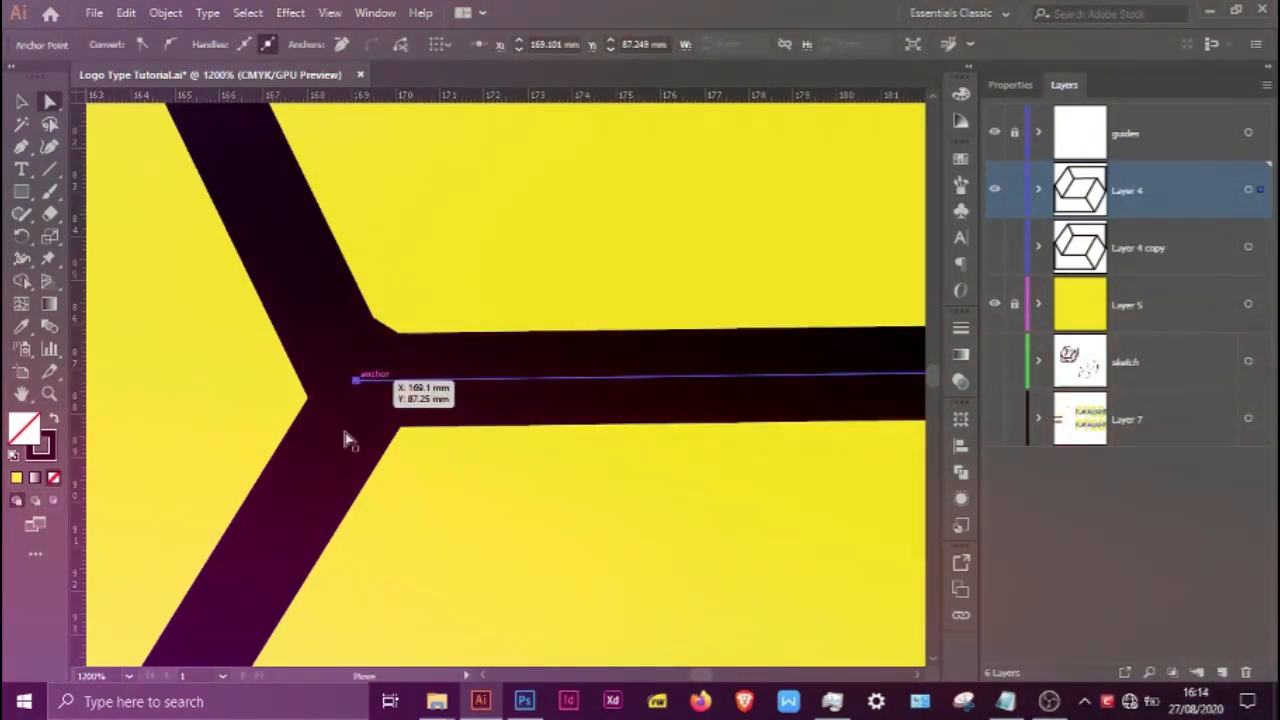
Move the upper end of the inner left diagonal up and right into the junction so its corner closes cleanly
left_click(343, 437)
left_click_drag(351, 428, 380, 366)
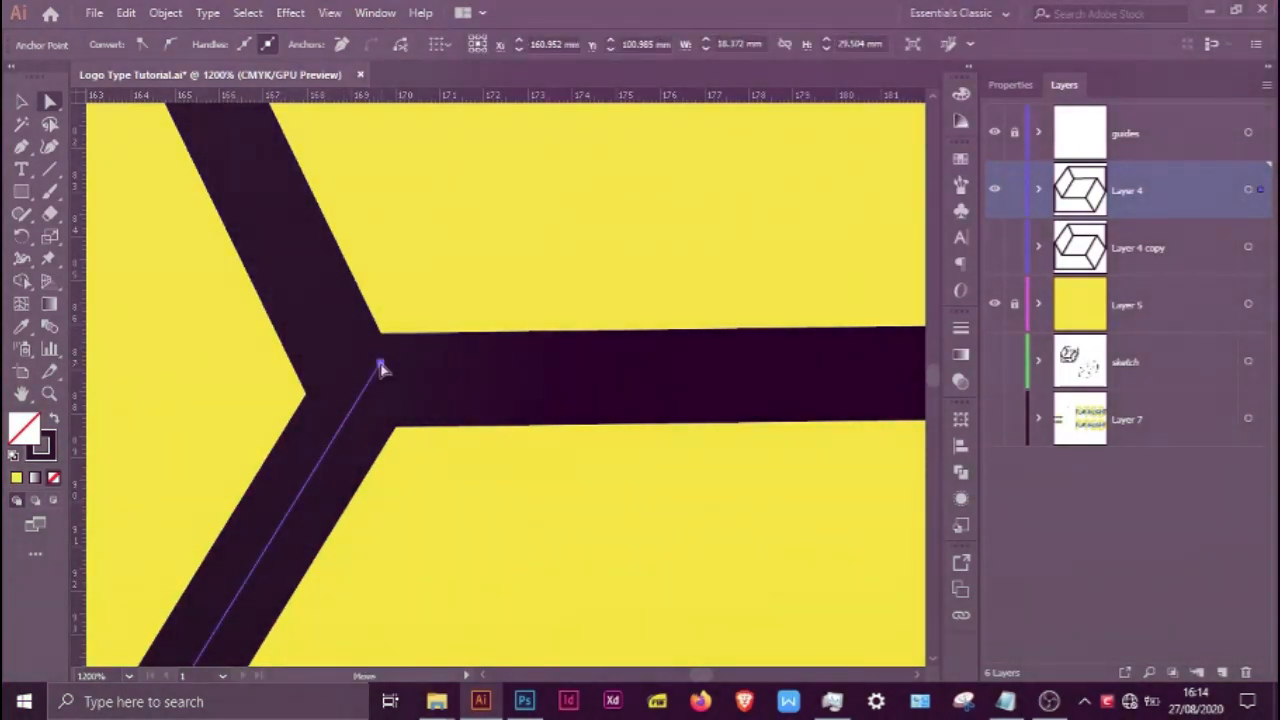
scroll(384, 366, "down", 3)
scroll(383, 368, "down", 3)
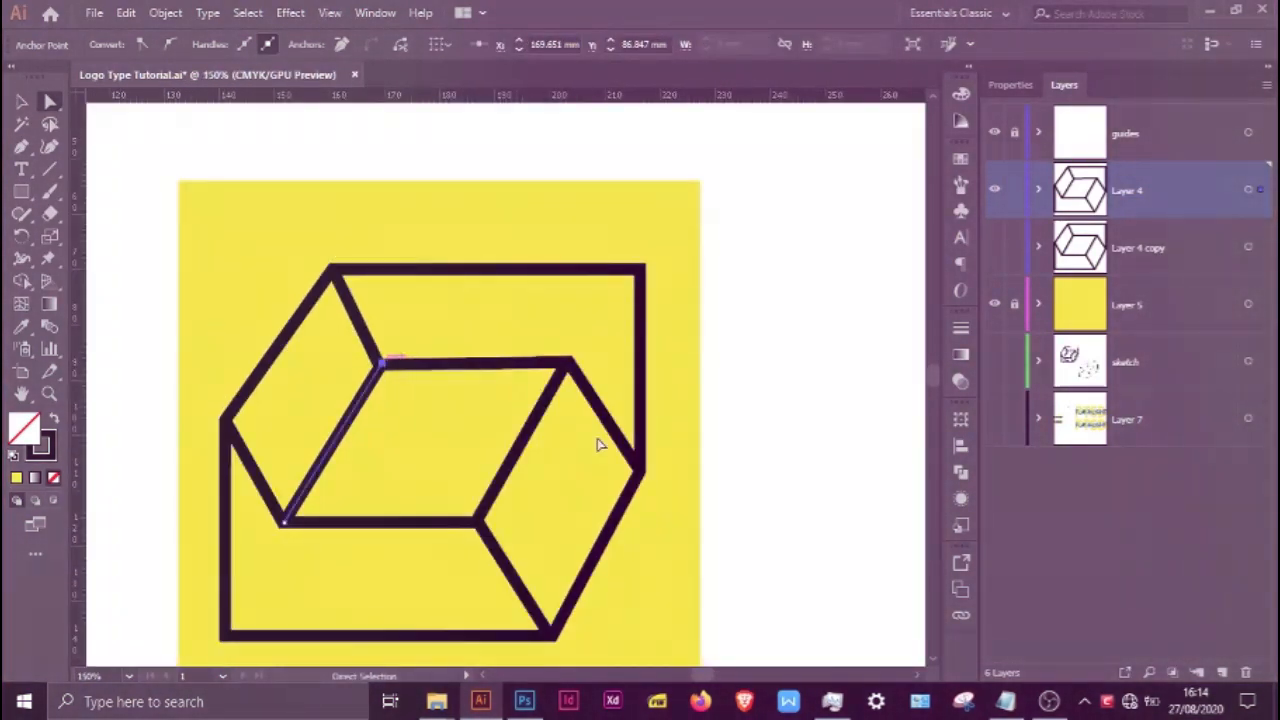
left_click(728, 366)
scroll(726, 367, "down", 2)
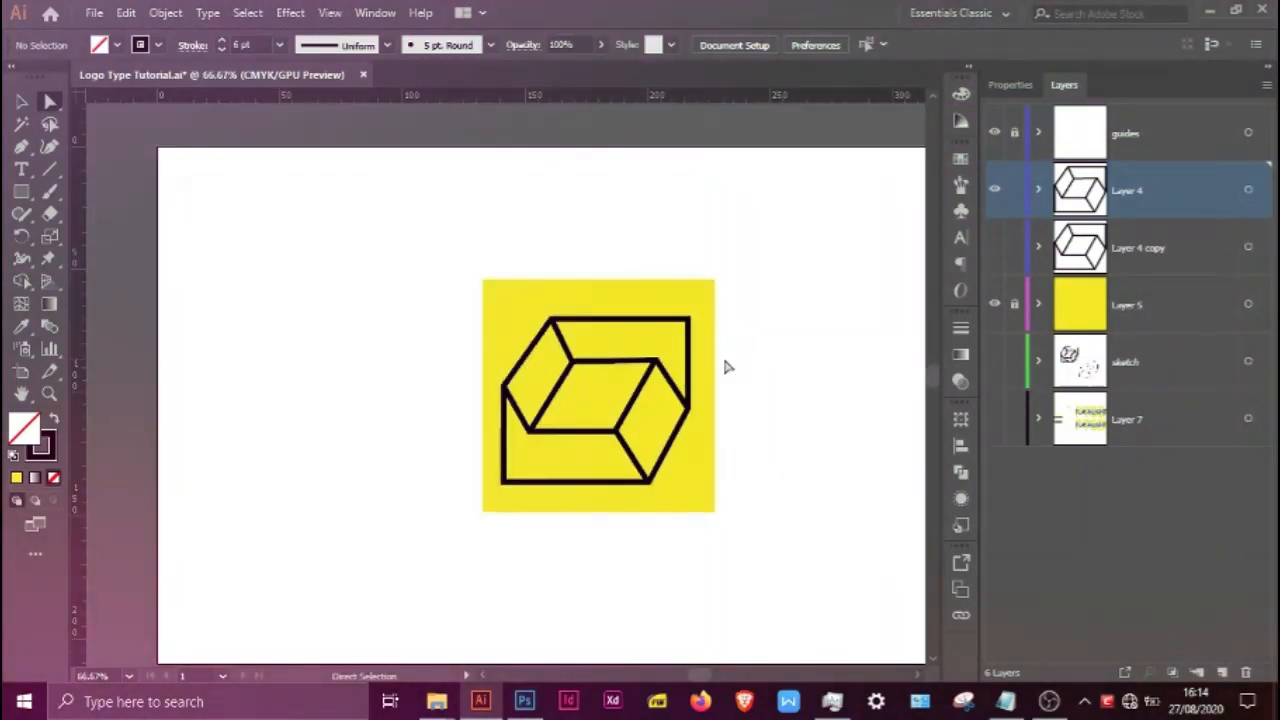
Save the logo file with the refined junction
scroll(722, 353, "up", 3)
left_click_drag(740, 349, 773, 379)
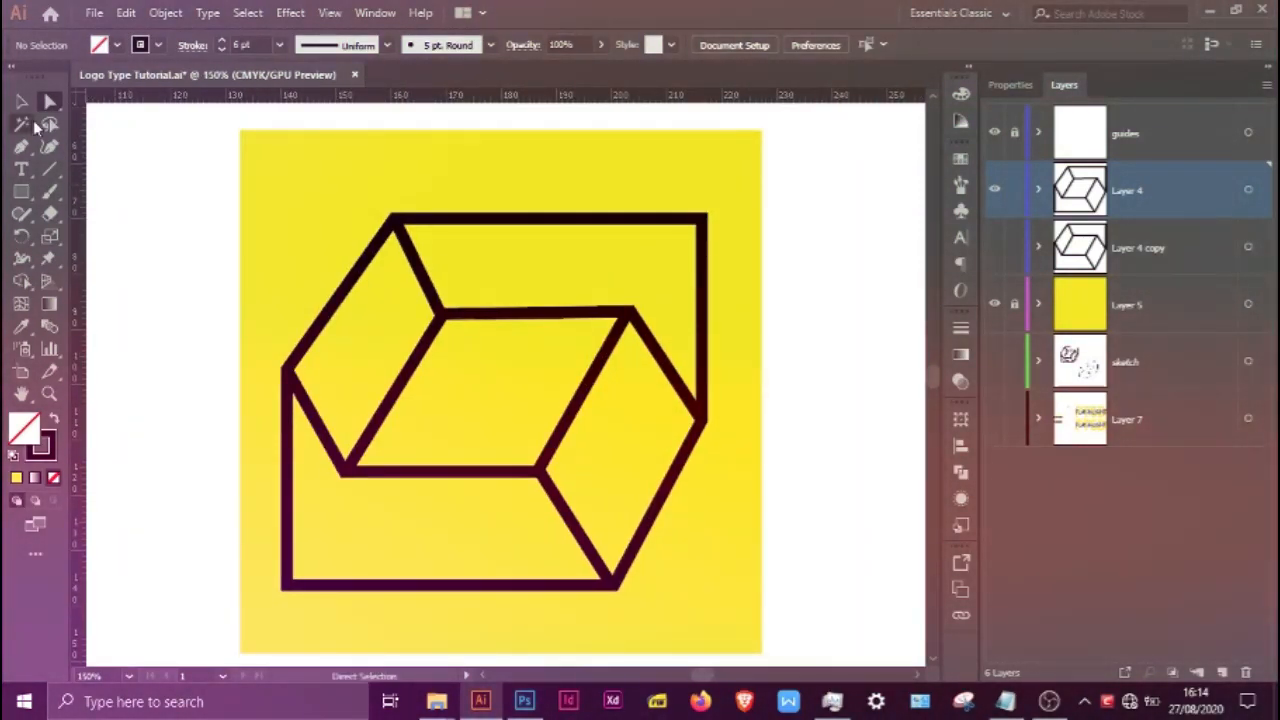
key("v")
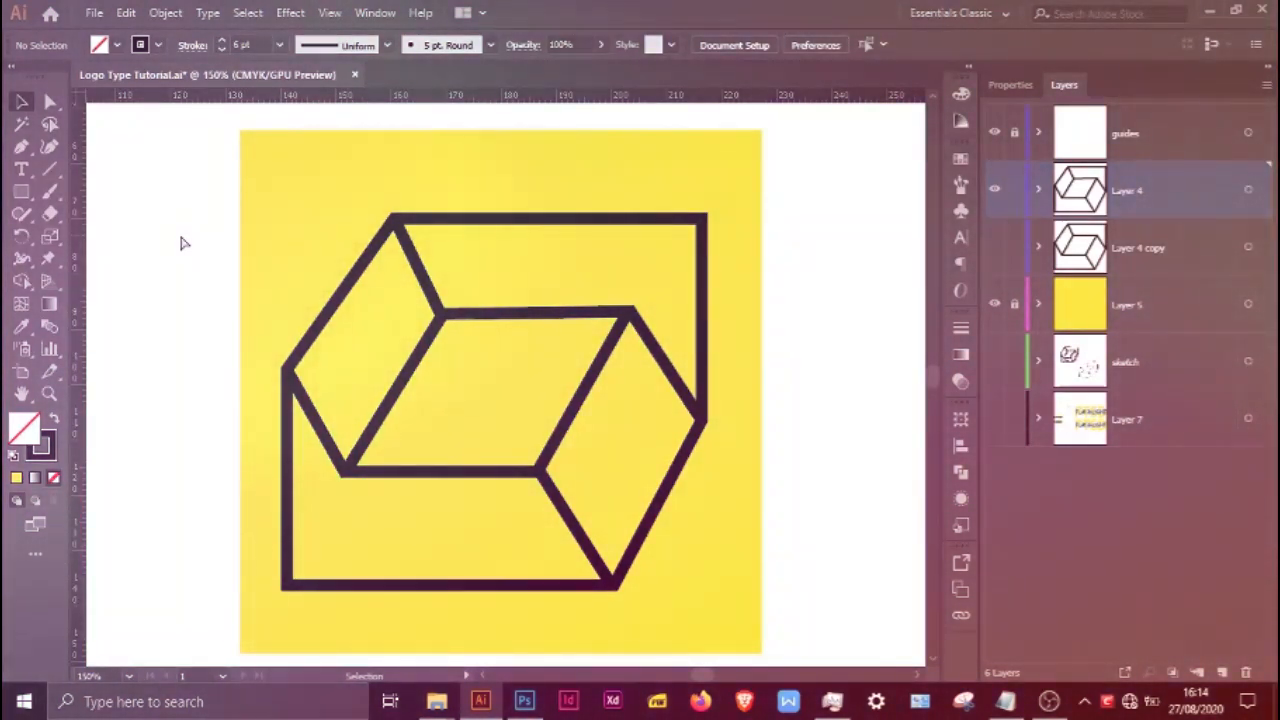
key("ctrl+s")
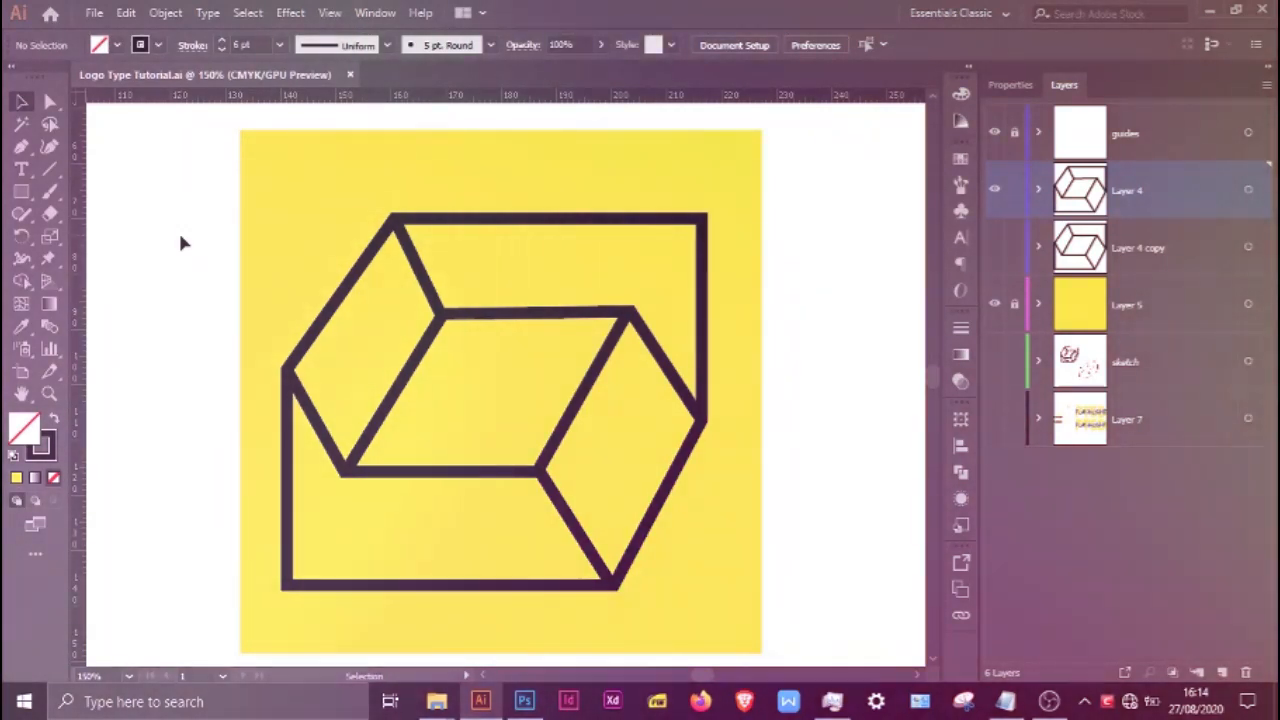
Delete the outdated hidden Layer 4 copy and make Layer 4 the active layer
scroll(198, 250, "down", 1)
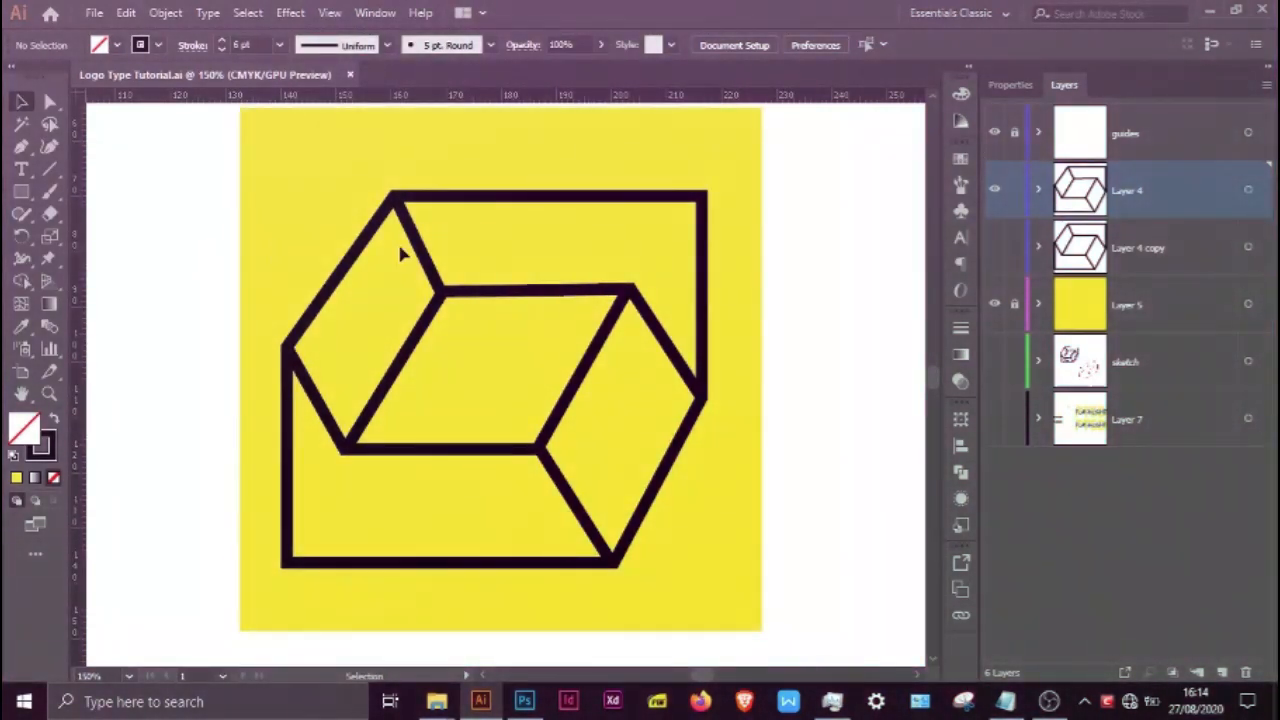
scroll(688, 263, "down", 1)
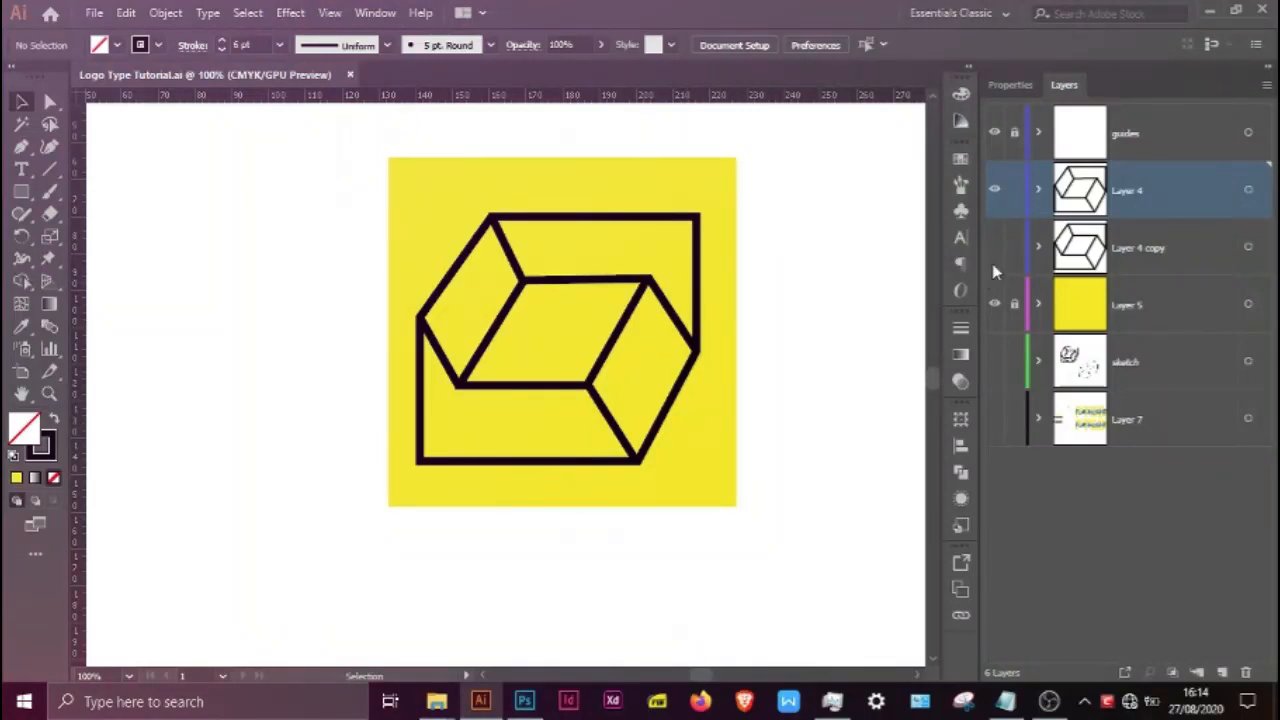
left_click(1132, 264)
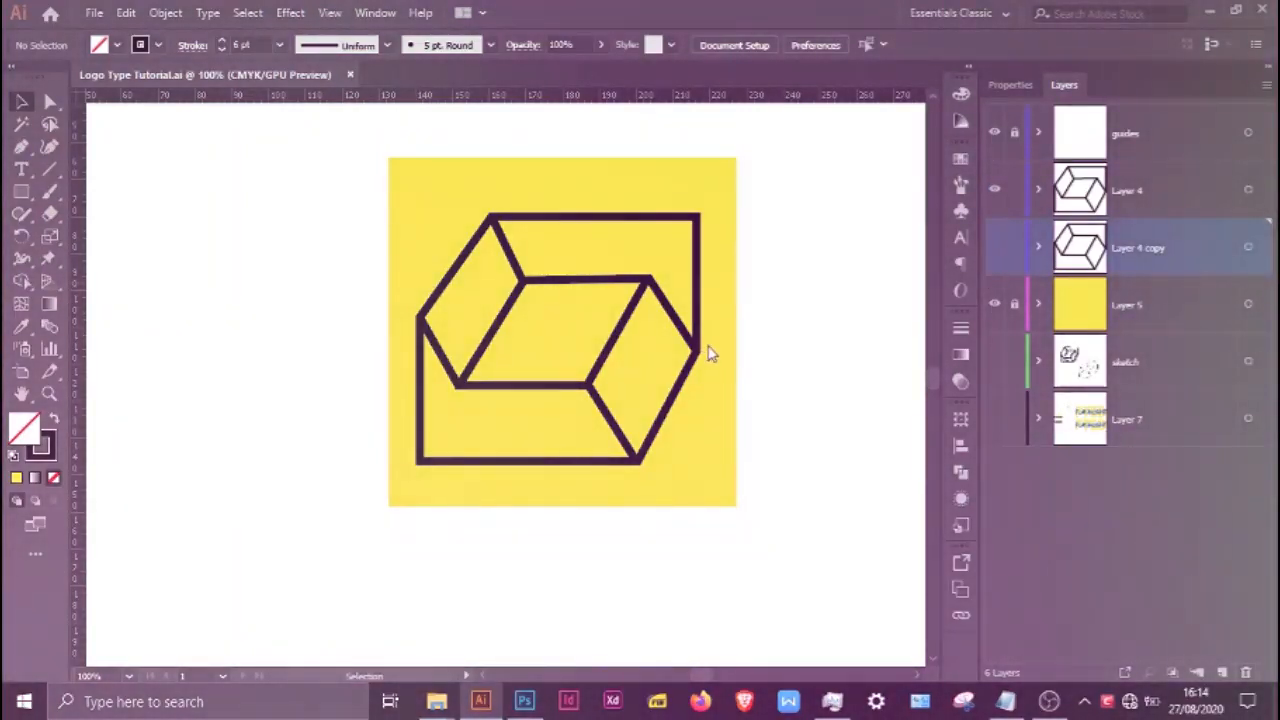
left_click(686, 377)
left_click(1132, 204)
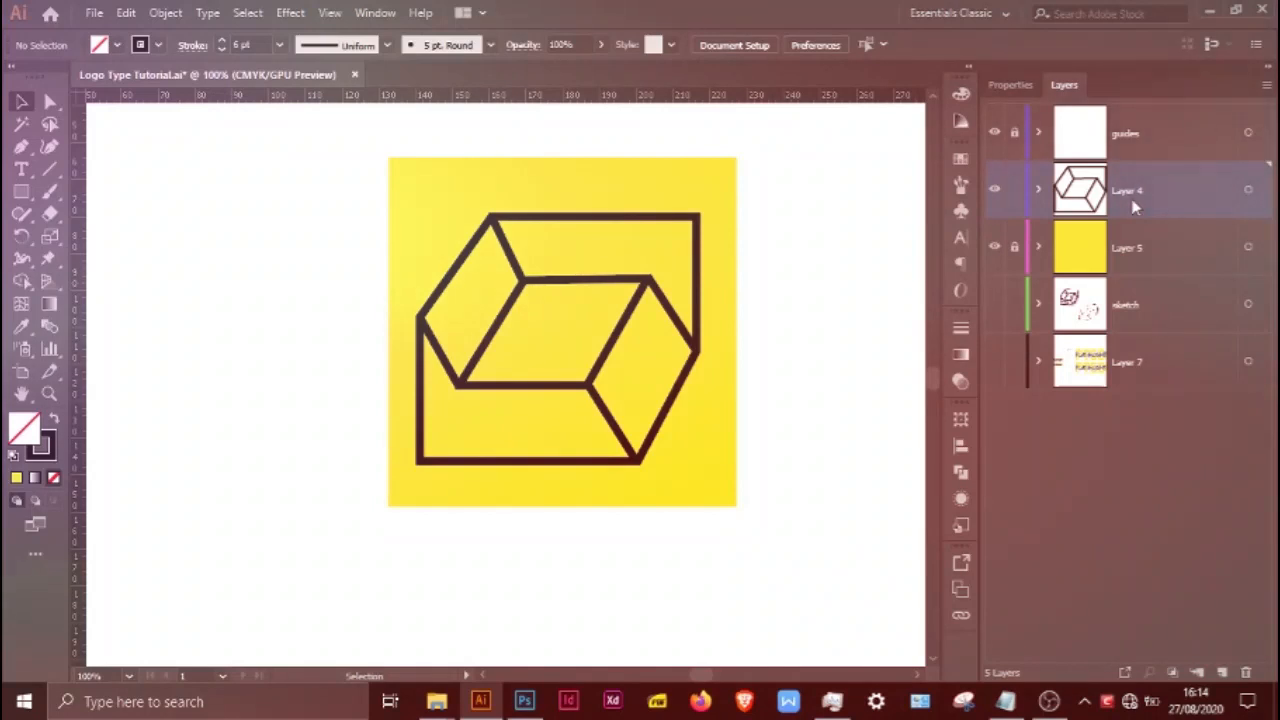
Duplicate the refined Layer 4 directly below it, hide the copy as a backup, and save the file
left_click(1135, 210, "alt")
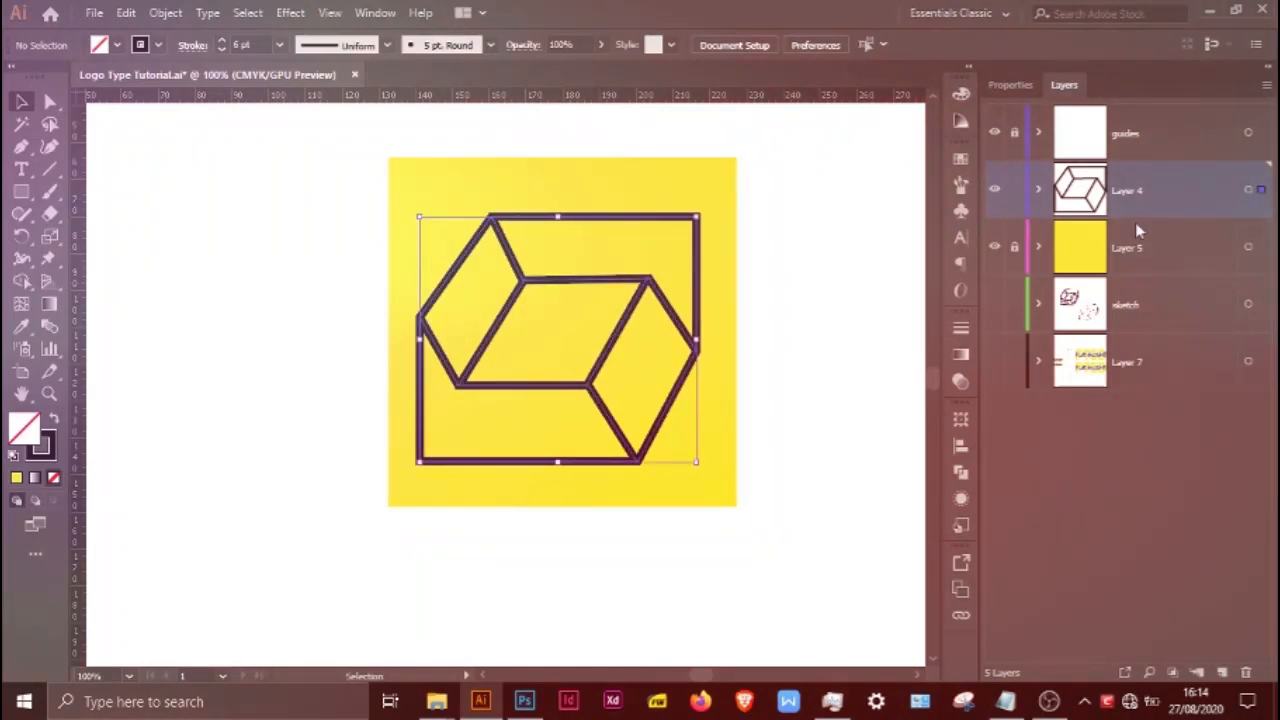
left_click_drag(1135, 203, 1038, 250)
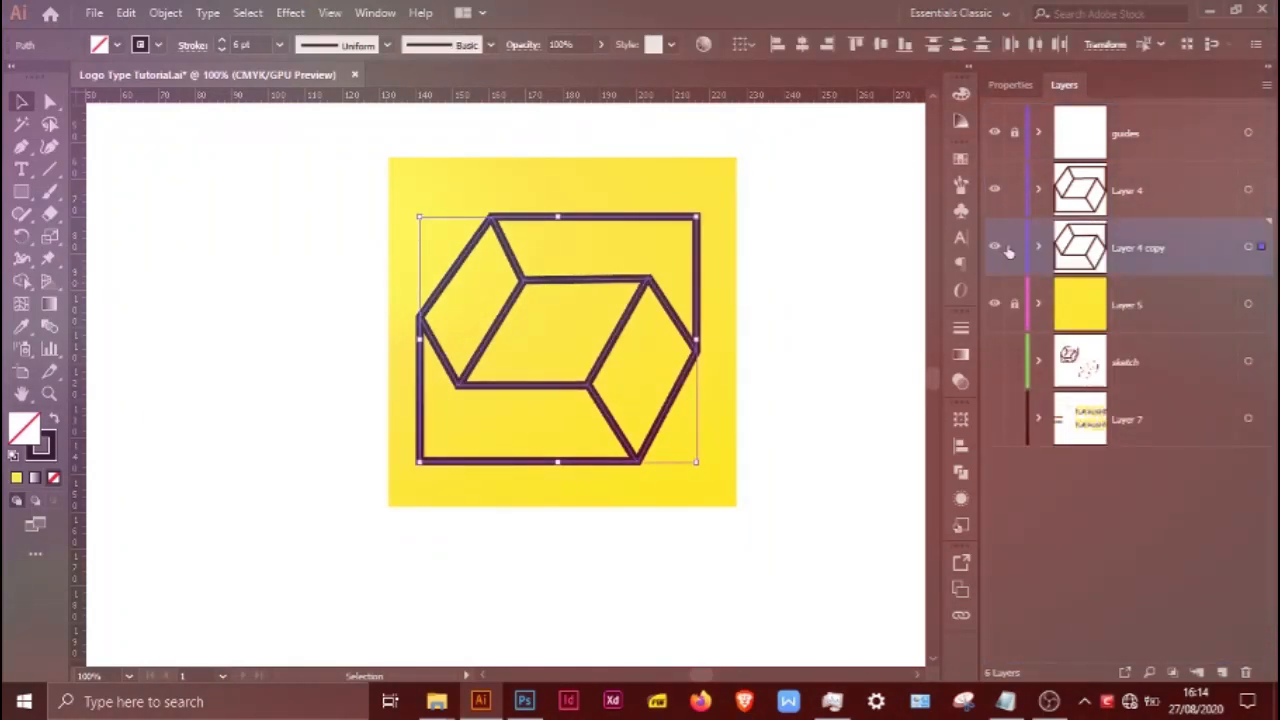
left_click(997, 255)
left_click(537, 323)
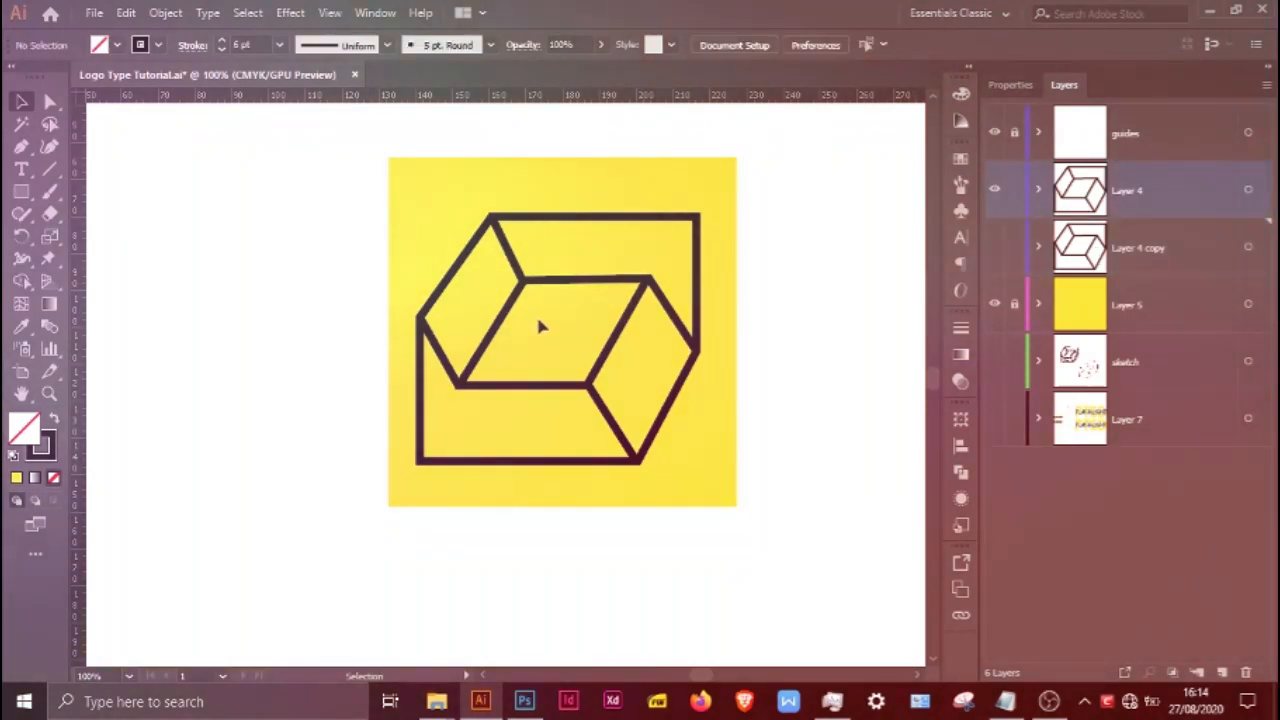
key("a")
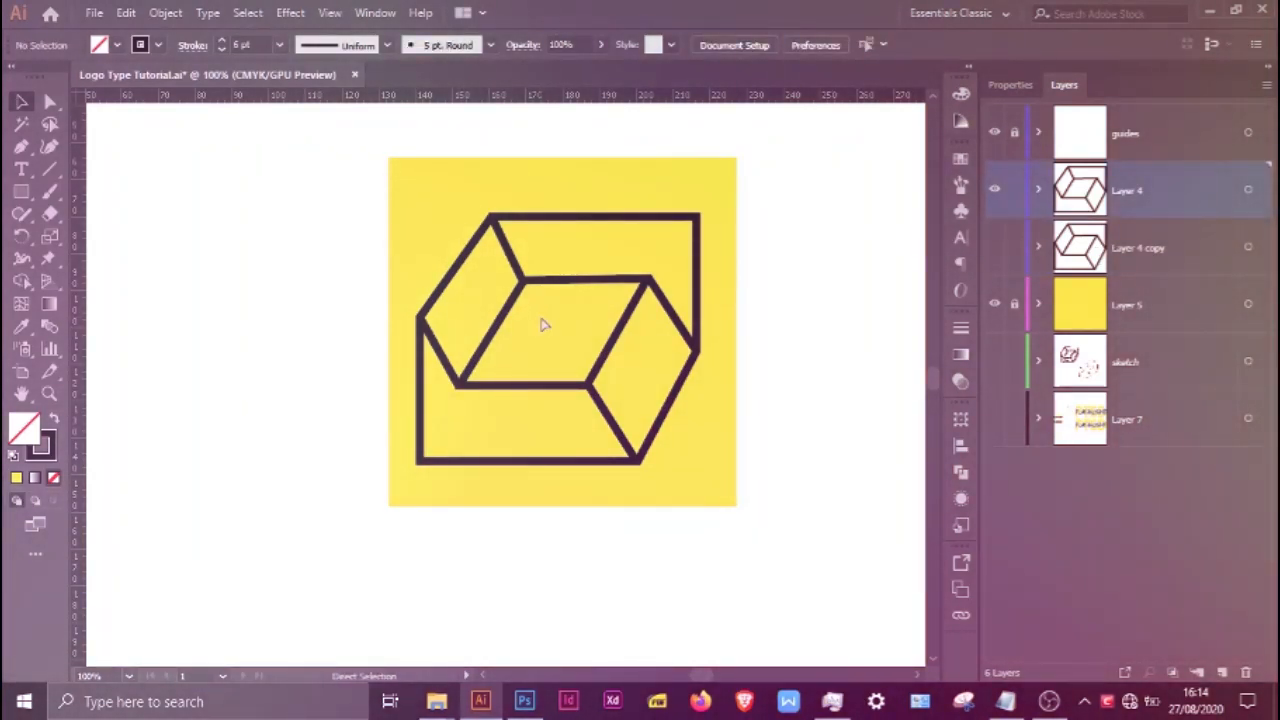
key("v")
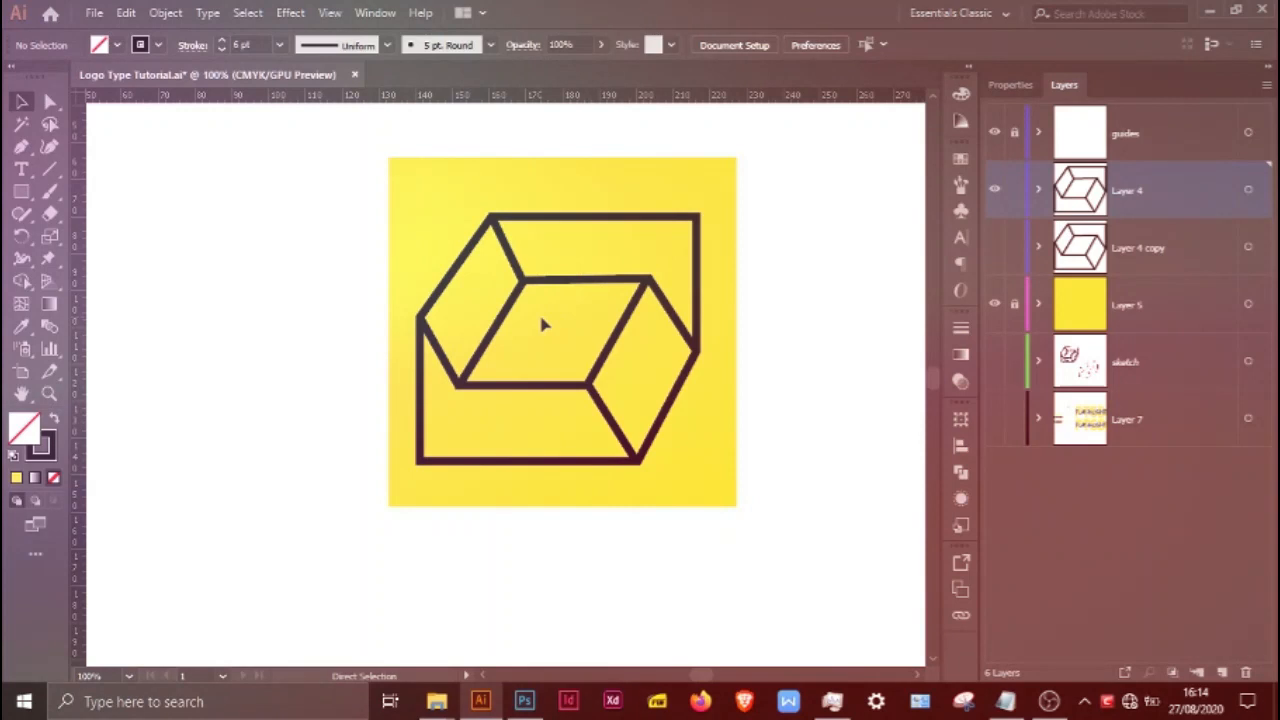
Select the entire chair drawing on Layer 4 and expand its strokes into filled shapes
key("ctrl+equal")
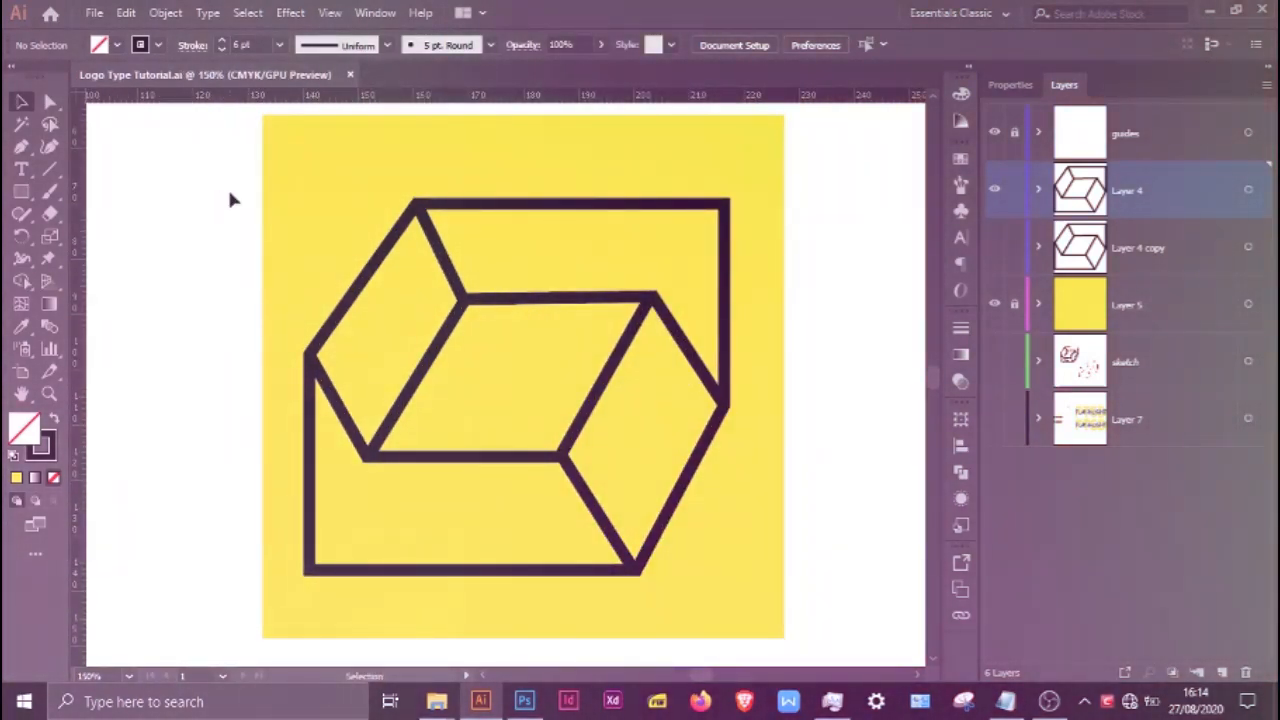
left_click_drag(297, 194, 783, 592)
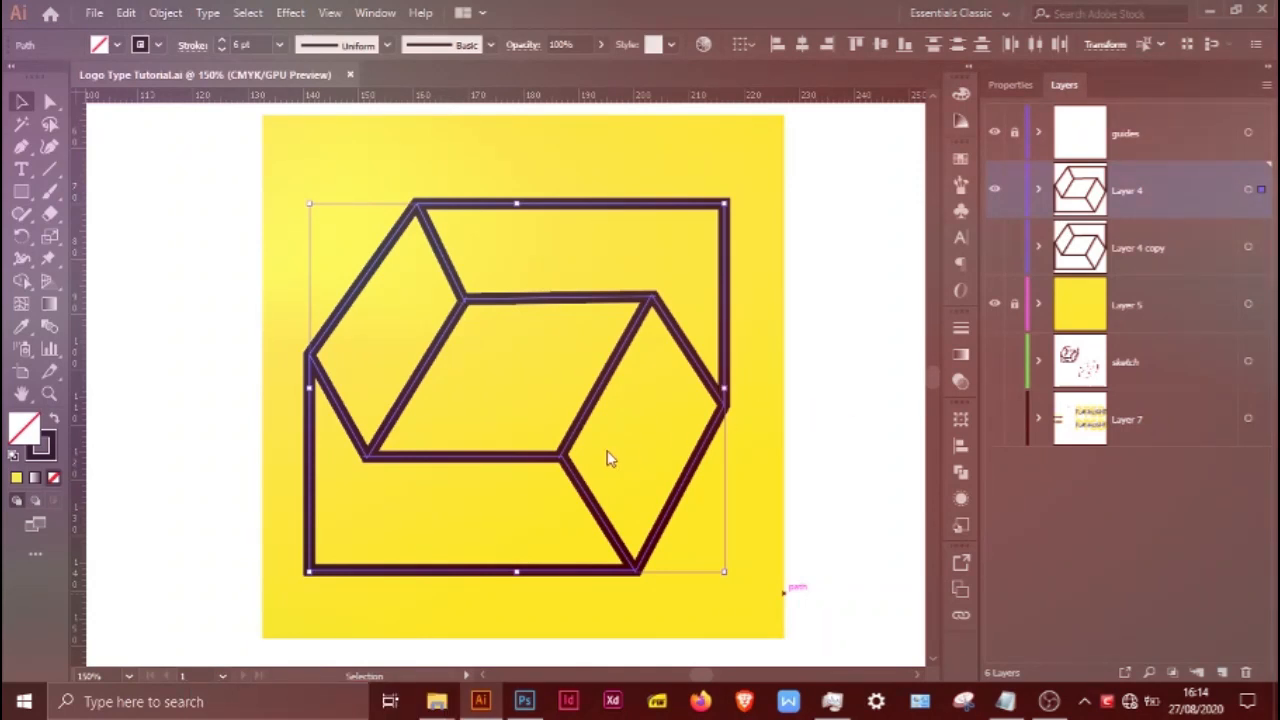
left_click(397, 404)
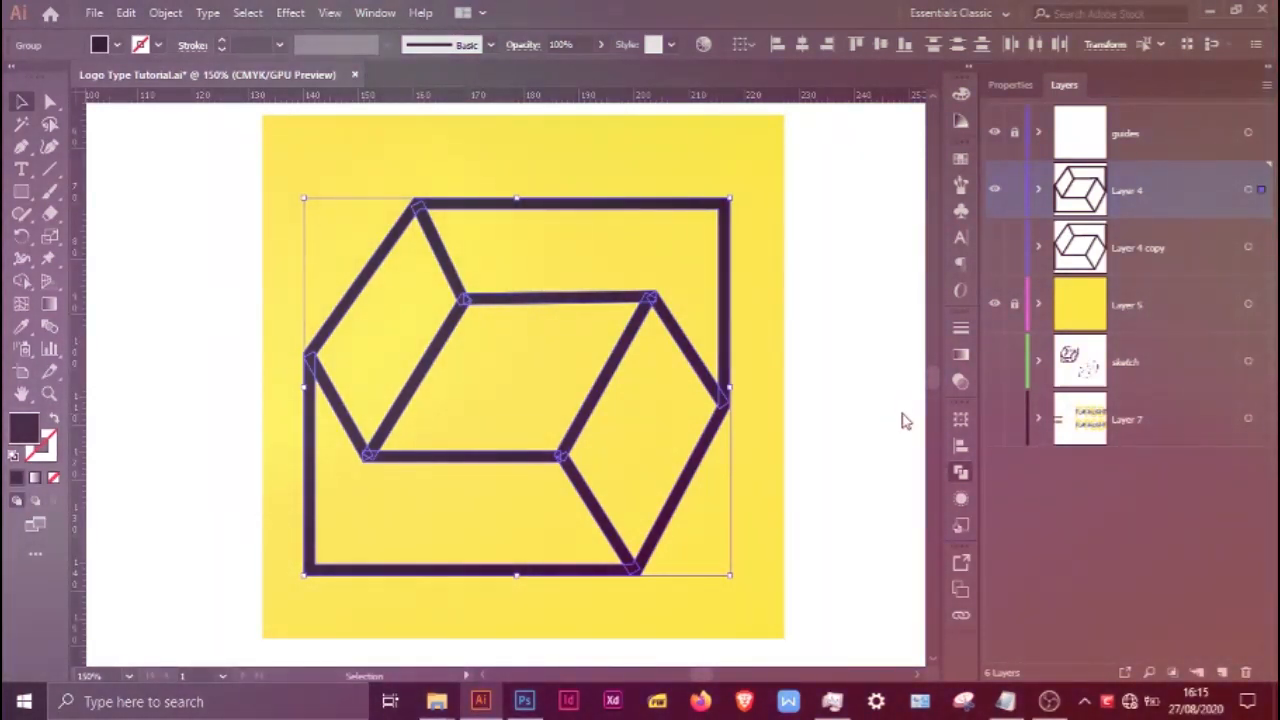
Merge the overlapping pieces at the drawing's leftmost corner with the Shape Builder tool
left_click(15, 287)
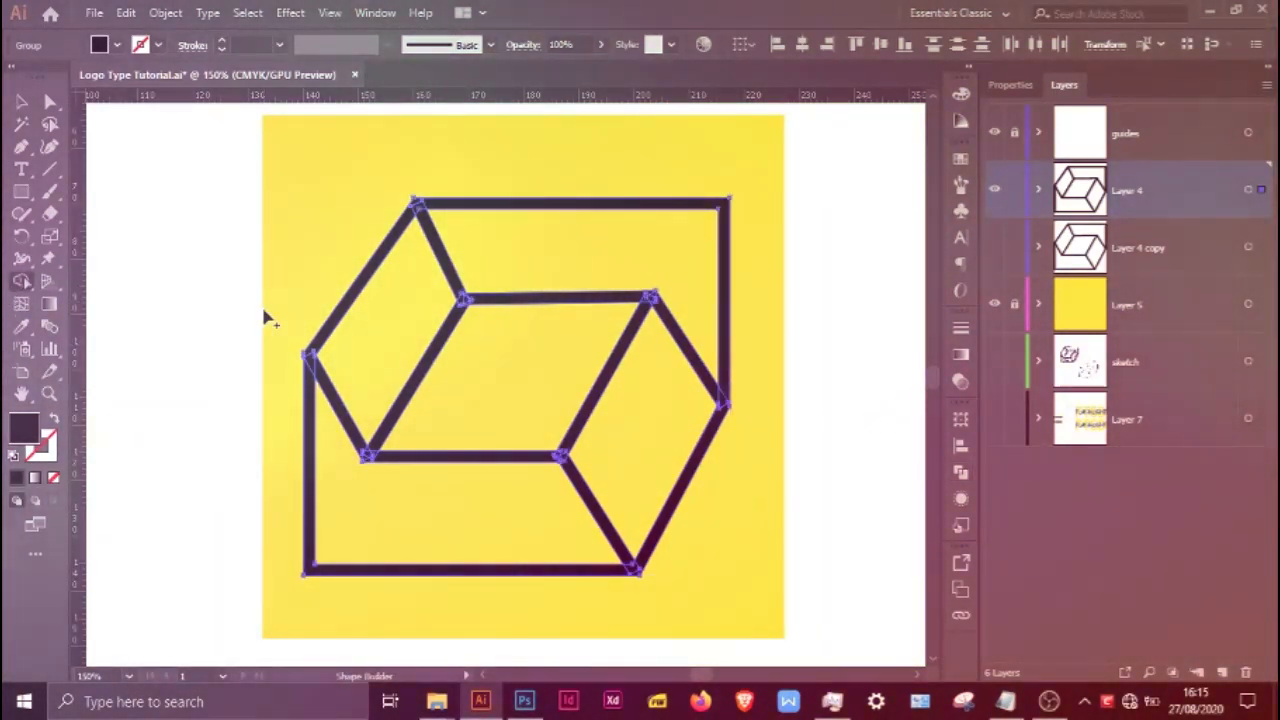
scroll(306, 352, "up", 2)
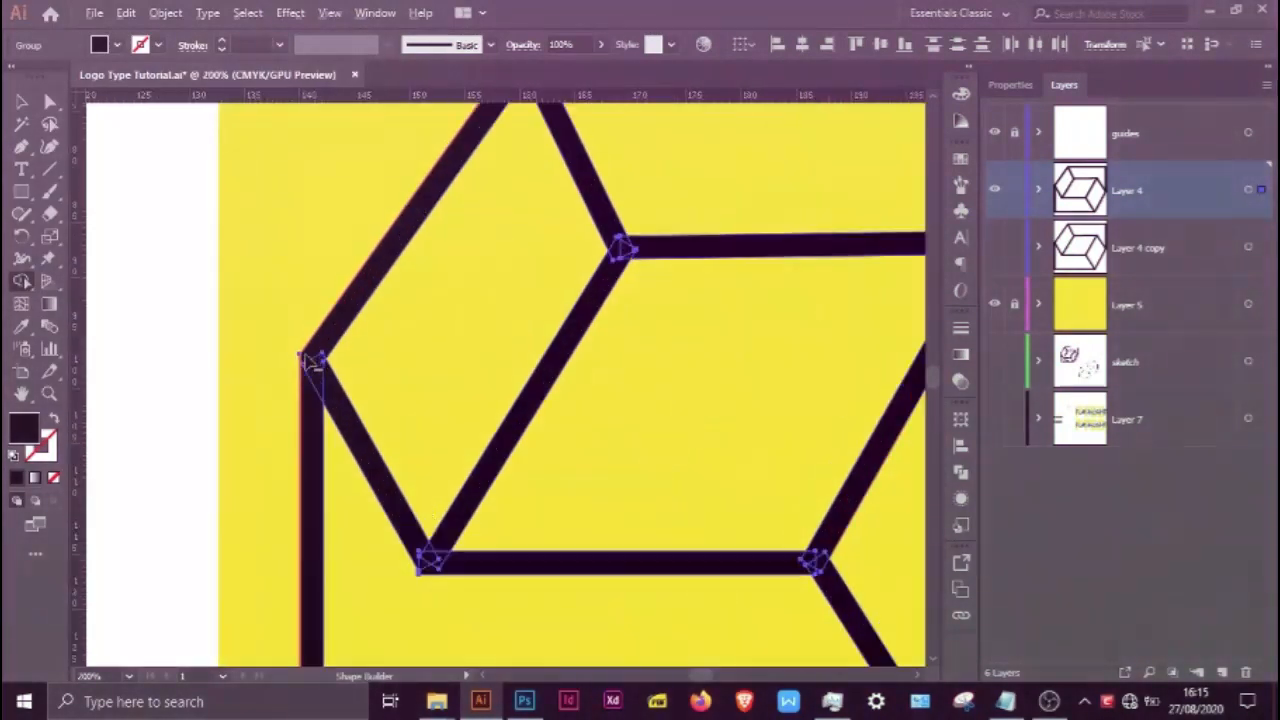
scroll(340, 452, "up", 2)
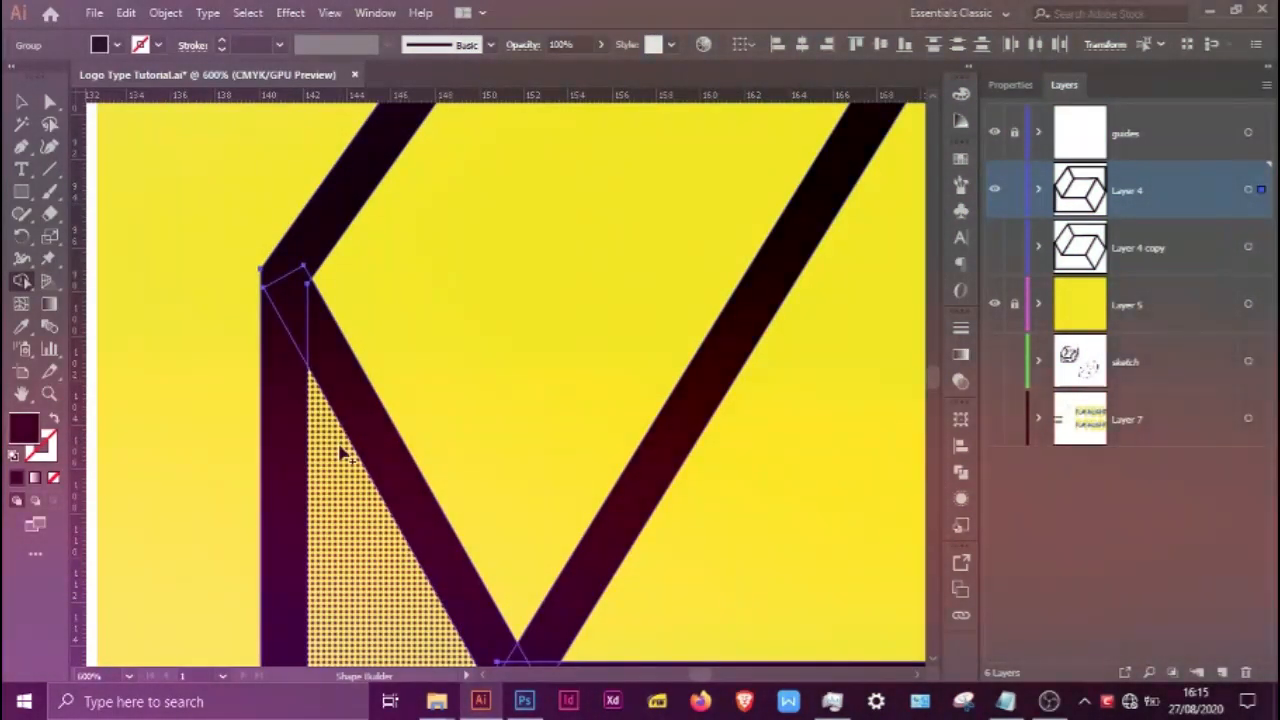
left_click(312, 298)
left_click(297, 291)
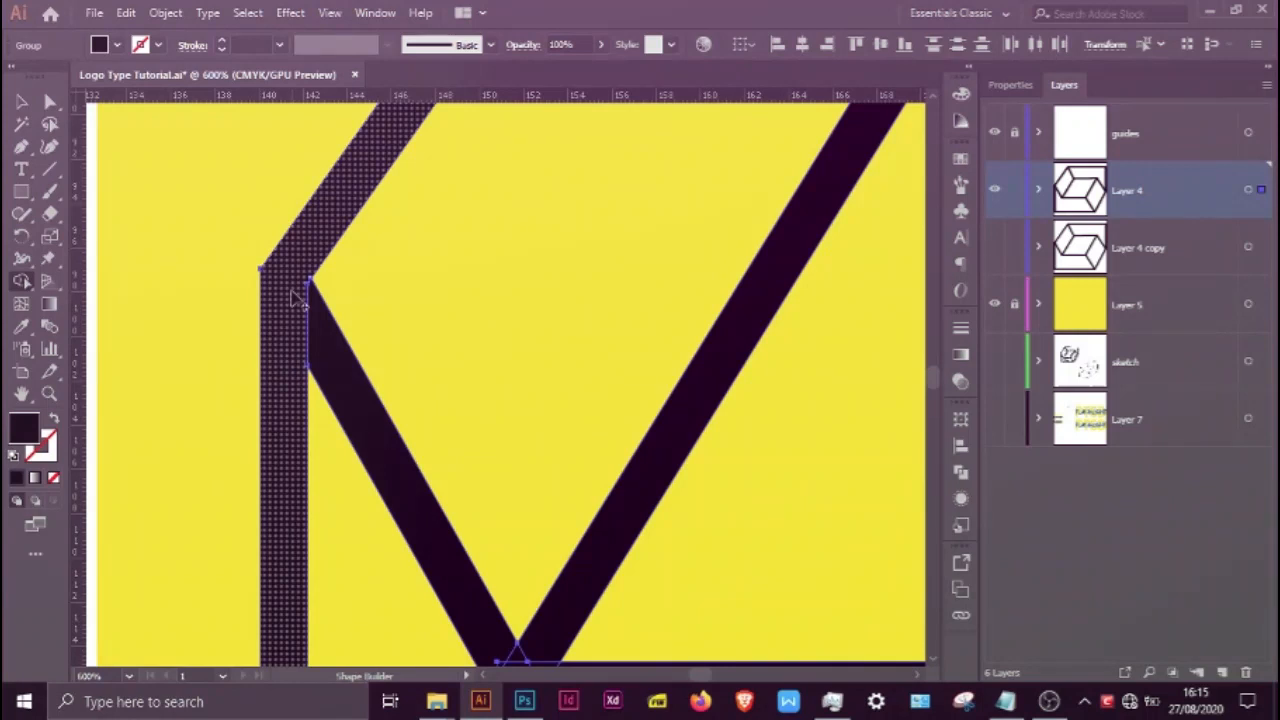
Merge the overlapping pieces where the two diagonals meet the left end of the lower inner horizontal line
scroll(295, 297, "down", 3)
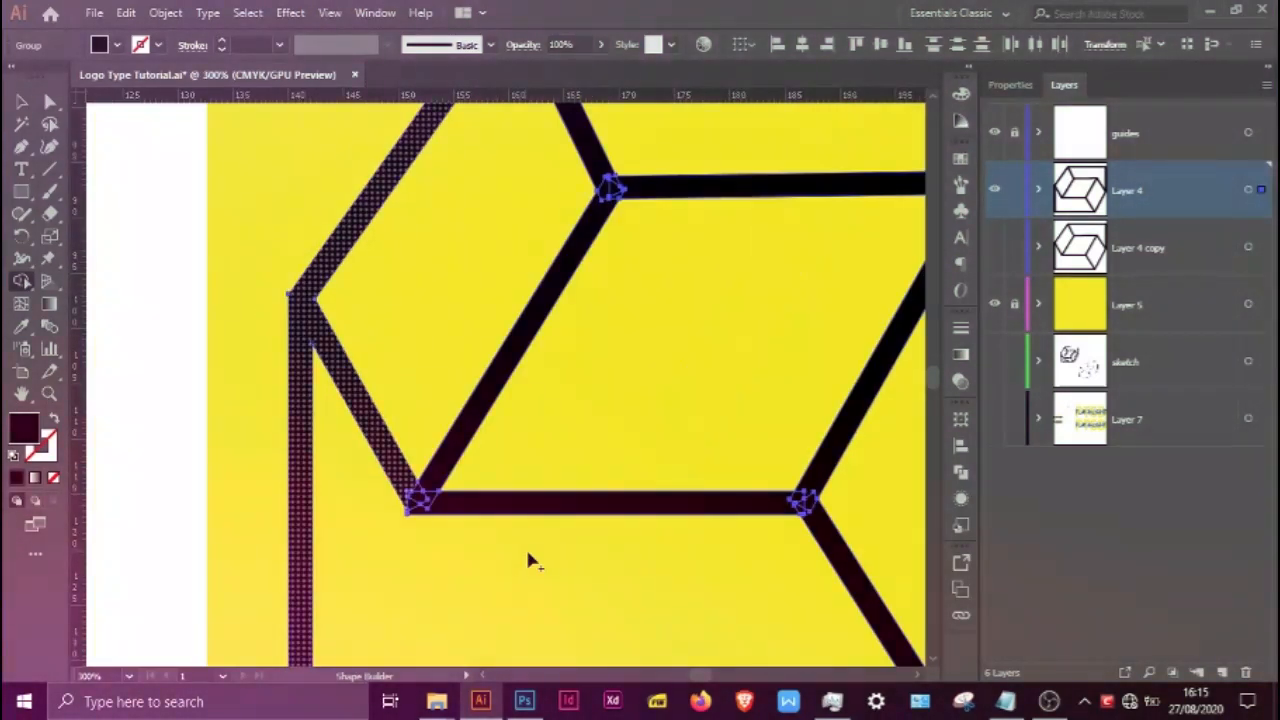
scroll(418, 540, "up", 8)
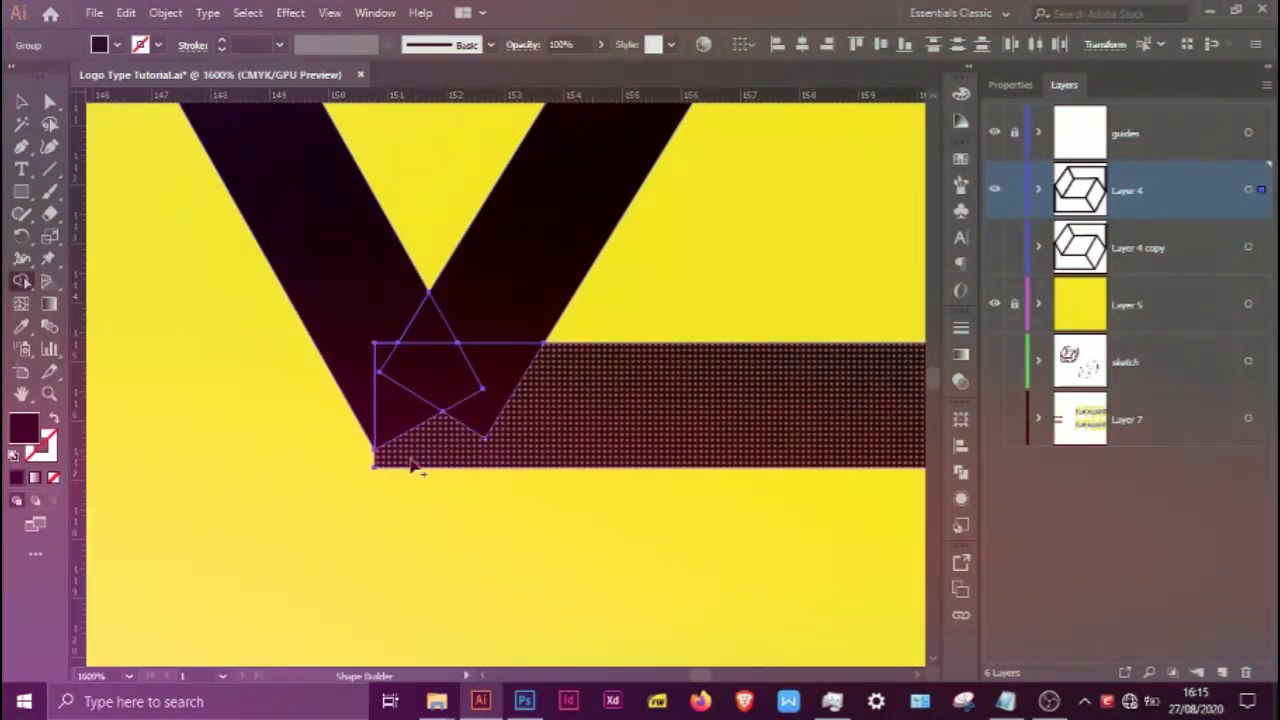
mouse_move(378, 332)
left_mouse_down()
mouse_move(385, 353)
mouse_move(414, 346)
mouse_move(486, 366)
mouse_move(486, 320)
left_mouse_up()
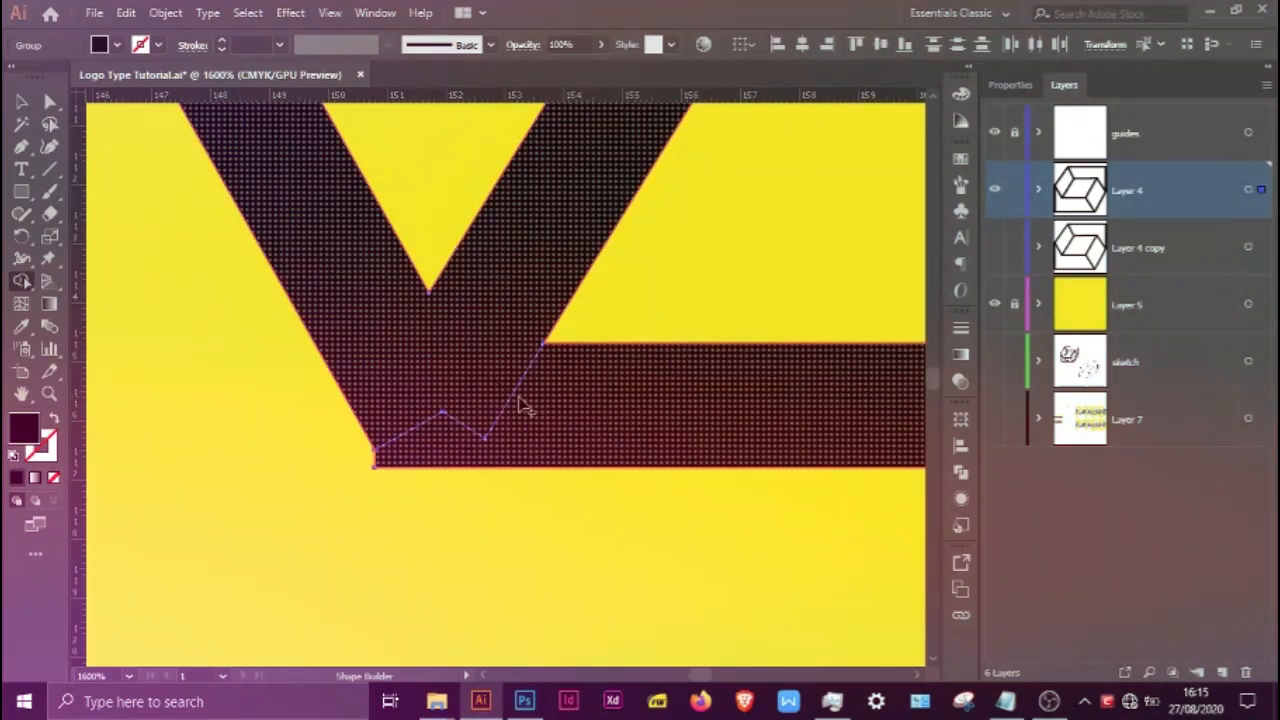
left_click_drag(407, 388, 388, 380)
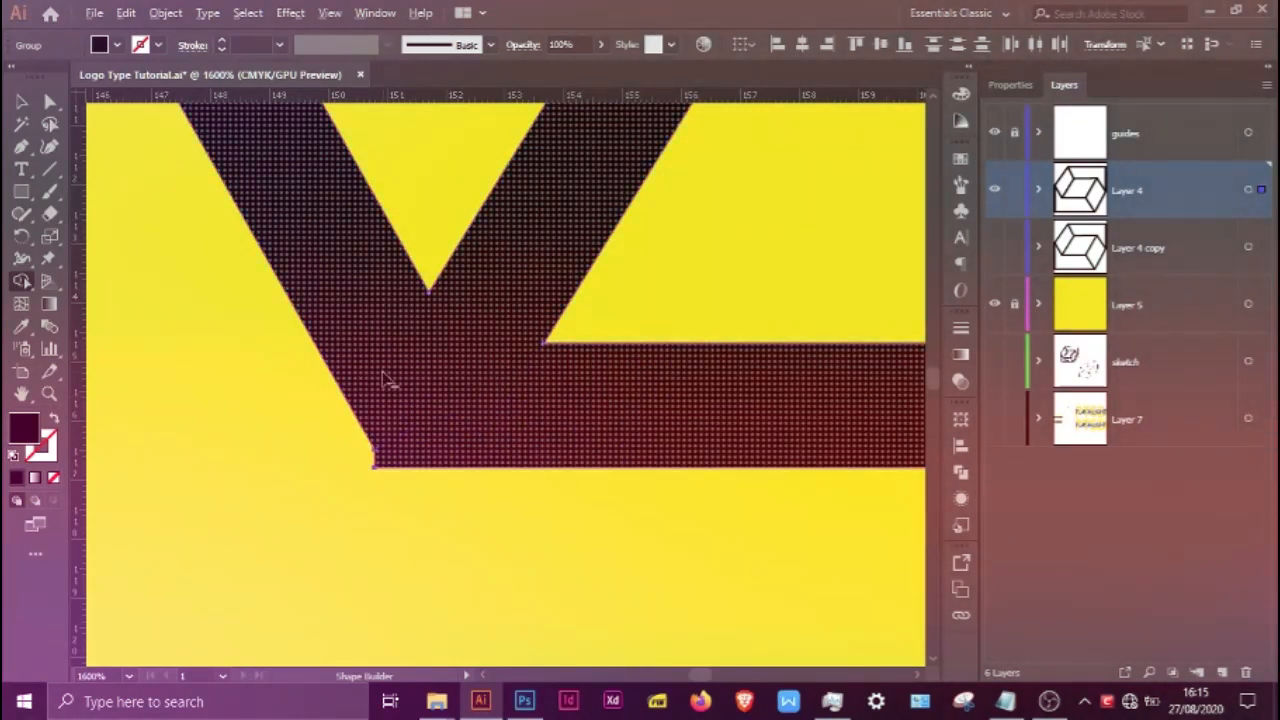
Merge the overlapping pieces at the right end of the lower inner horizontal line with the Shape Builder tool
scroll(386, 377, "down", 3)
scroll(386, 377, "down", 3)
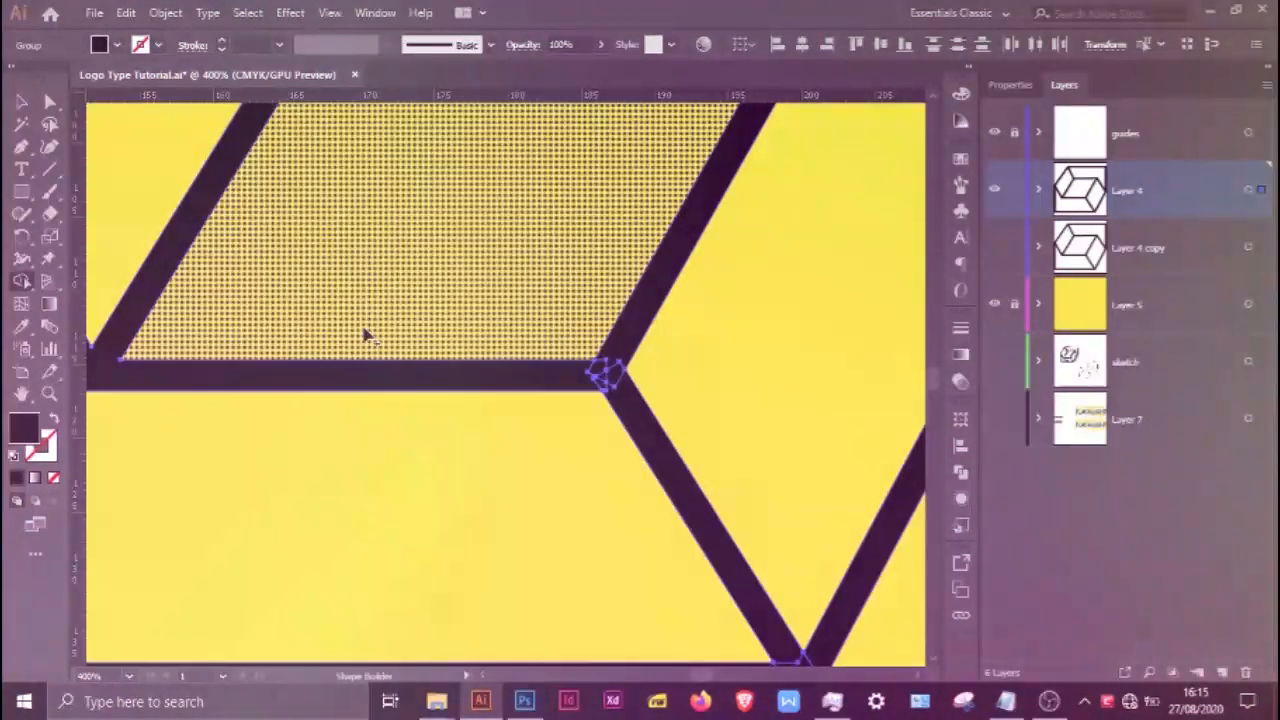
scroll(604, 377, "up", 4)
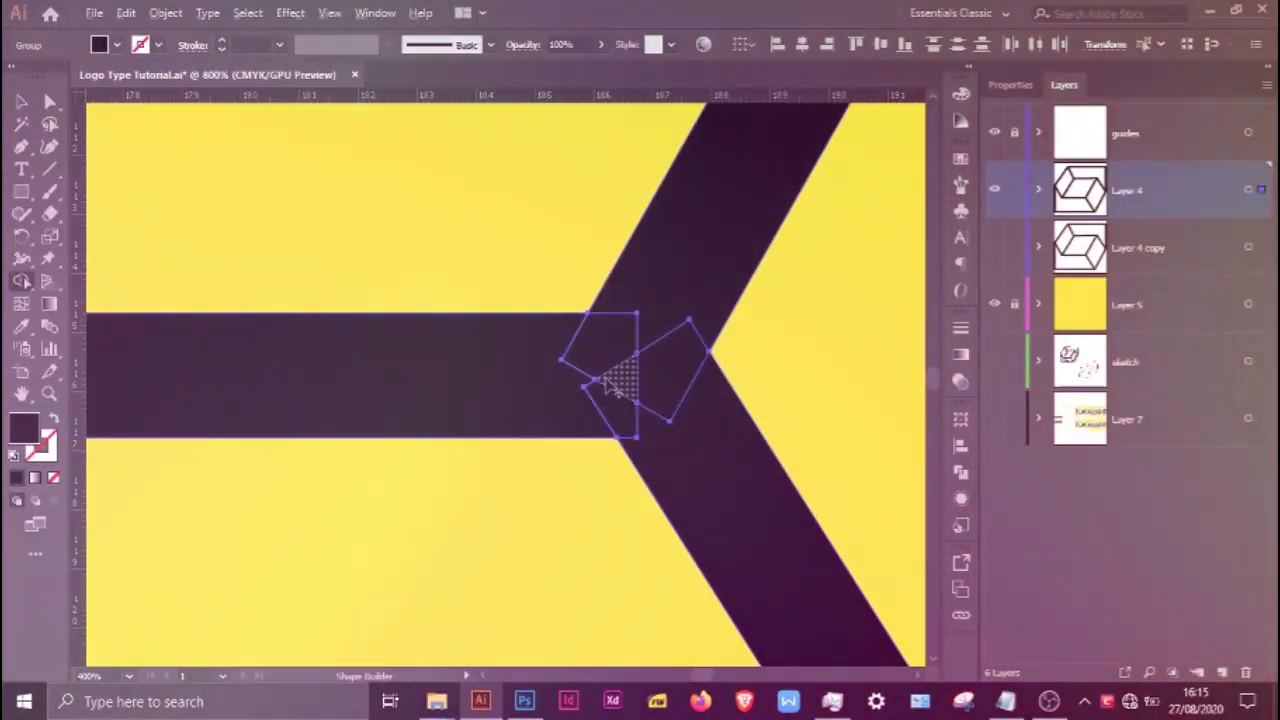
mouse_move(522, 368)
left_mouse_down()
mouse_move(665, 370)
mouse_move(635, 405)
left_mouse_up()
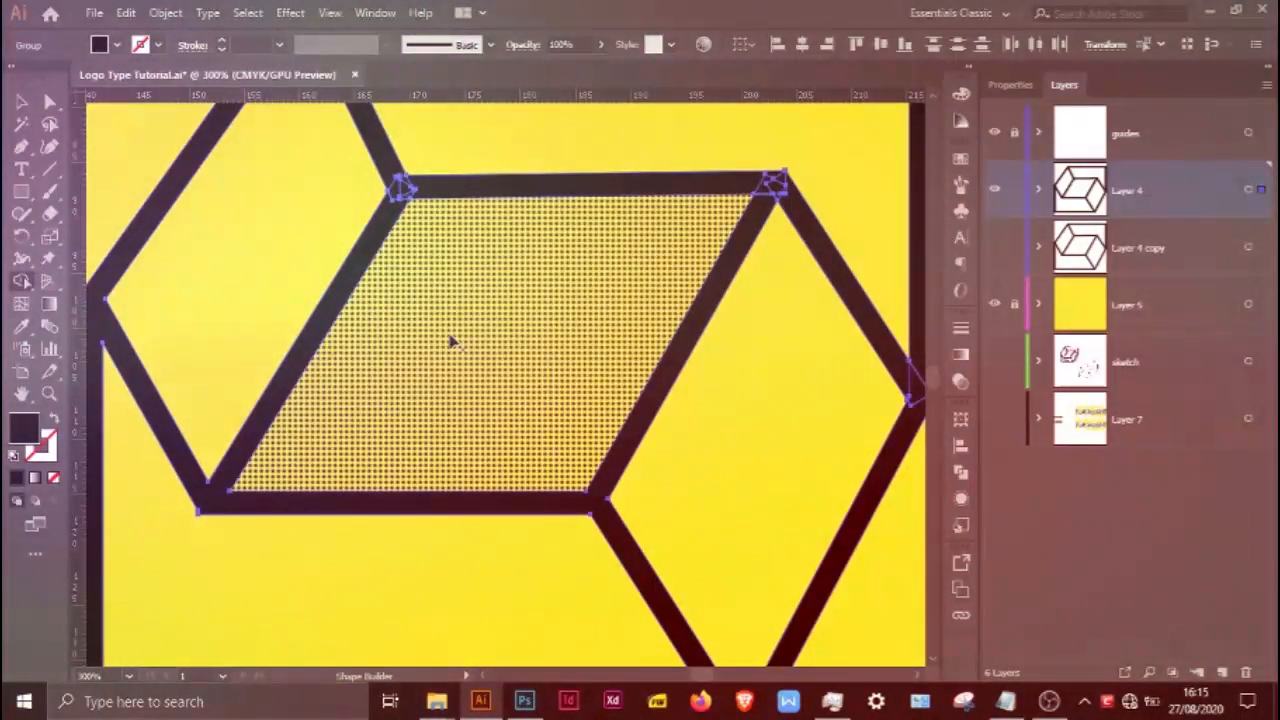
Unite the whole expanded drawing into one compound path with the Pathfinder
key("v")
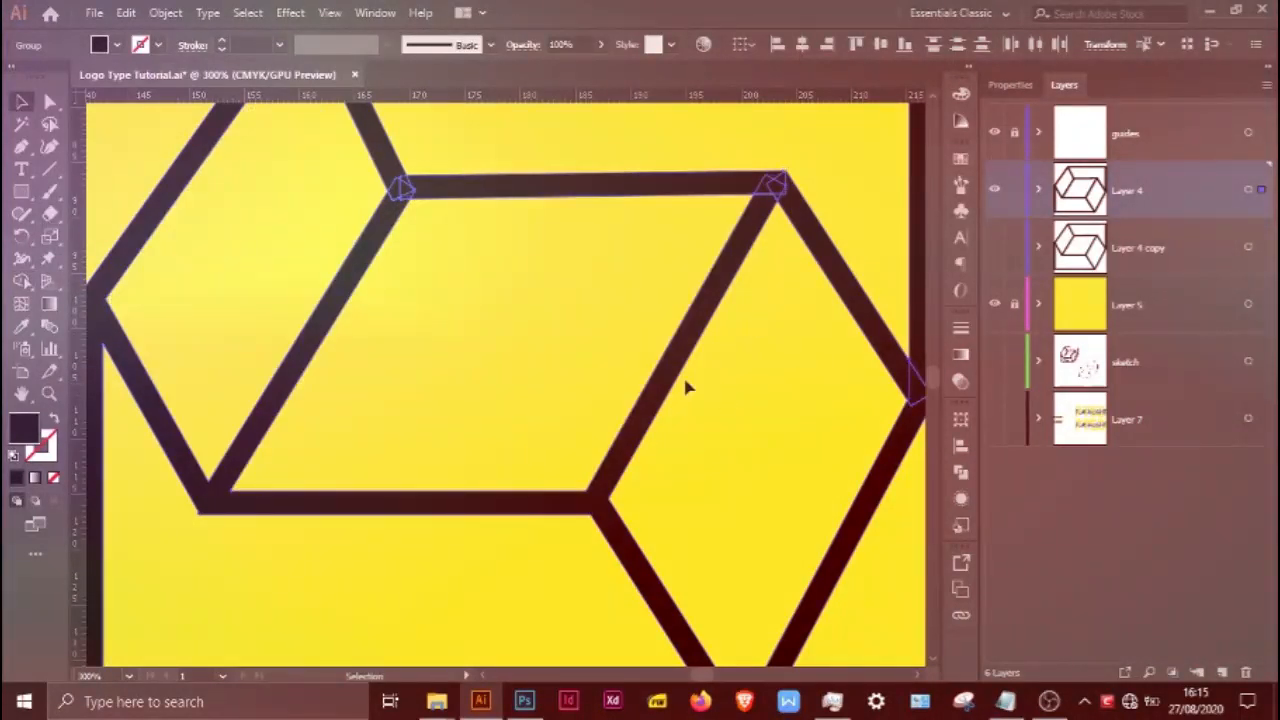
scroll(657, 378, "down", 1)
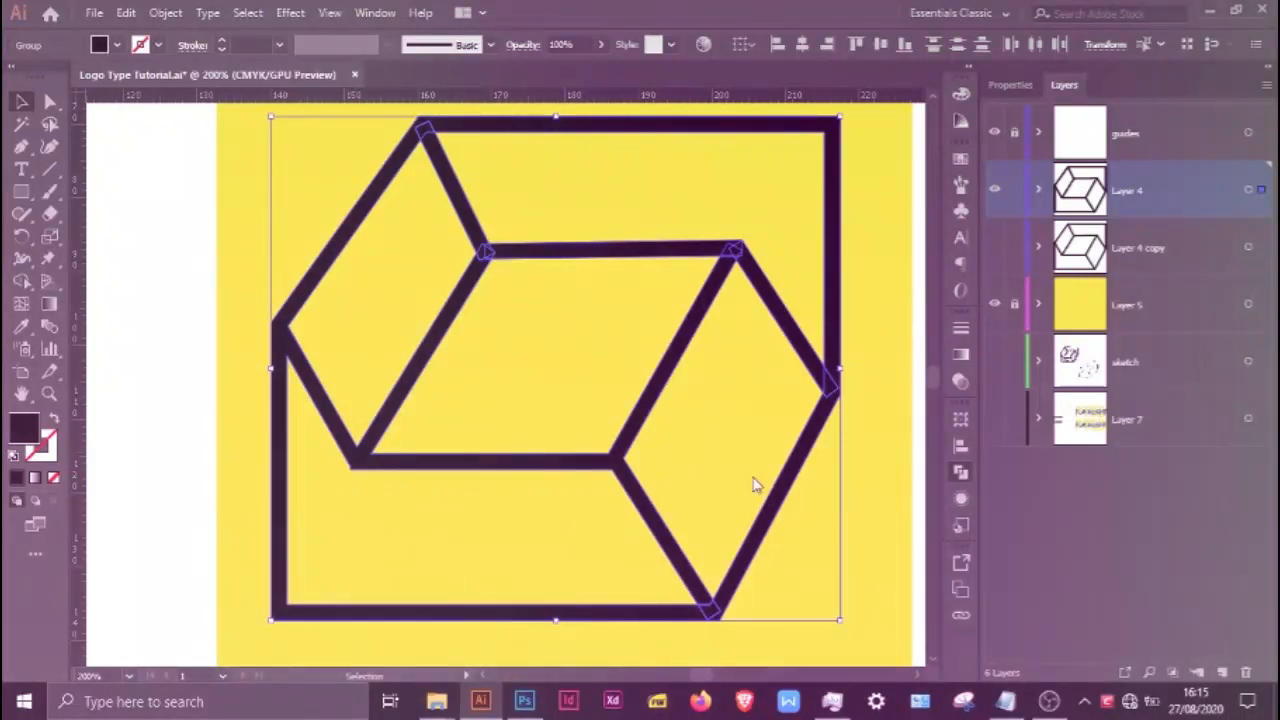
left_click(757, 462)
left_click(912, 411)
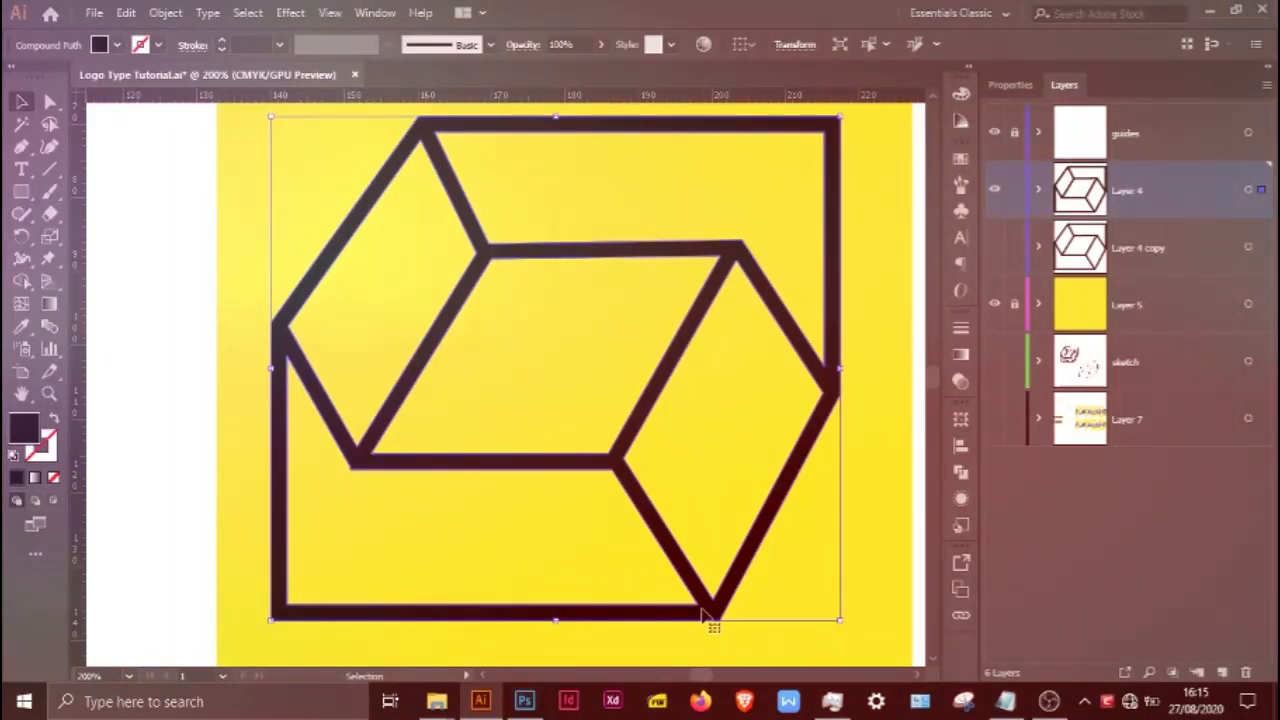
Deselect the united drawing and save the file
left_click(180, 380)
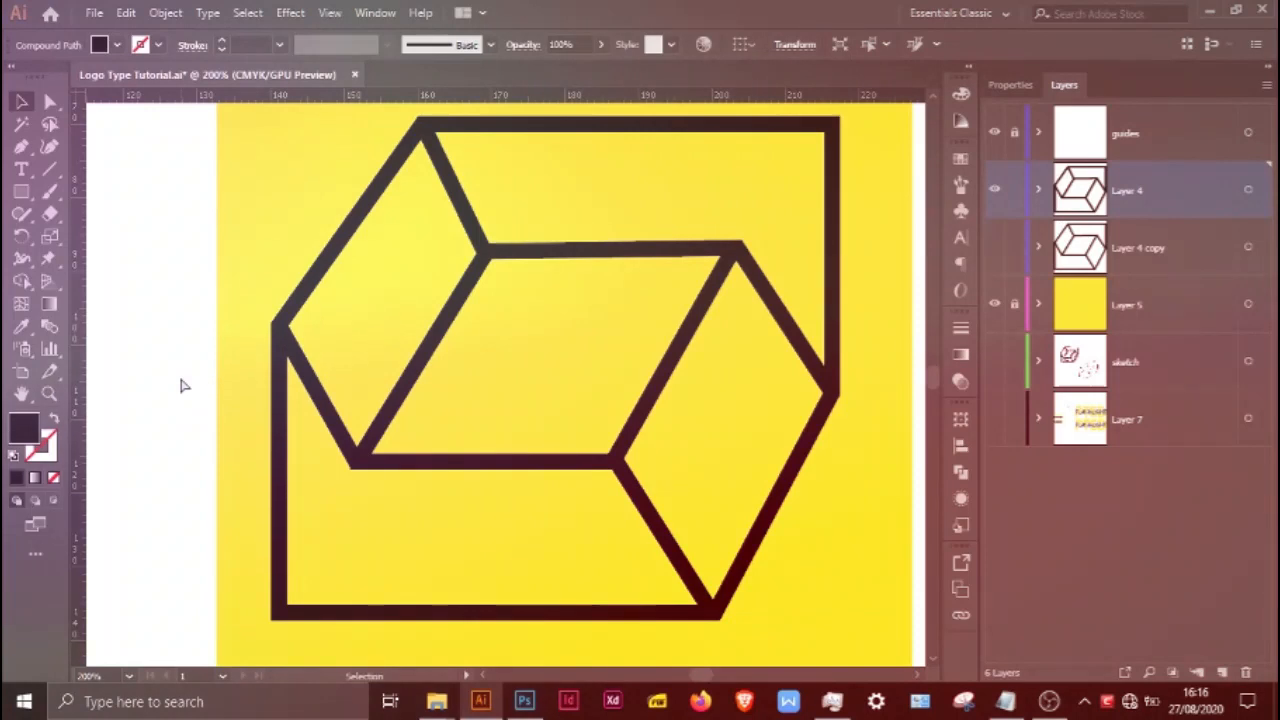
key("ctrl+s")
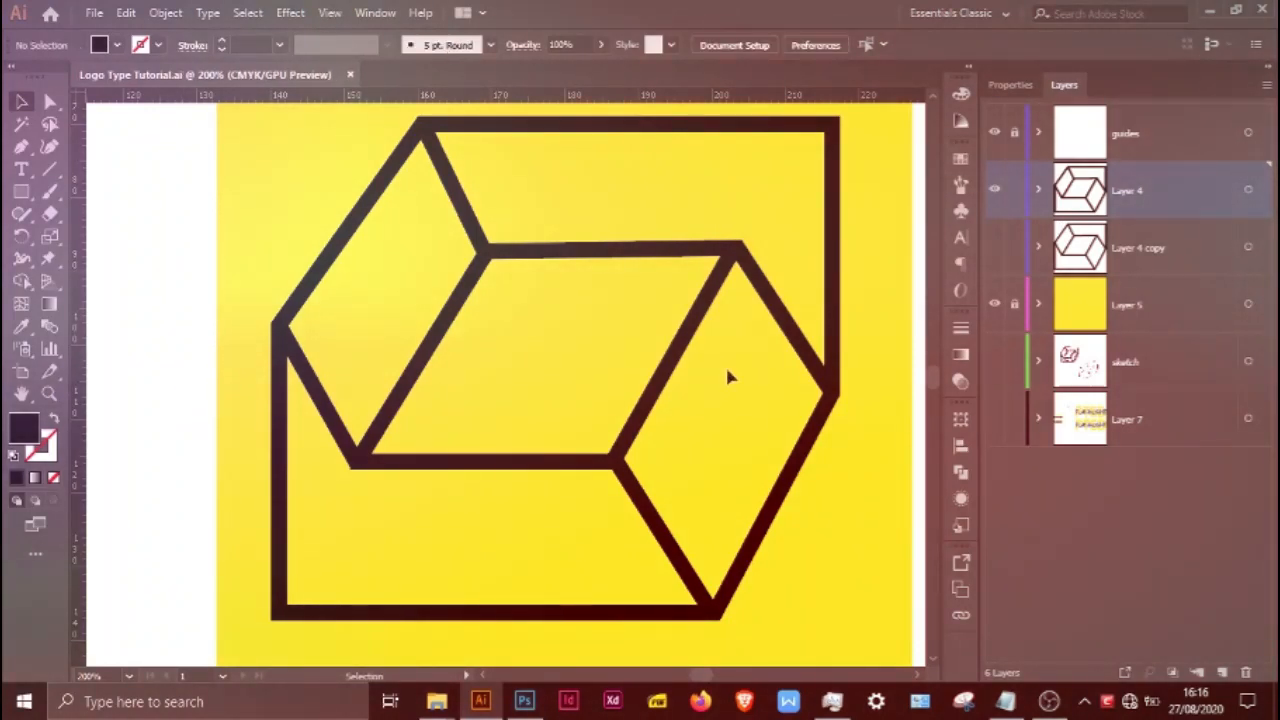
key("ctrl+1")
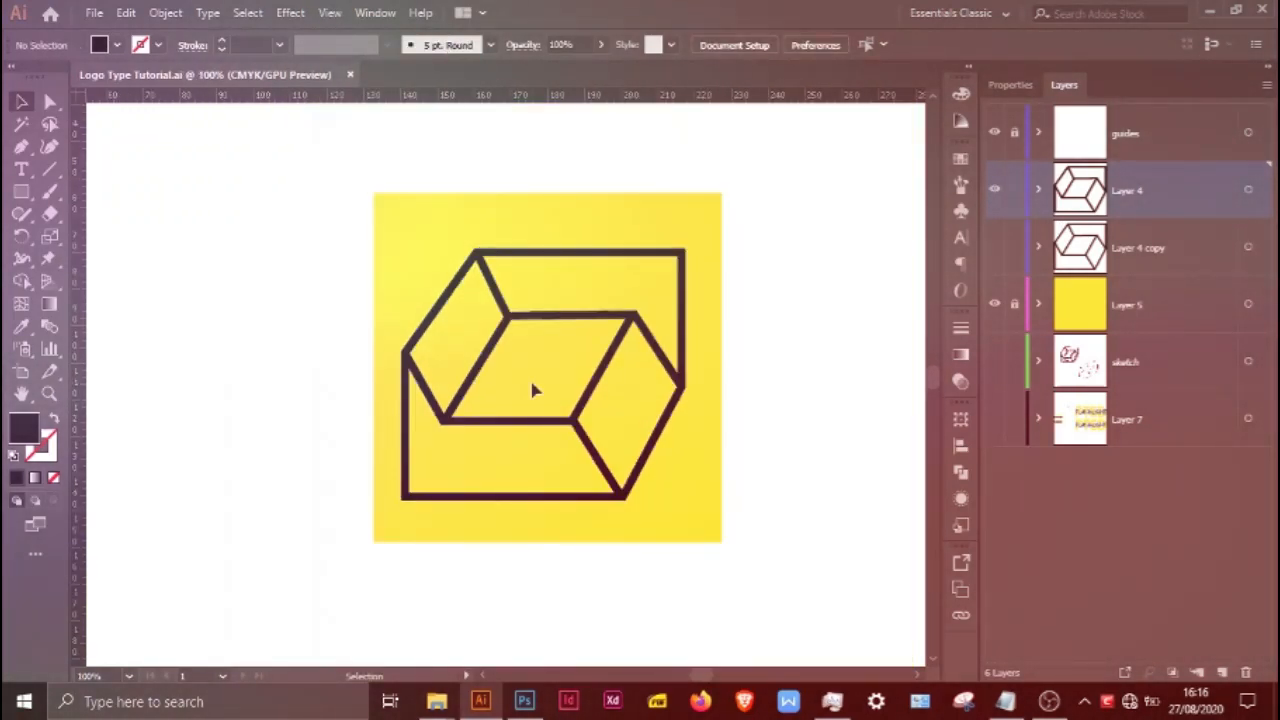
Unlock the yellow square's layer, split the square along the drawing into separate pieces with the Pathfinder, and ungroup them
scroll(566, 385, "up", 1, "alt")
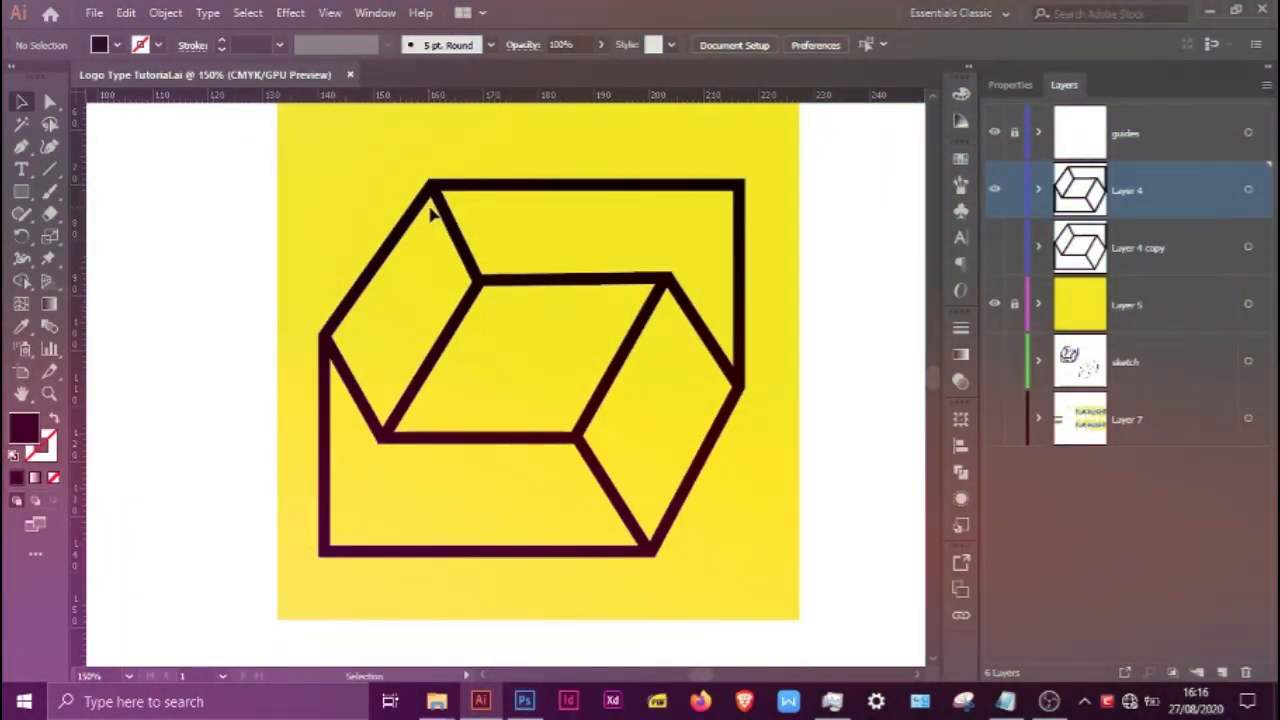
left_click(1014, 303)
left_click_drag(230, 170, 850, 540)
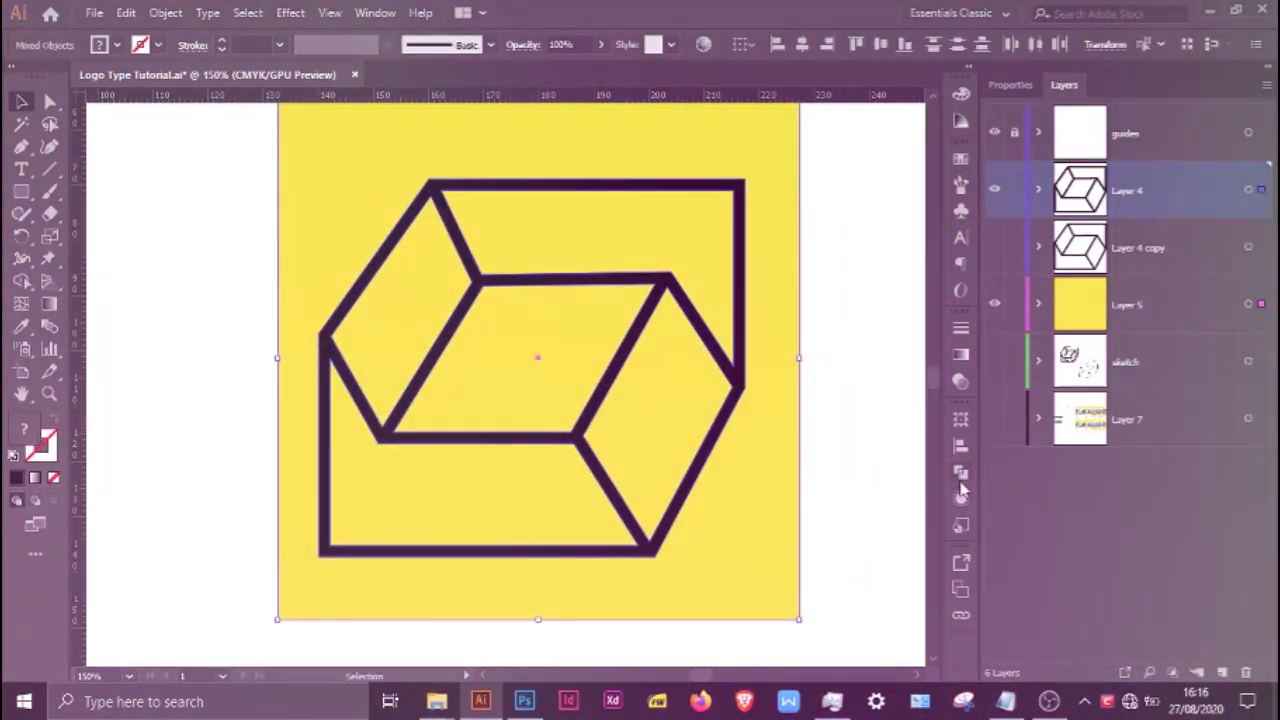
key("ctrl+g")
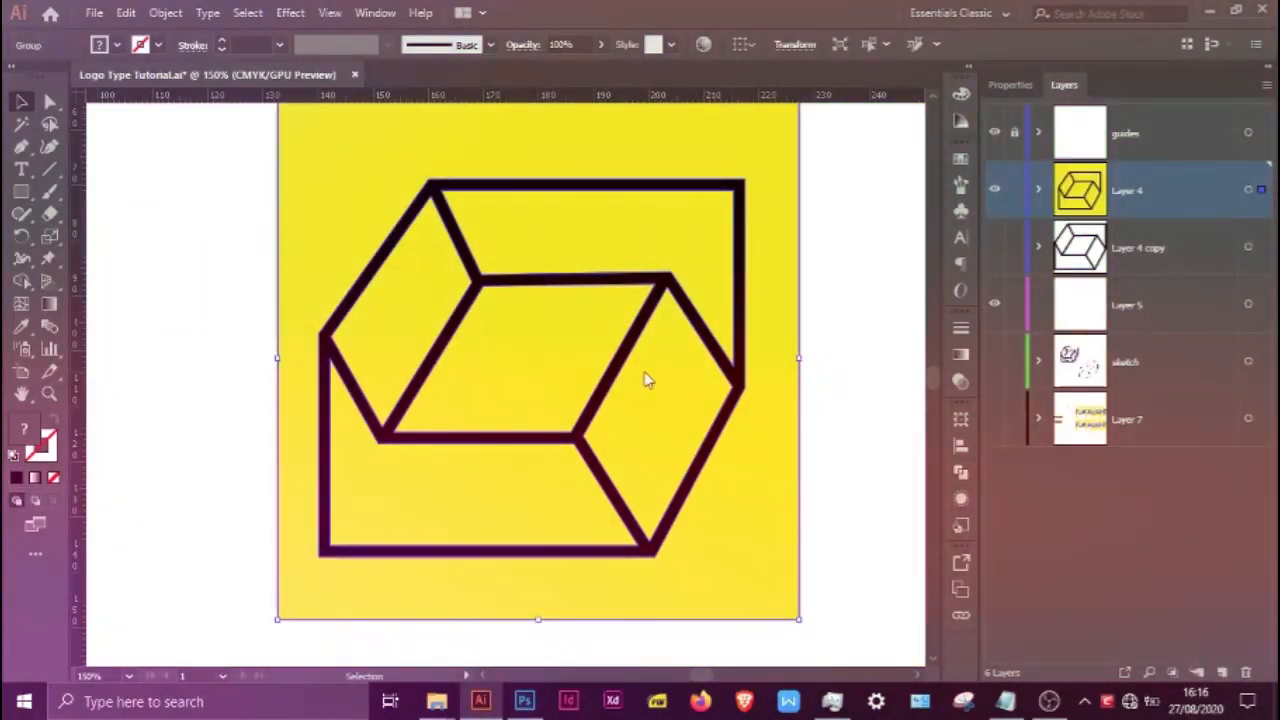
key("ctrl+shift+g")
left_click(832, 460)
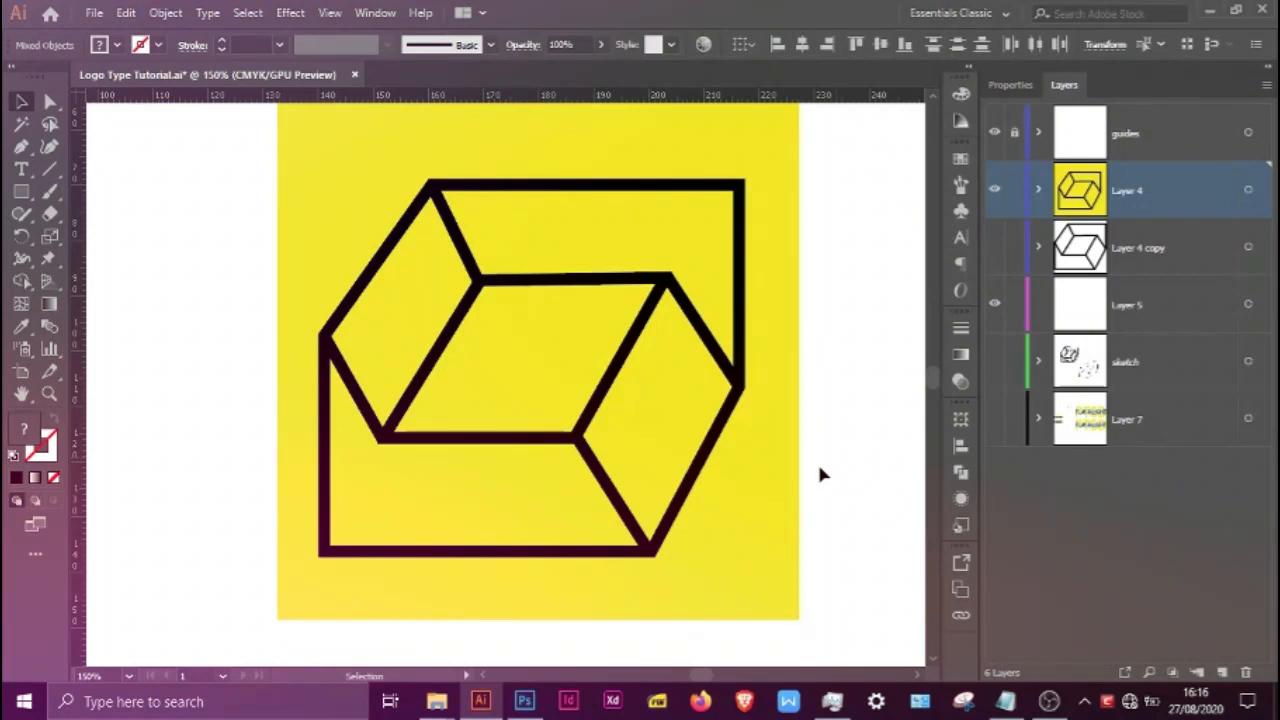
left_click(769, 505)
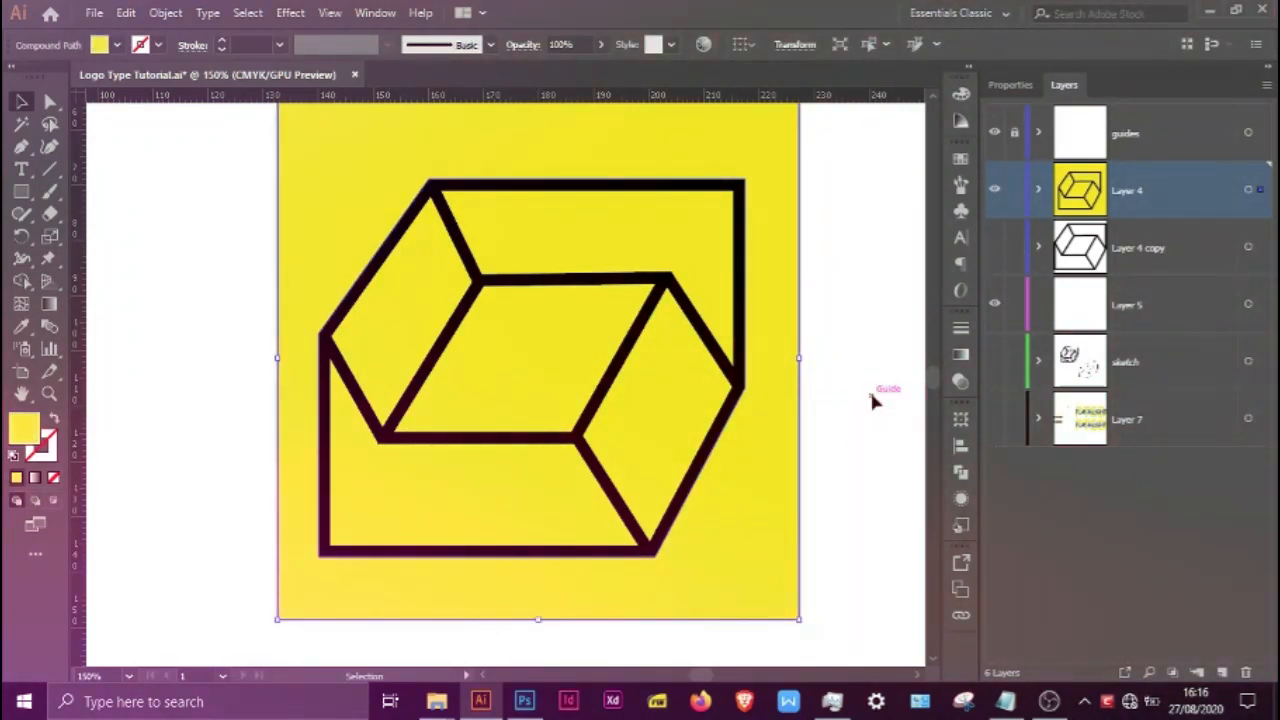
Fill the upper back face and the lower front face of the chair with dark blue
left_click(586, 208)
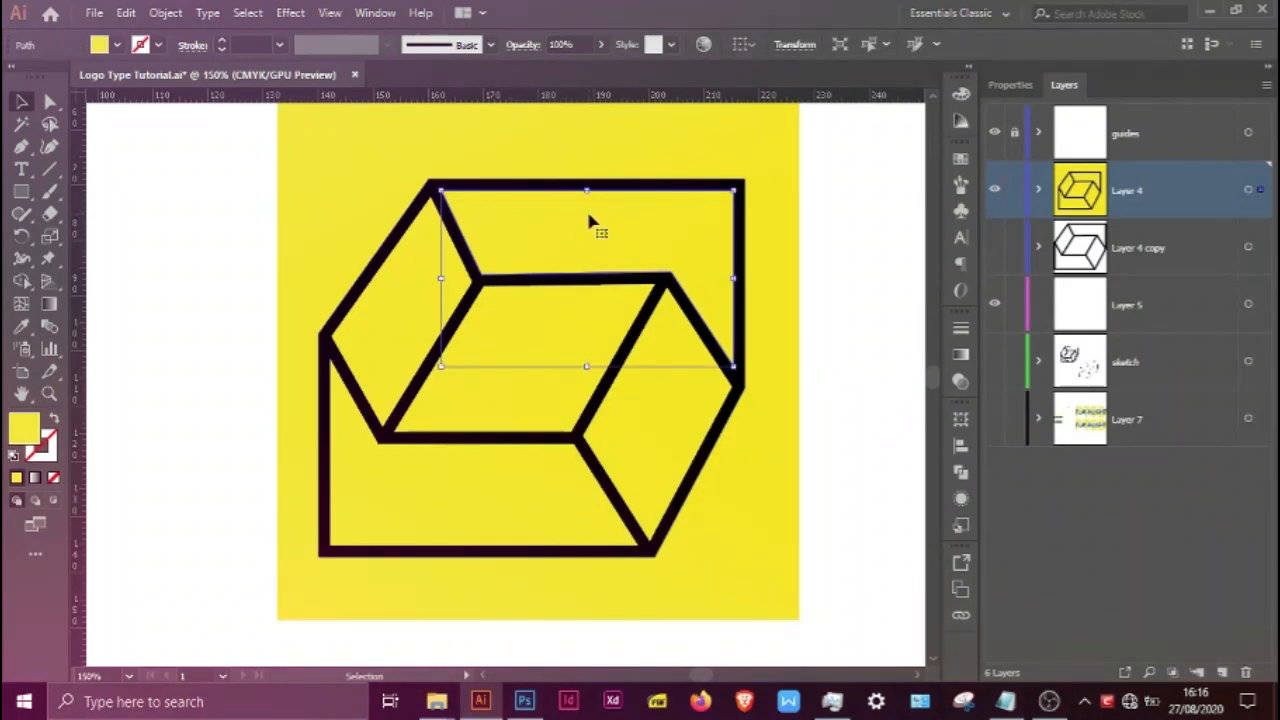
left_click(394, 483, "shift")
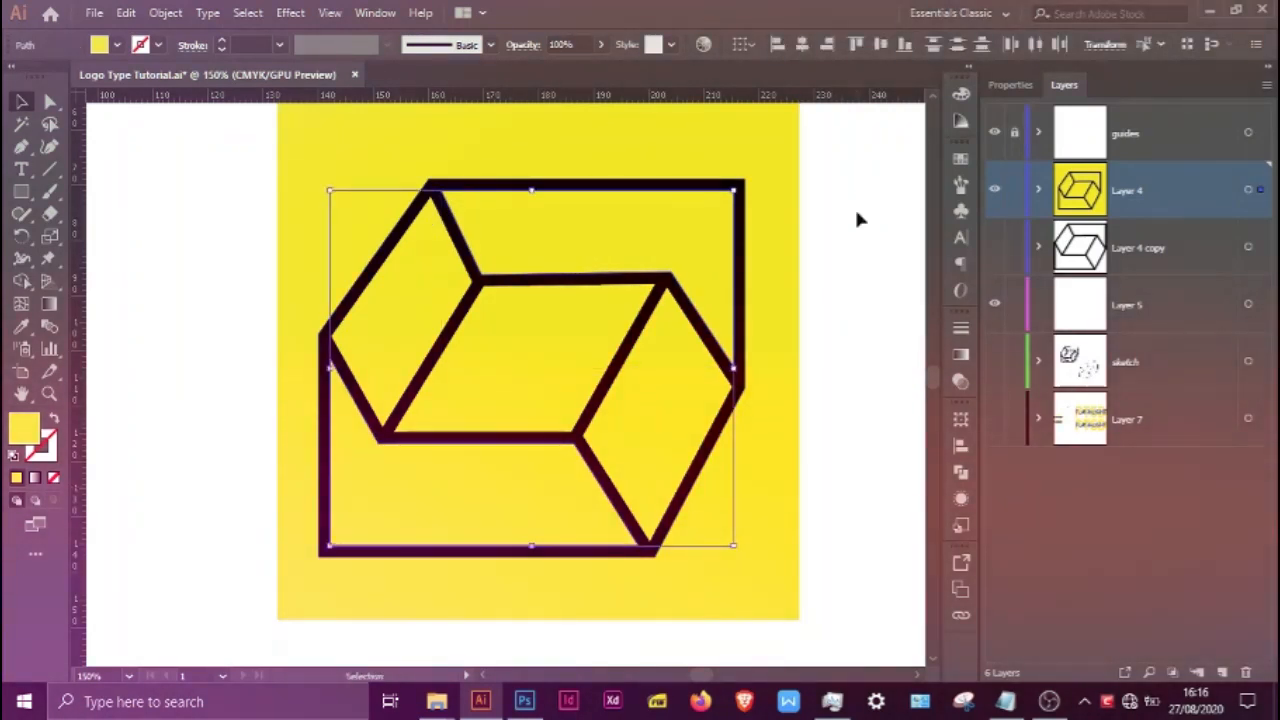
left_click(816, 333)
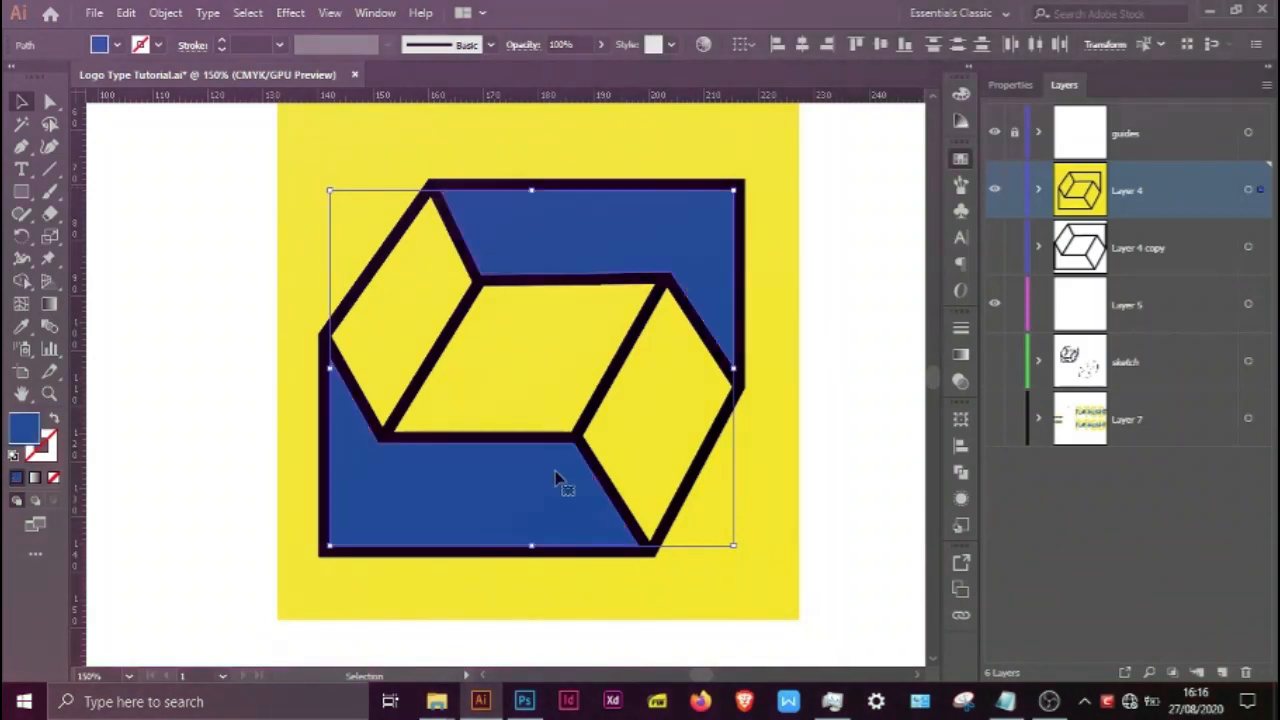
Fill the two diamond-shaped side faces with light pink and the central parallelogram with mauve
left_click(415, 338)
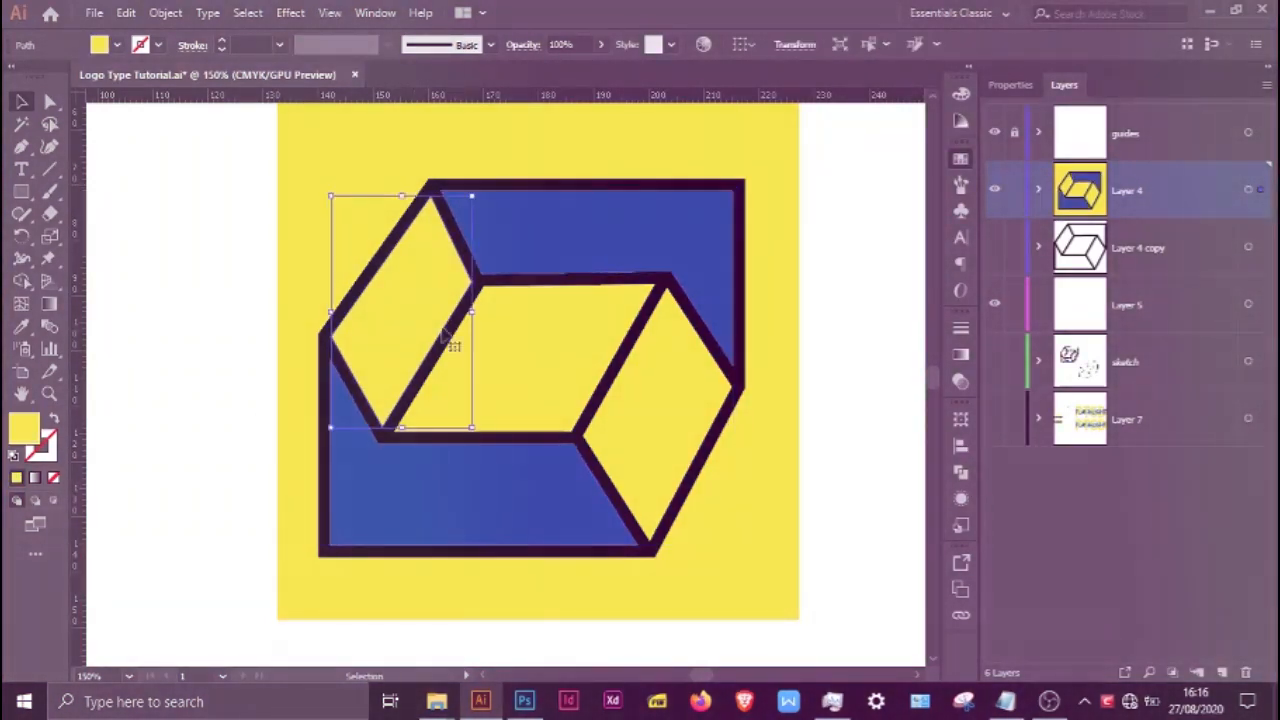
left_click(676, 410, "shift")
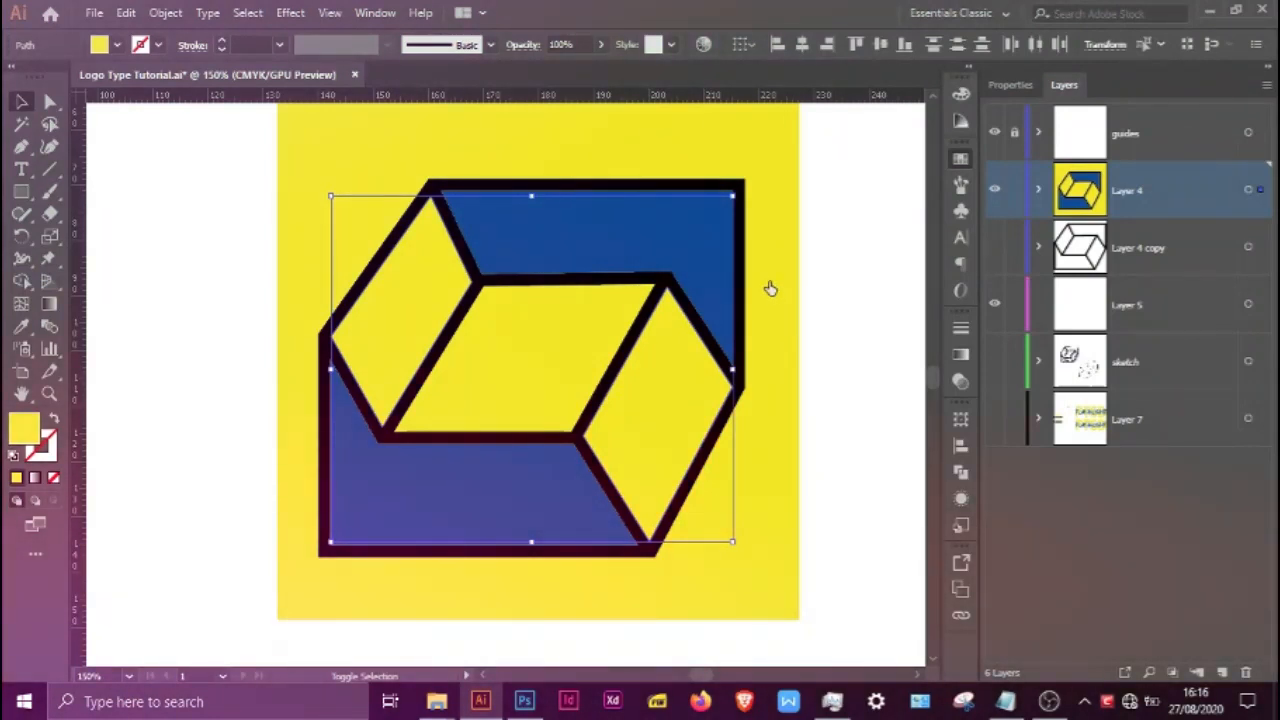
key("period")
left_click(543, 320)
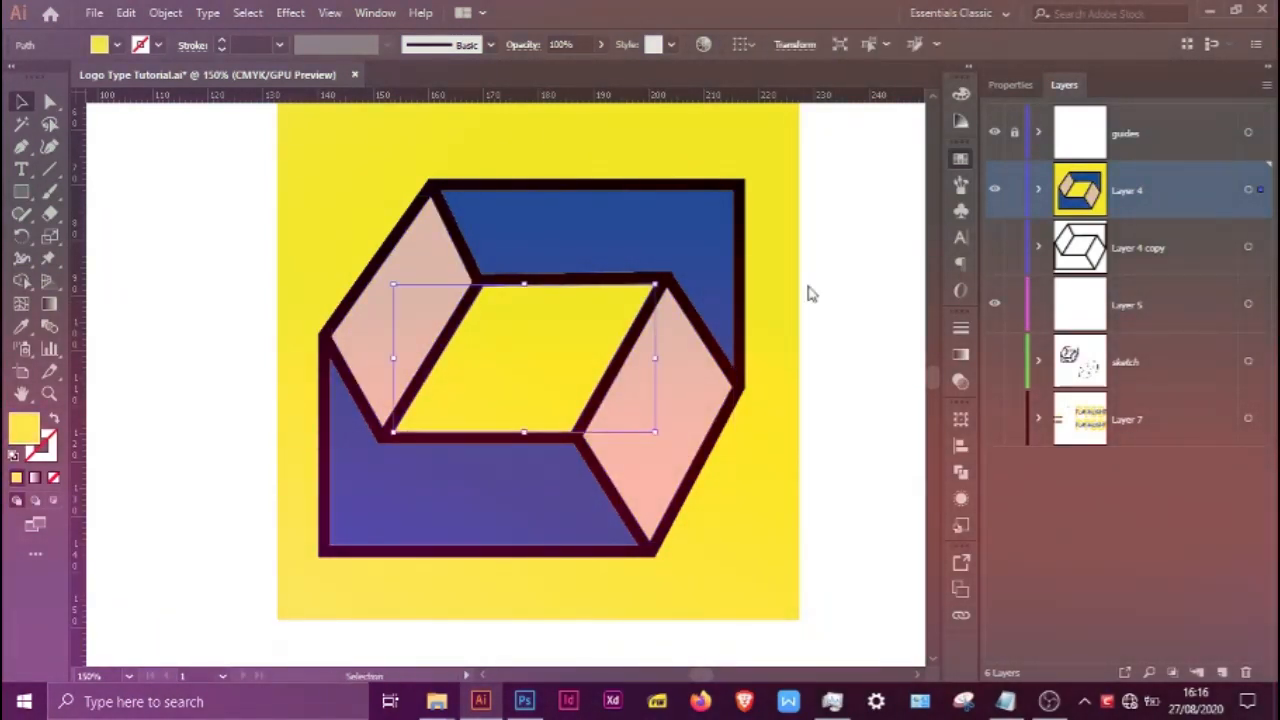
key("period")
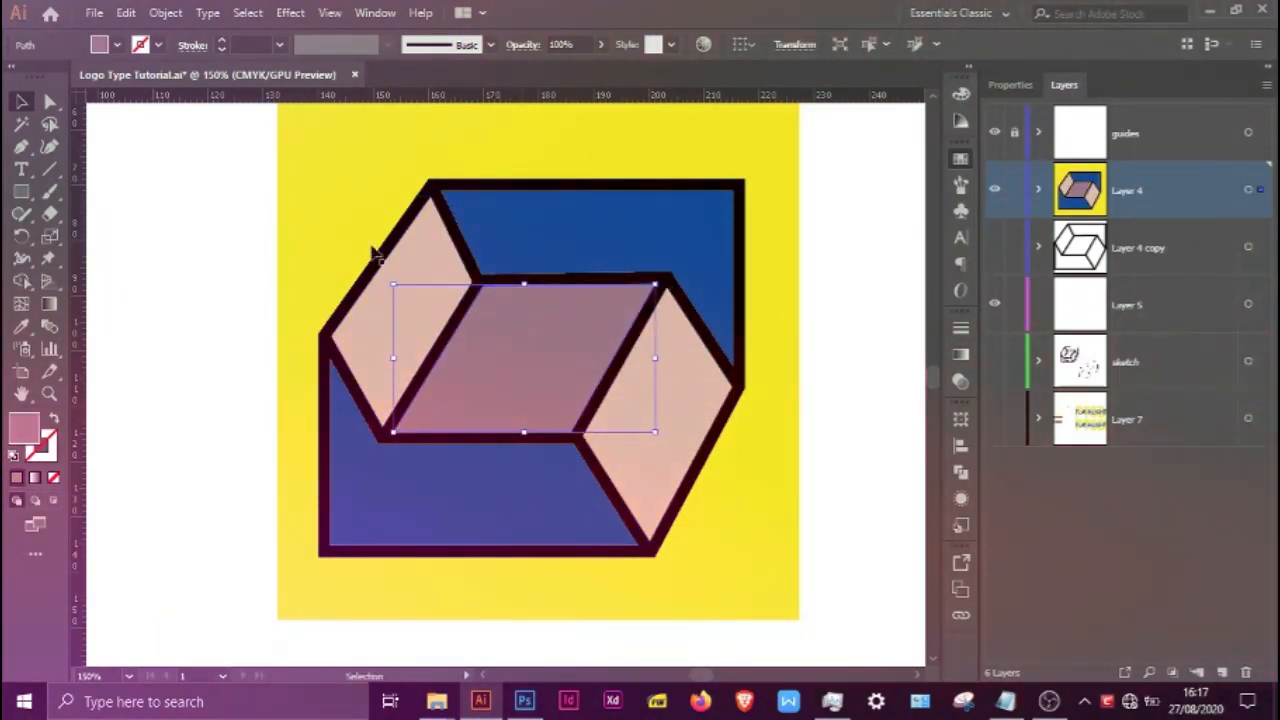
Fill the lower front face with light blue and the two diamond-shaped side faces with orange
left_click(491, 486)
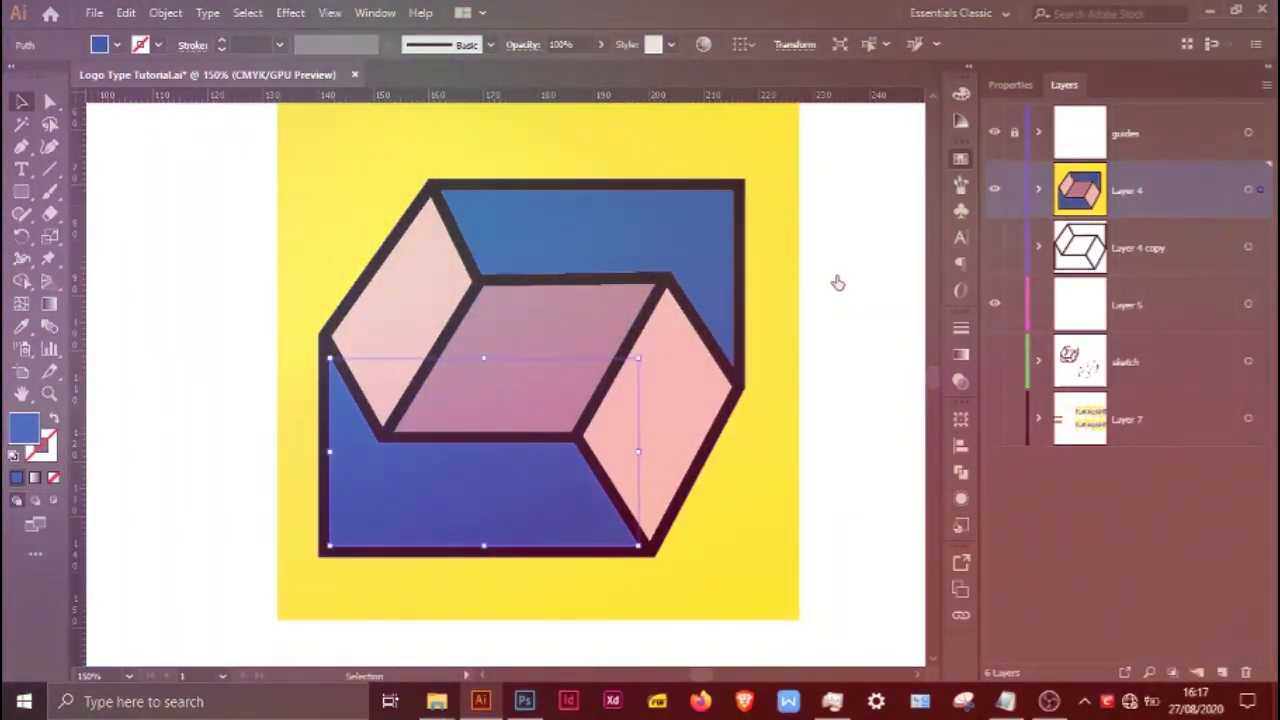
key("comma")
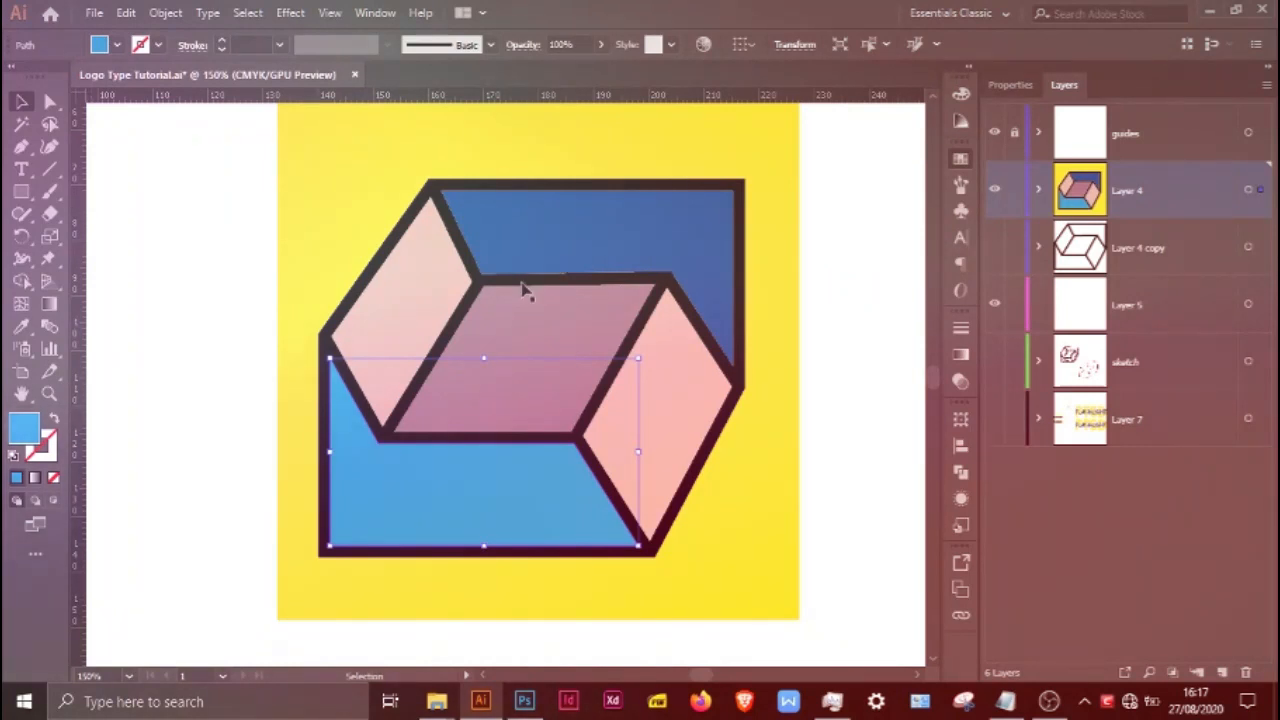
left_click(430, 312)
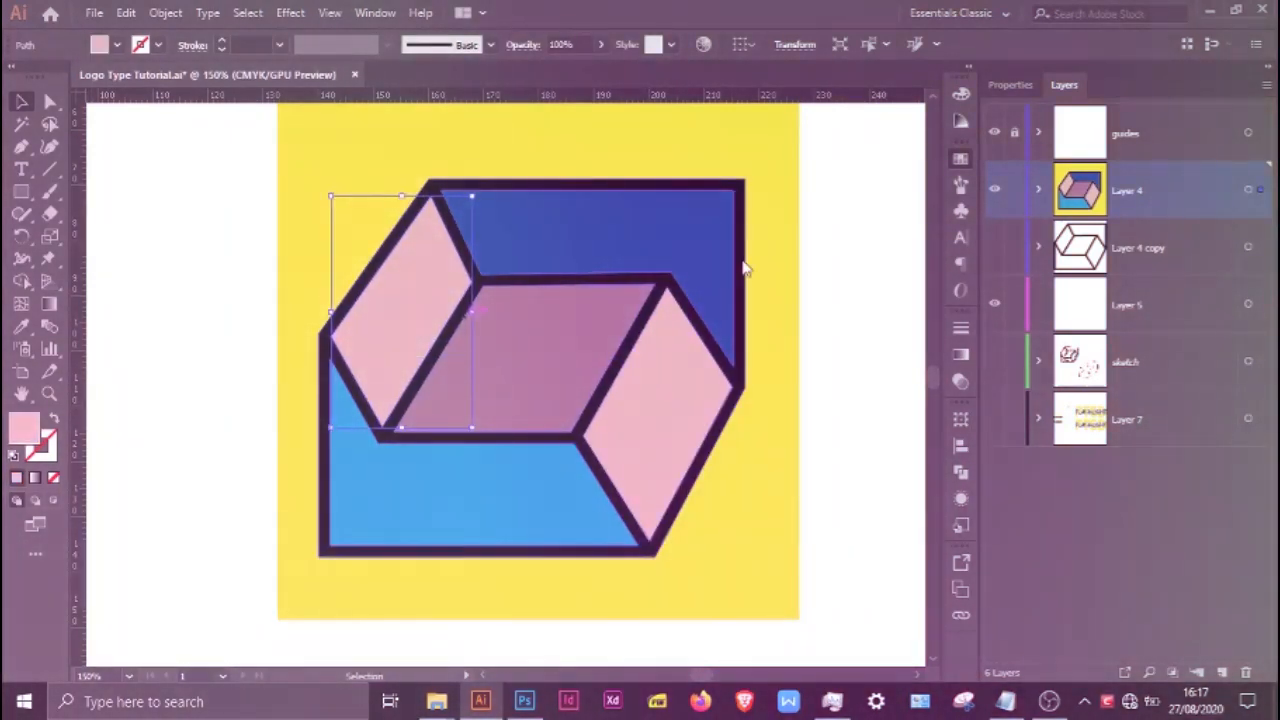
left_click(868, 277)
left_click(648, 396)
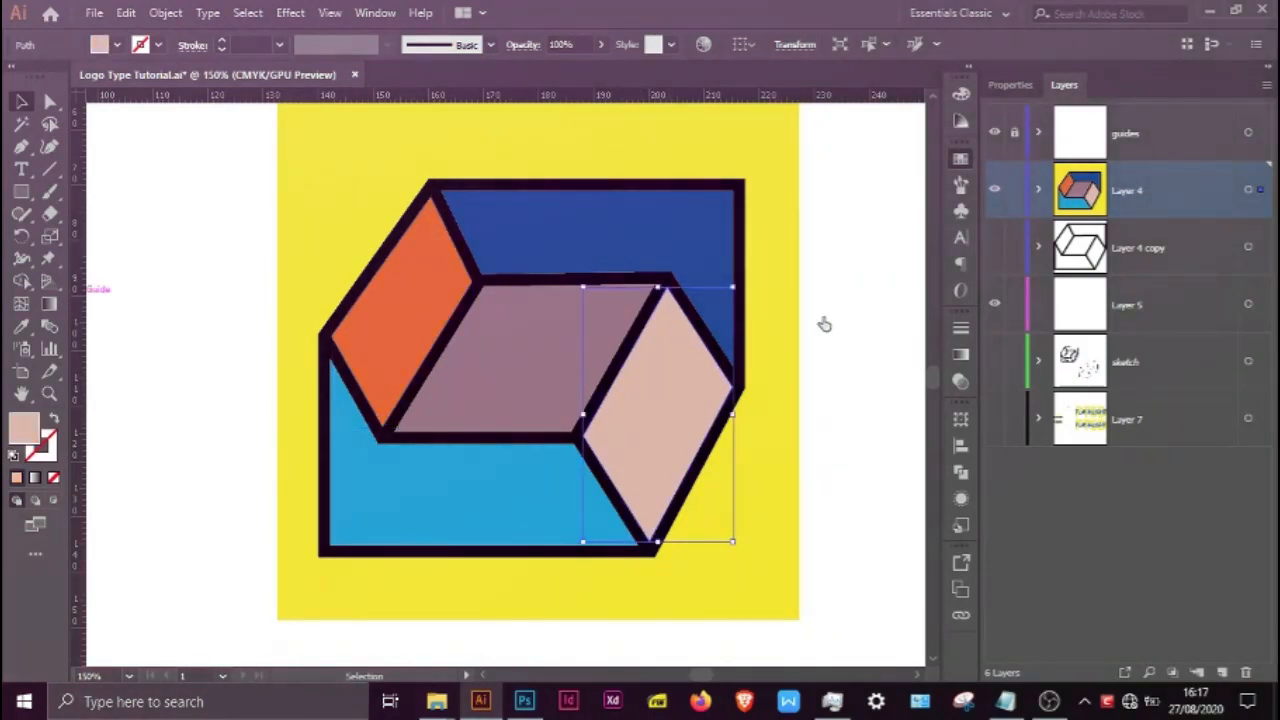
left_click(865, 279)
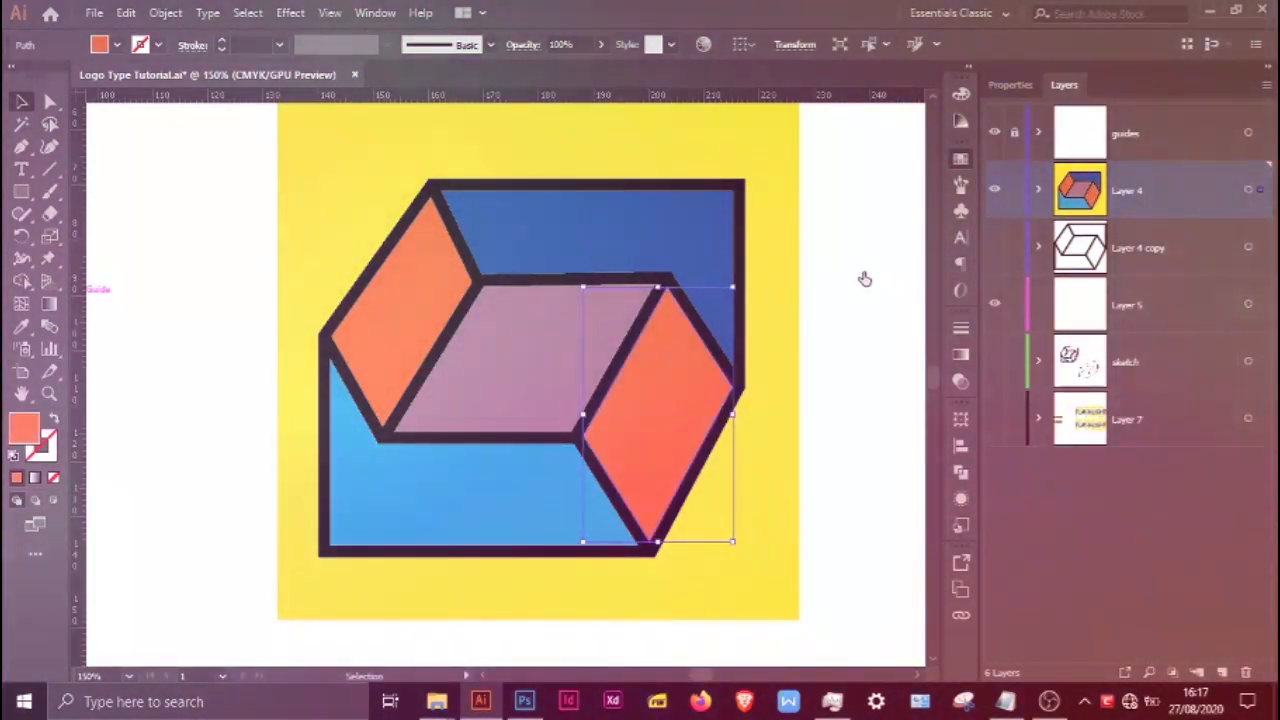
Fill the central parallelogram with red
left_click(560, 370)
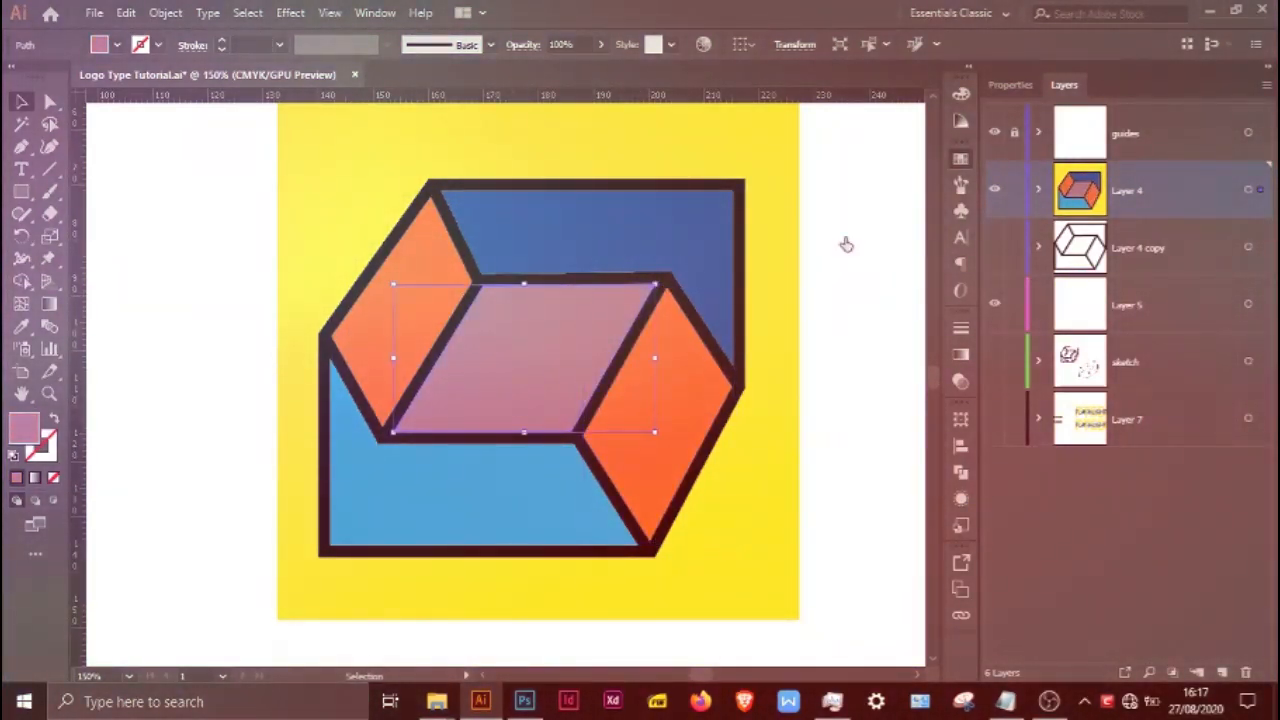
left_click(815, 283)
left_click(854, 205)
Try white and the background yellow as fills for the outline's compound path
left_click(745, 190)
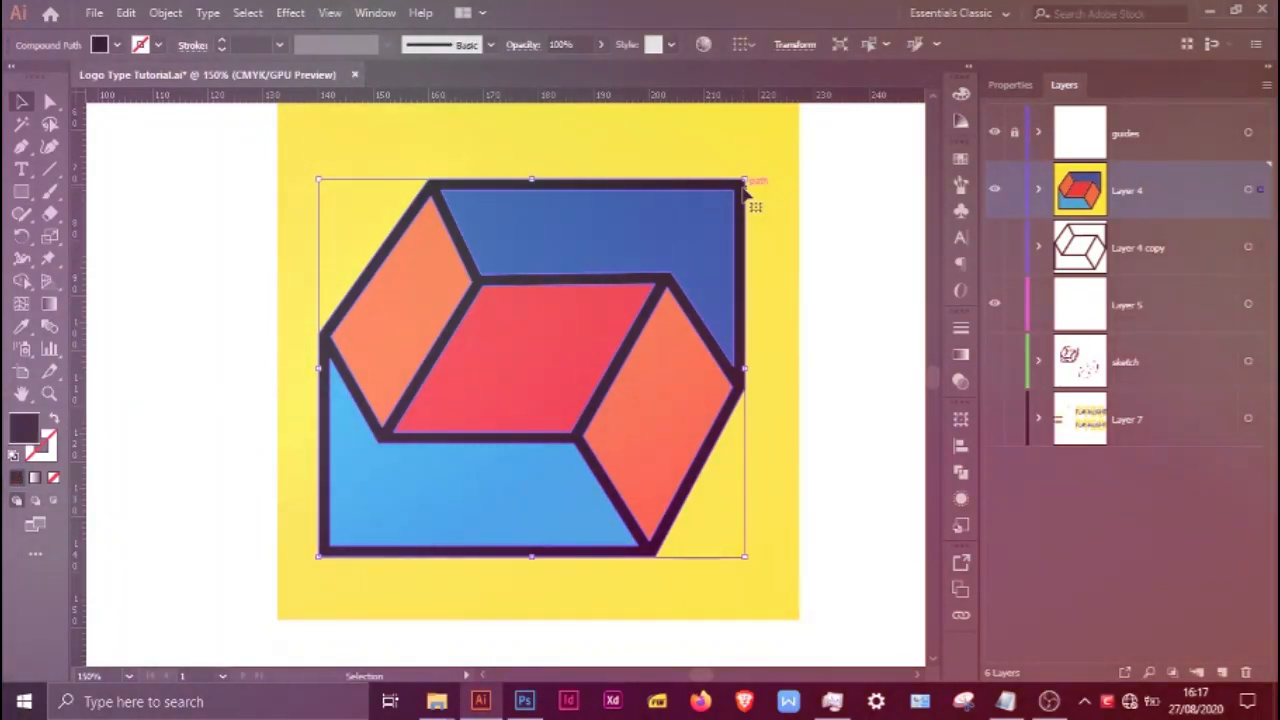
left_click(962, 162)
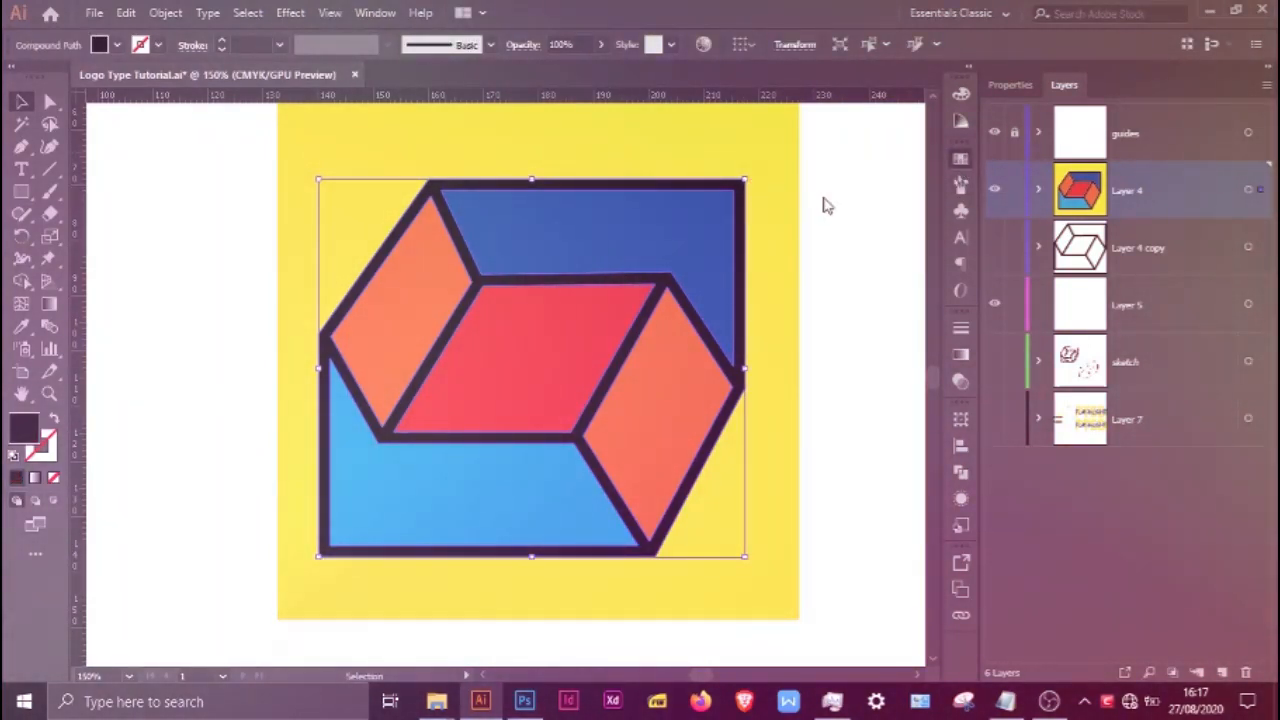
left_click(787, 245)
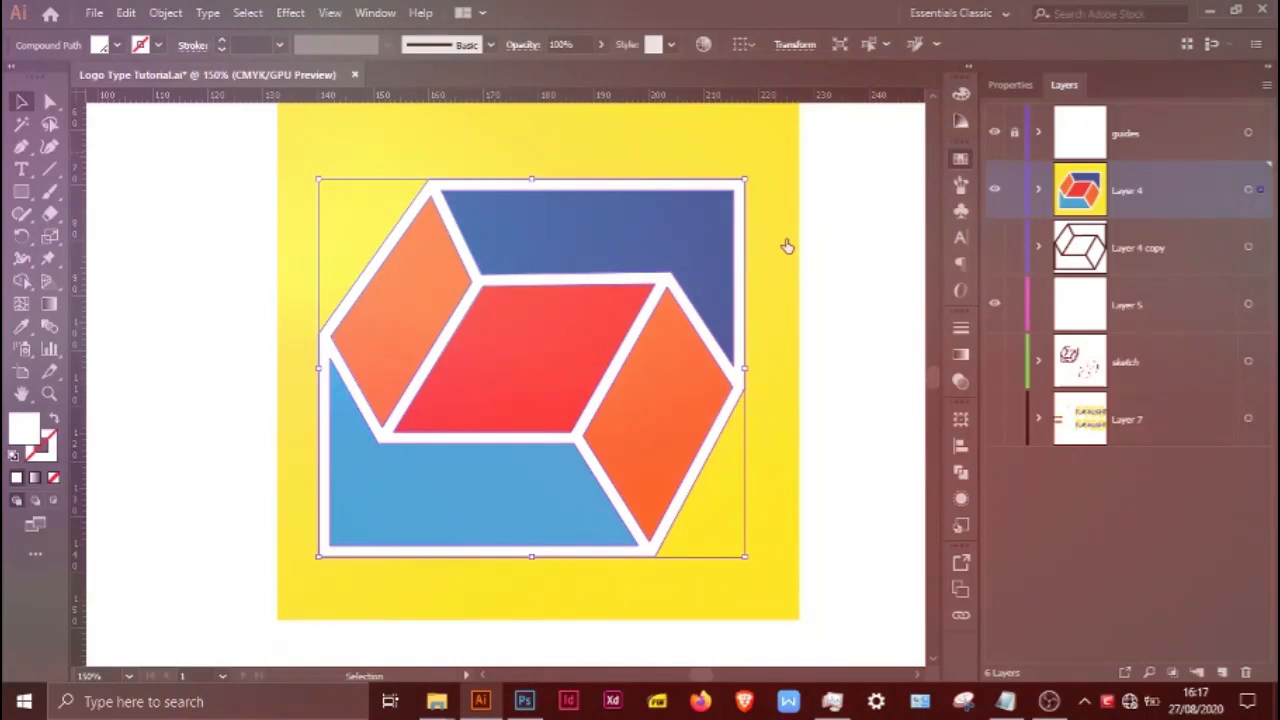
left_click(772, 278)
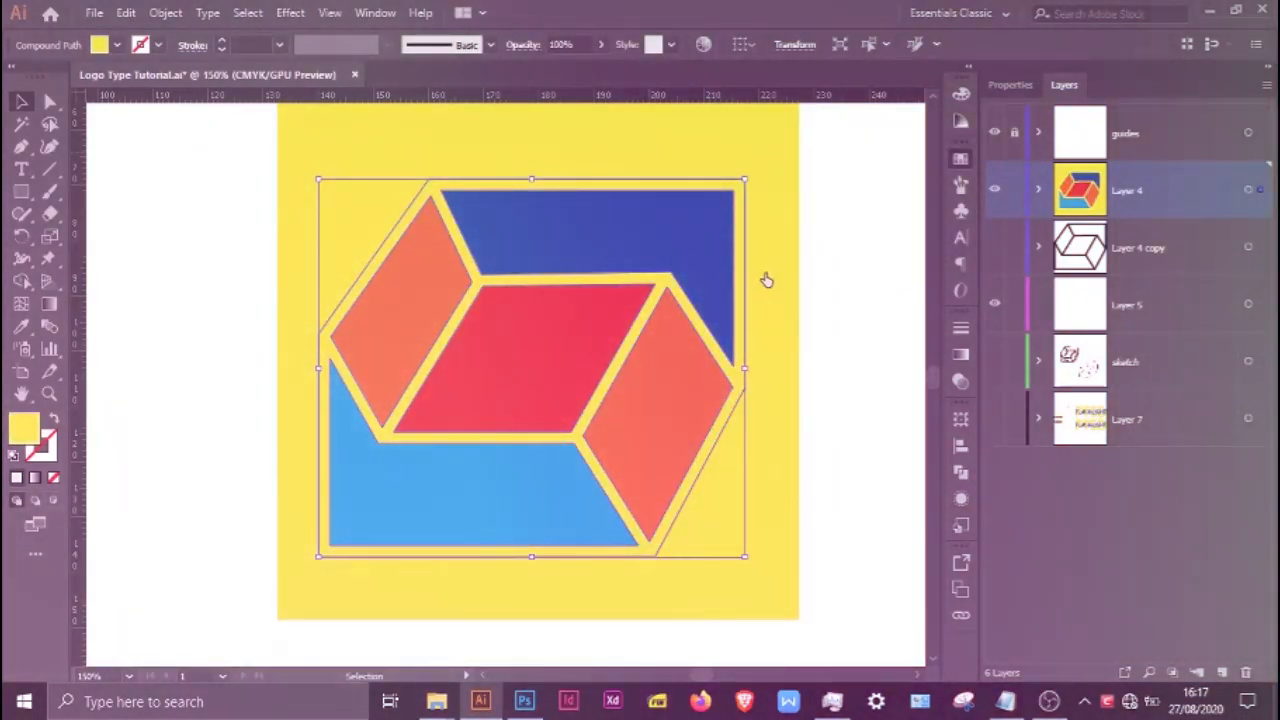
left_click(867, 195)
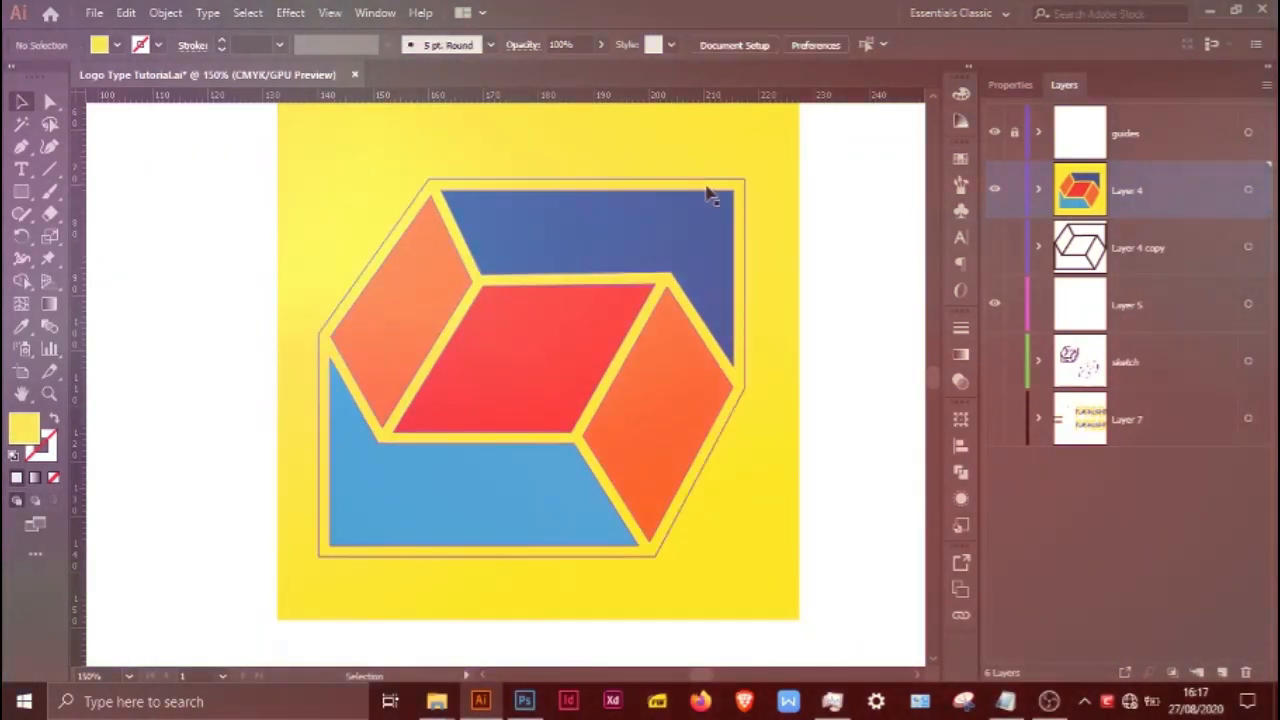
Try blue, light pink, two decorative patterns and a black-and-white radial gradient as the outline's fill
left_click(962, 160)
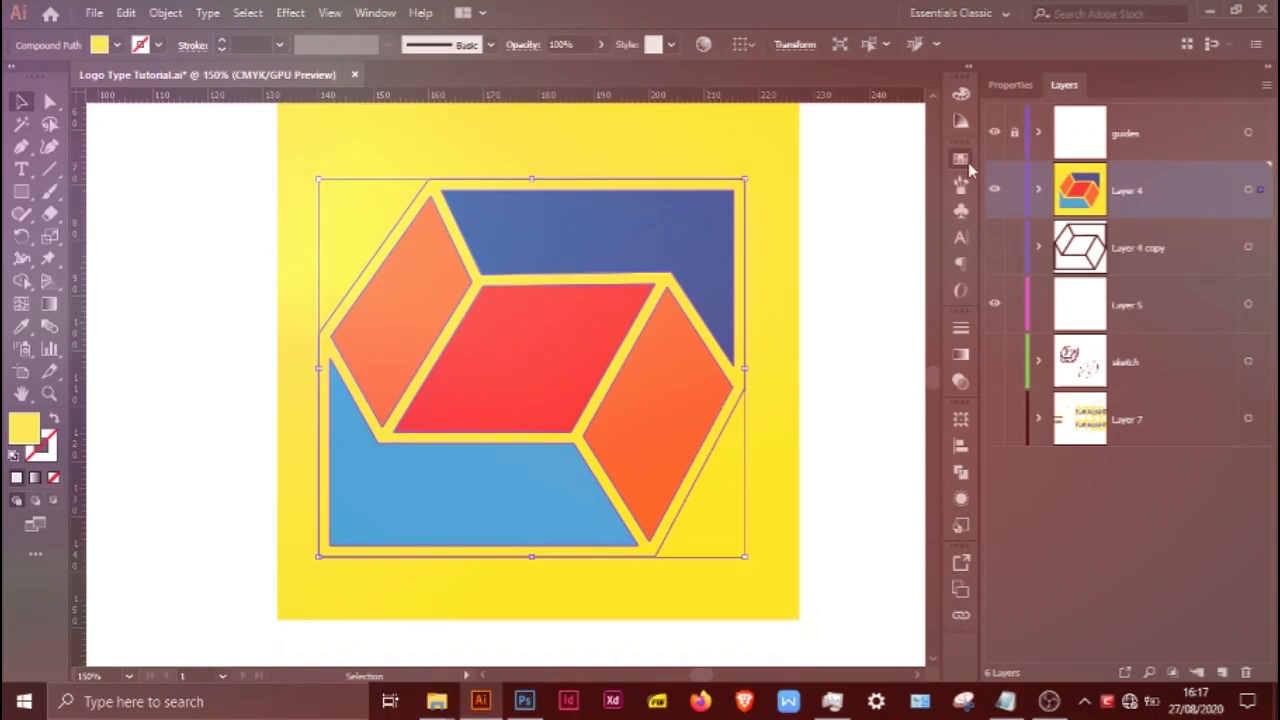
left_click(768, 333)
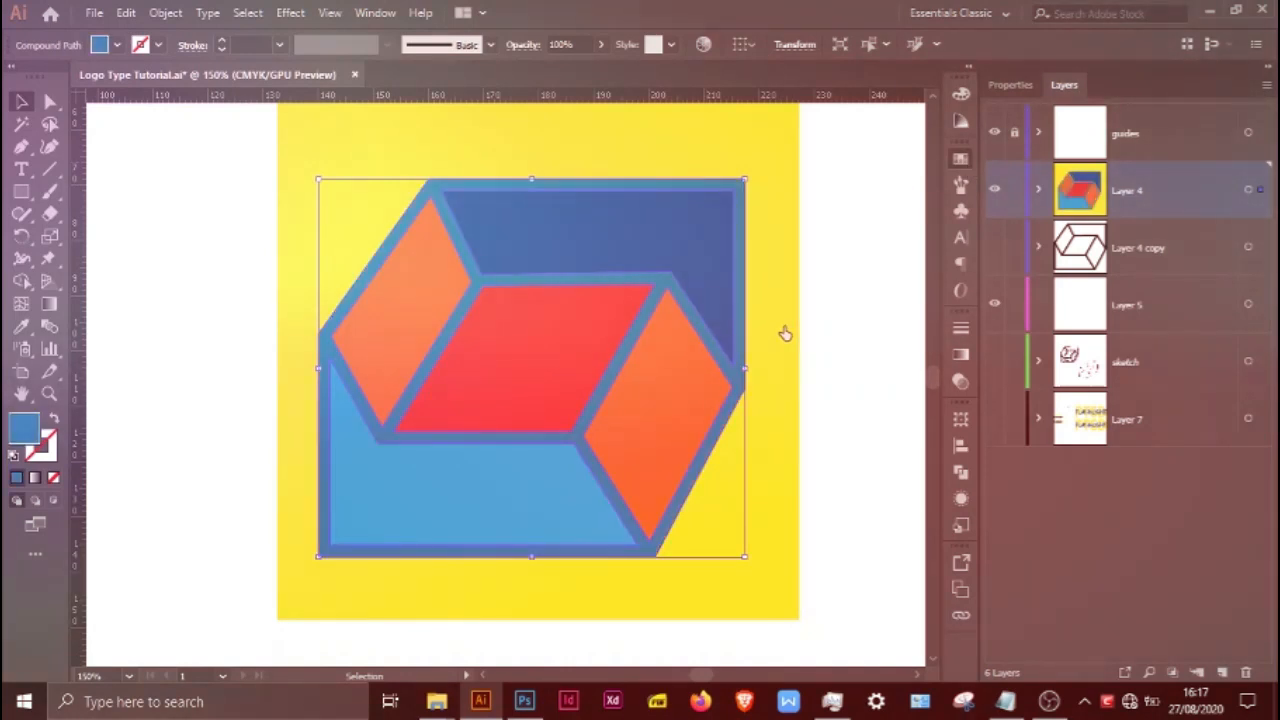
left_click(768, 274)
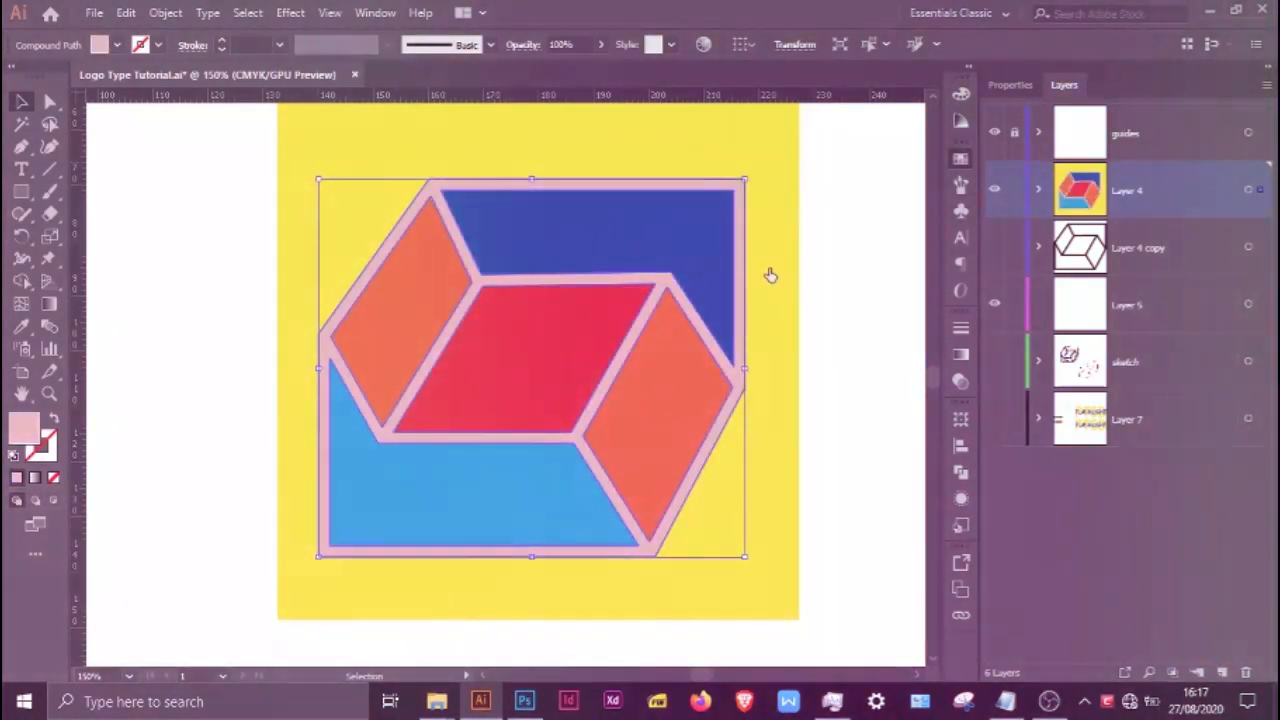
left_click(765, 243)
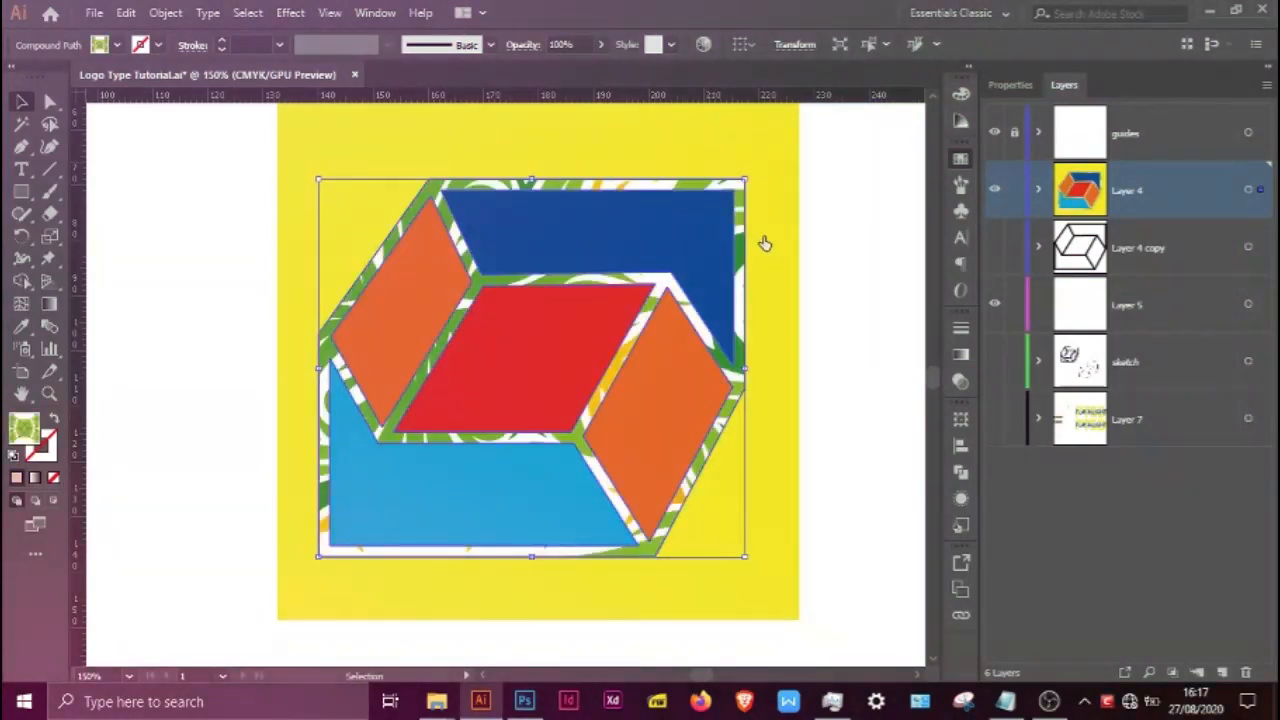
left_click(765, 243)
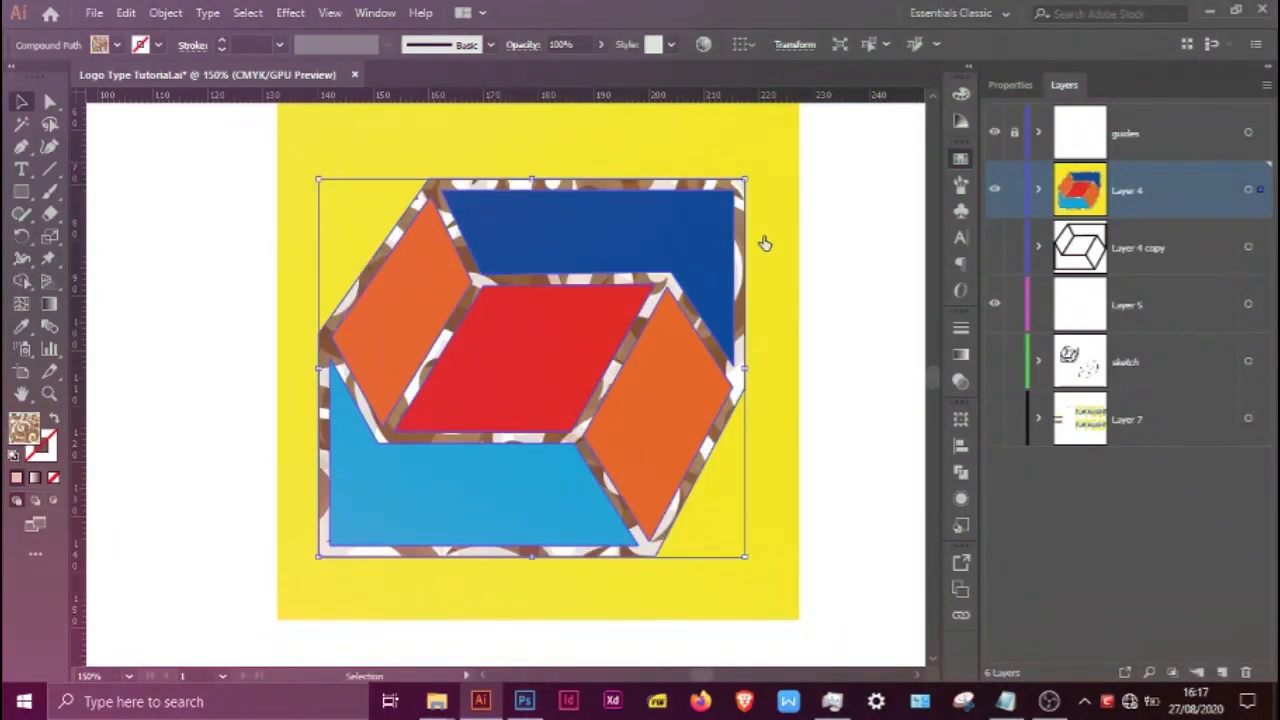
left_click(852, 249)
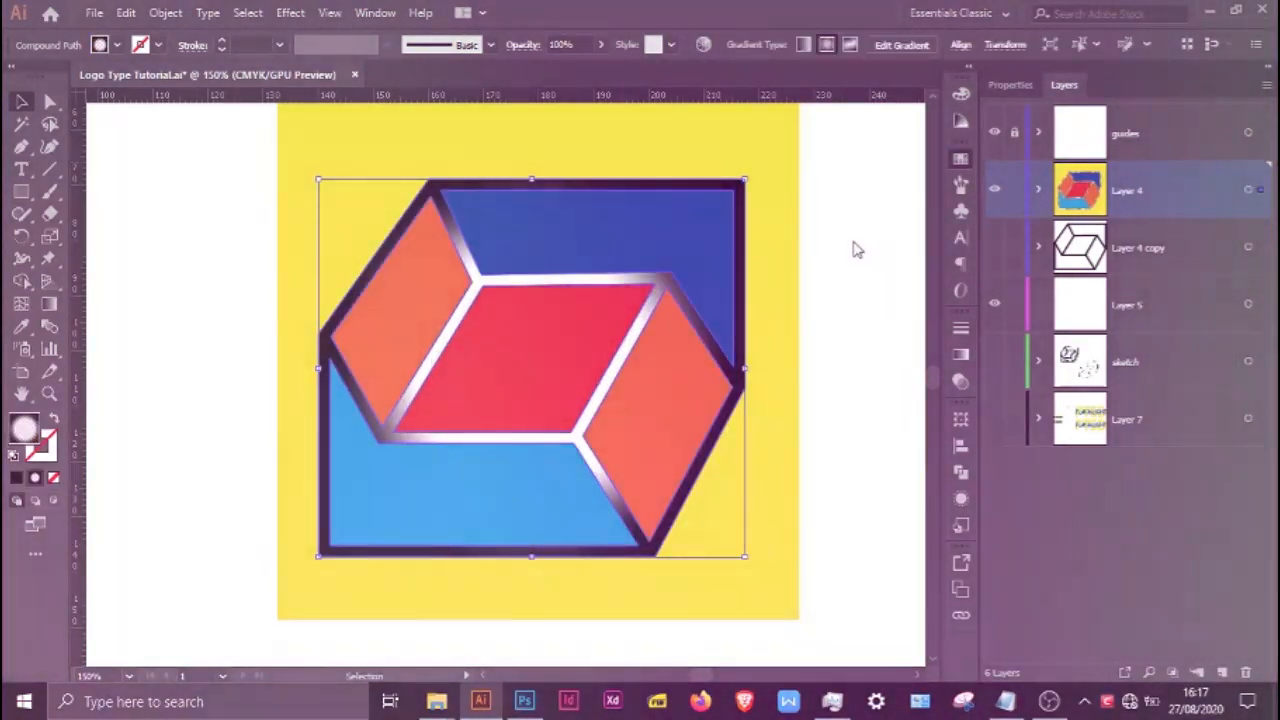
Compare coral red and light orange on the outline and set its fill to magenta pink
left_click(845, 256)
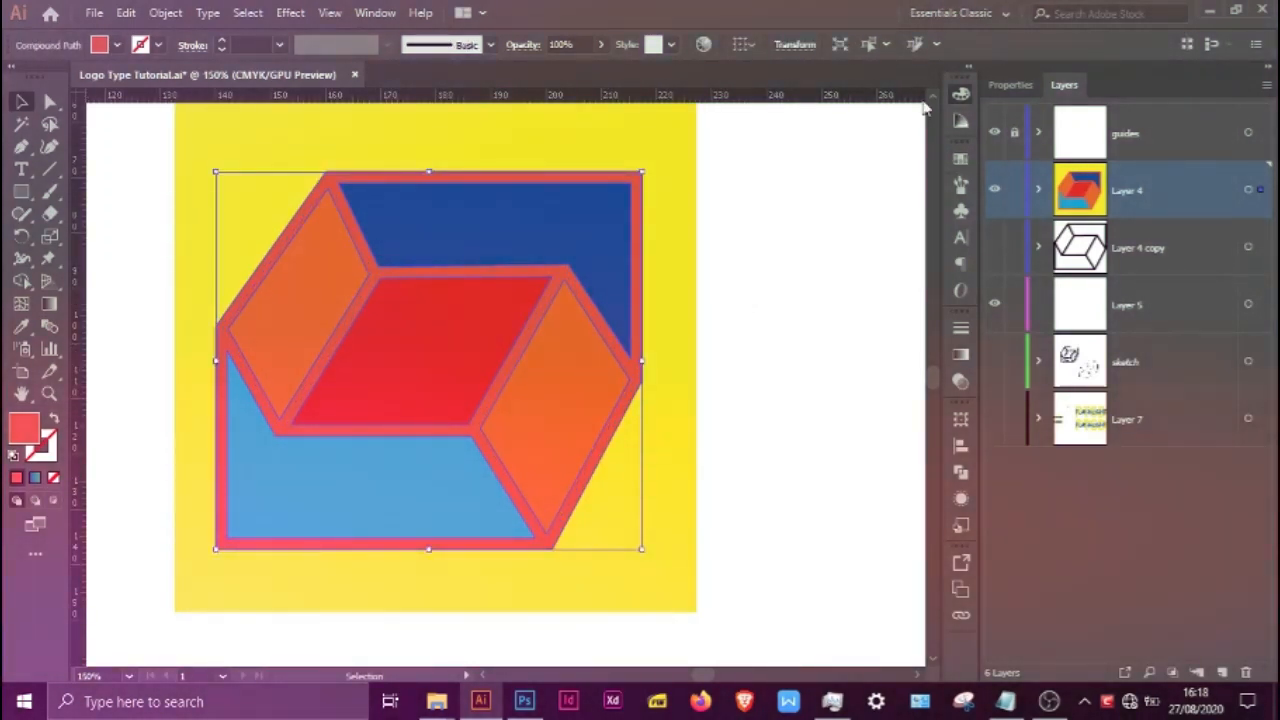
key("ctrl+z")
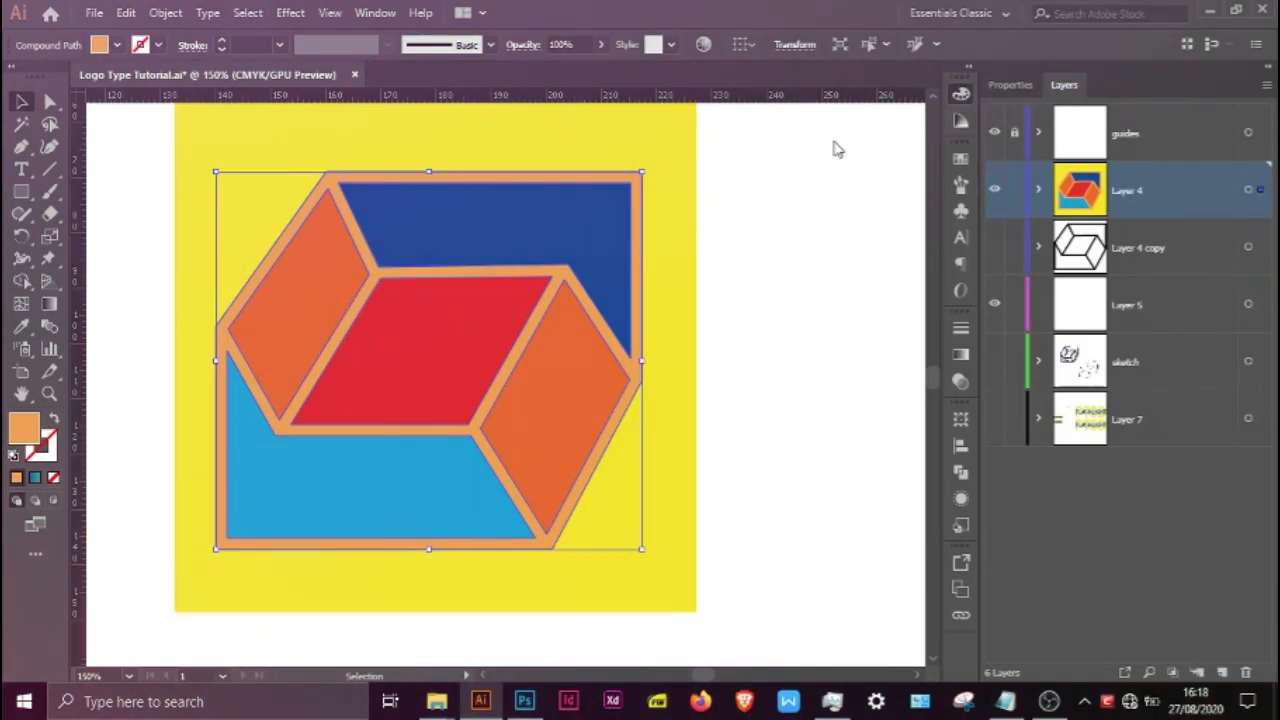
key("ctrl+shift+z")
key("ctrl+shift+z")
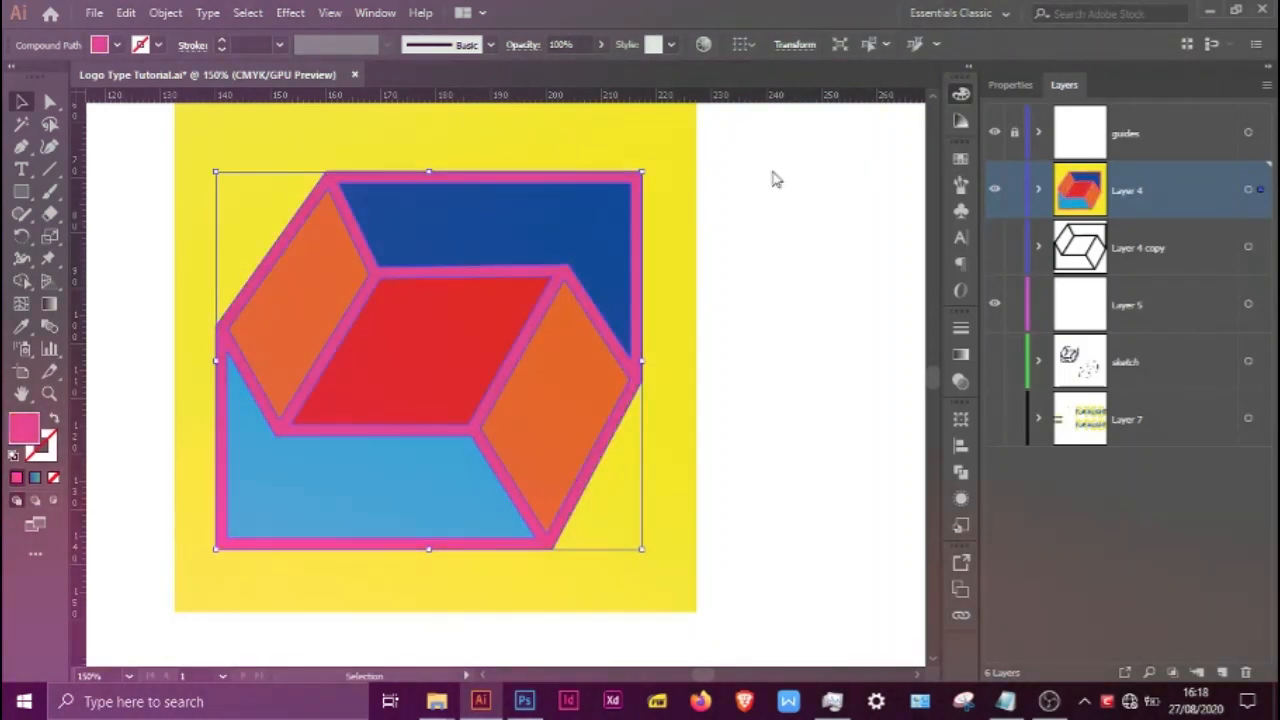
Restore the light pink fill on the logo's outline and deselect it
key("ctrl+shift+z")
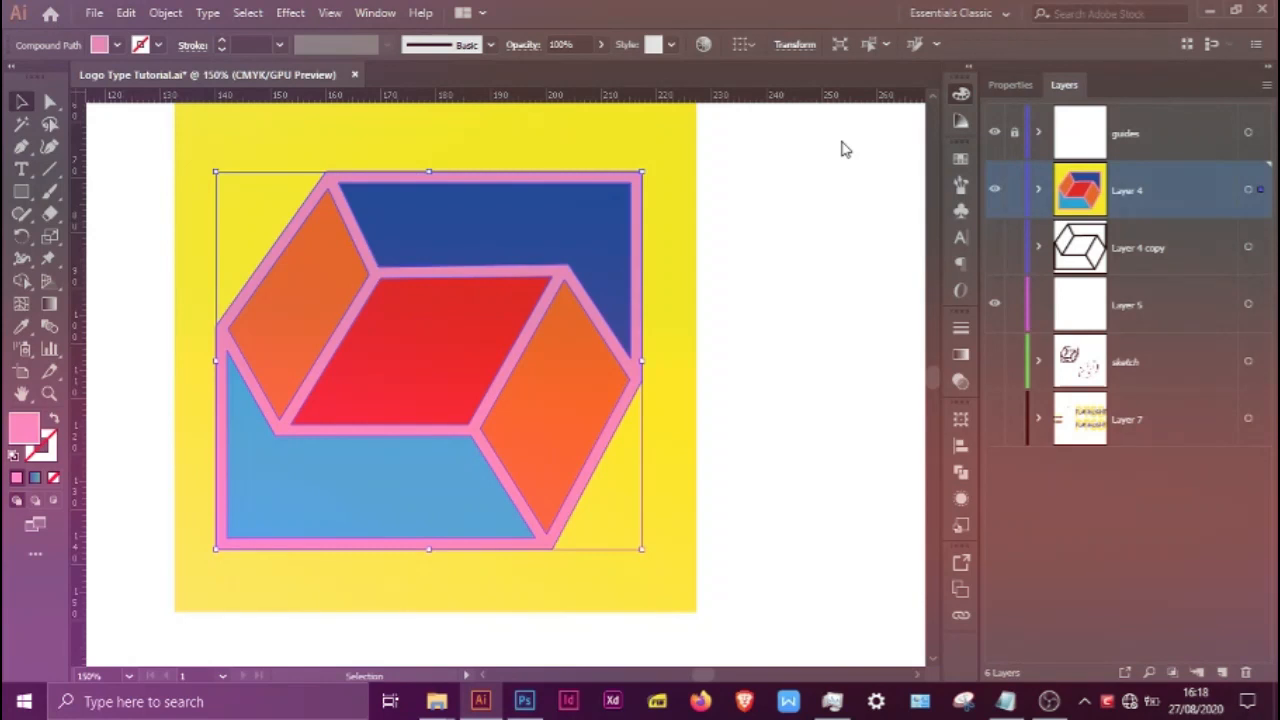
key("ctrl+shift+z")
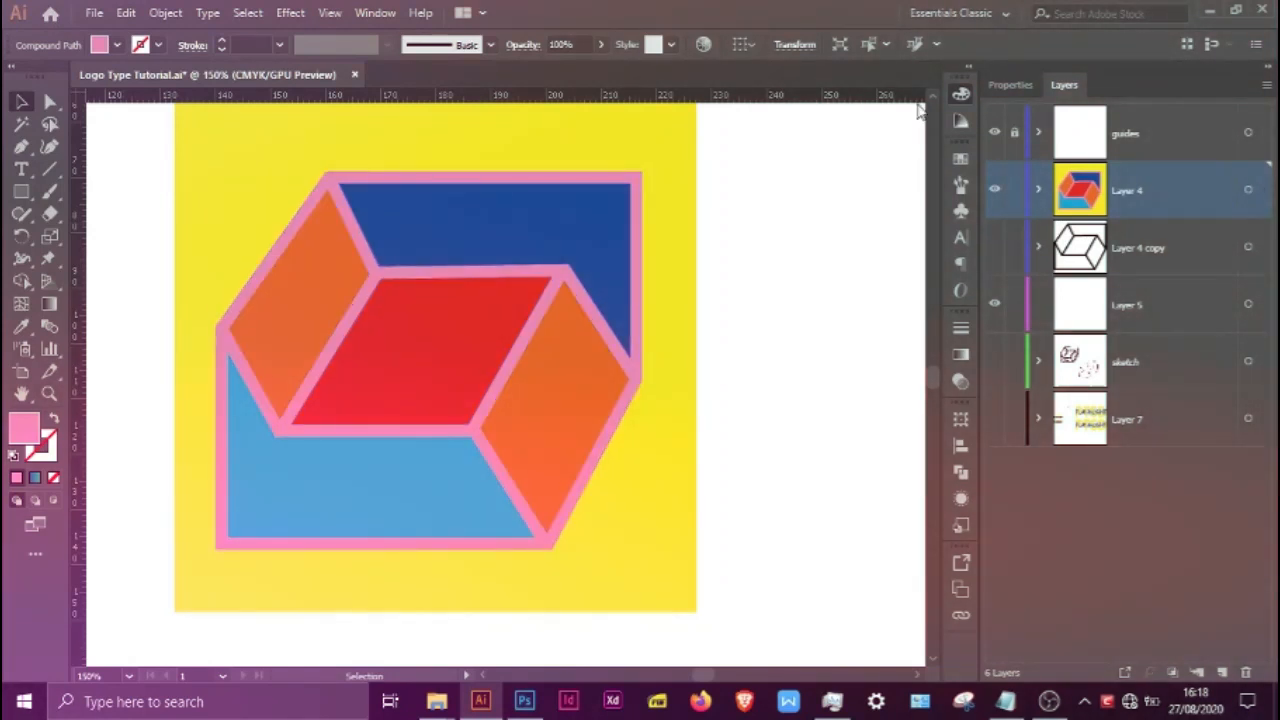
left_click(744, 310)
key("space")
left_click_drag(741, 313, 806, 336)
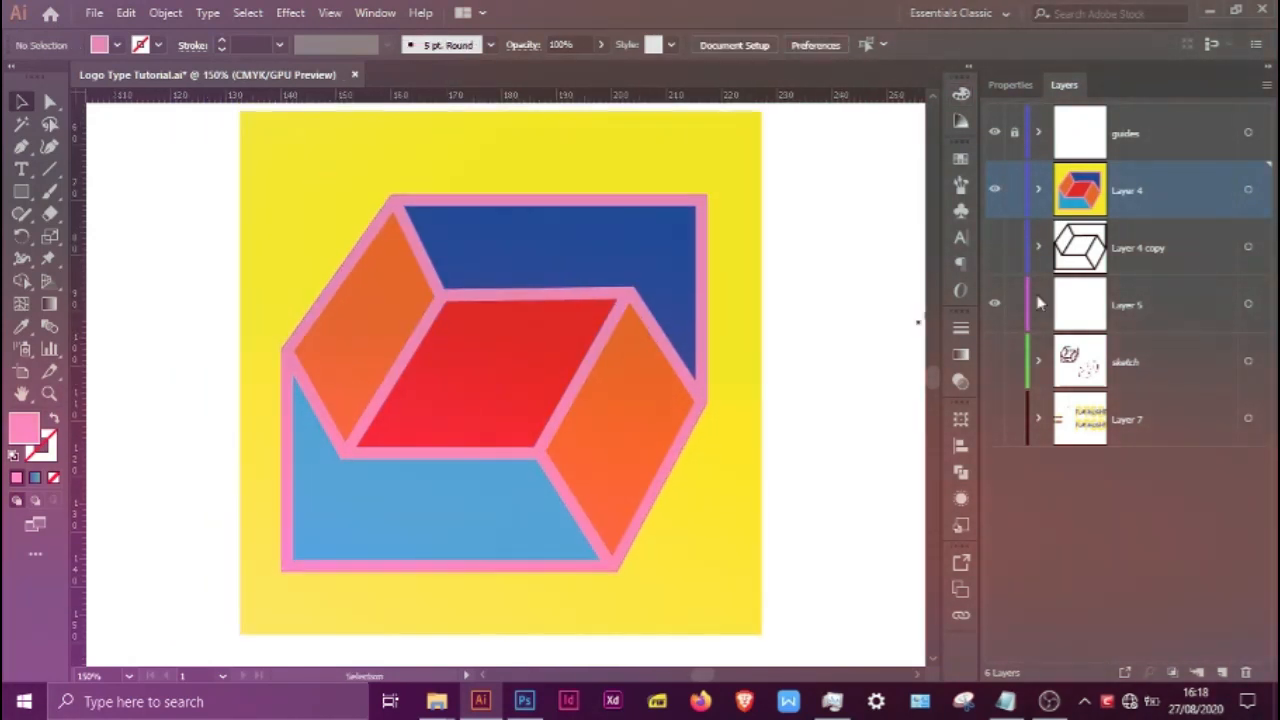
Delete the yellow square behind the logo
left_click(752, 563)
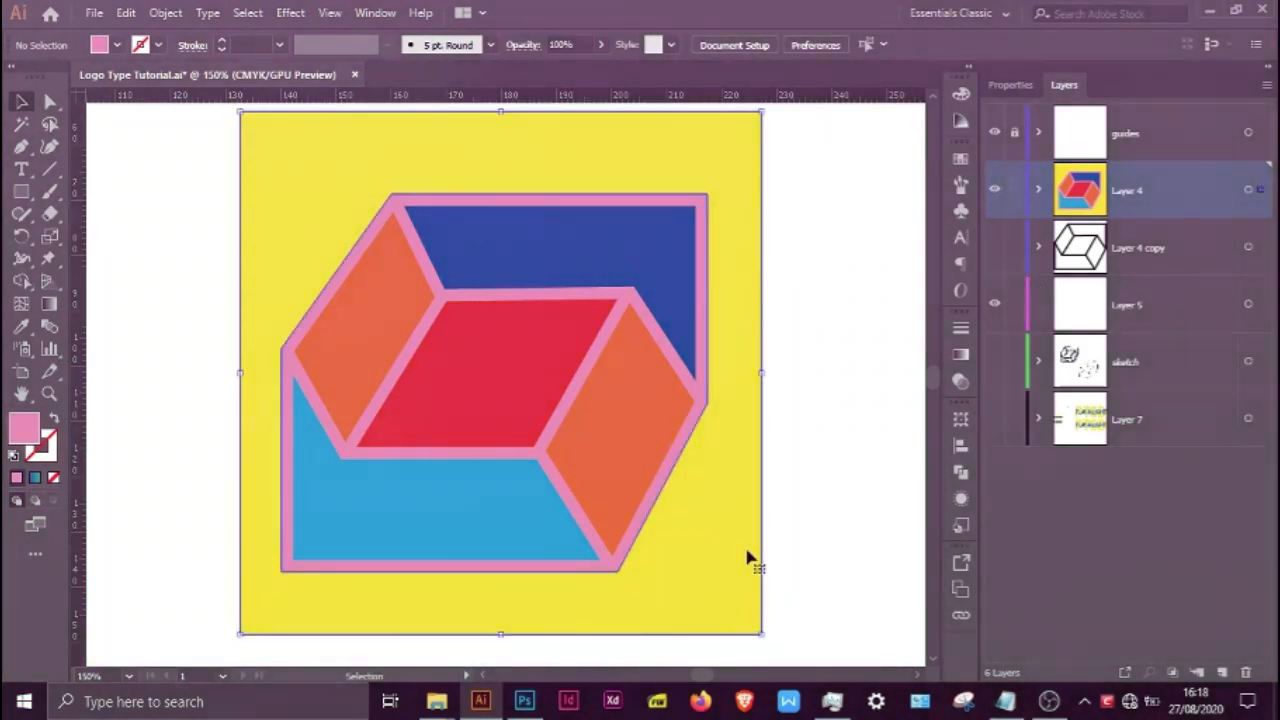
key("Delete")
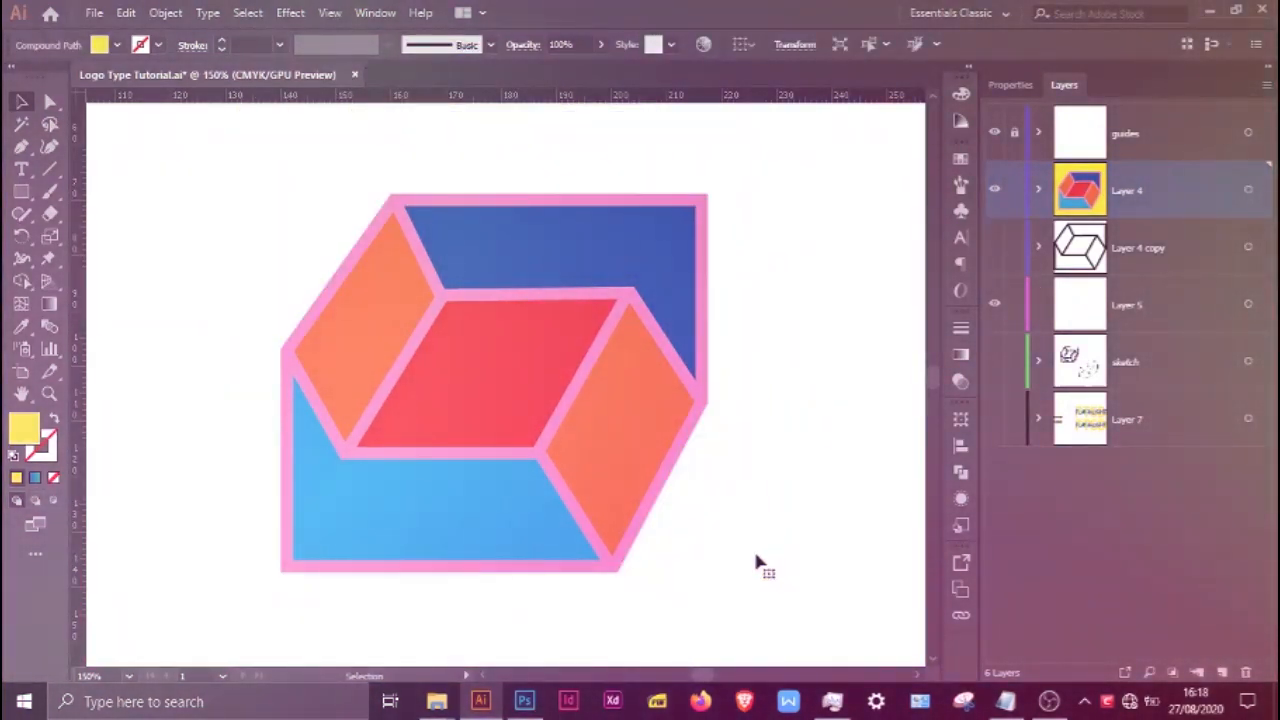
scroll(503, 447, "down", 1)
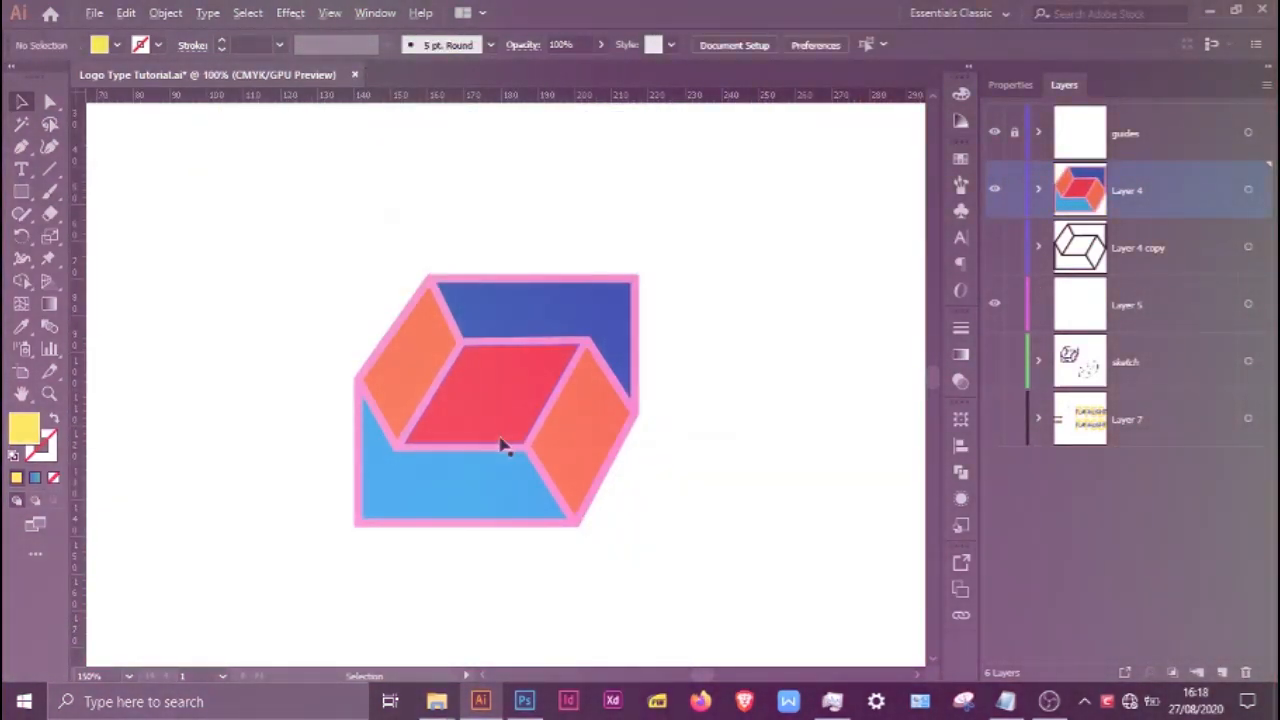
scroll(503, 447, "up", 2)
scroll(678, 486, "up", 1)
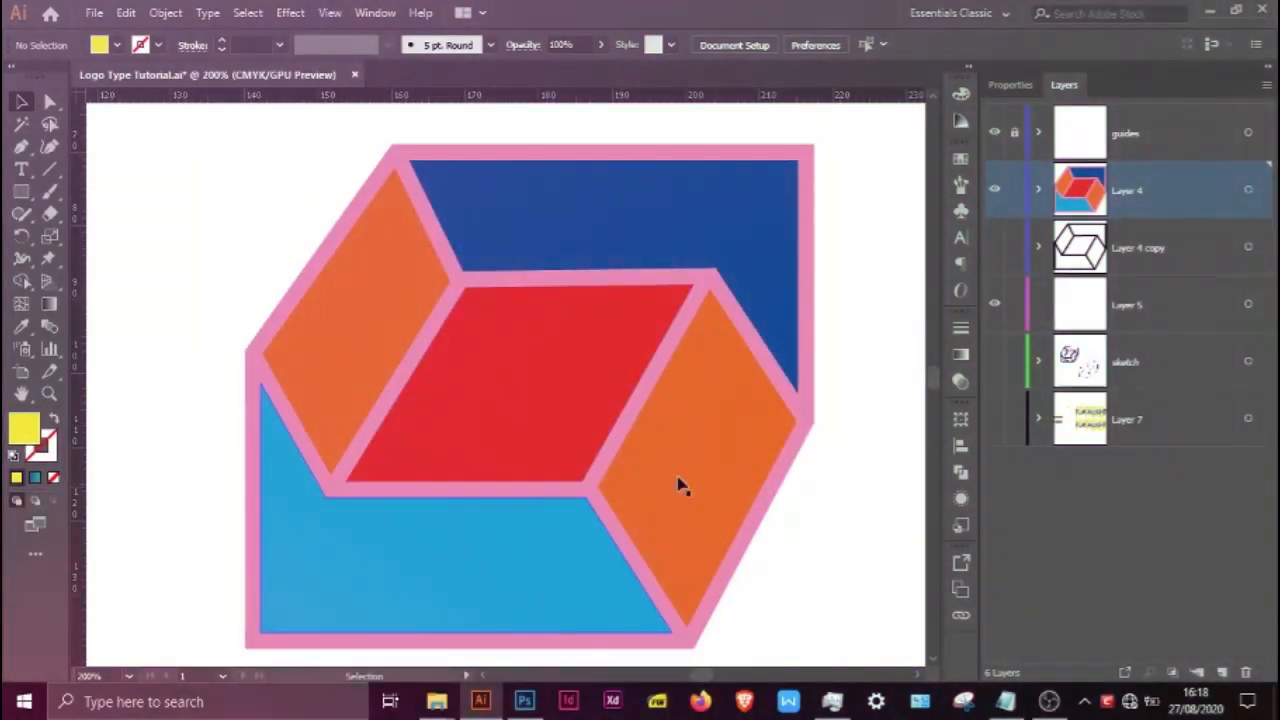
scroll(678, 486, "down", 1)
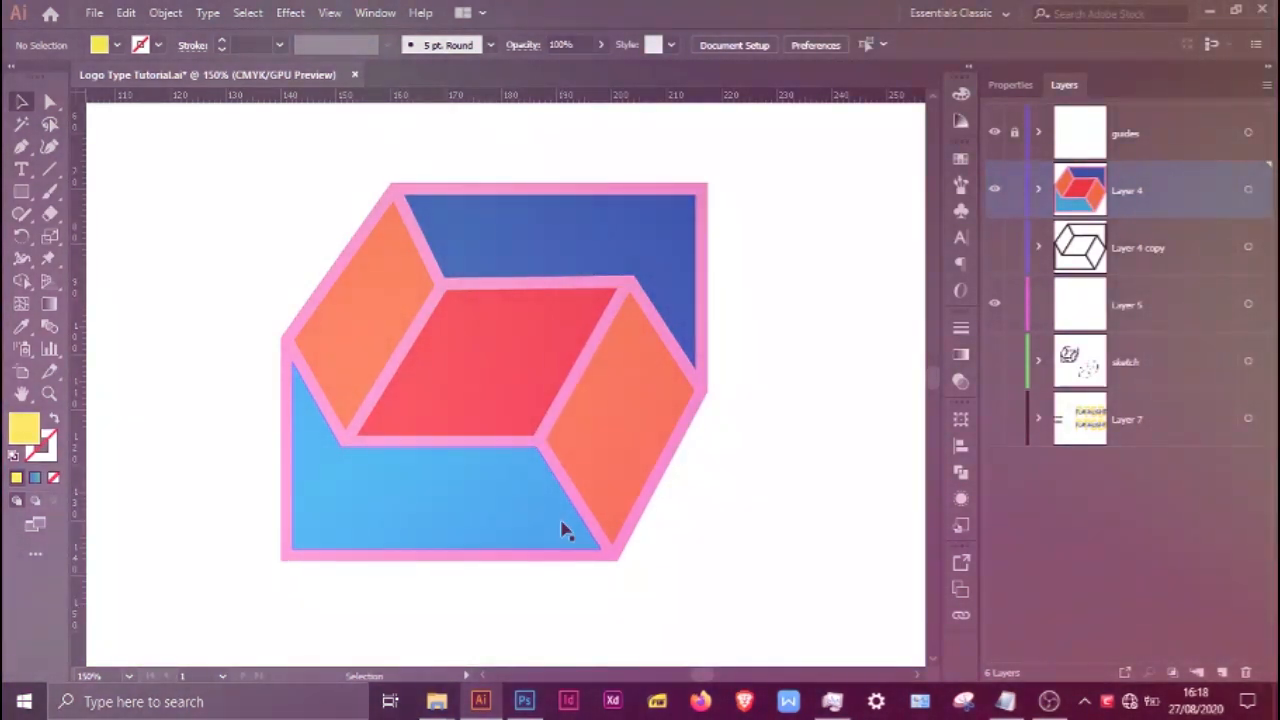
Group the logo's coloured faces and its pink outline into one object
scroll(362, 480, "down", 2)
scroll(444, 521, "up", 1)
key("a")
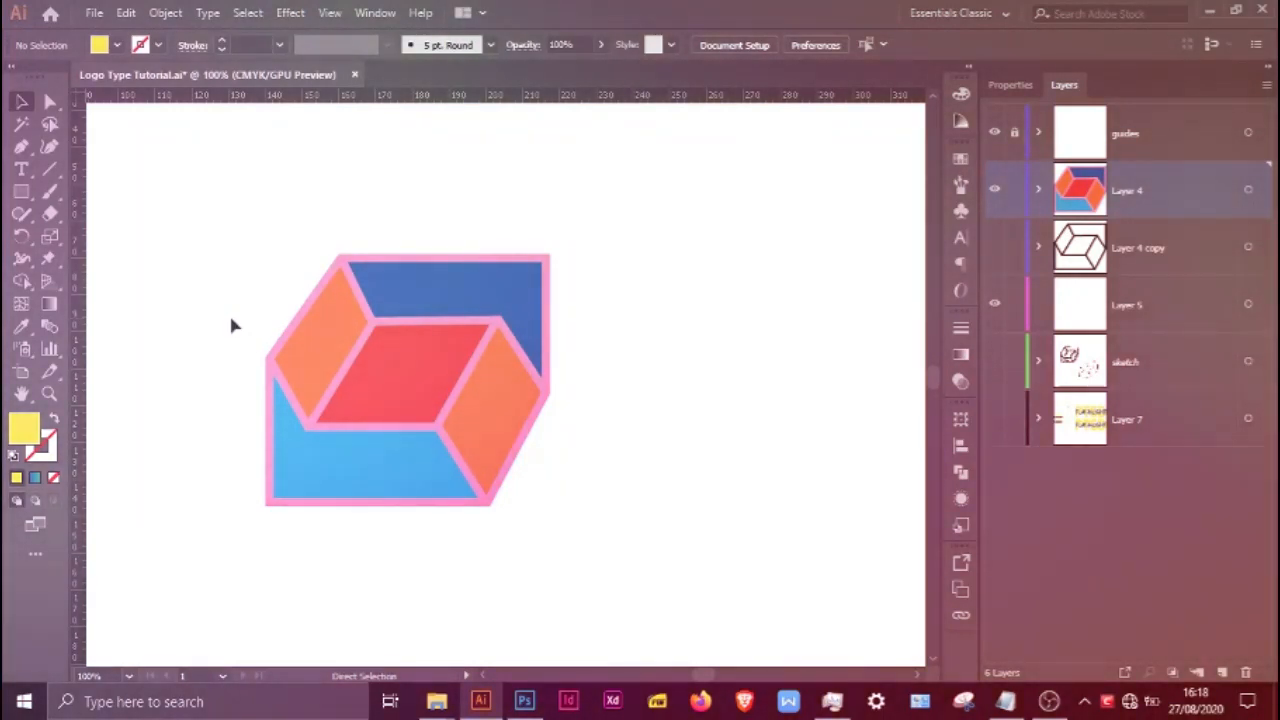
key("v")
left_click_drag(266, 254, 603, 586)
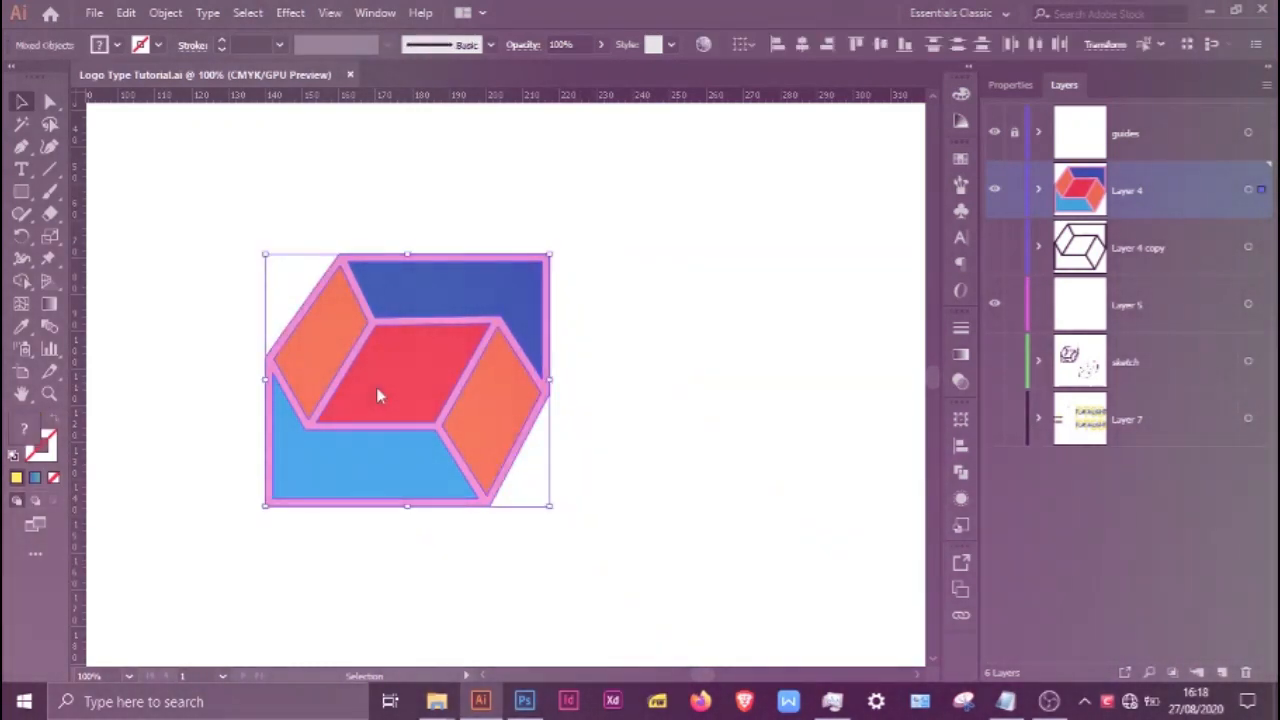
key("ctrl+g")
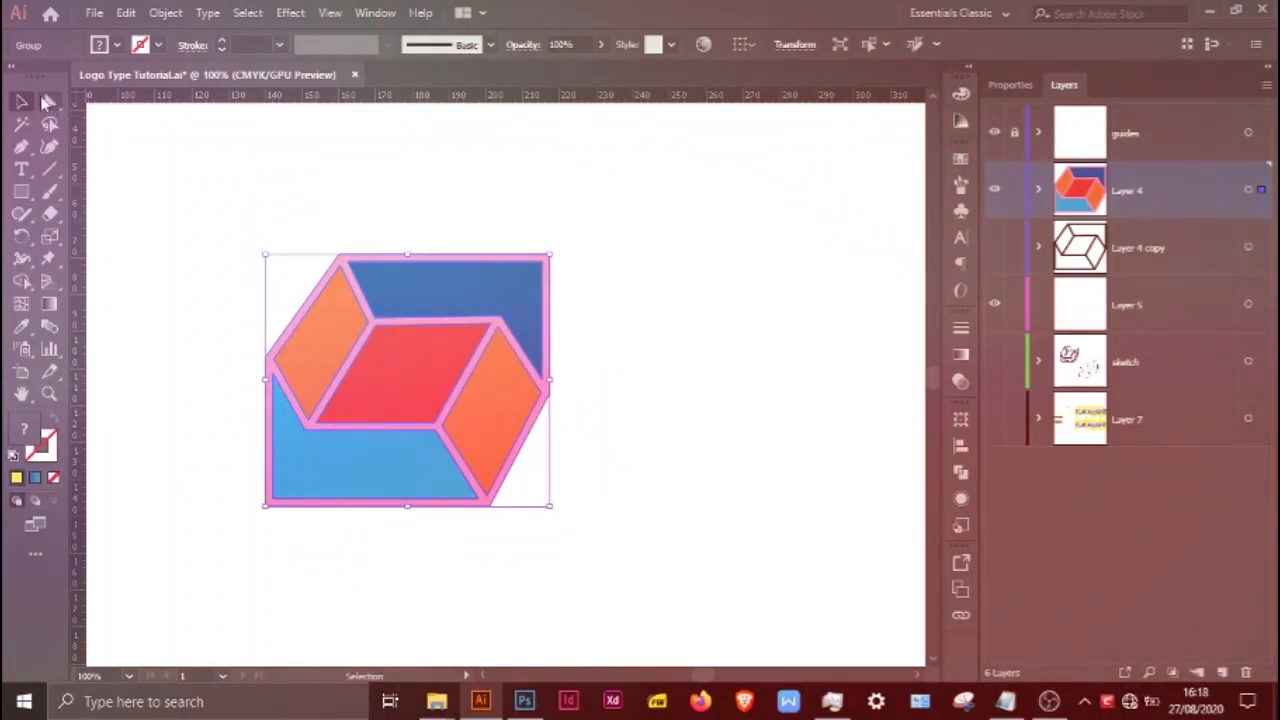
Check that single orange faces inside the group can be picked individually with the Direct Selection tool
left_click(138, 217)
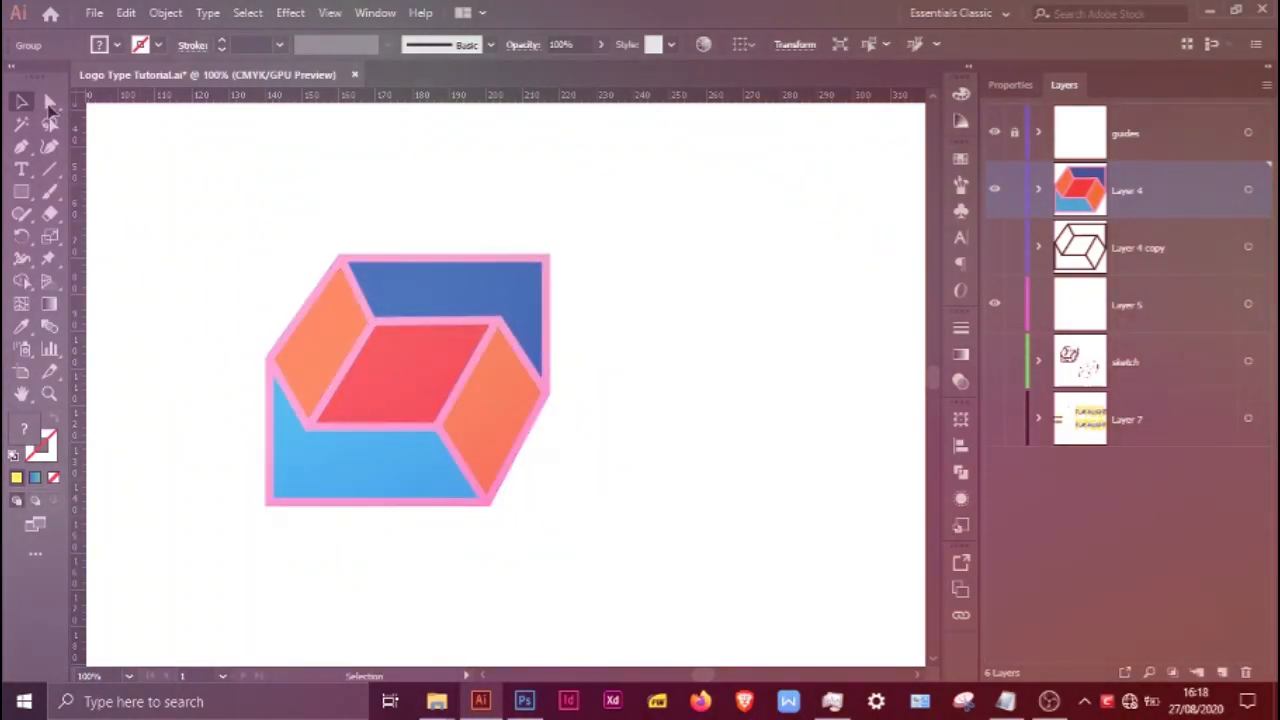
left_click(50, 102)
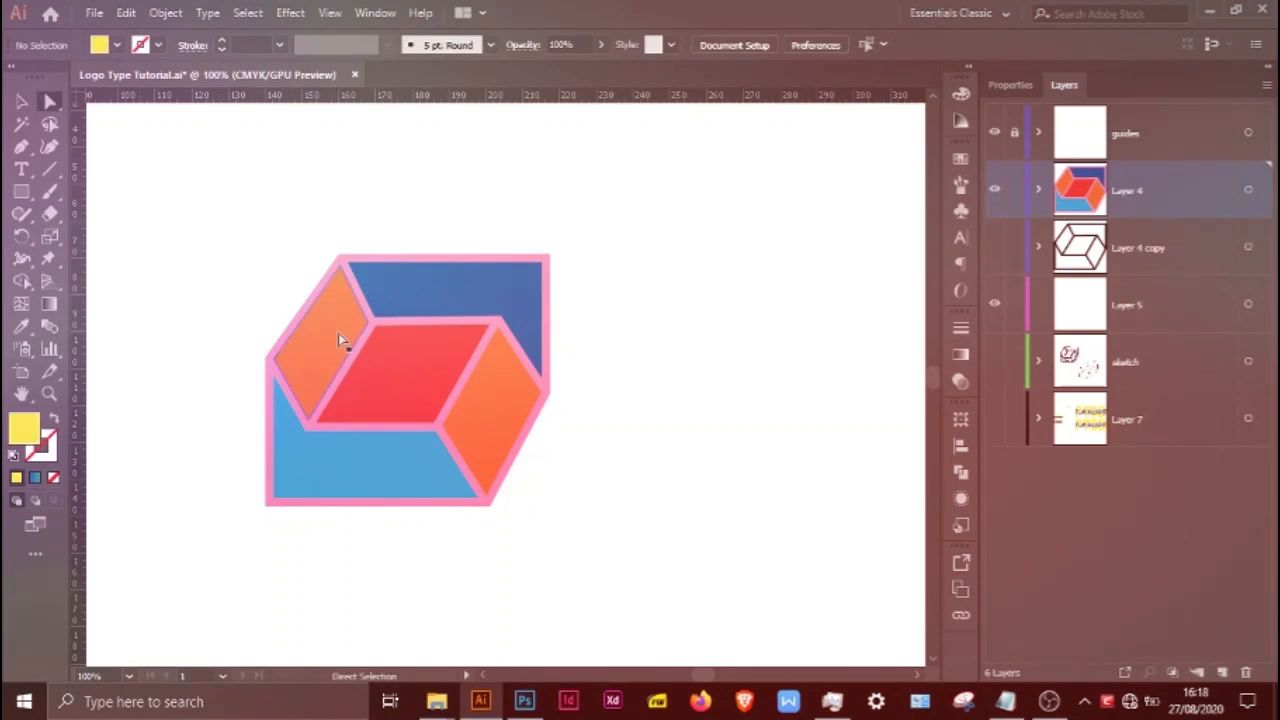
left_click(338, 340)
left_click(482, 418)
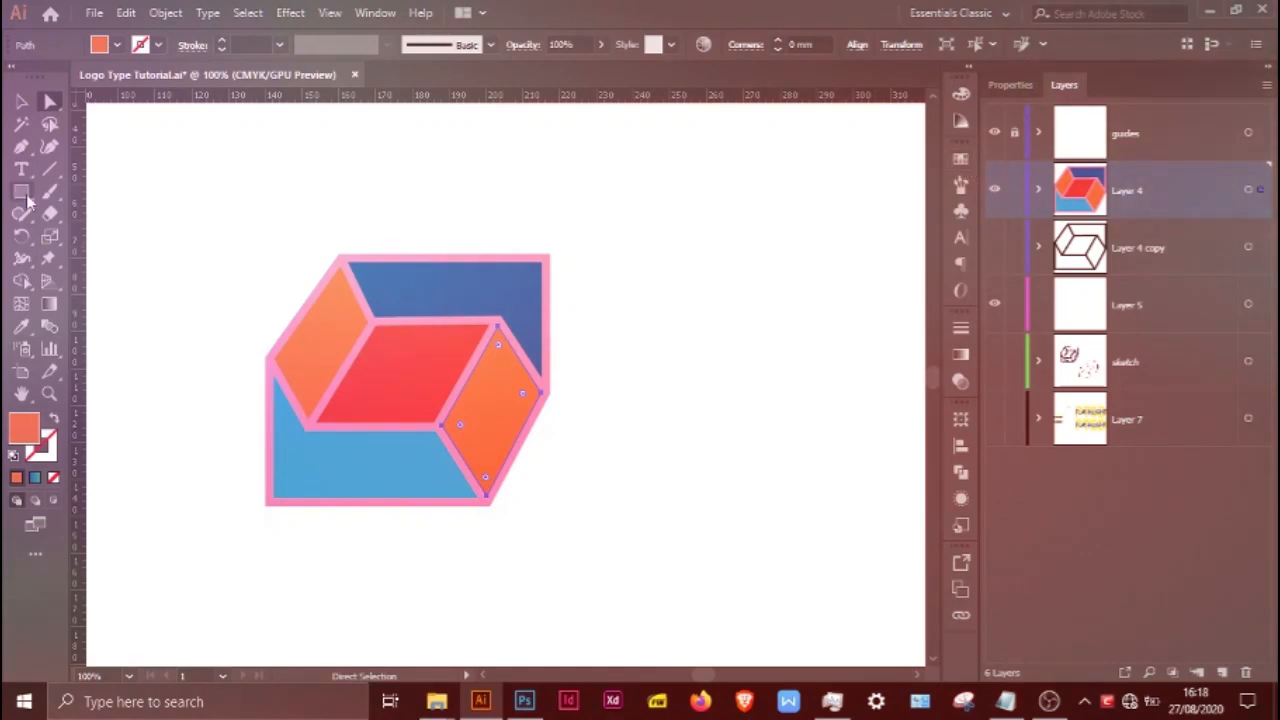
key("ctrl+shift+a")
Select the whole grouped logo with the Selection tool
left_click(24, 101)
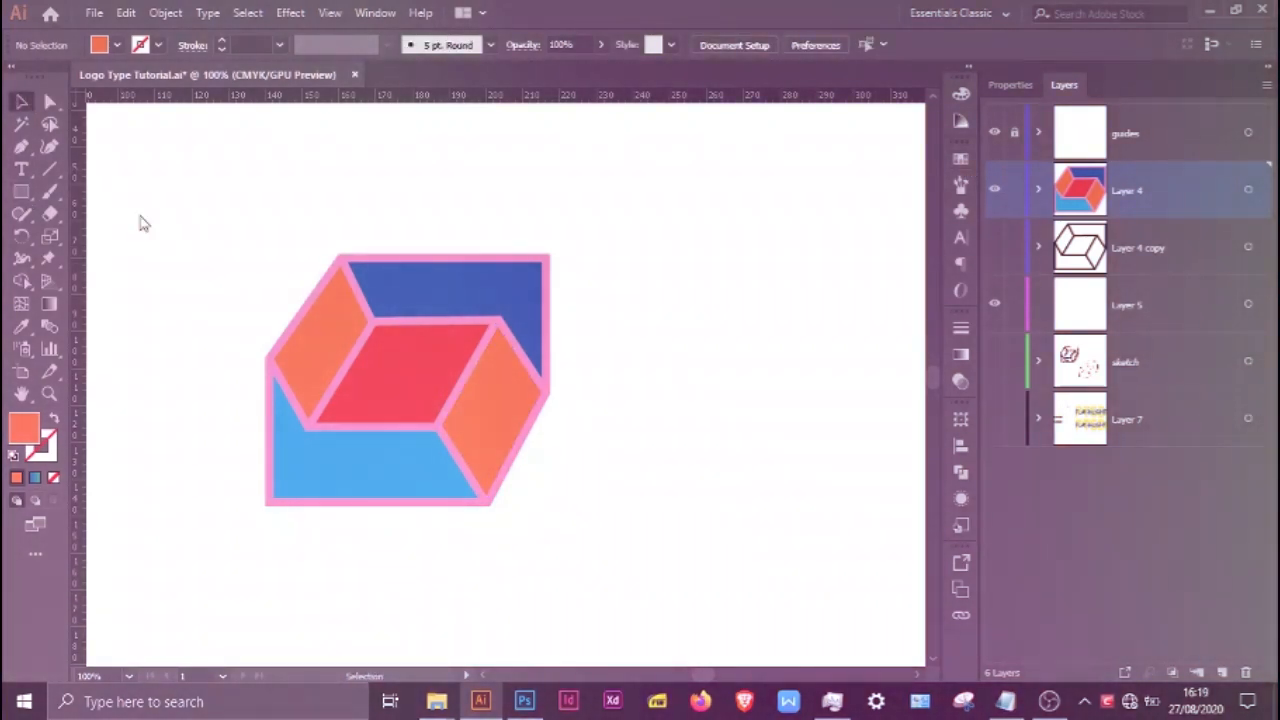
key("ctrl+a")
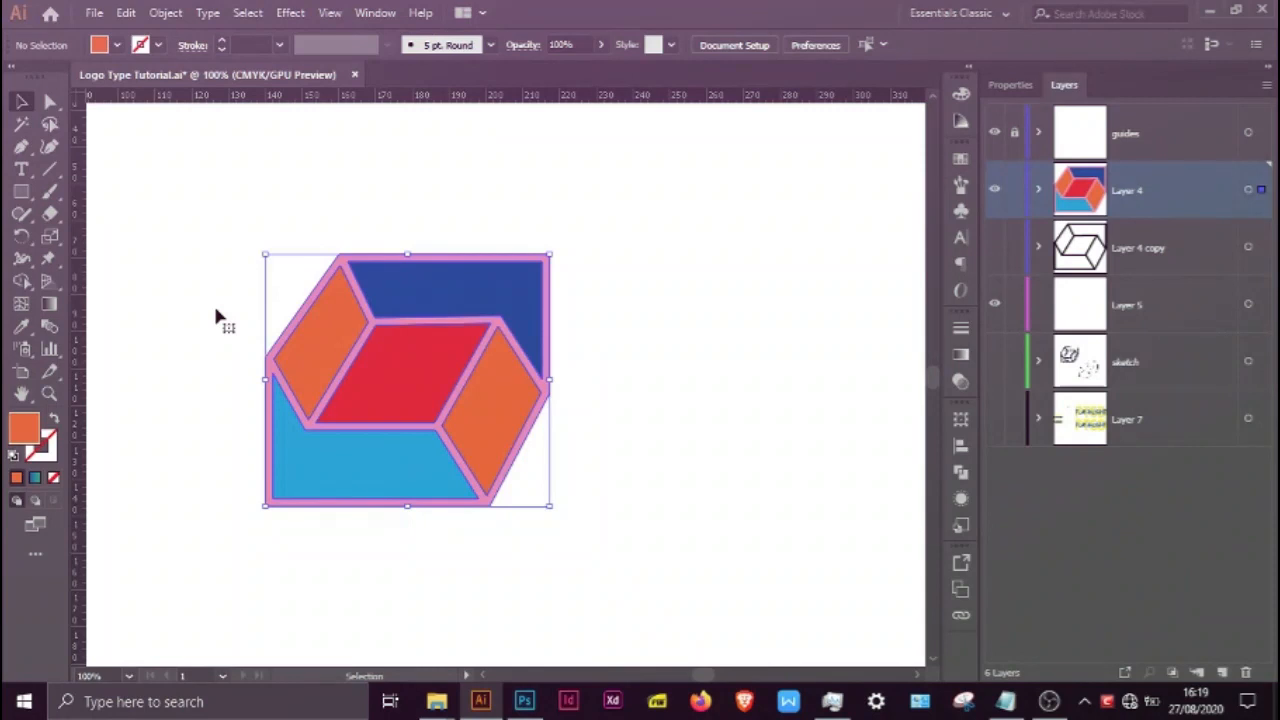